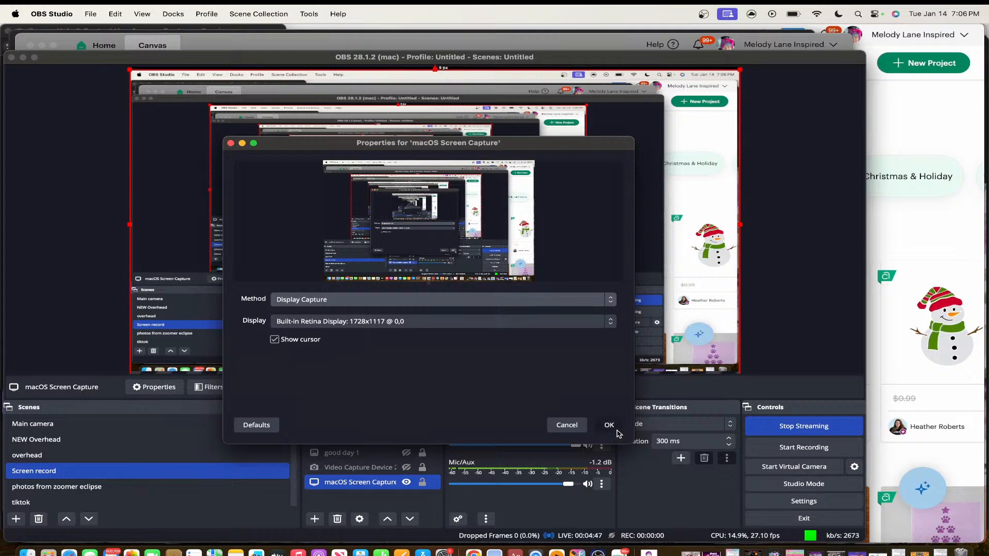
# Accept the Display Capture source properties and switch to the valentine maze canvas in Cricut Design Space
pyautogui.click(616, 430)
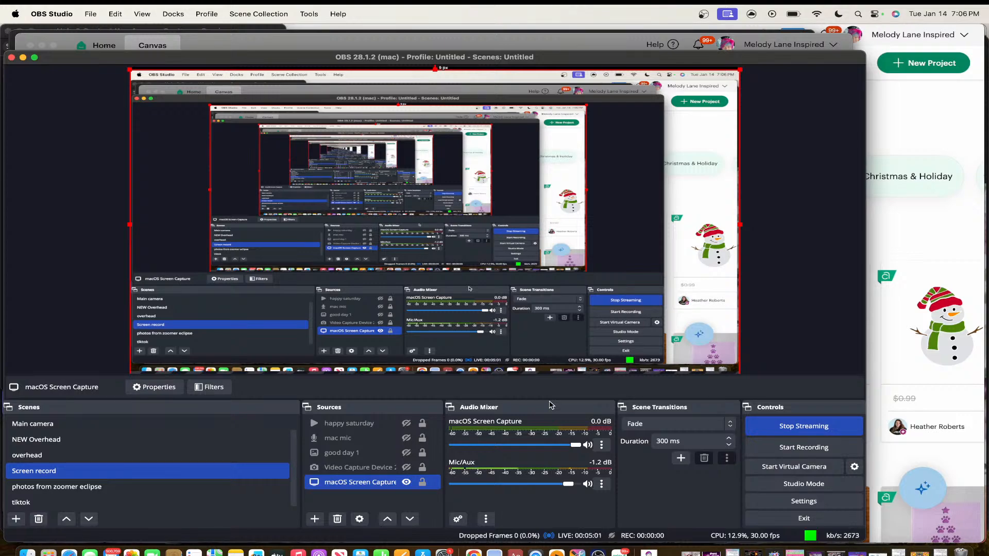
pyautogui.hotkey('ctrl', 'Up')
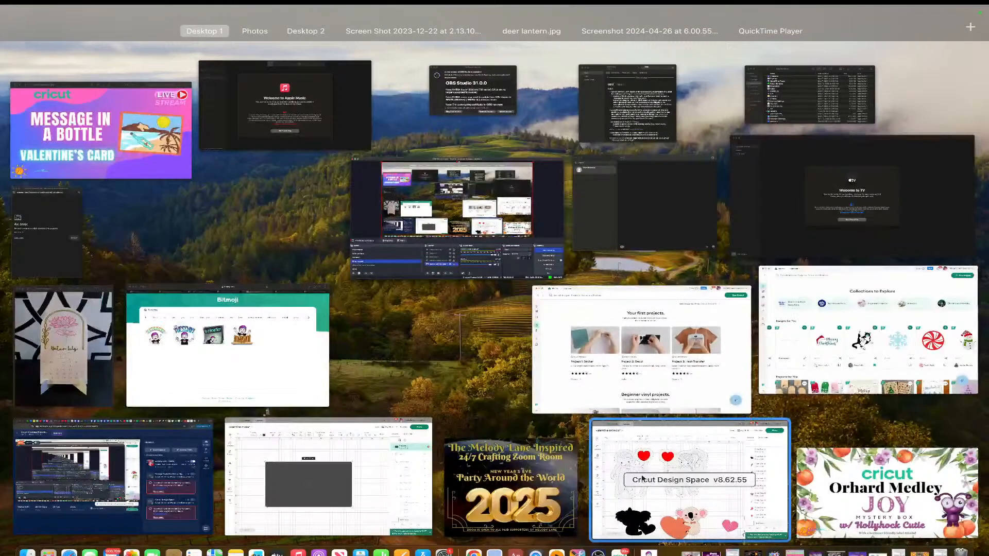
pyautogui.click(640, 473)
pyautogui.hotkey('ctrl', 'Up')
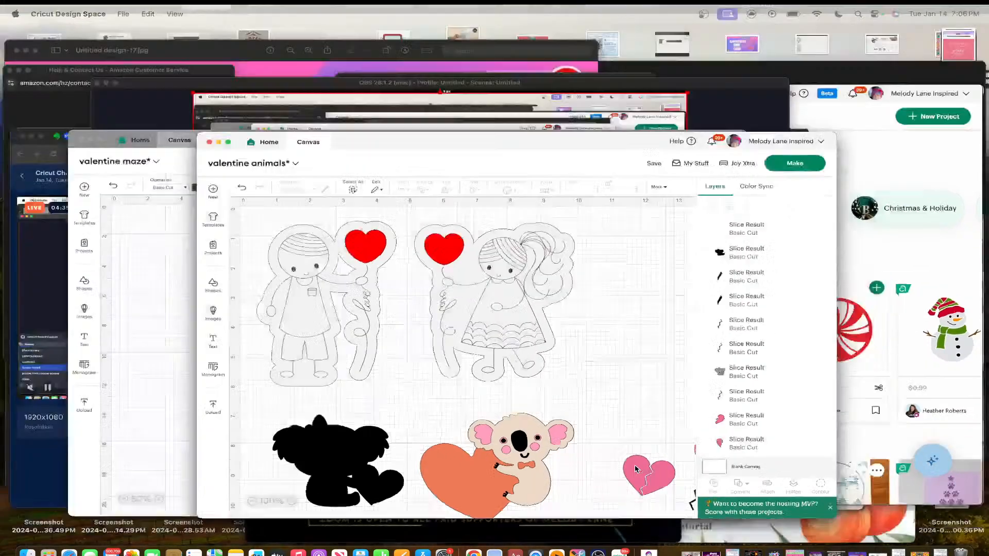
pyautogui.click(375, 483)
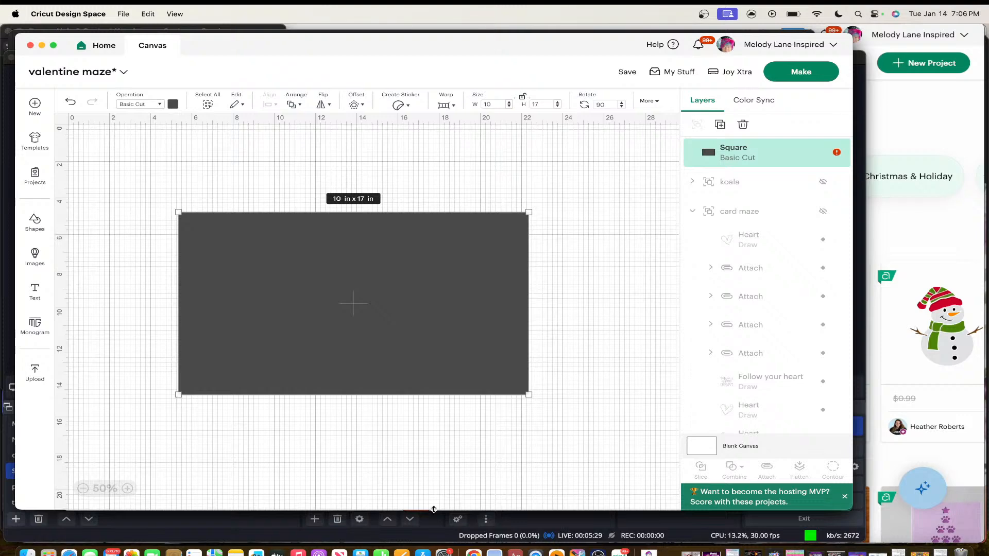
# Set the dark grey rectangle's height to 7 in and move it toward the canvas's upper-left area
pyautogui.moveTo(303, 295); pyautogui.dragTo(276, 275)
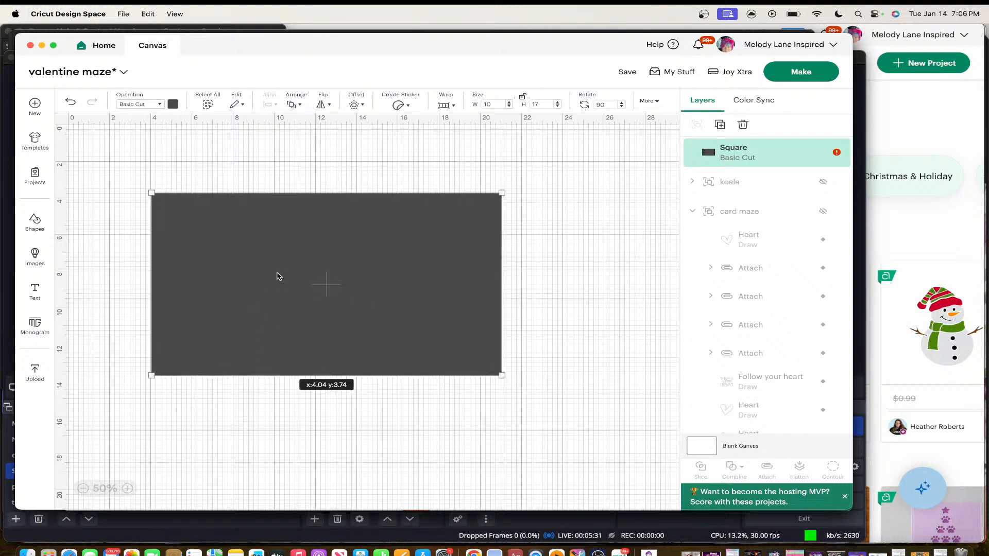
pyautogui.click(543, 105)
pyautogui.press('Return')
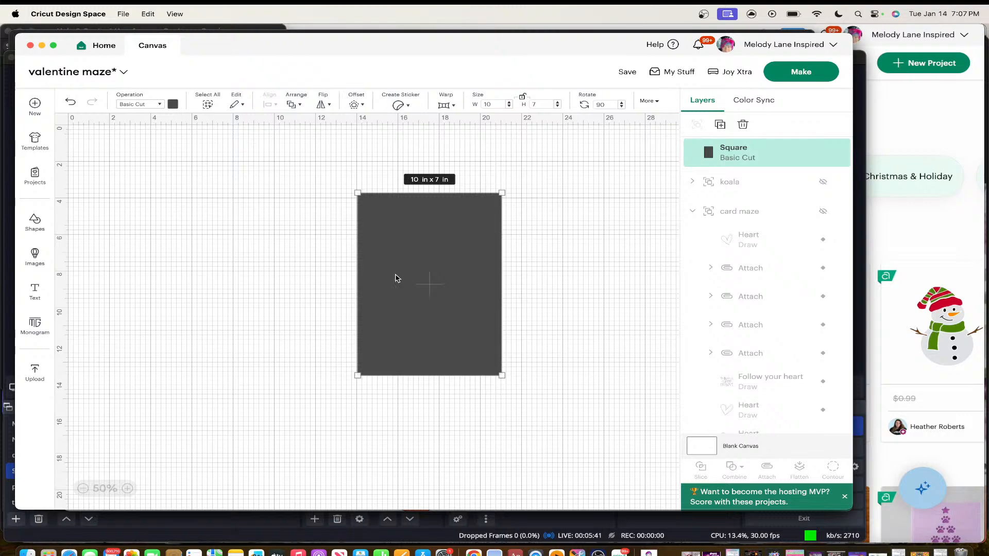
pyautogui.moveTo(422, 283); pyautogui.dragTo(278, 242)
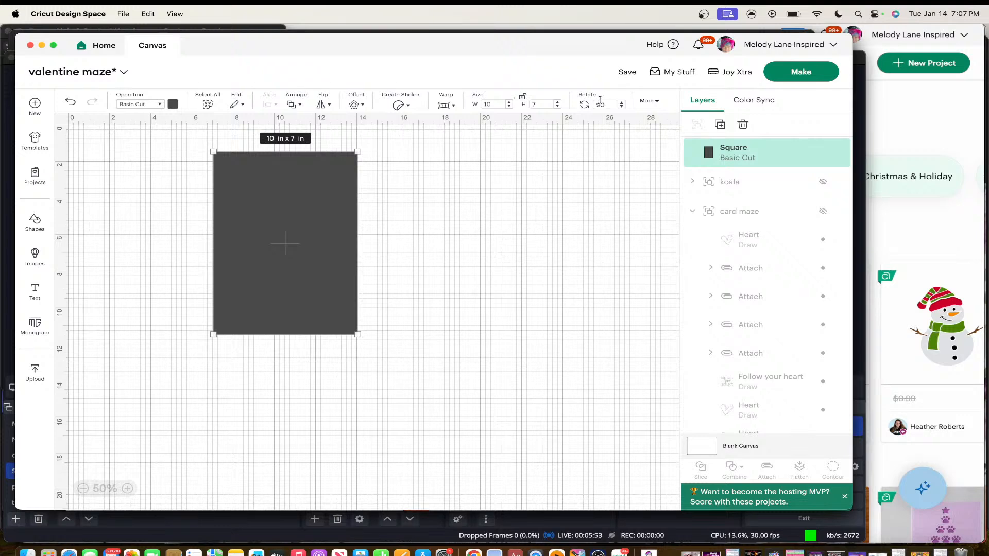
# Set the rectangle's rotation to 180 degrees so it lies in landscape orientation, and shift it slightly up and left
pyautogui.click(605, 102)
pyautogui.press('BackSpace')
pyautogui.write('90')
pyautogui.press('Return')
pyautogui.click(608, 102)
pyautogui.write('9')
pyautogui.write('180')
pyautogui.press('Return')
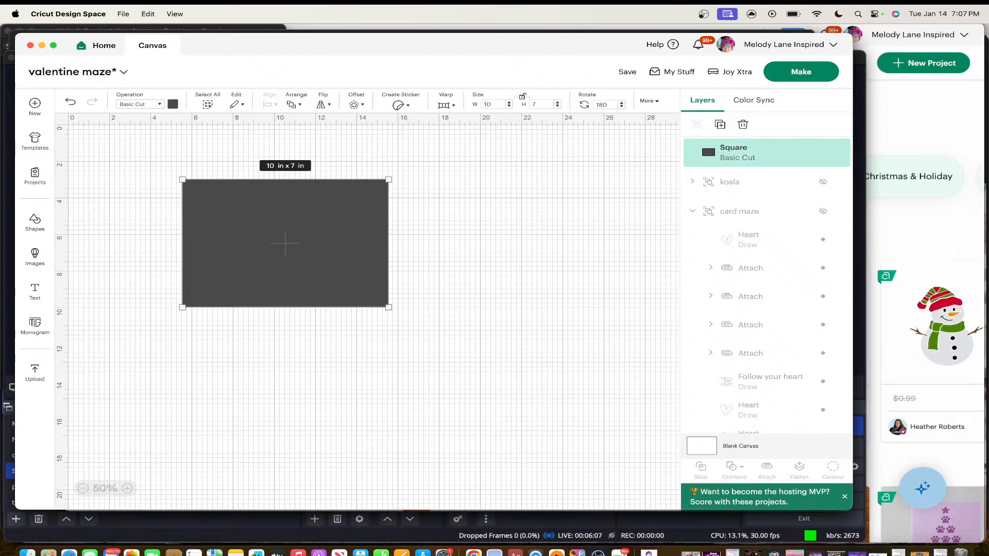
pyautogui.moveTo(309, 234); pyautogui.dragTo(284, 225)
# Change the rectangle's material color to red and nudge it slightly higher on the canvas
pyautogui.click(173, 104)
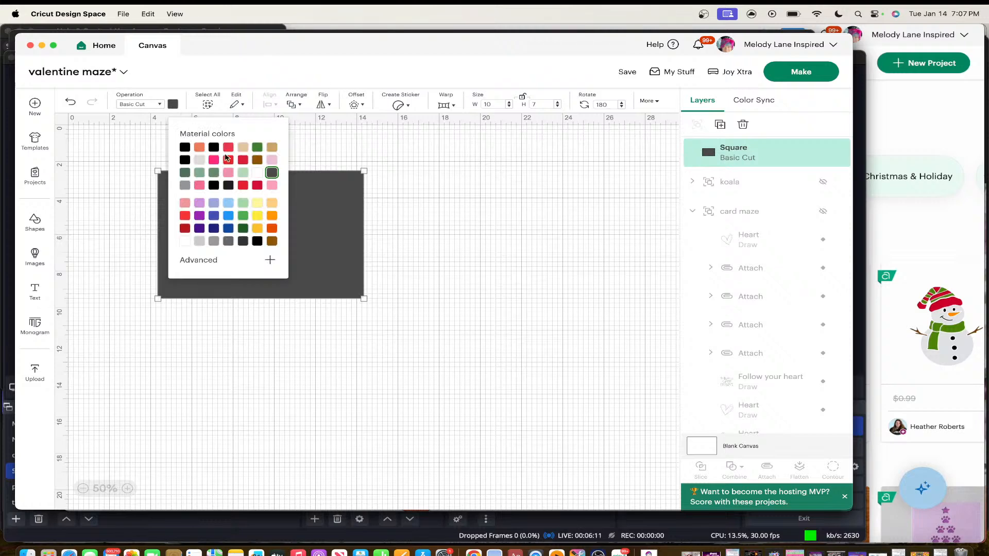
pyautogui.click(230, 149)
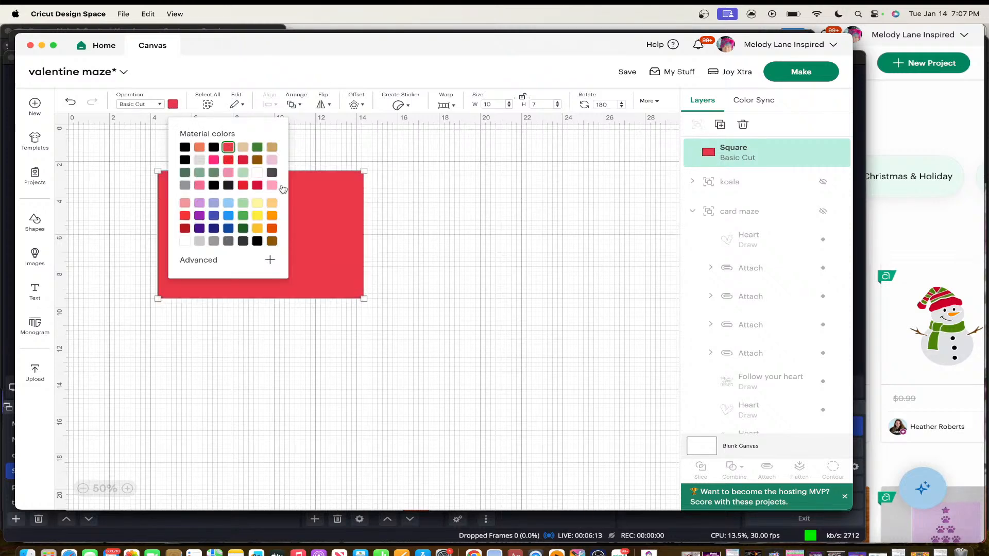
pyautogui.click(471, 304)
pyautogui.moveTo(305, 254)
pyautogui.mouseDown()
pyautogui.moveTo(320, 242)
pyautogui.moveTo(309, 237)
pyautogui.mouseUp()
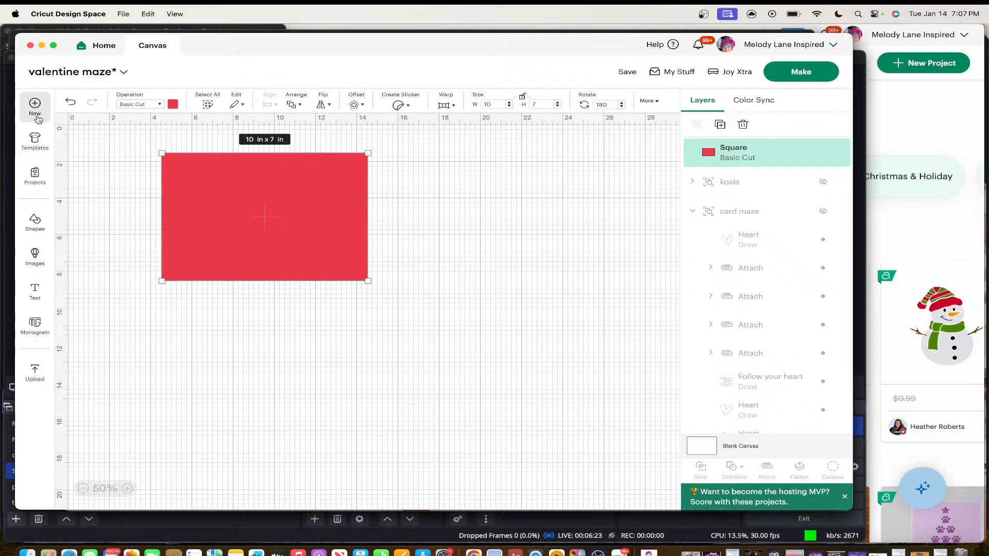
# Add a line shape and place it vertically down the middle of the red rectangle, about 6.86 in long
pyautogui.click(34, 222)
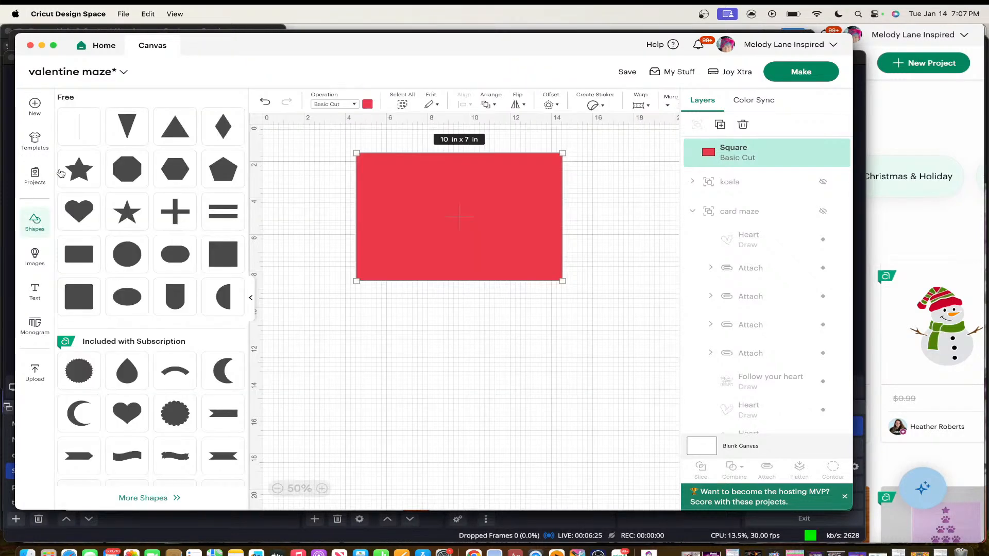
pyautogui.click(81, 124)
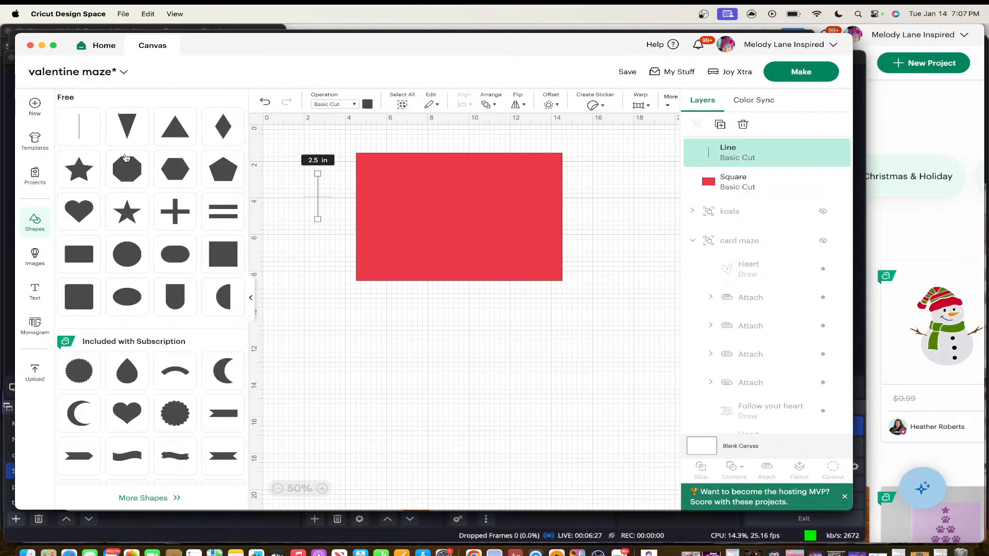
pyautogui.moveTo(318, 211); pyautogui.dragTo(463, 278)
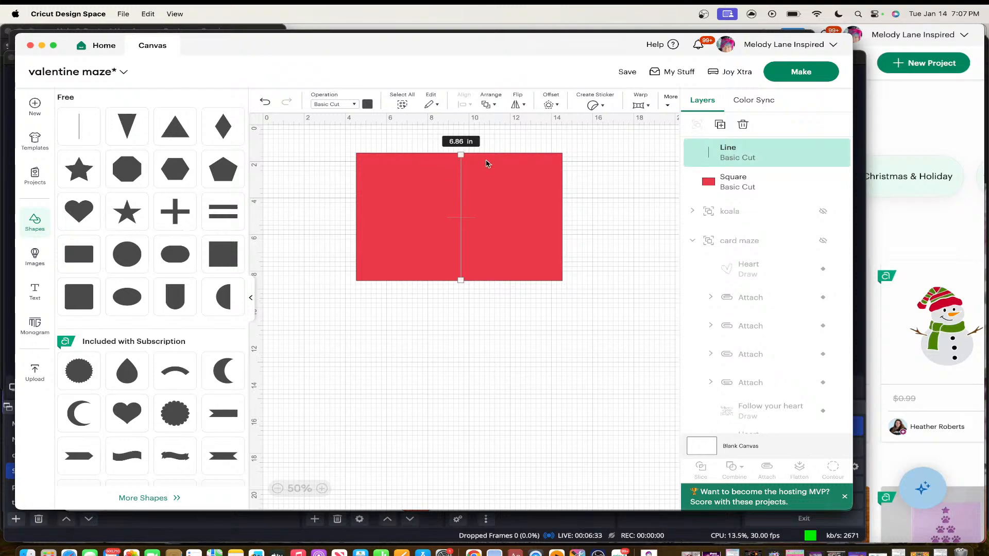
# Center the line on the red rectangle and attach the two together
pyautogui.click(488, 183)
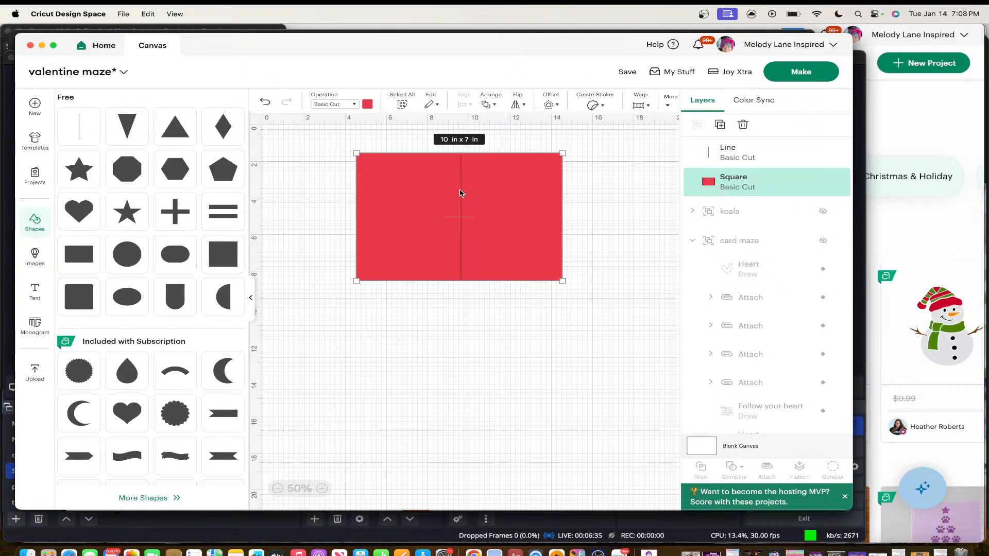
pyautogui.click(462, 193)
pyautogui.moveTo(332, 129); pyautogui.dragTo(652, 283)
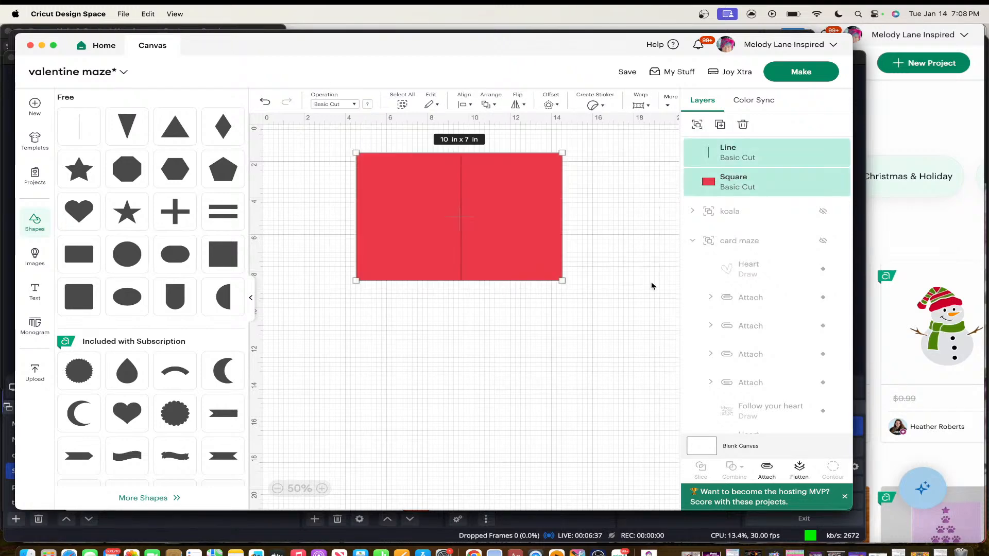
pyautogui.click(465, 105)
pyautogui.click(504, 245)
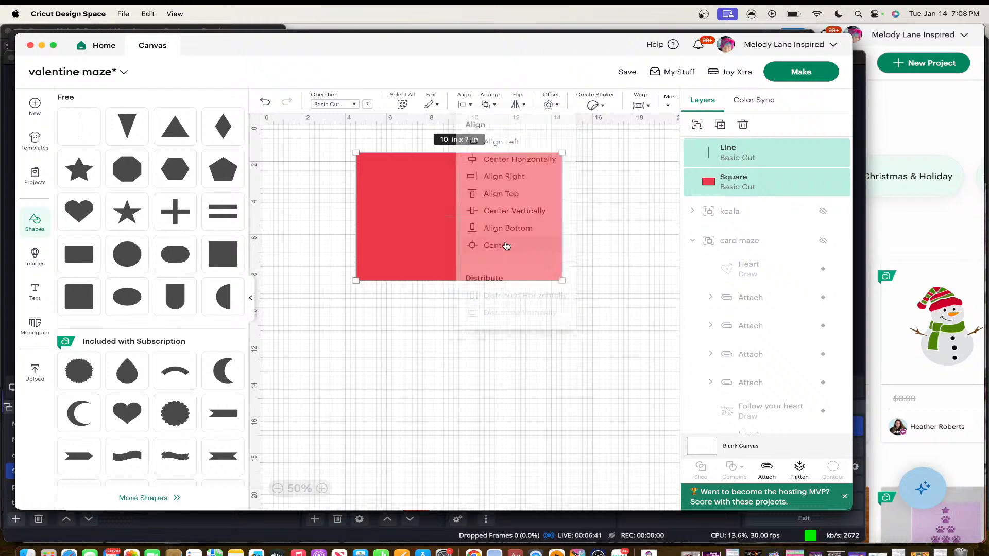
pyautogui.click(604, 245)
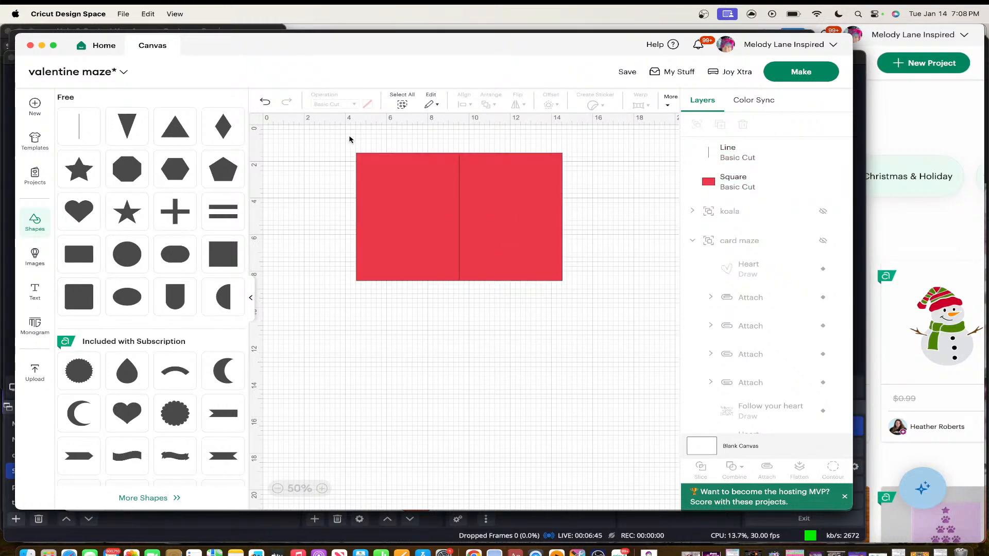
pyautogui.moveTo(350, 139); pyautogui.dragTo(583, 321)
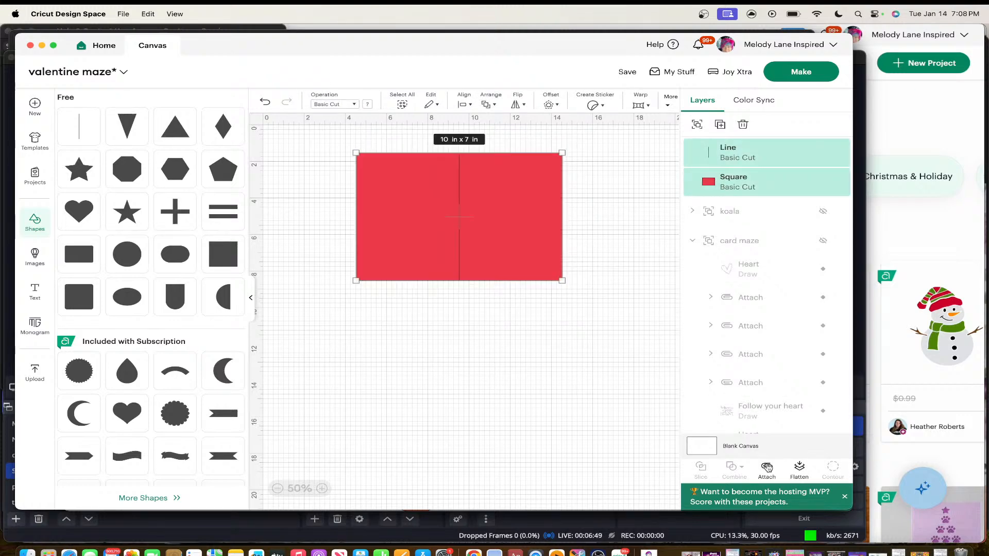
pyautogui.click(768, 467)
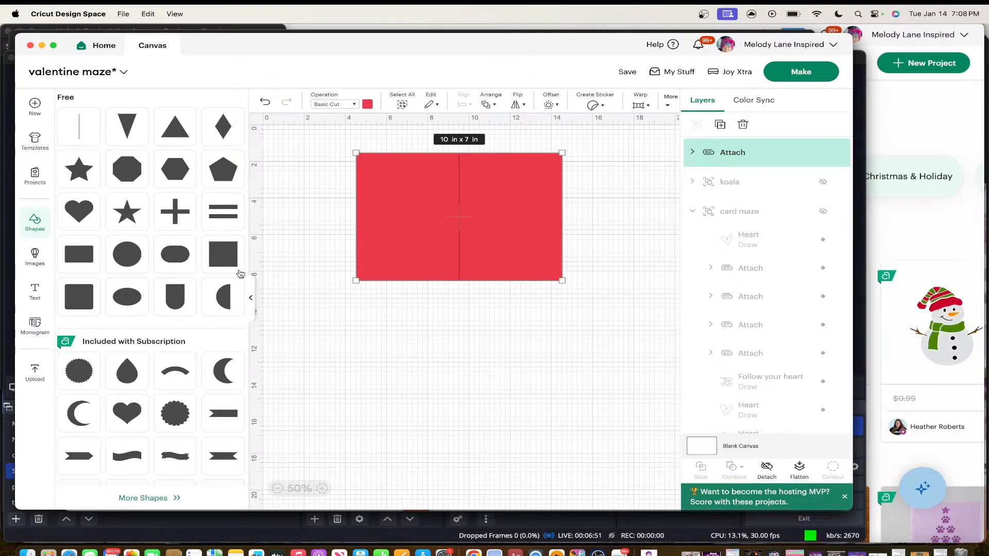
# Add a 2 in by 2 in square shape and place it on the right half of the red card
pyautogui.click(250, 300)
pyautogui.moveTo(262, 219); pyautogui.dragTo(274, 251)
pyautogui.click(127, 488)
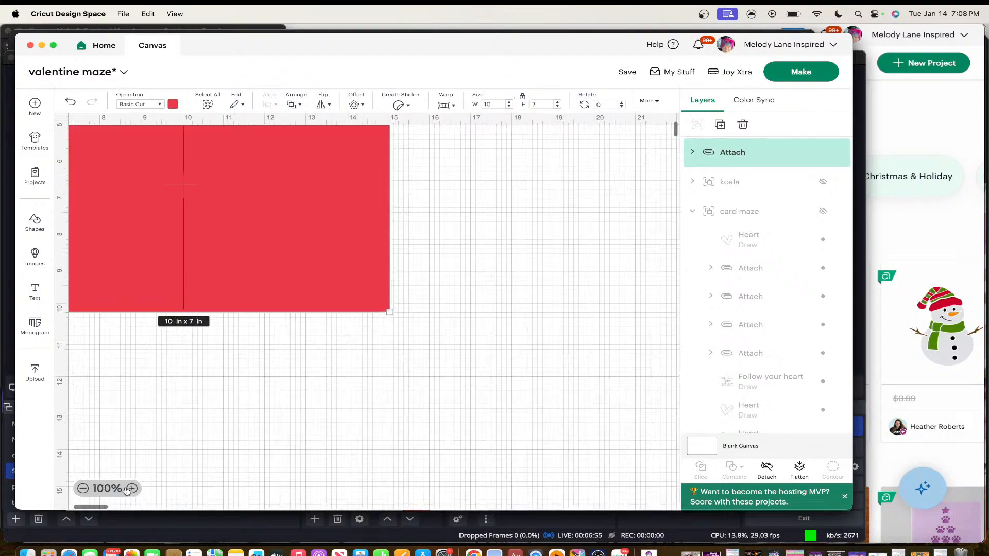
pyautogui.hscroll(-5, 204, 385)
pyautogui.scroll(3, 203, 384)
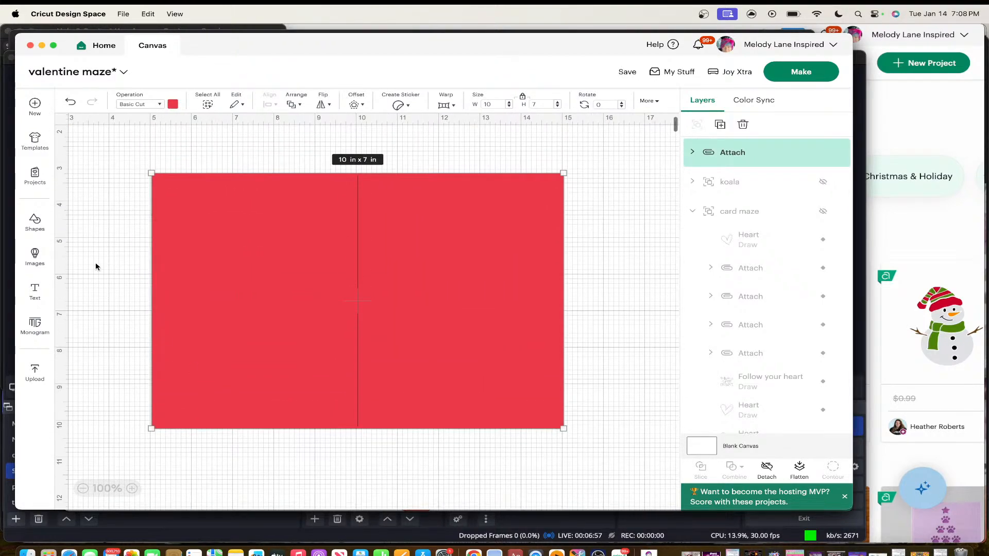
pyautogui.click(37, 223)
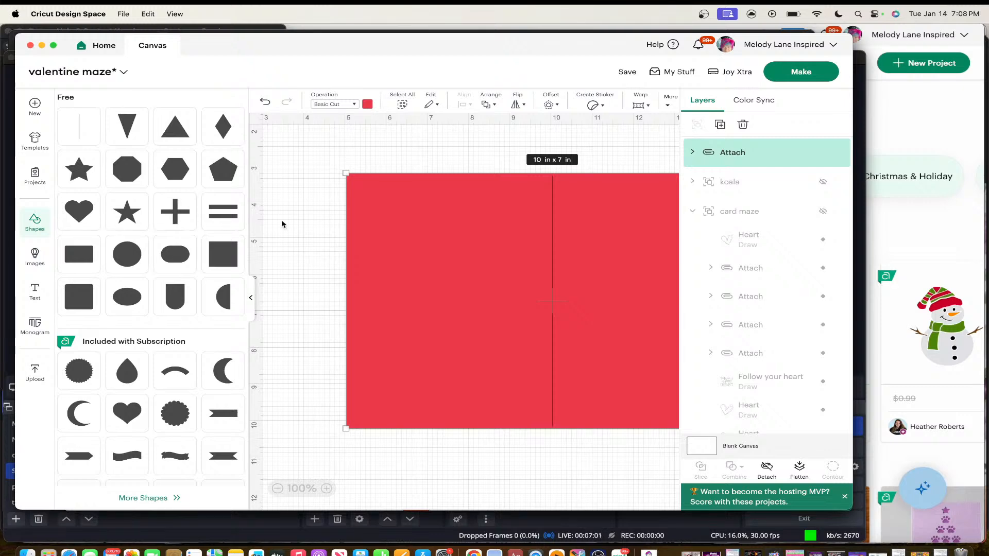
pyautogui.click(554, 267)
pyautogui.click(225, 256)
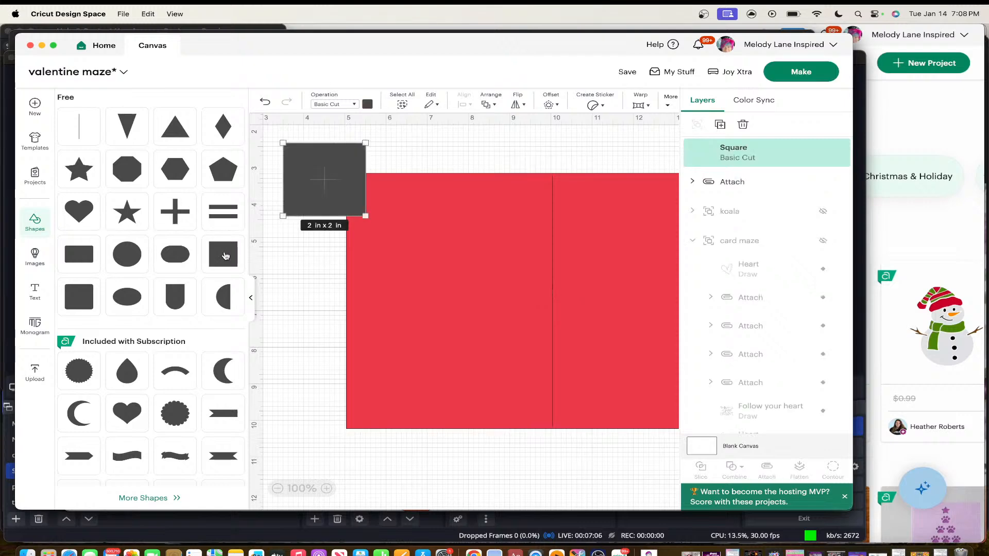
pyautogui.click(250, 295)
pyautogui.moveTo(137, 185); pyautogui.dragTo(448, 236)
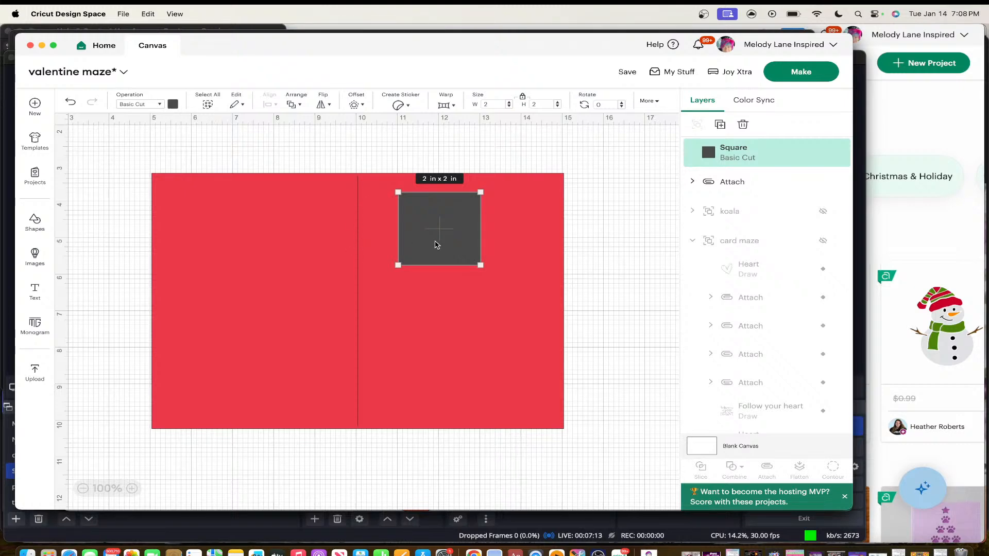
# Stretch the grey square to about 4.53 by 6.54 in, leaving a narrow red border on the card's right half
pyautogui.moveTo(436, 243); pyautogui.dragTo(554, 217)
pyautogui.moveTo(451, 254); pyautogui.dragTo(451, 422)
pyautogui.moveTo(450, 421); pyautogui.dragTo(449, 421)
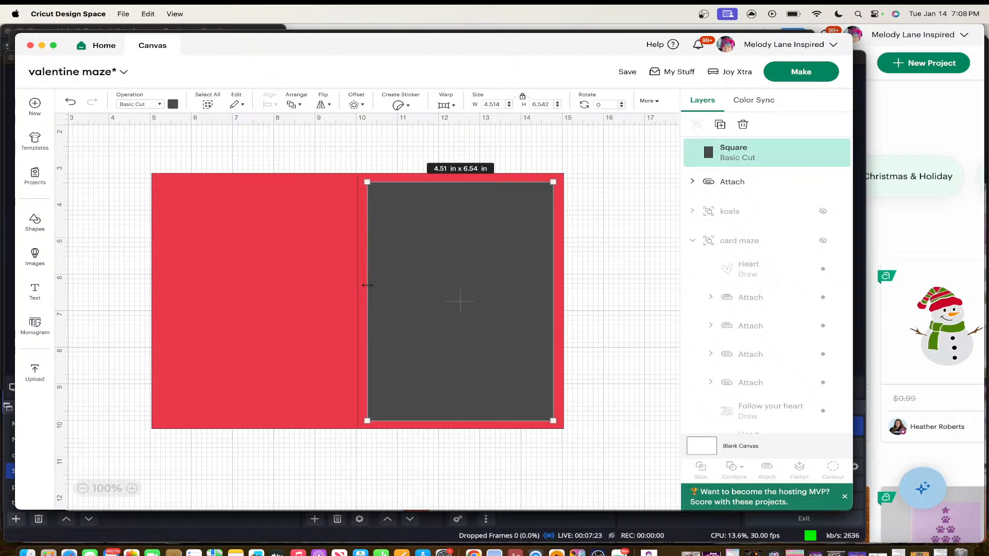
pyautogui.moveTo(366, 285); pyautogui.dragTo(366, 285)
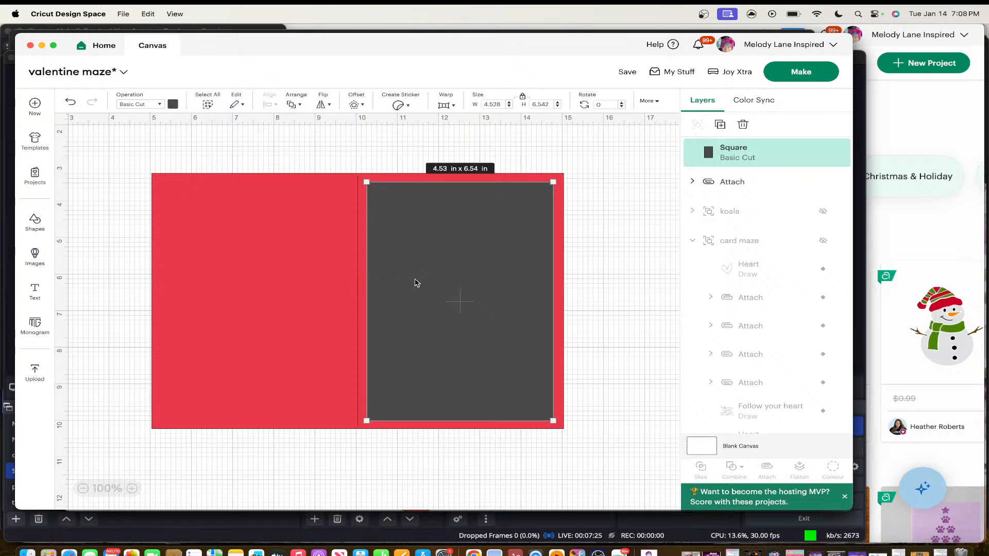
# Select the center line inside the attached card base and check the operation types offered for it
pyautogui.click(308, 236)
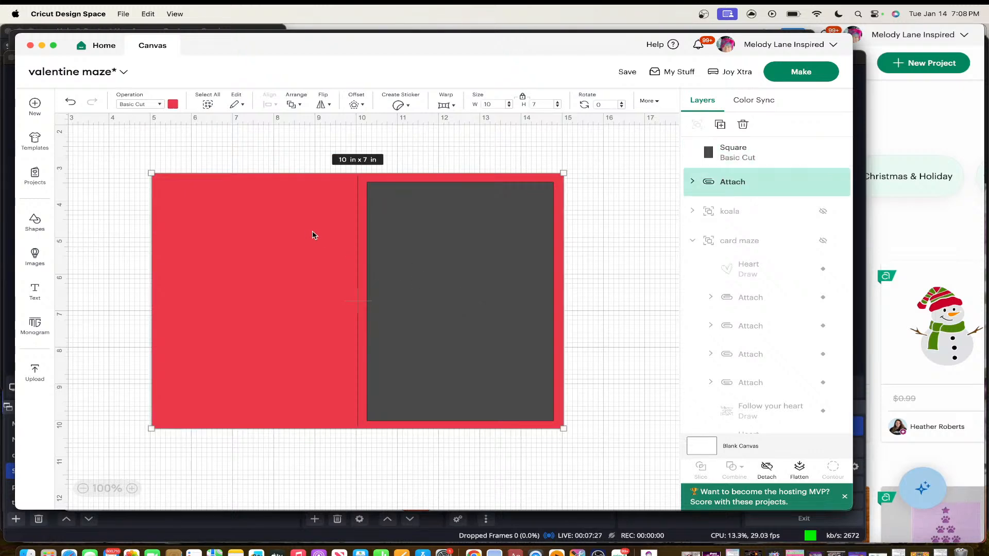
pyautogui.click(693, 182)
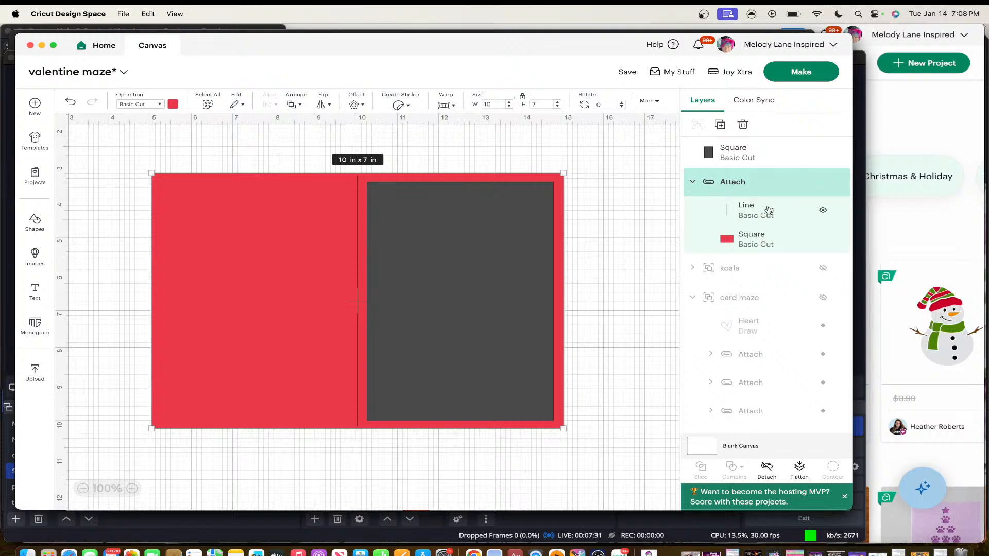
pyautogui.click(740, 213)
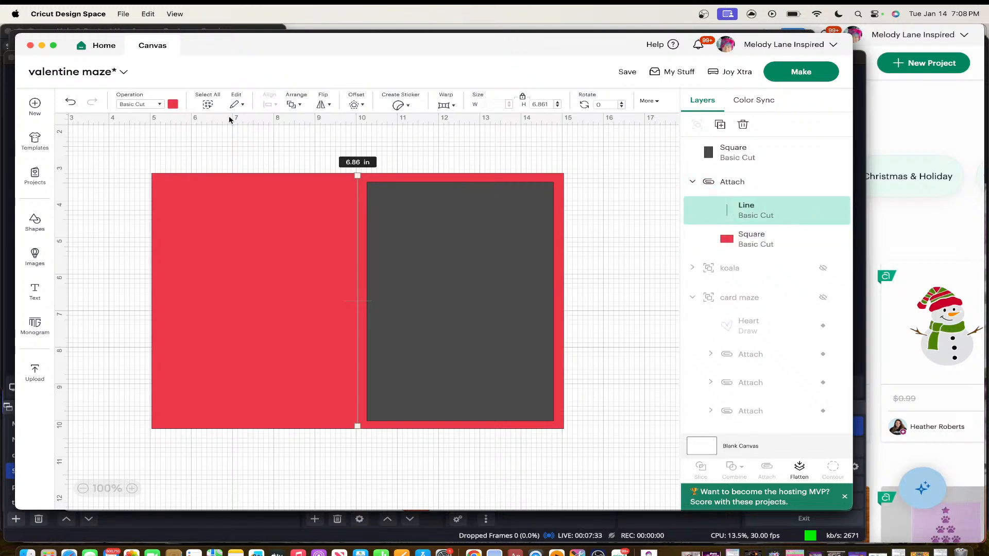
pyautogui.click(142, 105)
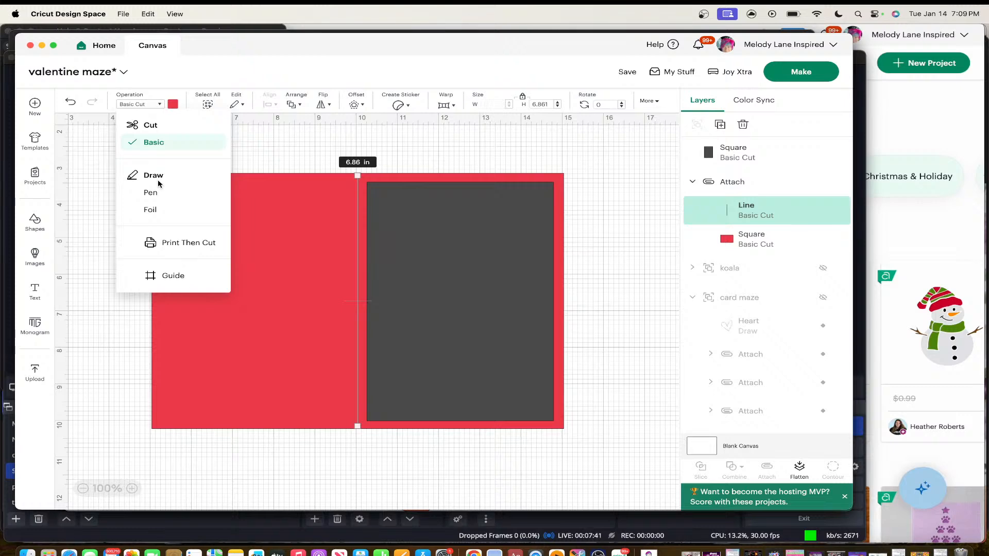
pyautogui.click(286, 138)
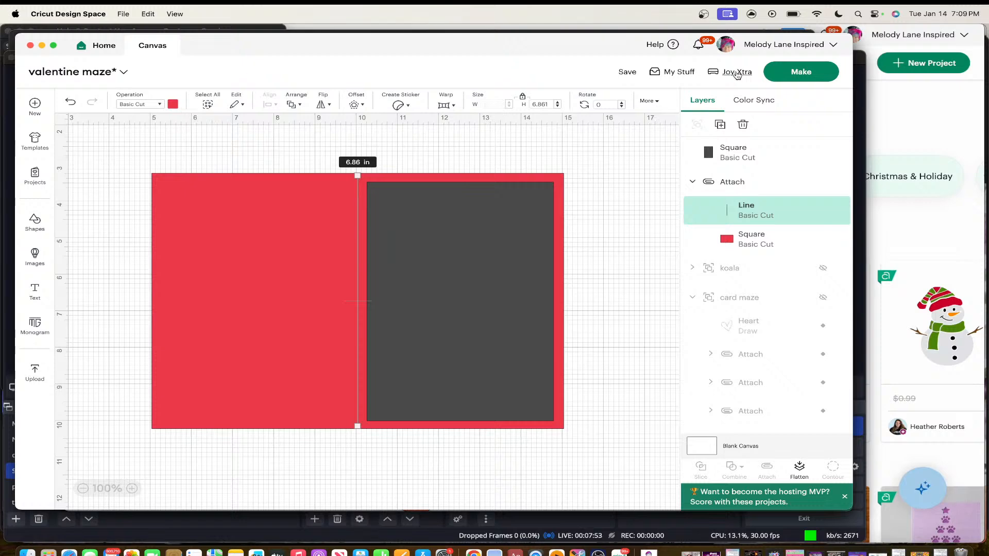
# Set the project's machine to Cricut Maker 3 and change the center line's operation to Score
pyautogui.click(737, 73)
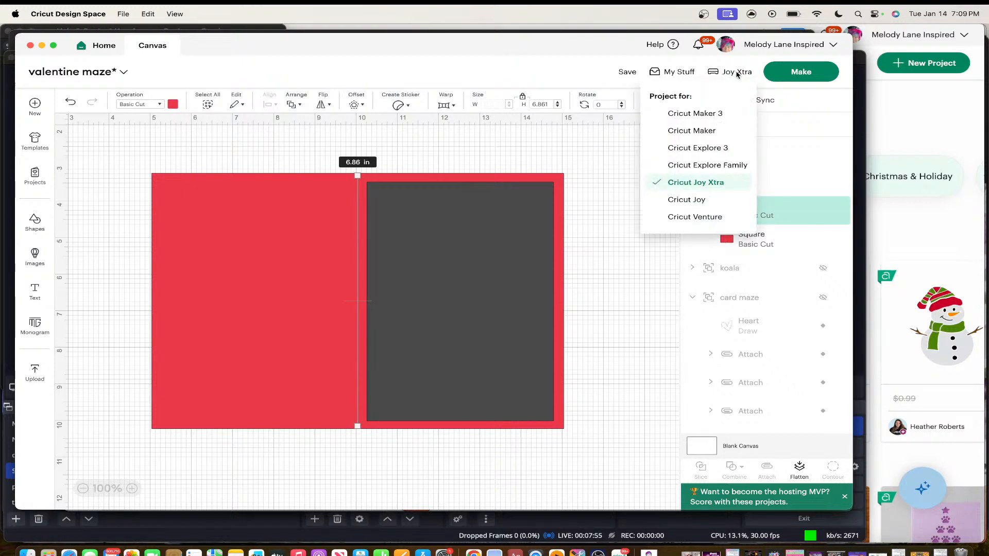
pyautogui.click(706, 114)
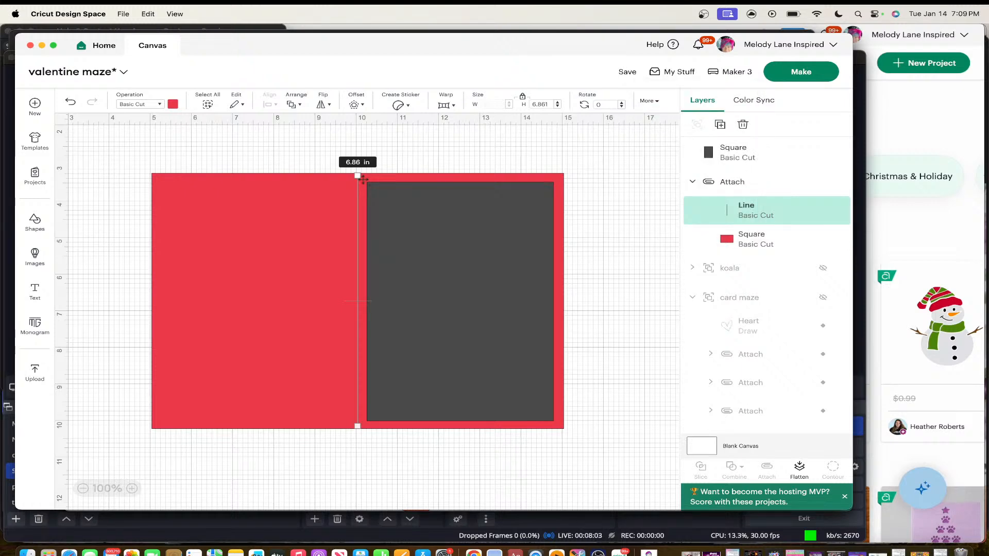
pyautogui.click(149, 105)
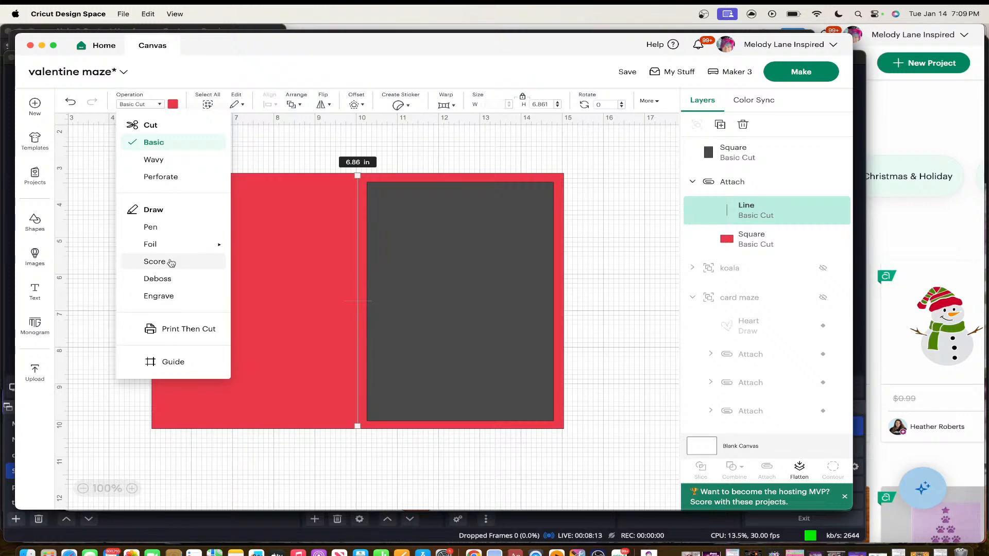
pyautogui.click(155, 262)
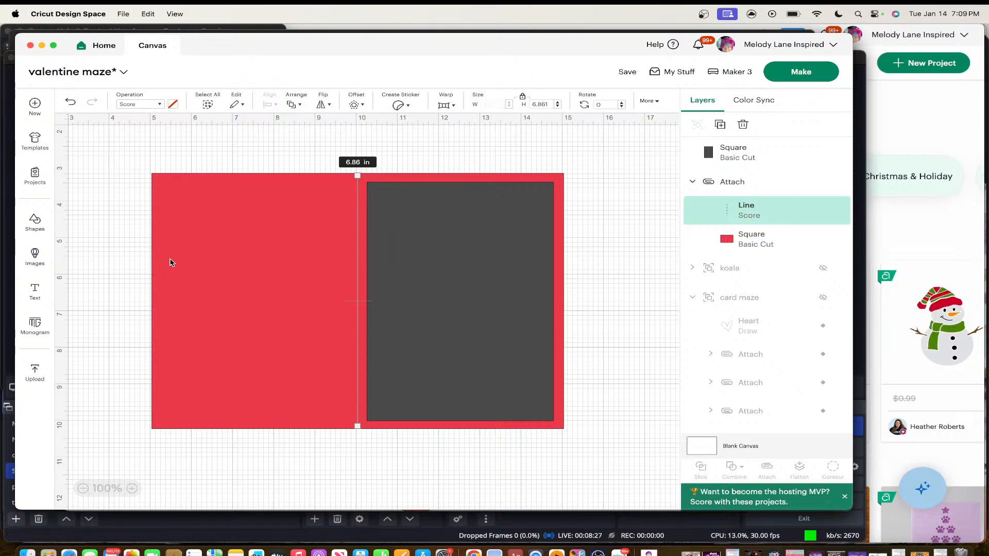
# Recolor the dark grey front panel on the card's right half to white
pyautogui.click(456, 242)
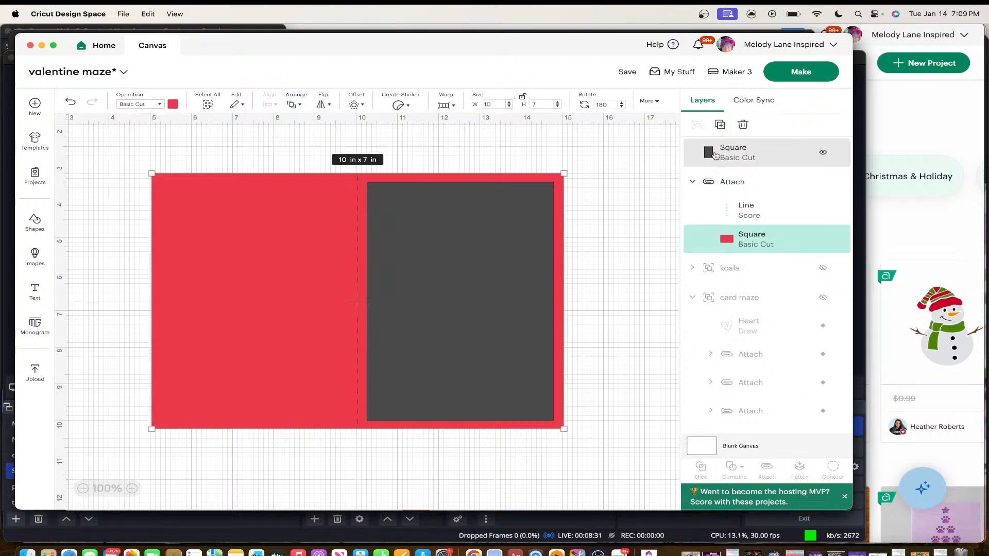
pyautogui.click(730, 149)
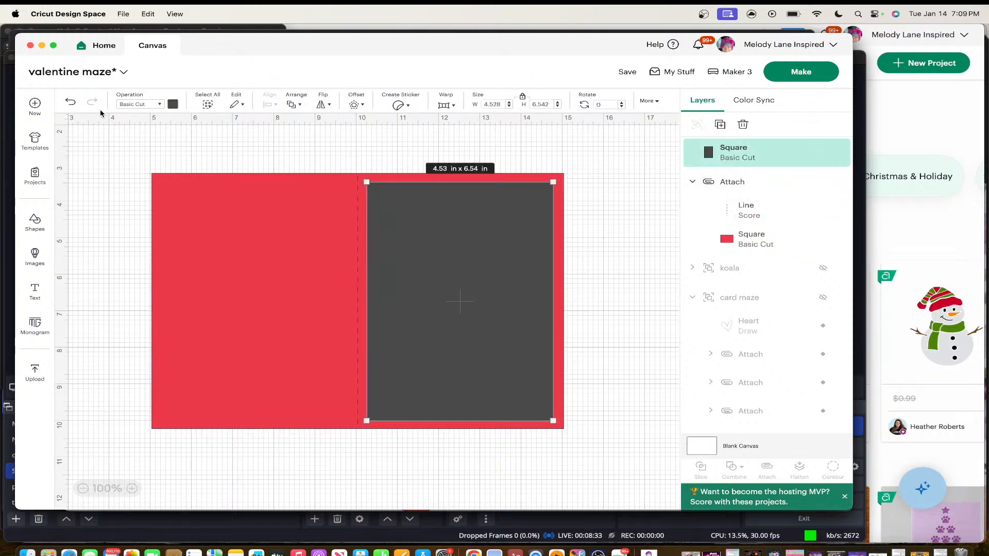
pyautogui.click(172, 104)
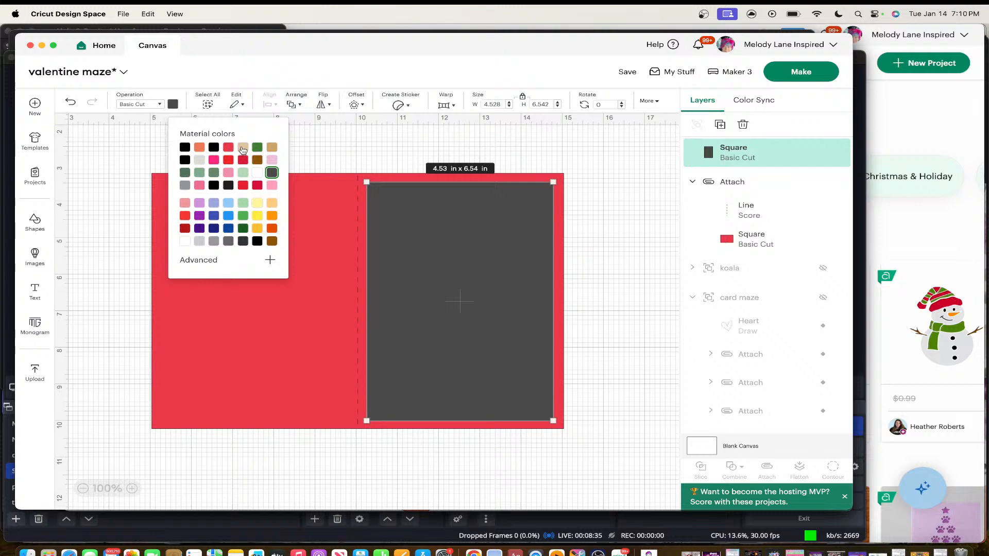
pyautogui.click(200, 160)
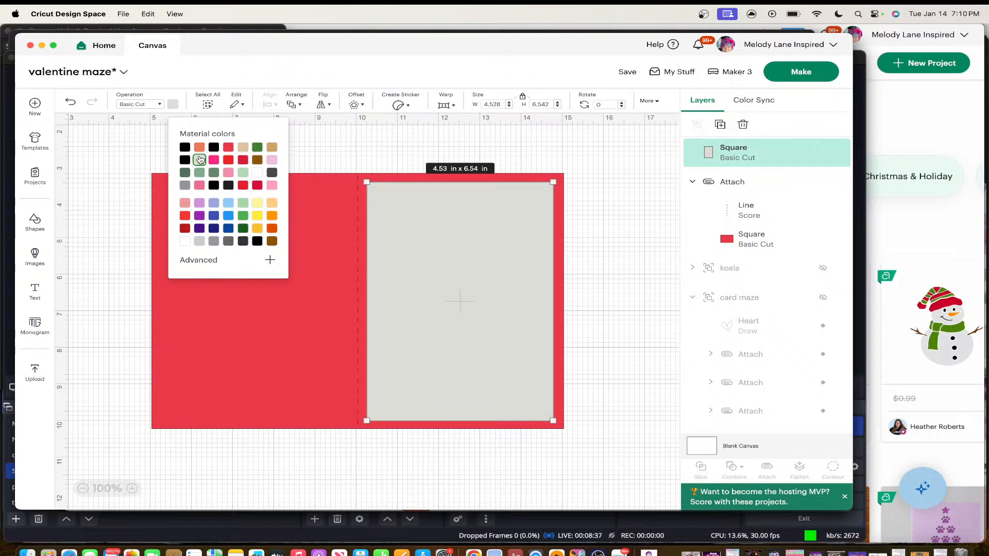
pyautogui.click(259, 173)
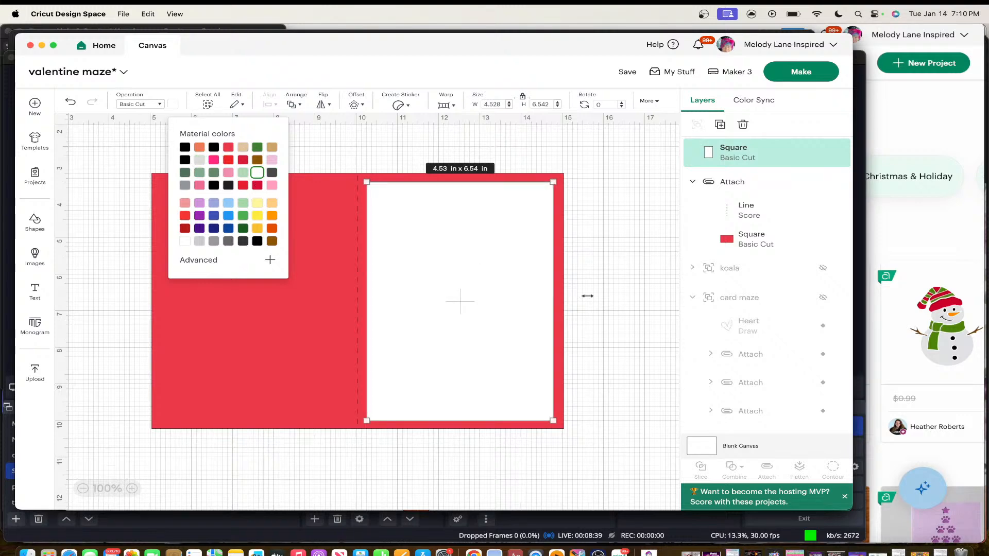
pyautogui.click(618, 311)
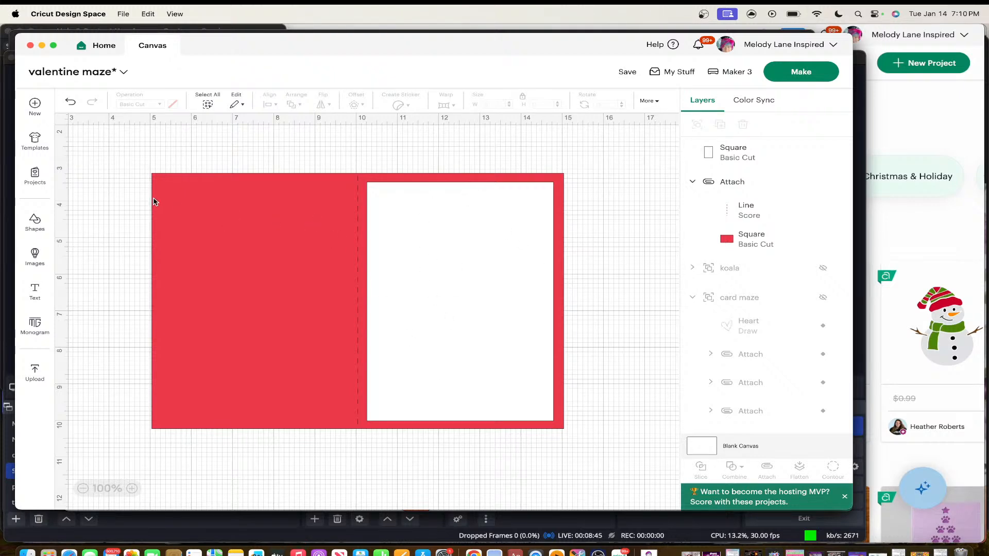
# Search the image library for "koala" and add the grey koala with a pink bow and pink heart
pyautogui.click(36, 253)
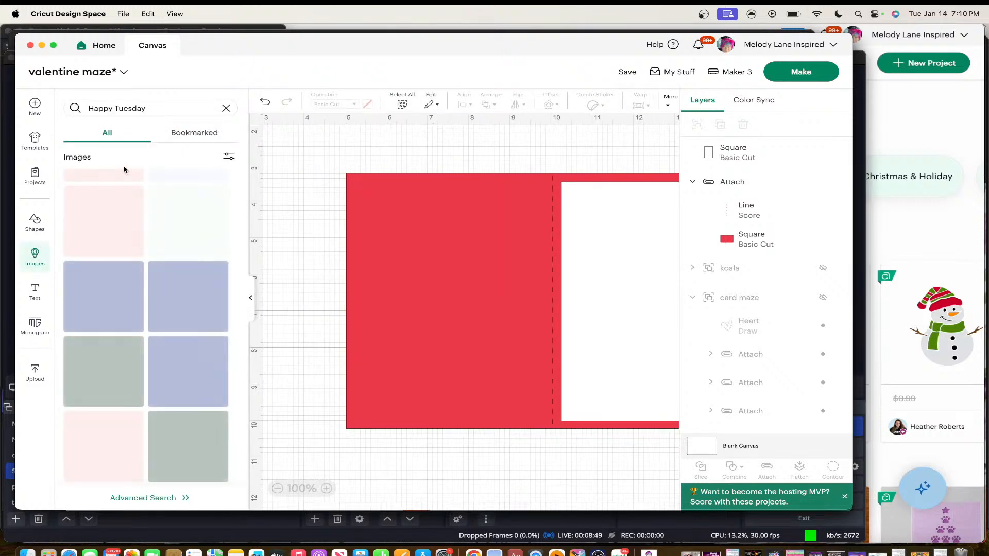
pyautogui.click(225, 107)
pyautogui.write('koala')
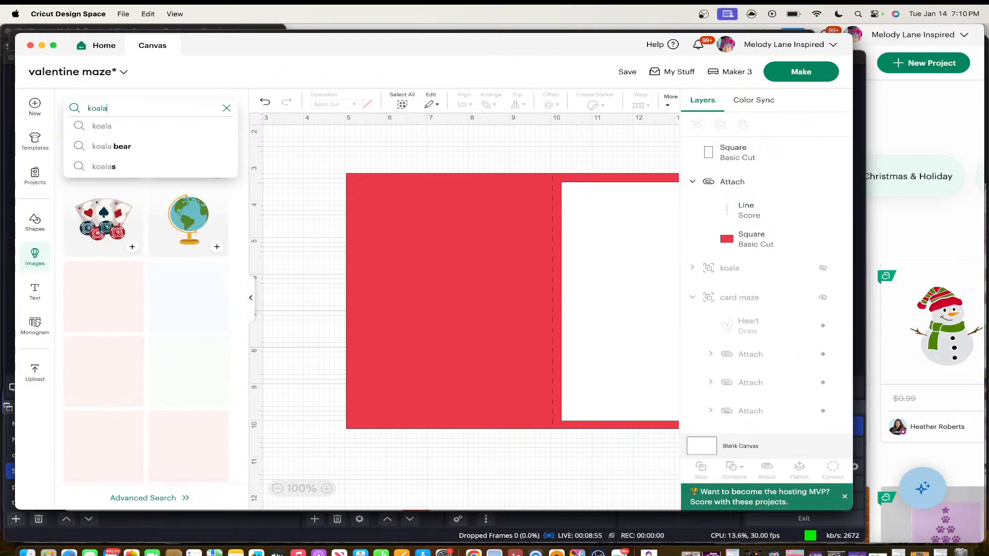
pyautogui.press('Return')
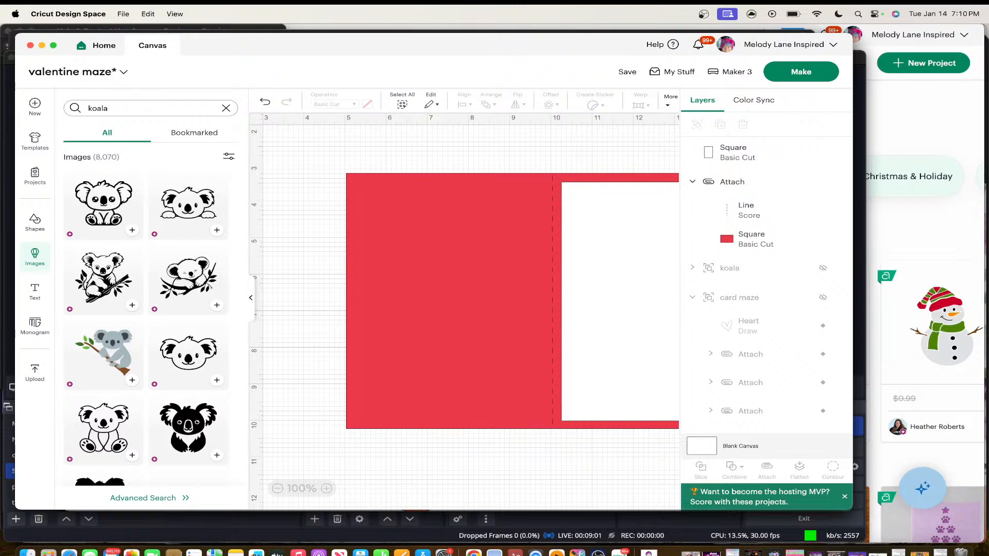
pyautogui.scroll(-5, 182, 226)
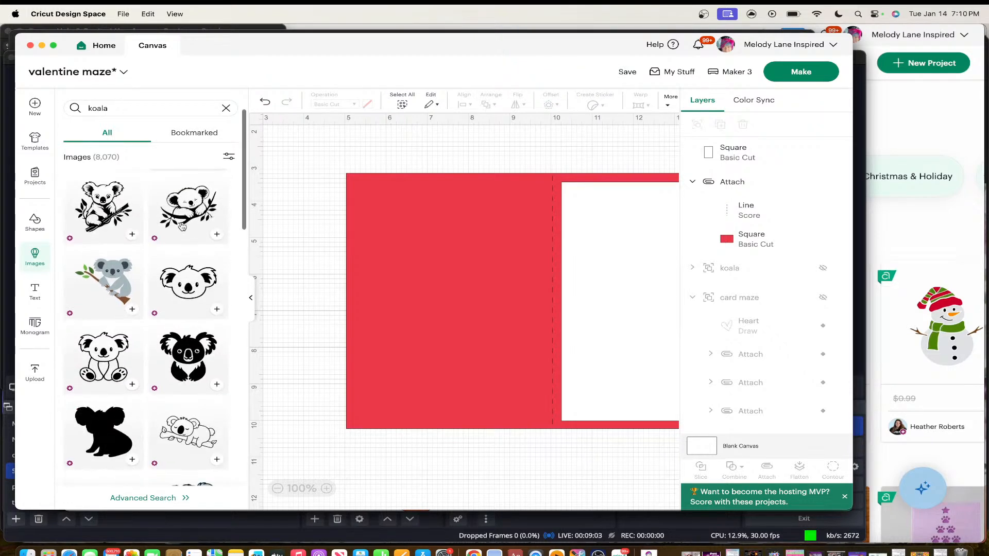
pyautogui.scroll(-7, 182, 227)
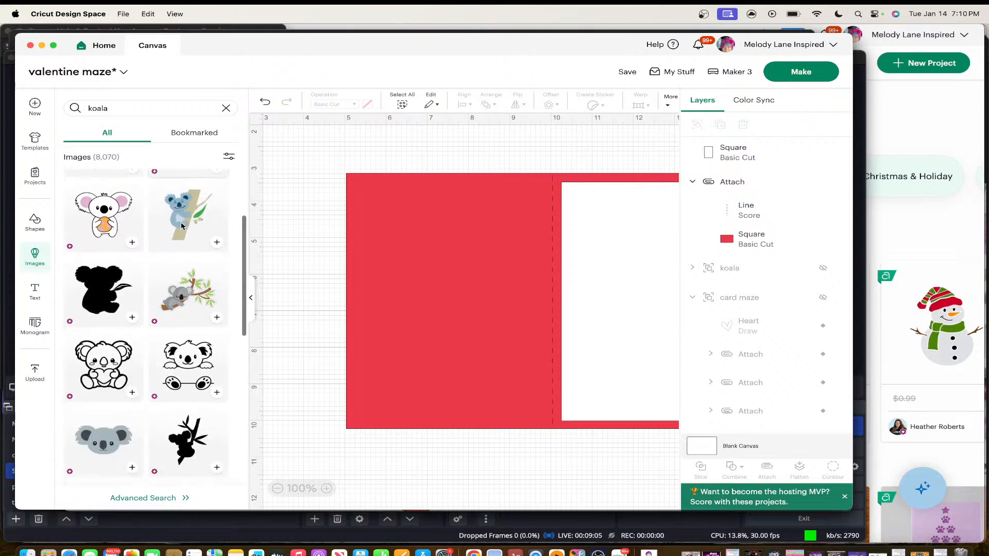
pyautogui.scroll(4, 181, 226)
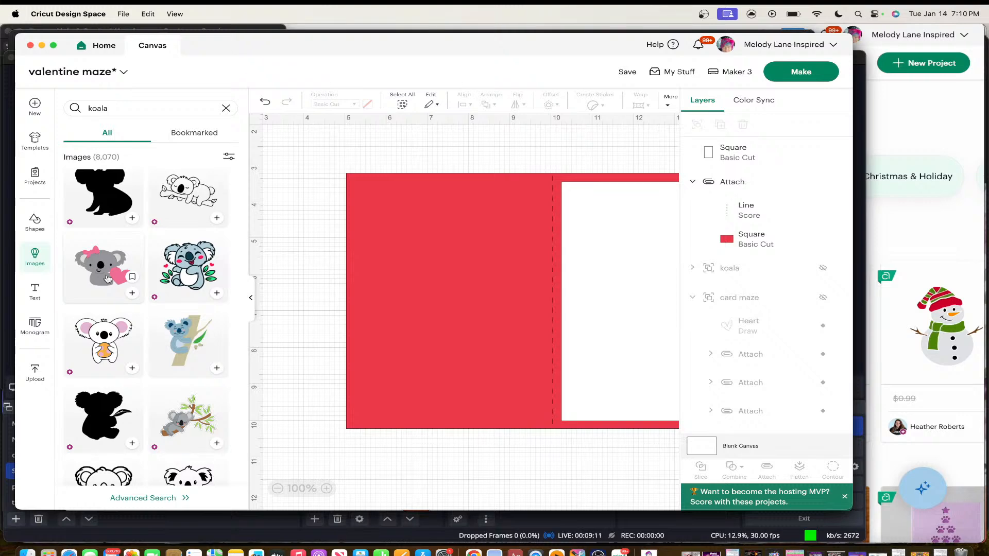
pyautogui.click(108, 278)
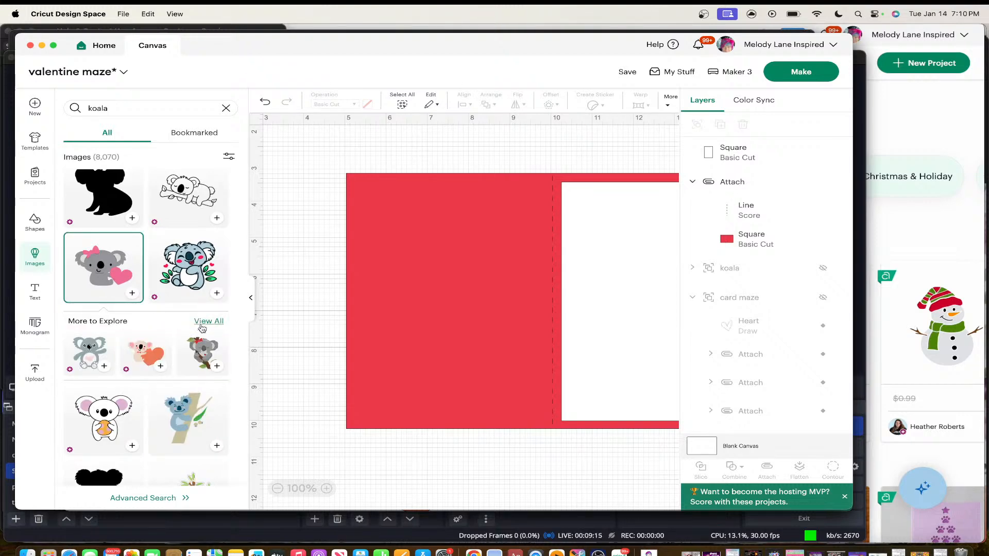
pyautogui.click(133, 294)
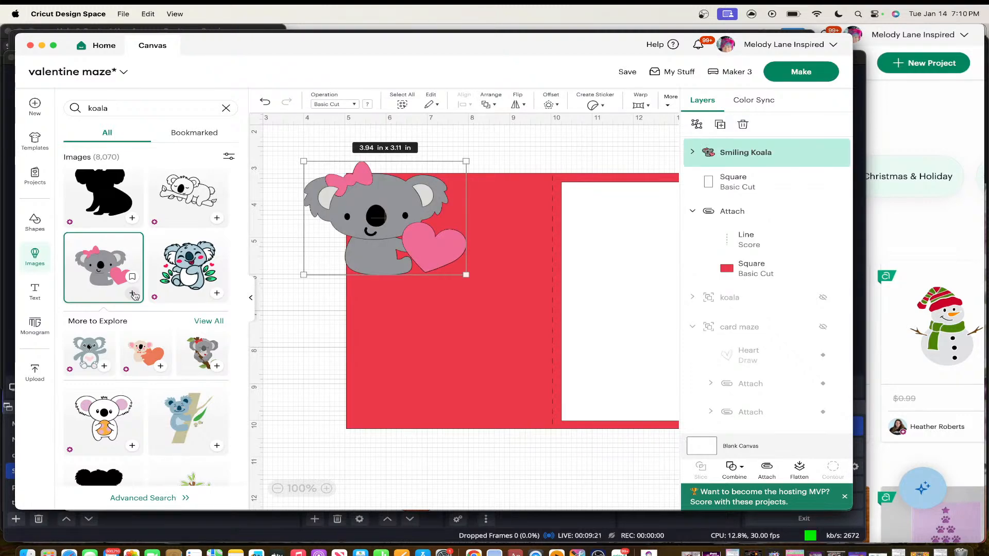
# Add the related beige koala hugging an orange heart, and move both koalas down toward the area below the card
pyautogui.click(160, 369)
pyautogui.moveTo(474, 284); pyautogui.dragTo(510, 390)
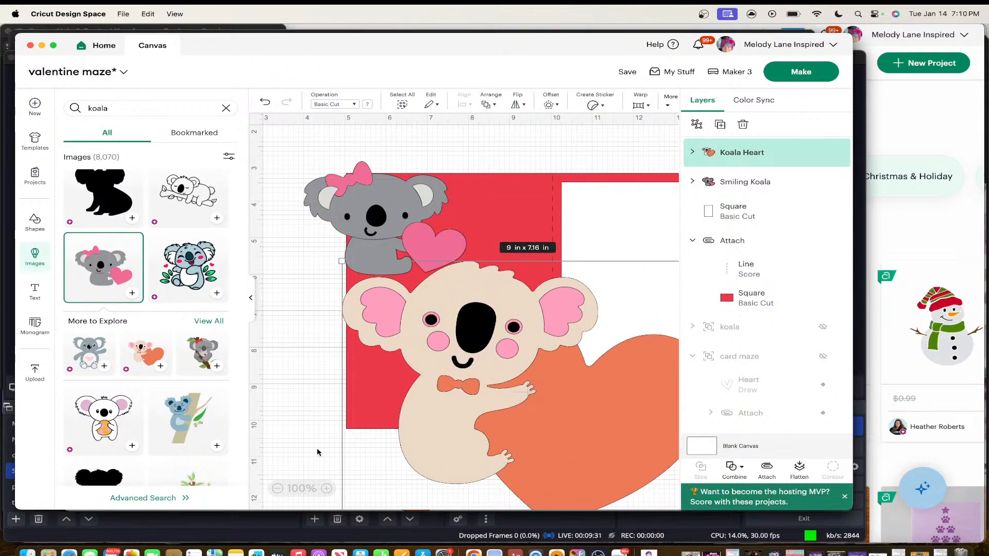
pyautogui.click(250, 297)
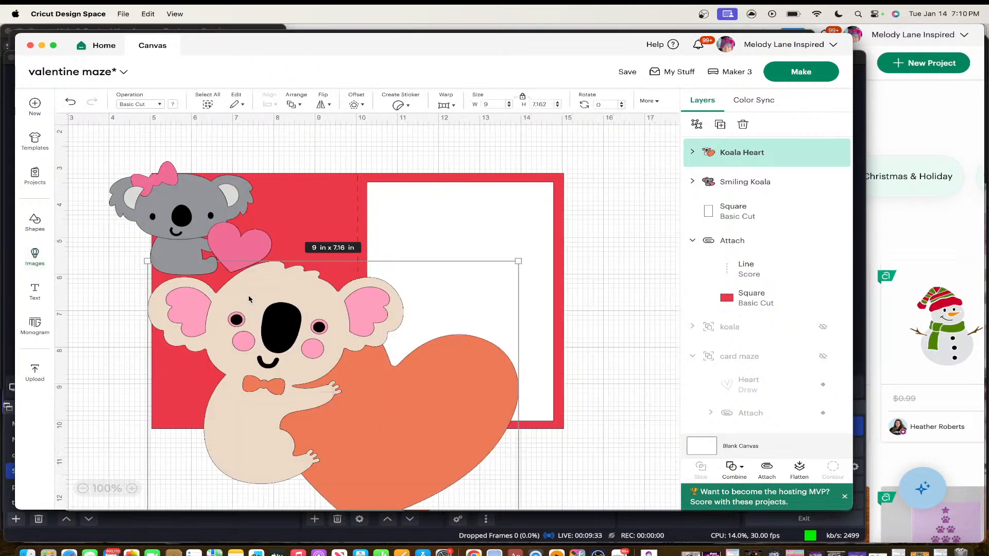
pyautogui.scroll(-3, 249, 290)
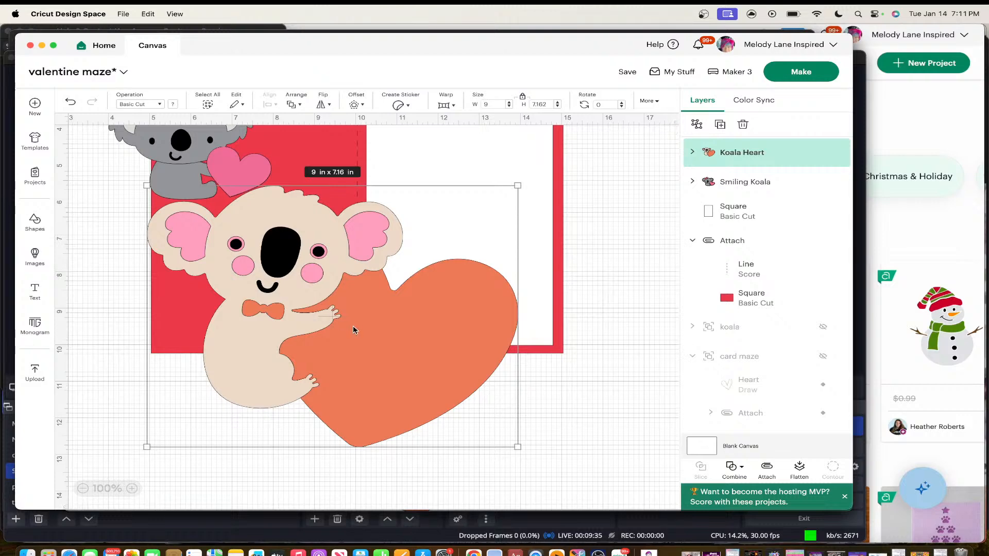
pyautogui.moveTo(353, 332); pyautogui.dragTo(542, 474)
pyautogui.moveTo(191, 166); pyautogui.dragTo(236, 452)
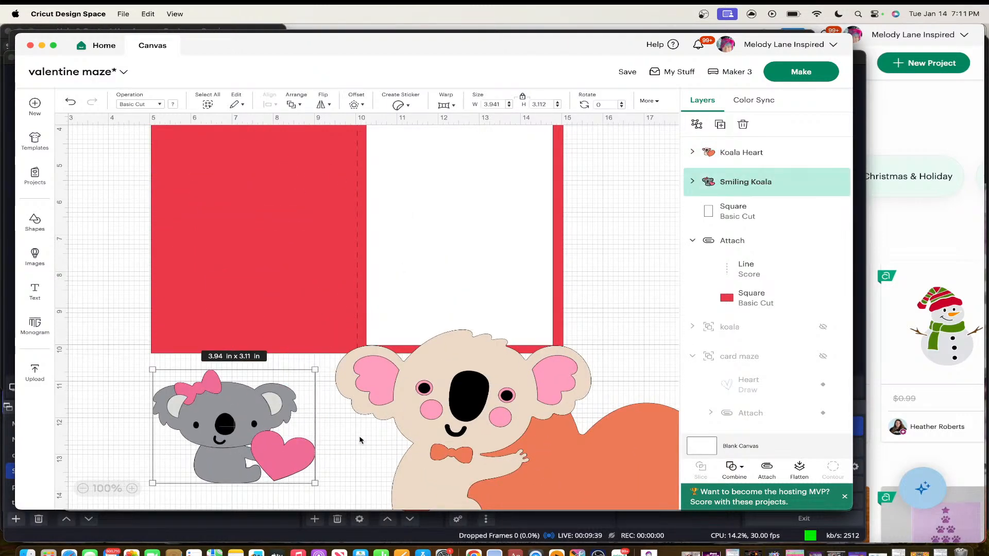
# Shrink the beige koala to about 3.89 by 3.09 in and place it at the white panel's lower right corner
pyautogui.hscroll(2, 359, 441)
pyautogui.moveTo(366, 424); pyautogui.dragTo(407, 300)
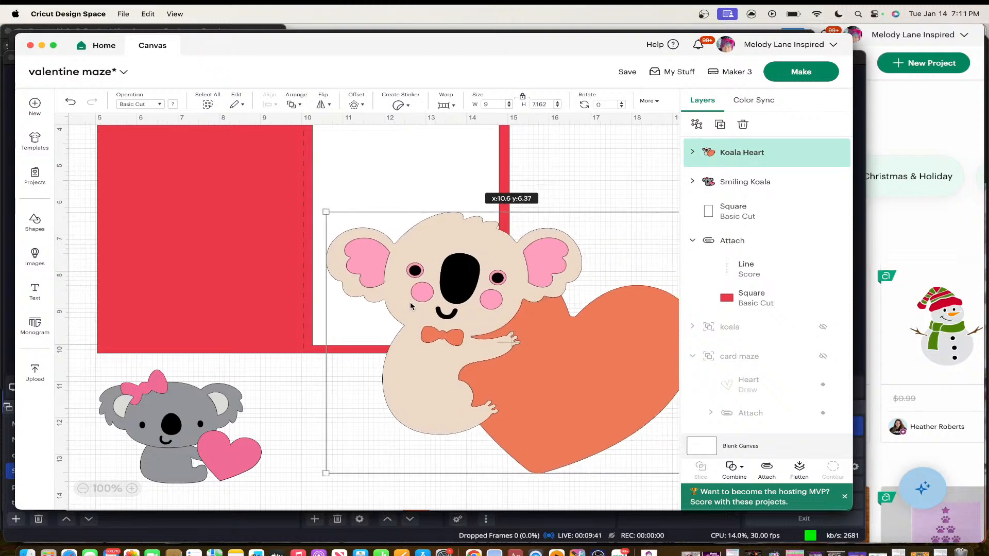
pyautogui.moveTo(300, 205); pyautogui.dragTo(510, 348)
pyautogui.moveTo(577, 407); pyautogui.dragTo(429, 311)
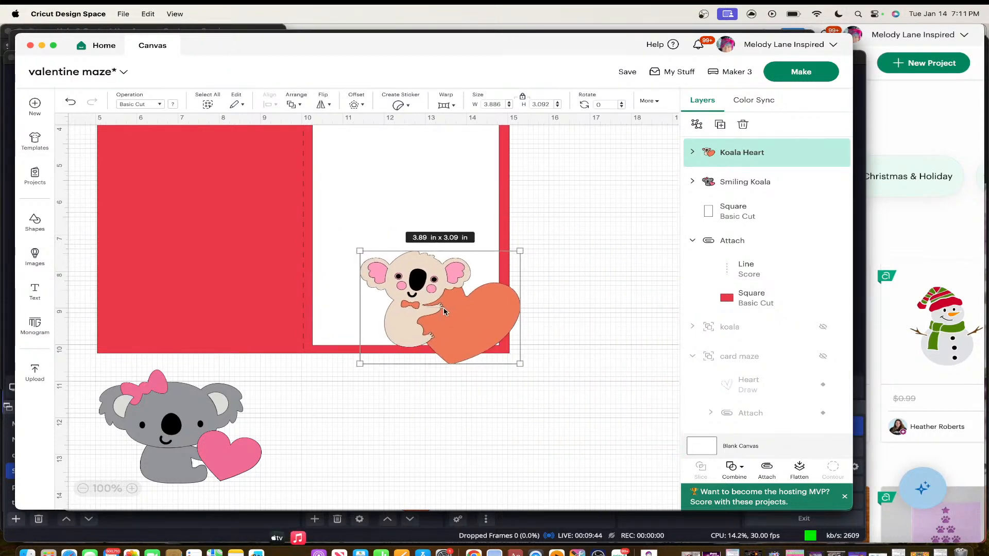
# Flip the beige koala horizontally and line up both koalas side by side below the card
pyautogui.click(324, 105)
pyautogui.click(354, 130)
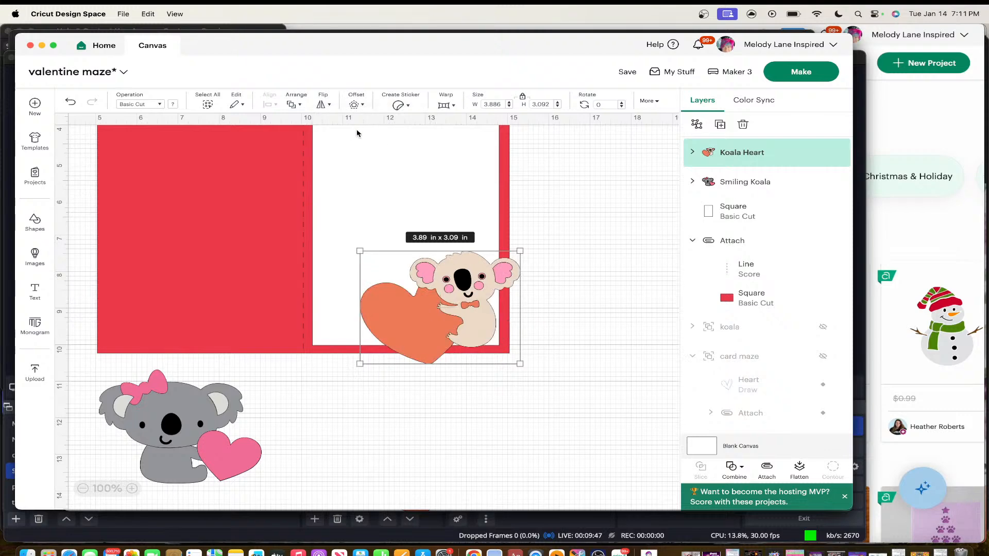
pyautogui.click(586, 334)
pyautogui.moveTo(451, 308); pyautogui.dragTo(409, 429)
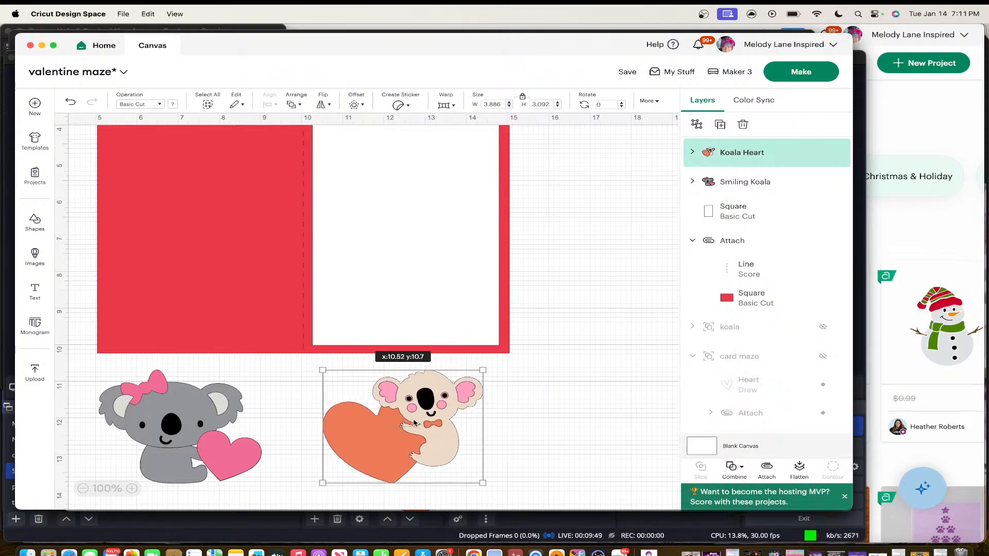
pyautogui.moveTo(181, 441); pyautogui.dragTo(221, 432)
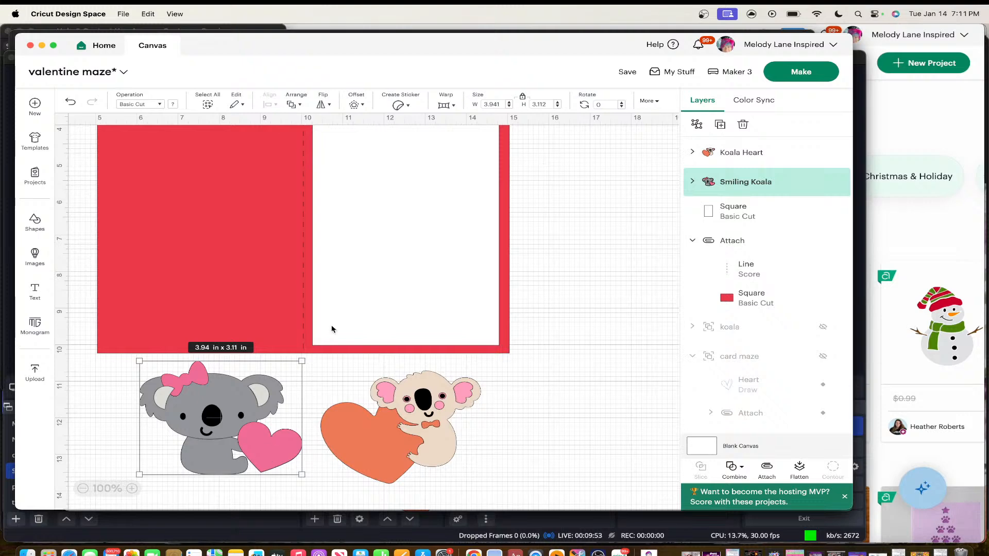
# Move the beige koala farther to the right, leaving a koala-wide gap beside the grey koala
pyautogui.scroll(1, 356, 196)
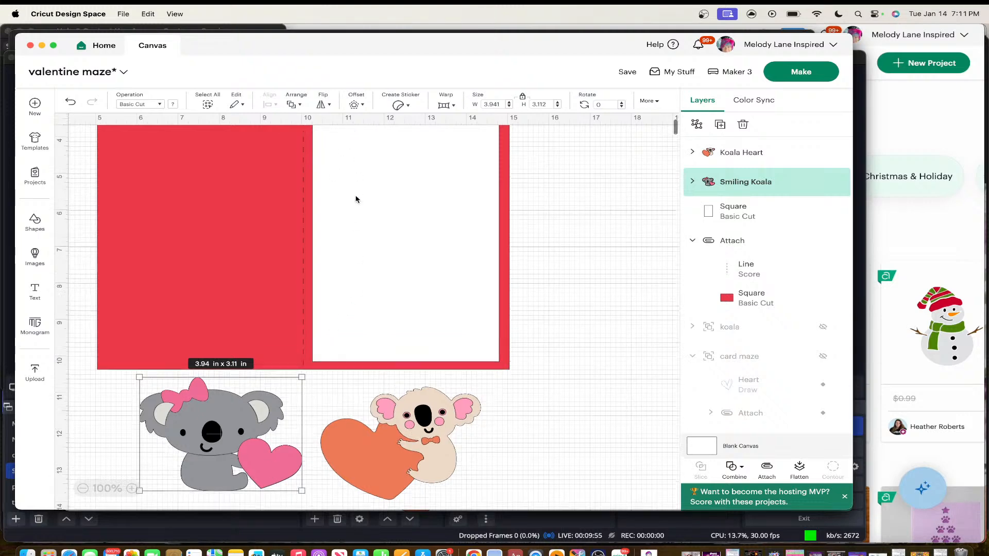
pyautogui.scroll(2, 355, 200)
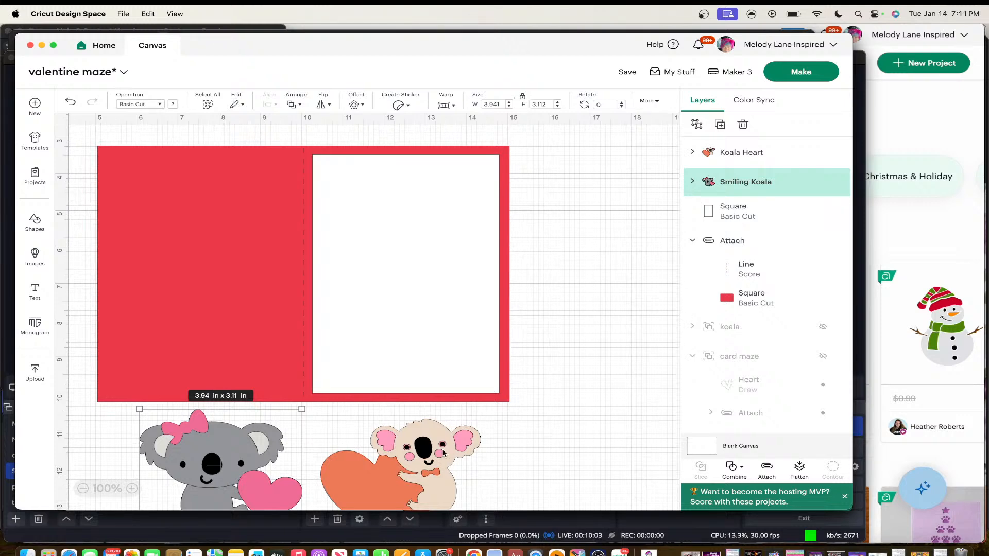
pyautogui.scroll(-5, 429, 432)
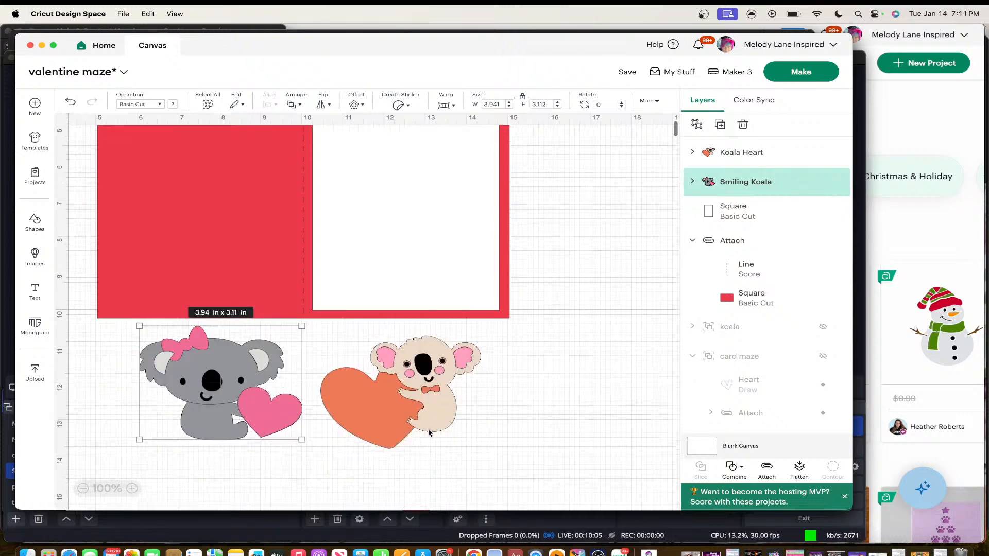
pyautogui.moveTo(411, 340); pyautogui.dragTo(507, 333)
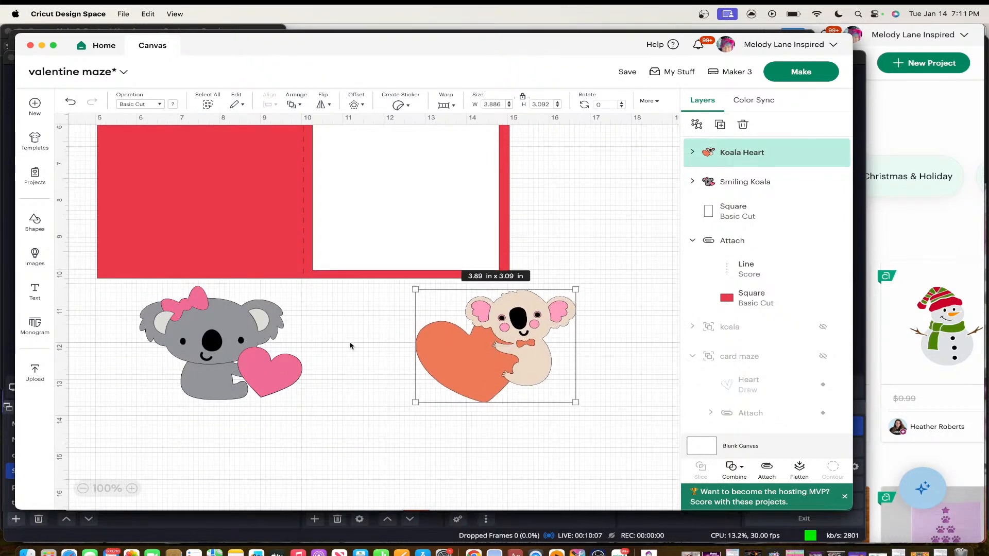
pyautogui.click(225, 341)
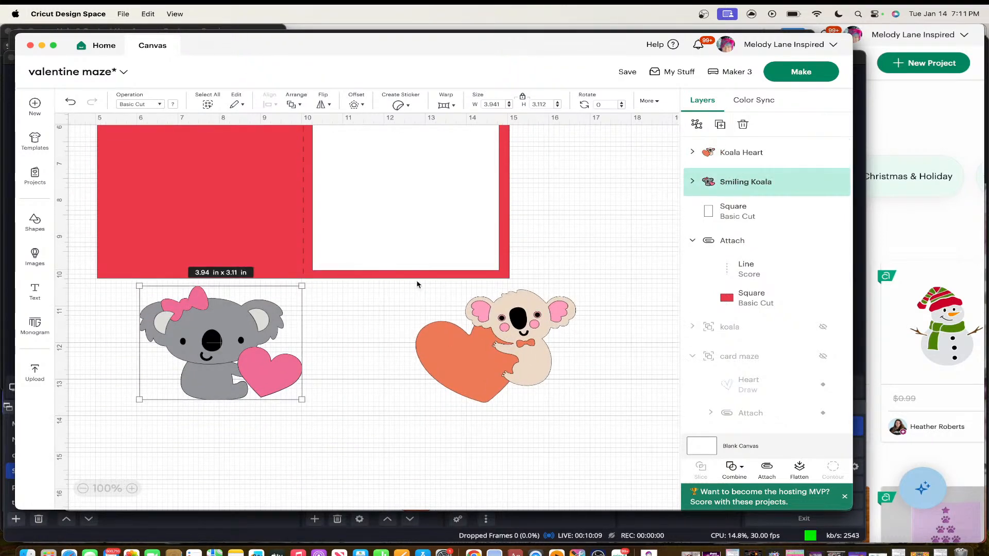
pyautogui.moveTo(522, 335); pyautogui.dragTo(614, 311)
# Duplicate the grey koala and place the copy between the original and the beige koala
pyautogui.click(220, 344)
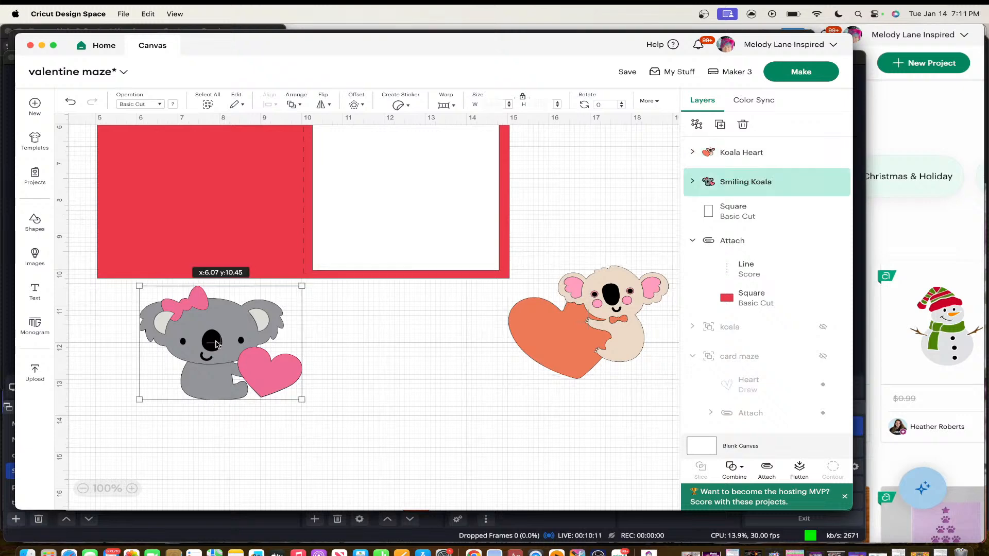
pyautogui.rightClick(253, 313)
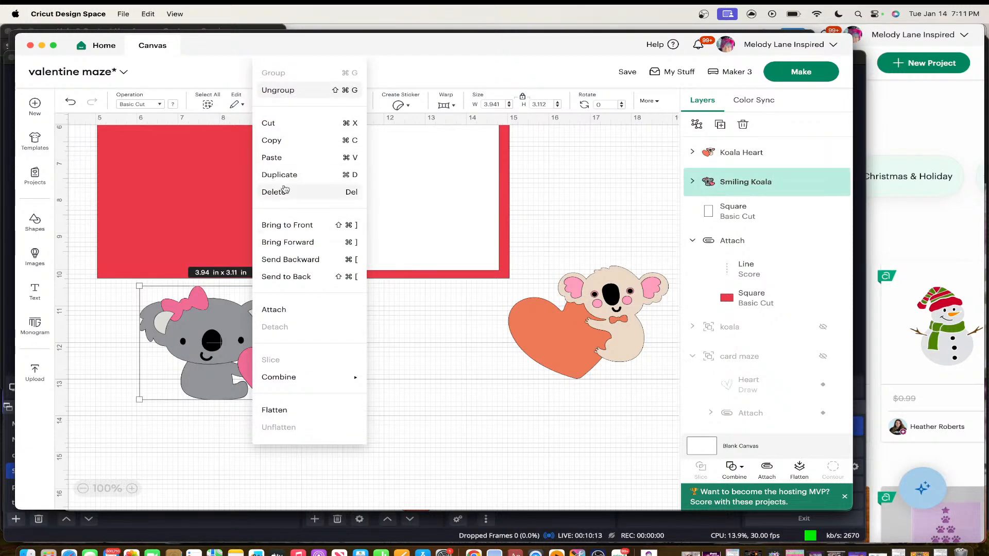
pyautogui.click(285, 175)
pyautogui.moveTo(215, 368); pyautogui.dragTo(379, 369)
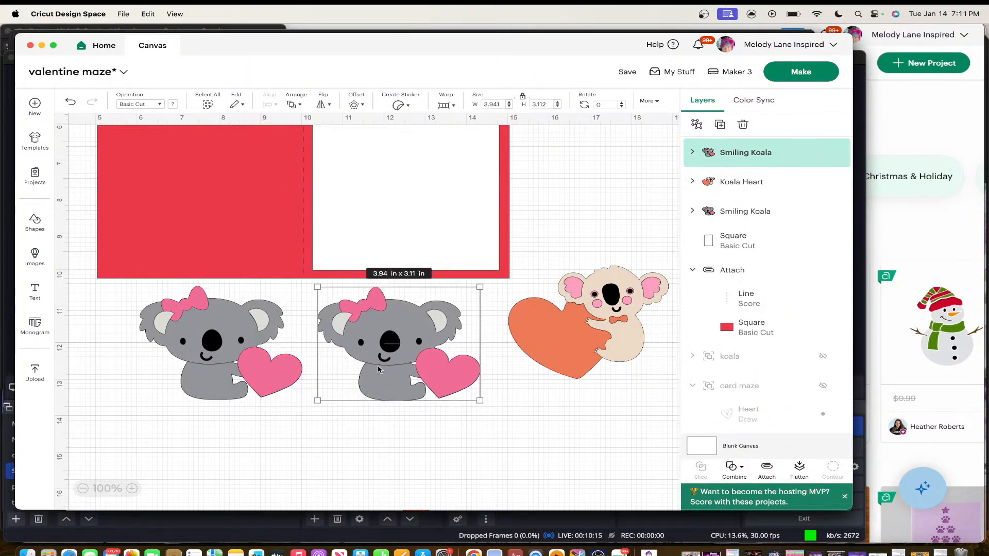
# Search the image library for "broken line"
pyautogui.click(248, 369)
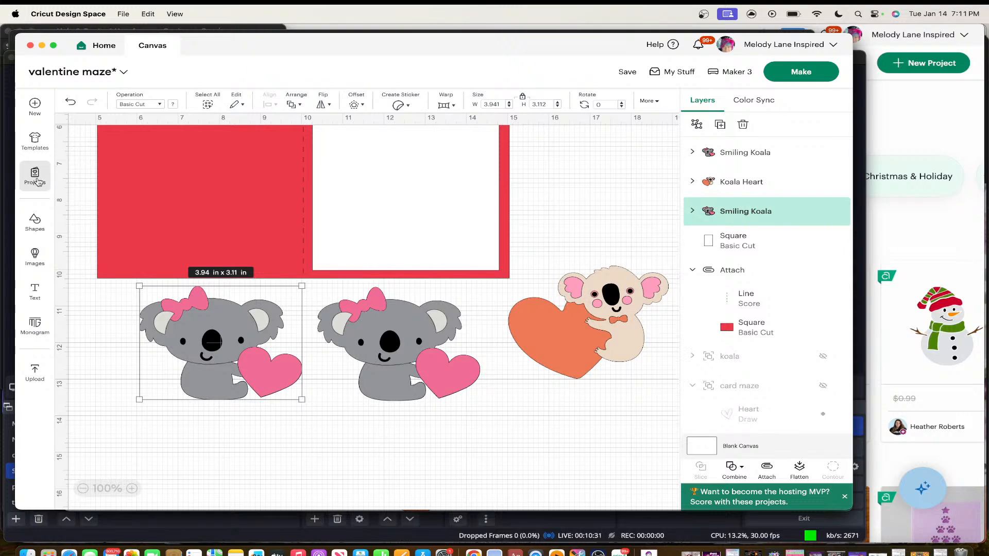
pyautogui.click(35, 254)
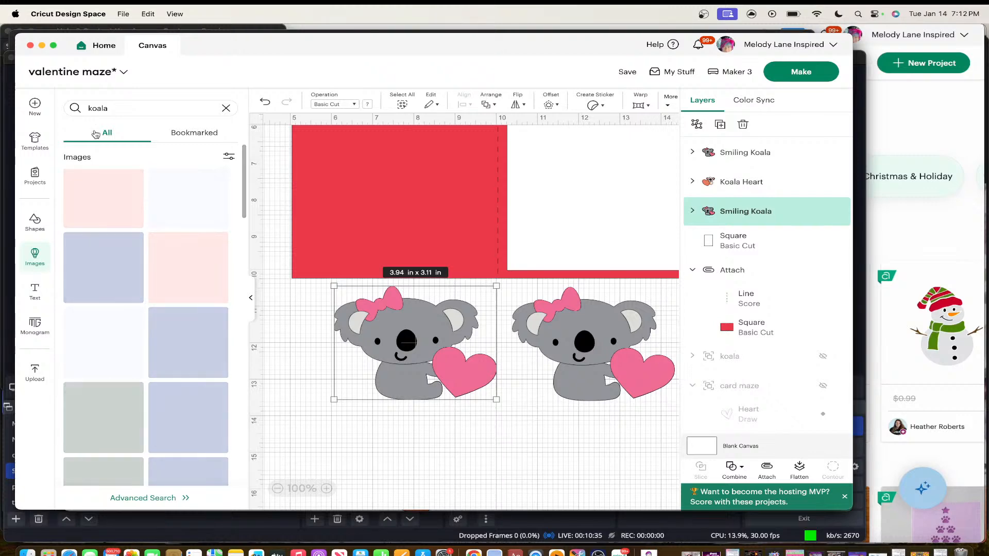
pyautogui.click(115, 107)
pyautogui.press('BackSpace')
pyautogui.press('BackSpace')
pyautogui.press('BackSpace')
pyautogui.press('BackSpace')
pyautogui.press('BackSpace')
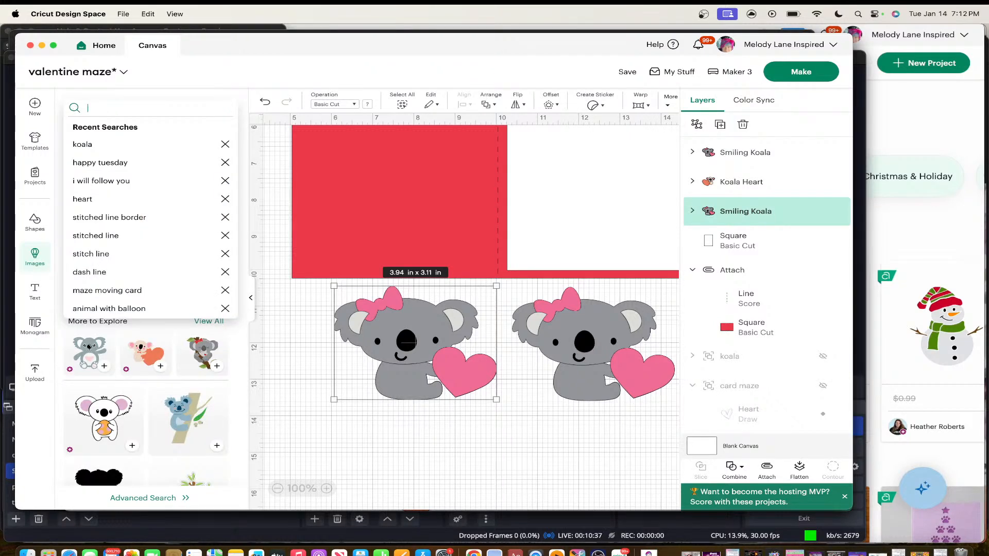
pyautogui.write('broken line')
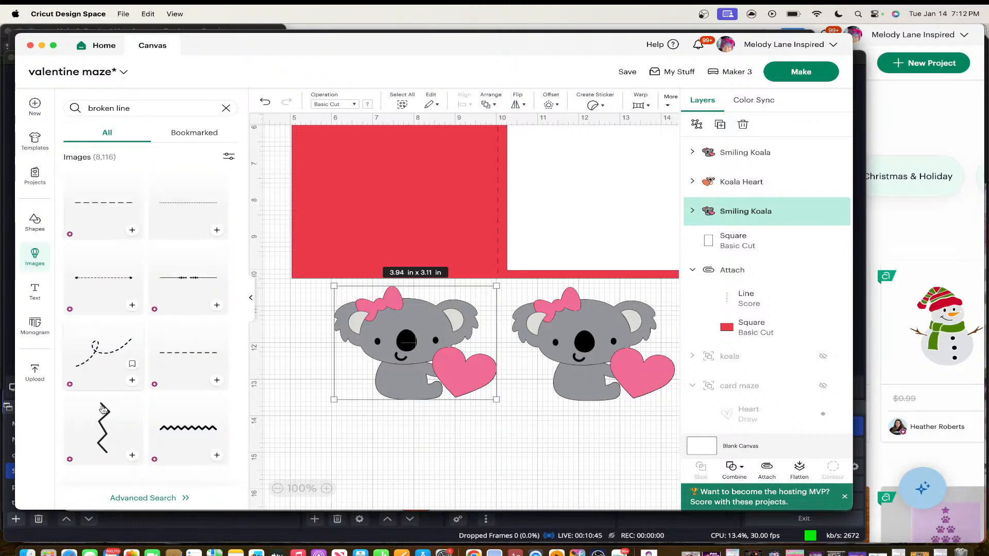
# Add the black Vertical Zigzag Lines image to the canvas and close the image library
pyautogui.scroll(-2, 100, 429)
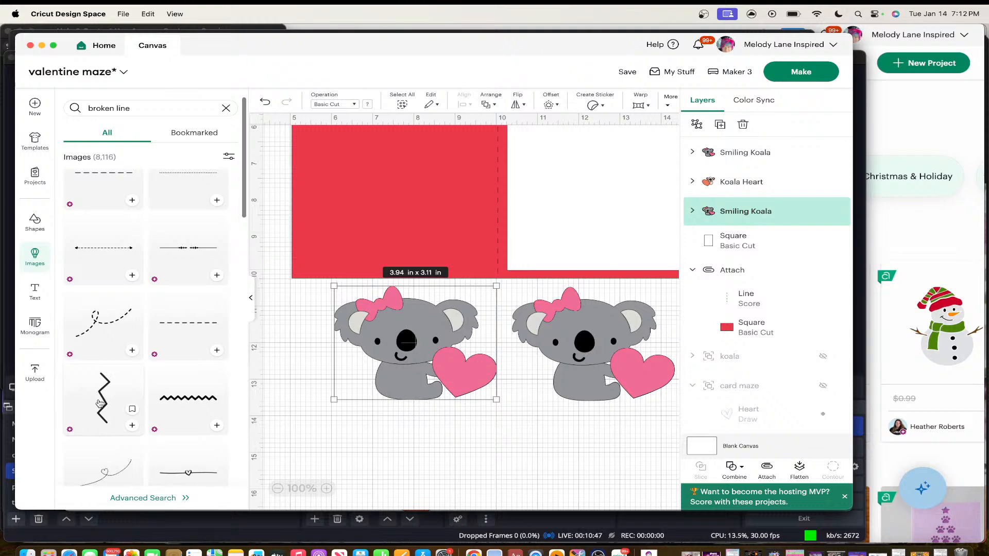
pyautogui.click(103, 405)
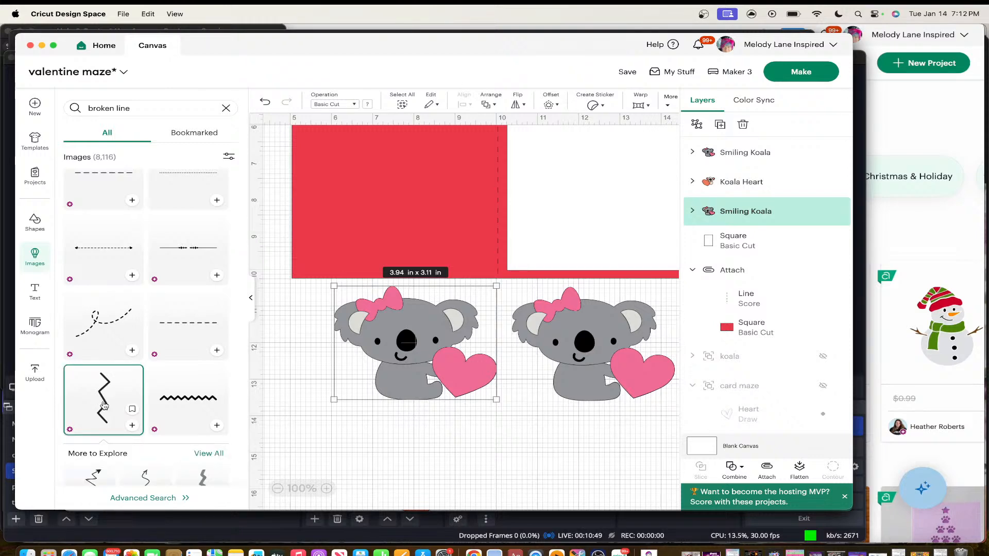
pyautogui.click(133, 425)
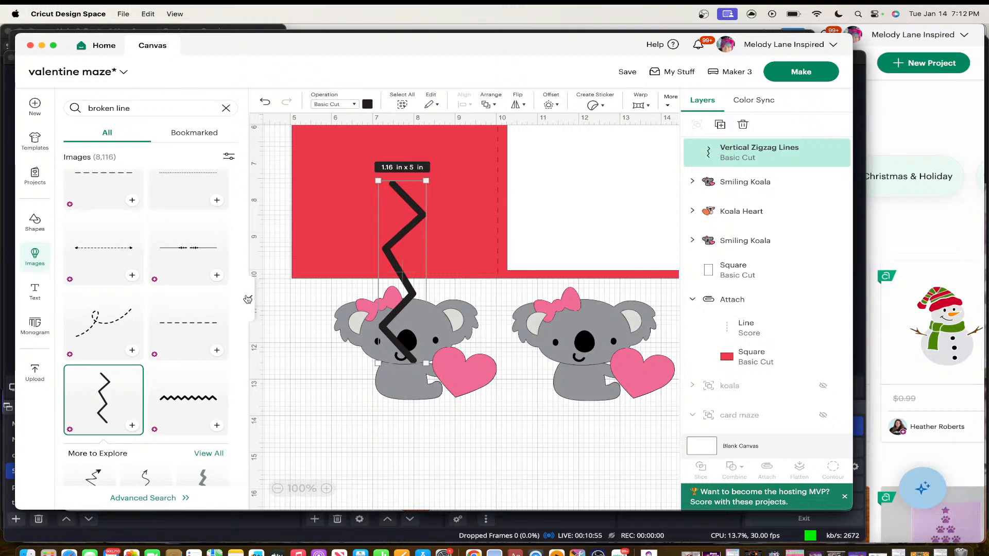
pyautogui.click(35, 259)
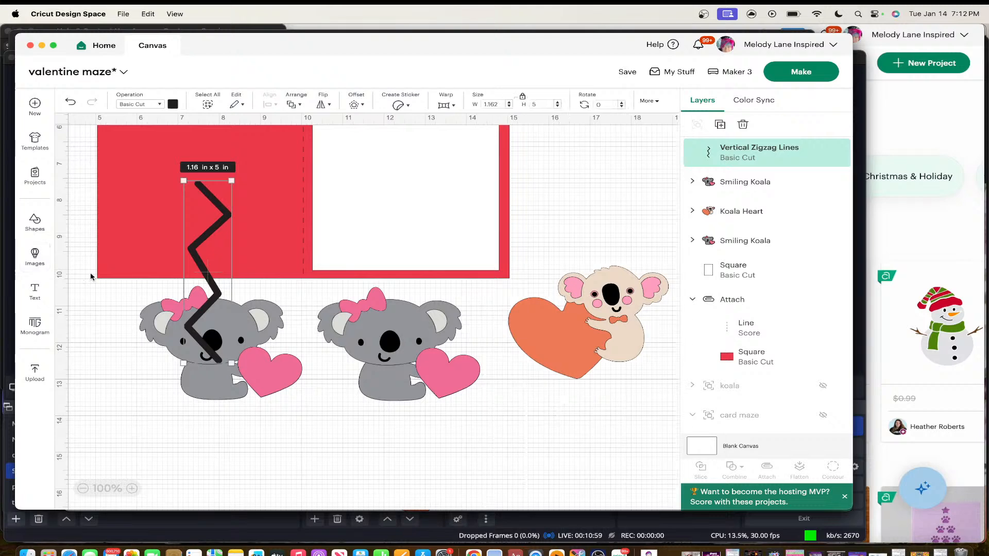
# Shrink the zigzag line to about 0.26 by 1.1 in, tilt it about 18.4°, and place it near the left koala's heart
pyautogui.moveTo(198, 273); pyautogui.dragTo(272, 404)
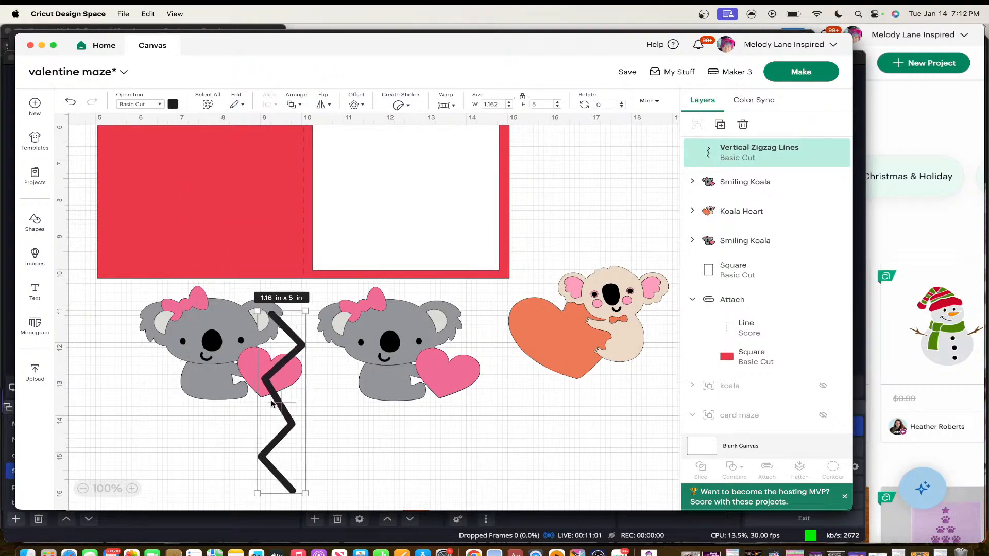
pyautogui.moveTo(303, 308); pyautogui.dragTo(291, 403)
pyautogui.click(286, 468)
pyautogui.moveTo(305, 446); pyautogui.dragTo(255, 410)
pyautogui.click(305, 447)
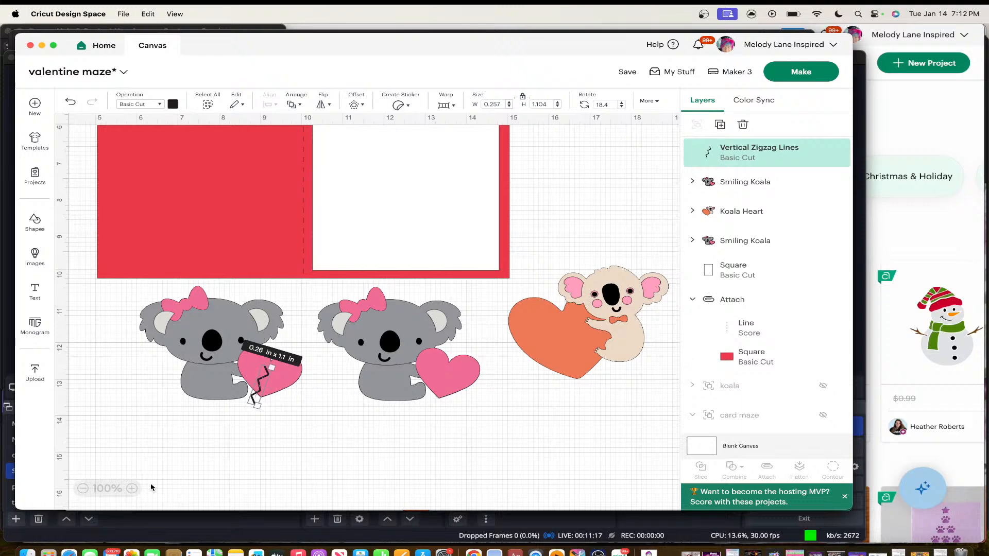
# Move the zigzag line so it runs from the notch to the tip of the left koala's heart
pyautogui.click(131, 489)
pyautogui.click(132, 489)
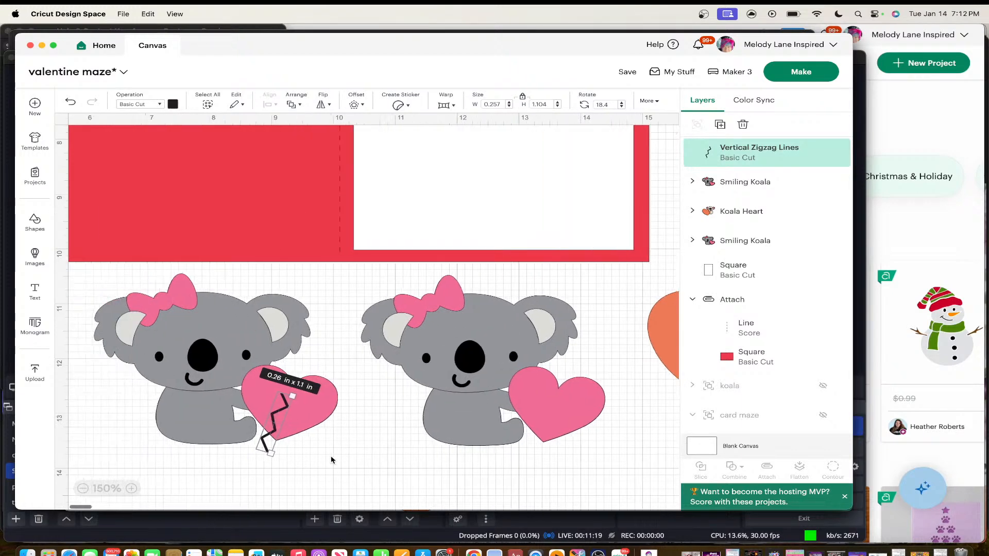
pyautogui.scroll(-3, 331, 461)
pyautogui.hscroll(-3, 331, 460)
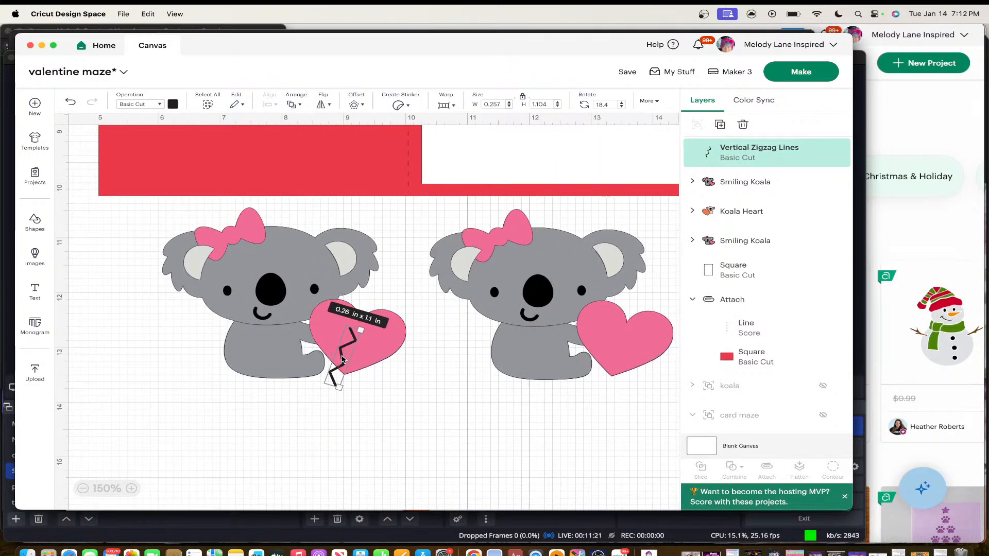
pyautogui.moveTo(342, 359); pyautogui.dragTo(354, 352)
pyautogui.rightClick(353, 351)
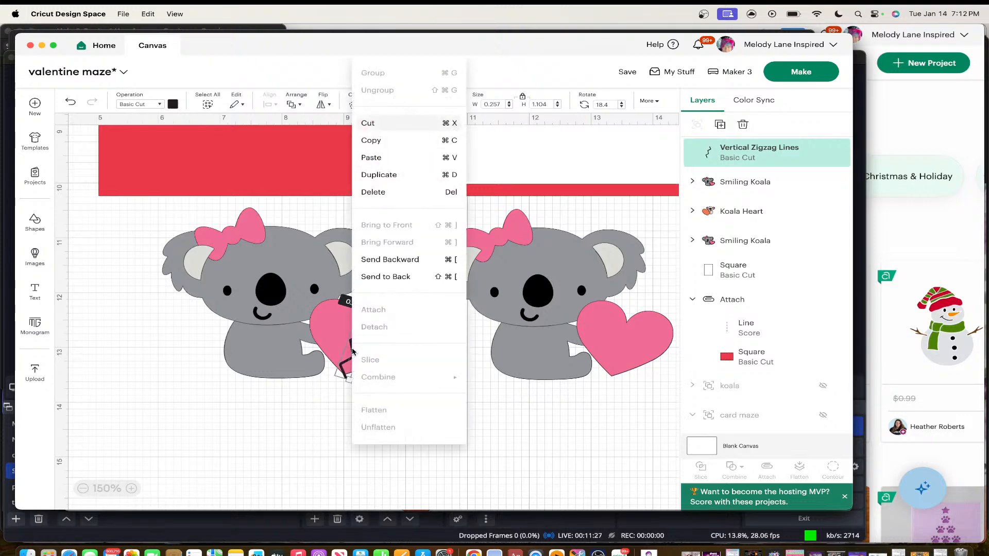
pyautogui.click(524, 451)
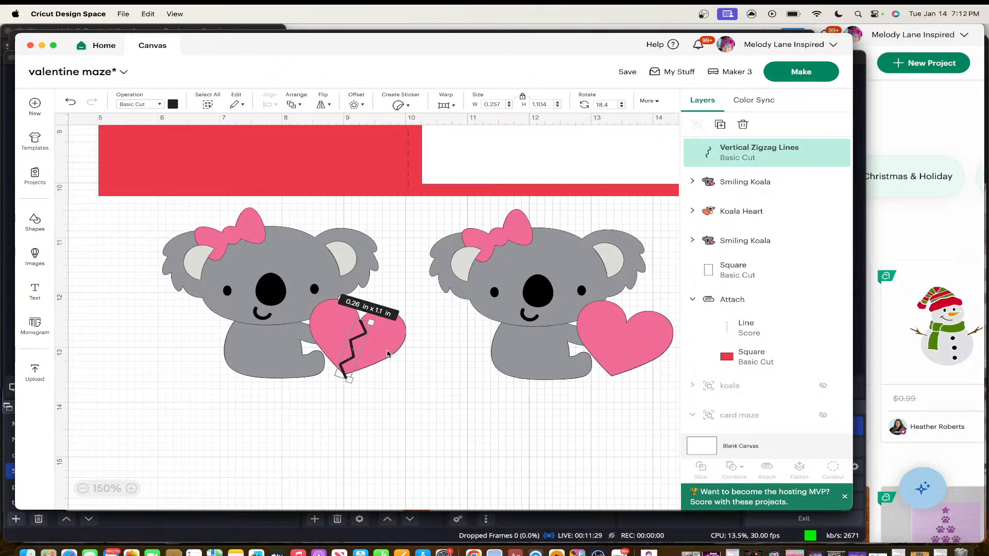
pyautogui.click(394, 382)
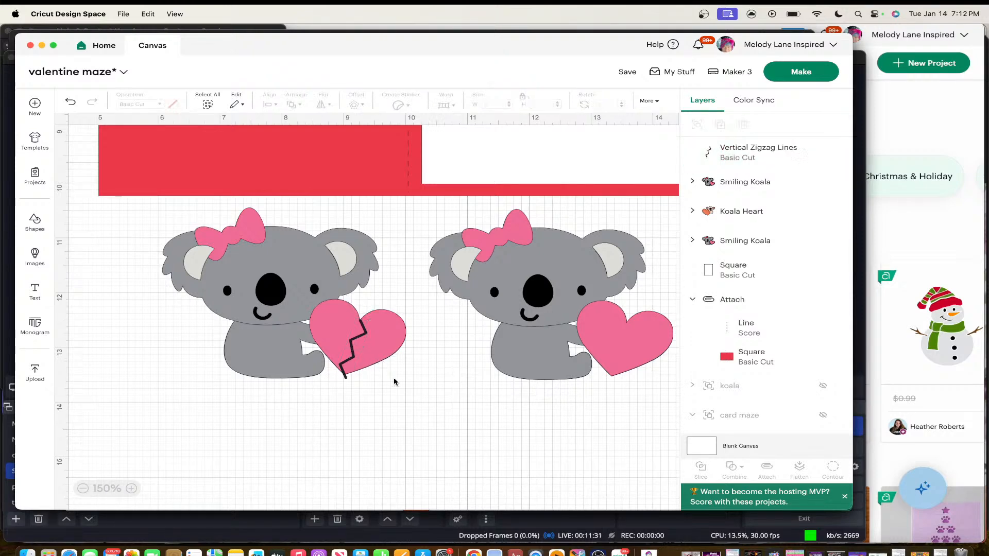
# Lengthen the zigzag line slightly to about 1.12 in and fine-tune its position across the left koala's heart
pyautogui.click(355, 346)
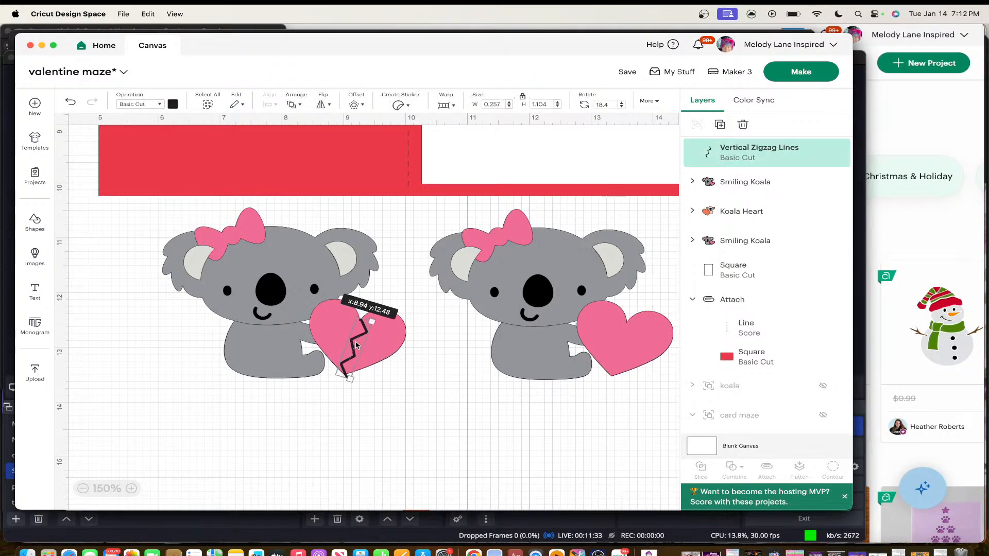
pyautogui.moveTo(356, 345); pyautogui.dragTo(354, 345)
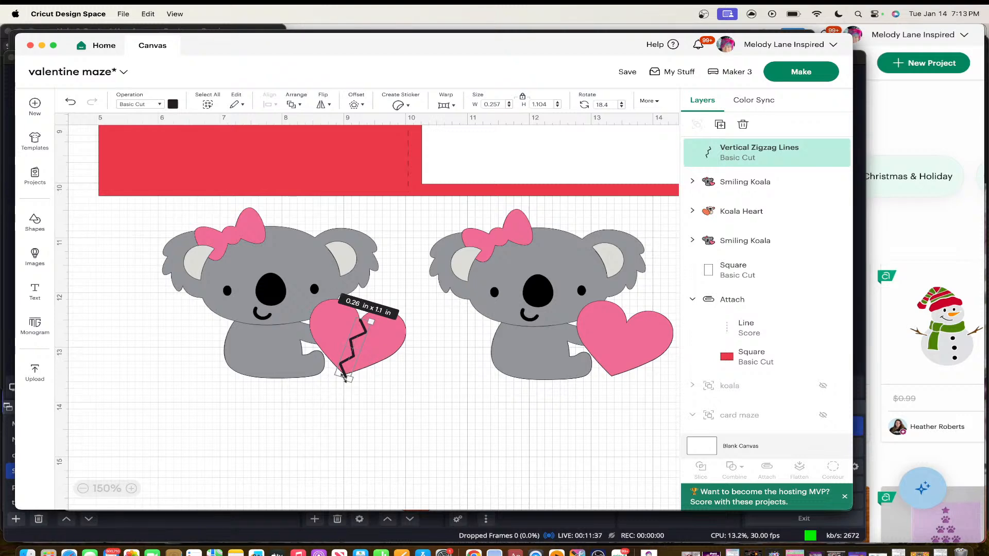
pyautogui.moveTo(342, 380); pyautogui.dragTo(341, 381)
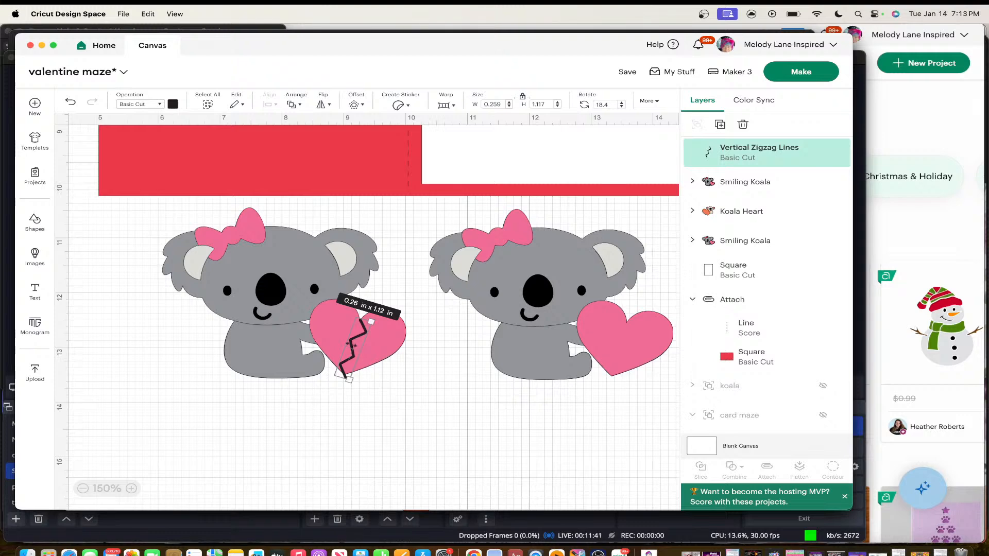
pyautogui.click(381, 370)
pyautogui.click(364, 426)
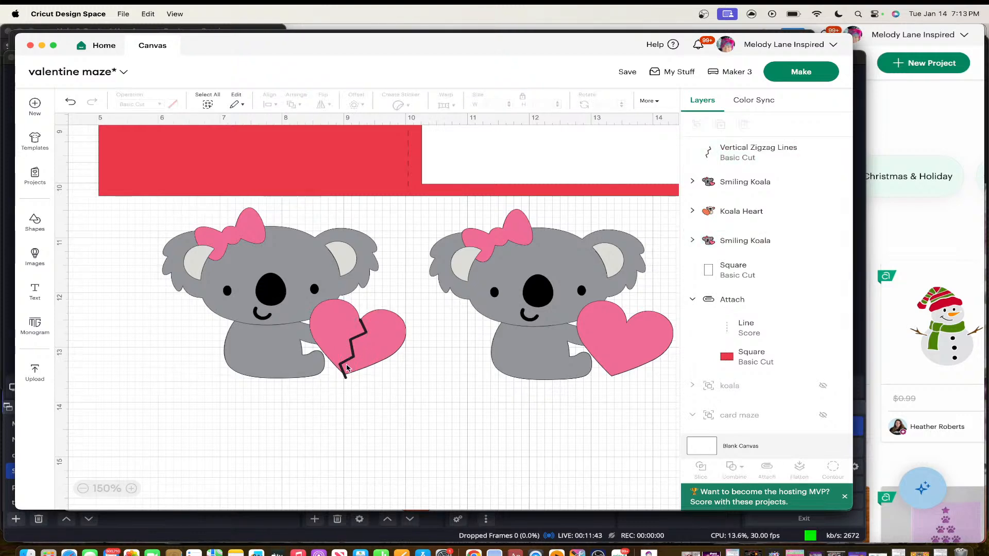
pyautogui.click(347, 364)
pyautogui.moveTo(347, 365); pyautogui.dragTo(348, 366)
pyautogui.click(393, 465)
# Ungroup the left grey koala into separate layers
pyautogui.click(301, 276)
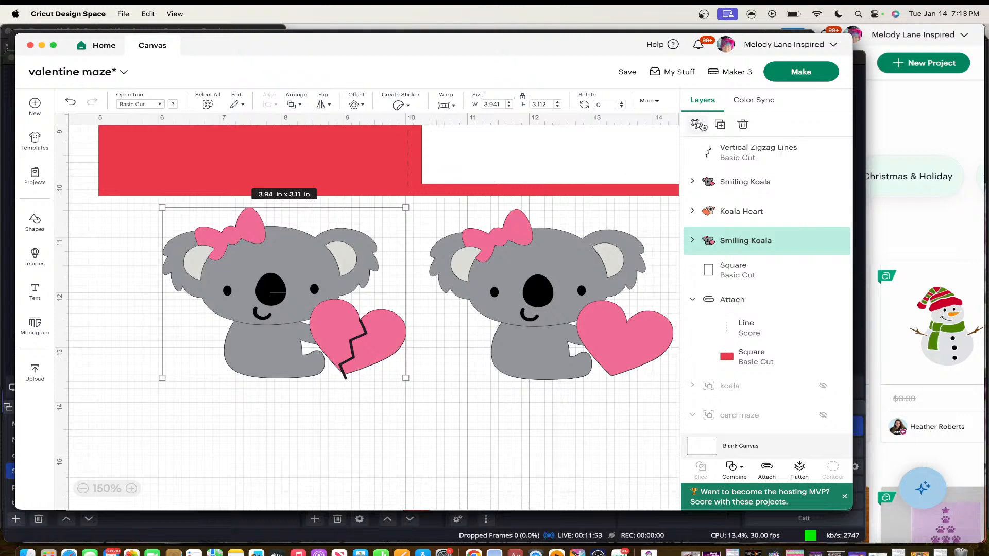
pyautogui.click(697, 124)
pyautogui.click(425, 433)
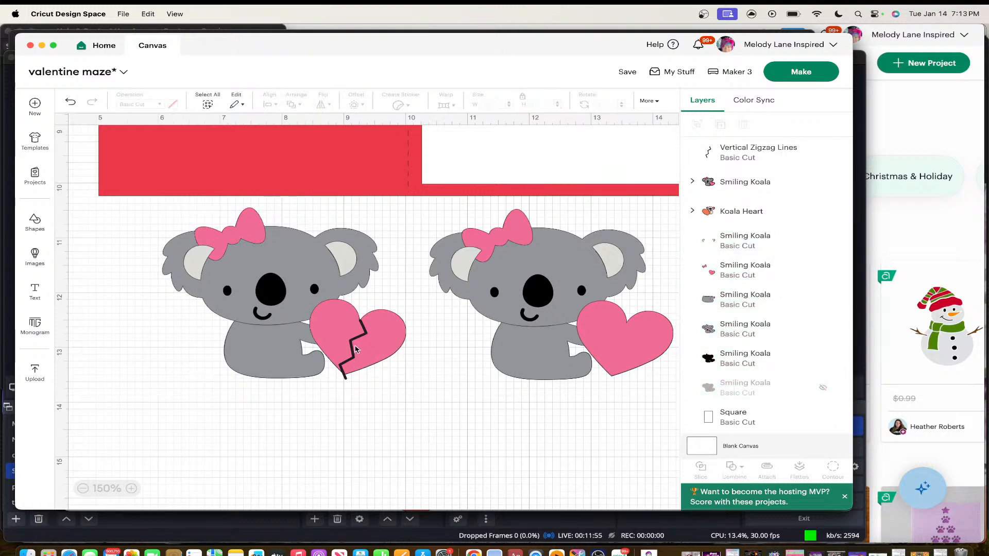
# Duplicate the zigzag line and place the copy on the empty canvas between and below the two grey koalas
pyautogui.click(354, 348)
pyautogui.moveTo(354, 347); pyautogui.dragTo(422, 422)
pyautogui.click(430, 422)
pyautogui.click(422, 403)
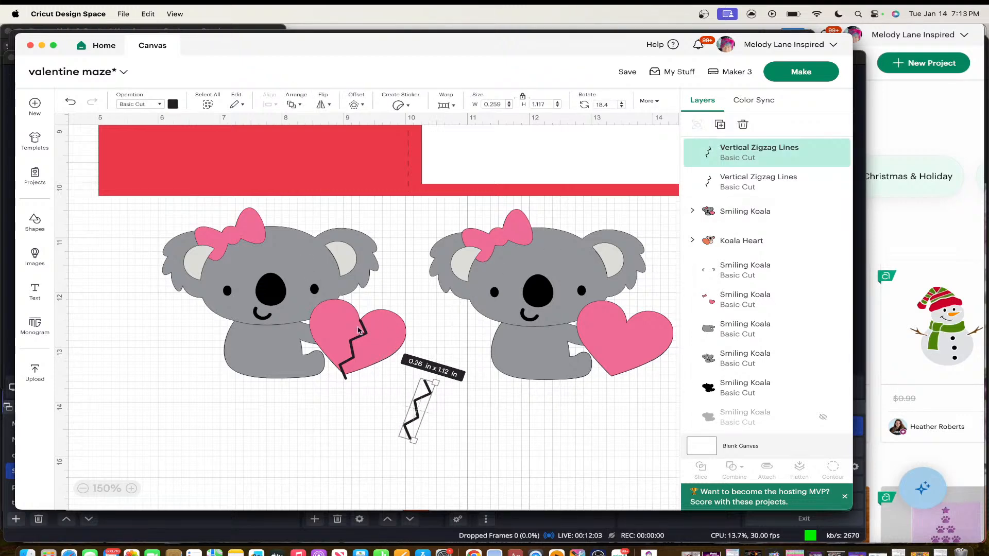
# Slice the left koala's pink bow-and-heart layer with the zigzag line lying across the heart
pyautogui.click(353, 344)
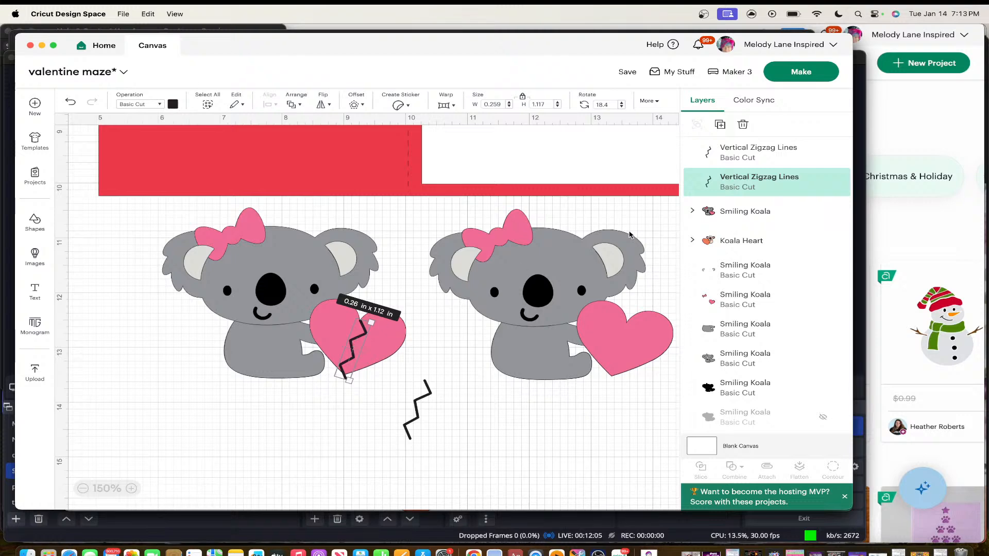
pyautogui.click(284, 264)
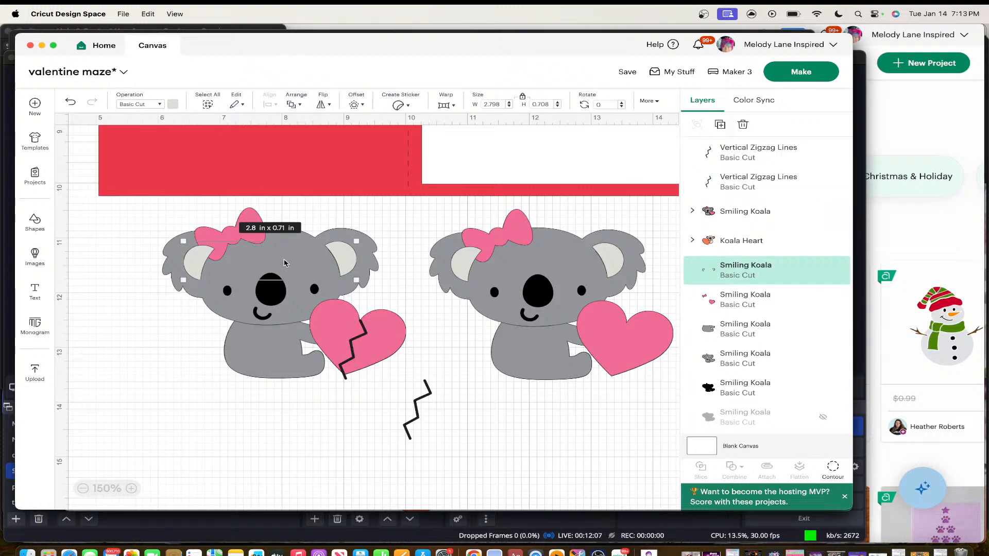
pyautogui.click(332, 340)
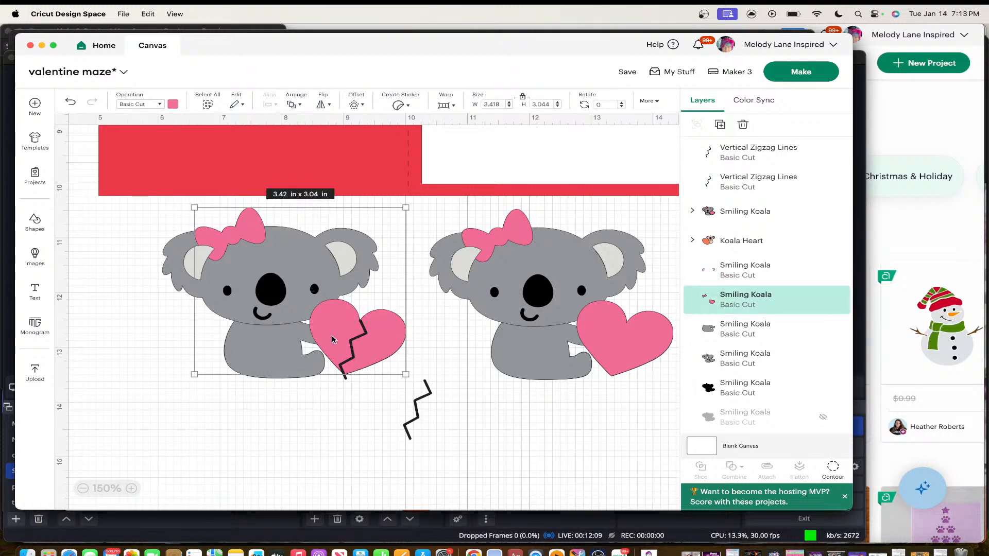
pyautogui.scroll(-4, 730, 330)
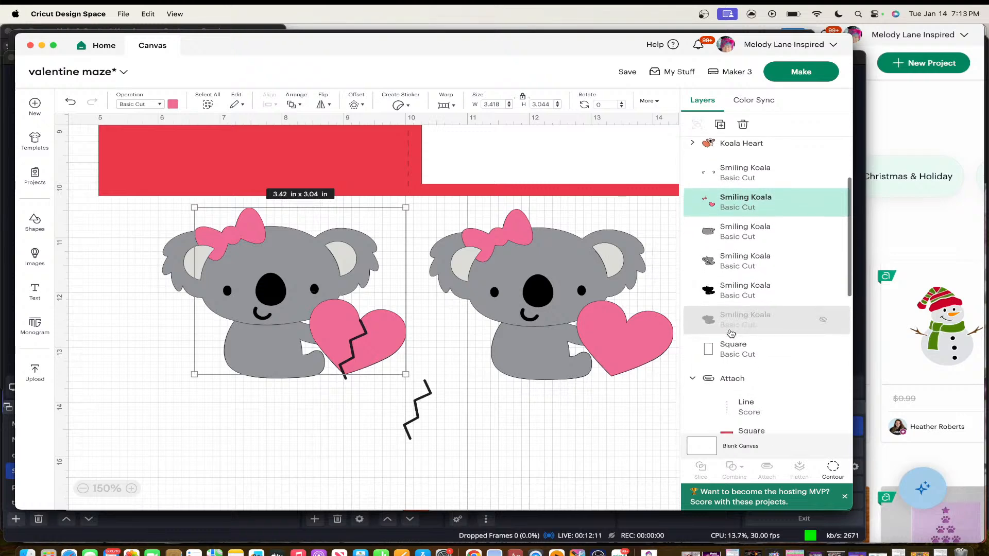
pyautogui.scroll(-1, 730, 333)
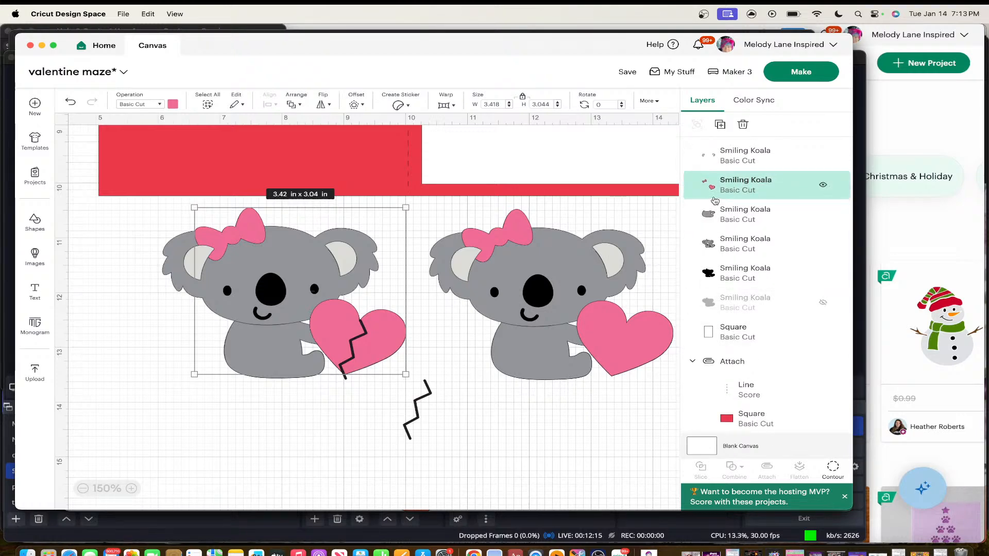
pyautogui.click(325, 428)
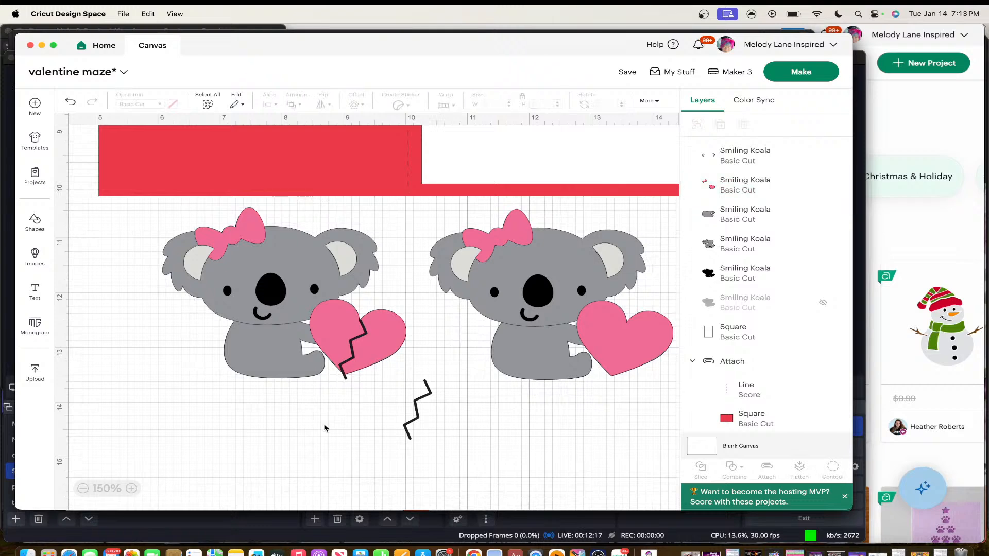
pyautogui.click(349, 359)
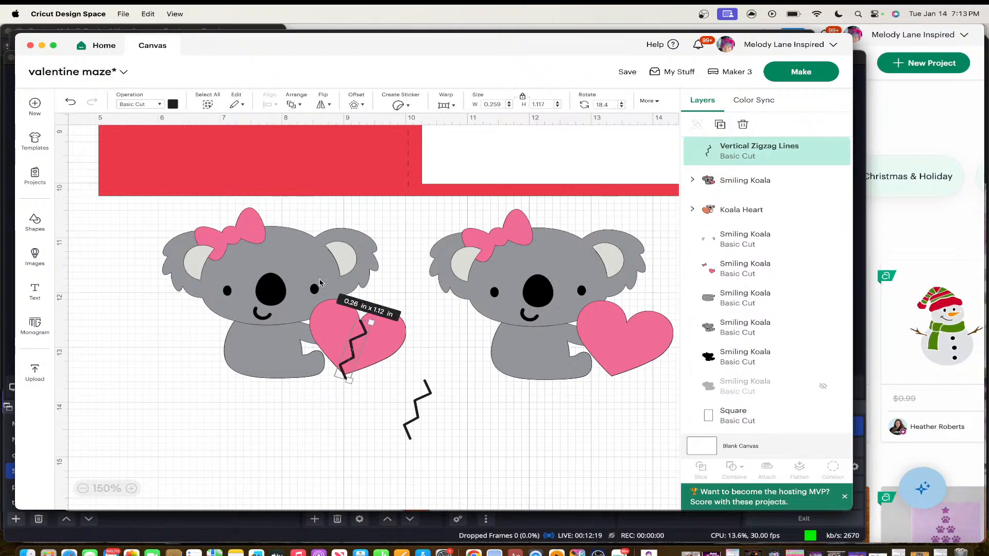
pyautogui.keyDown('shift'); pyautogui.click(247, 220); pyautogui.keyUp('shift')
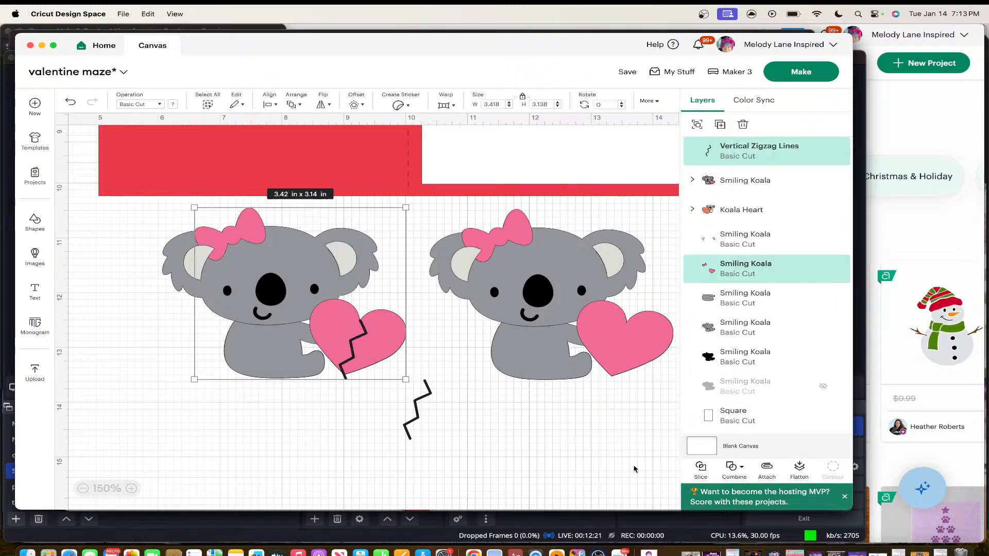
pyautogui.click(702, 466)
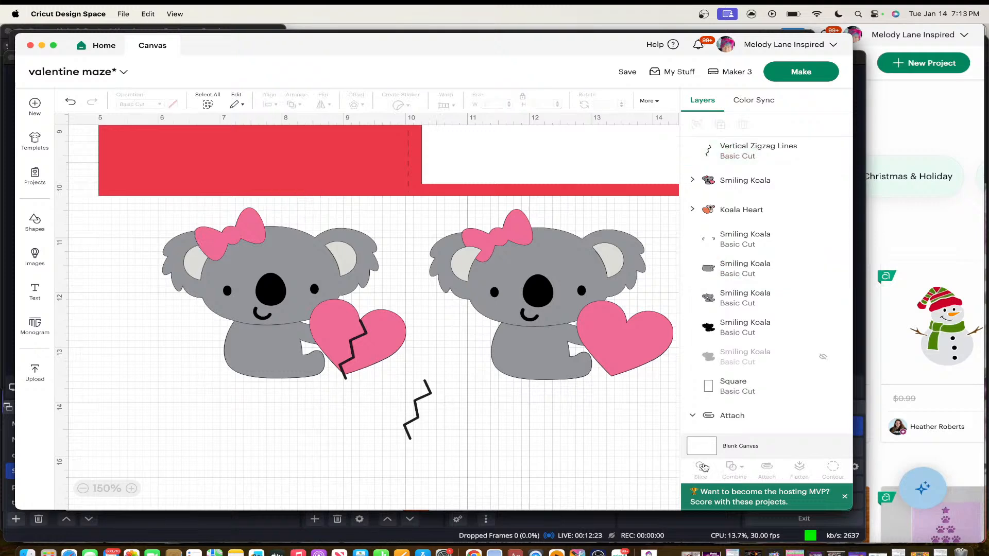
# Move the sliced pink bow and broken heart piece to the empty canvas below the left koala
pyautogui.click(238, 230)
pyautogui.rightClick(238, 230)
pyautogui.click(265, 238)
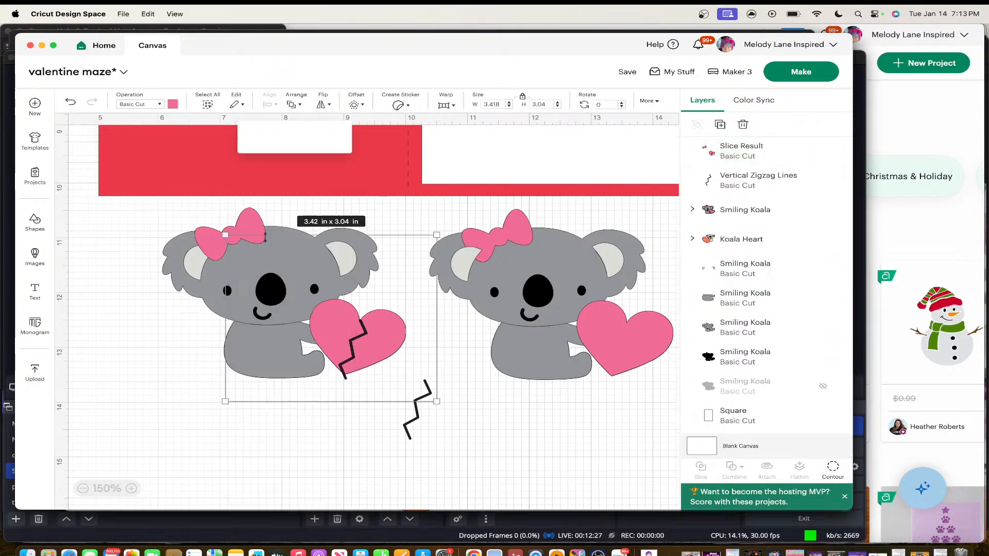
pyautogui.moveTo(323, 308); pyautogui.dragTo(267, 435)
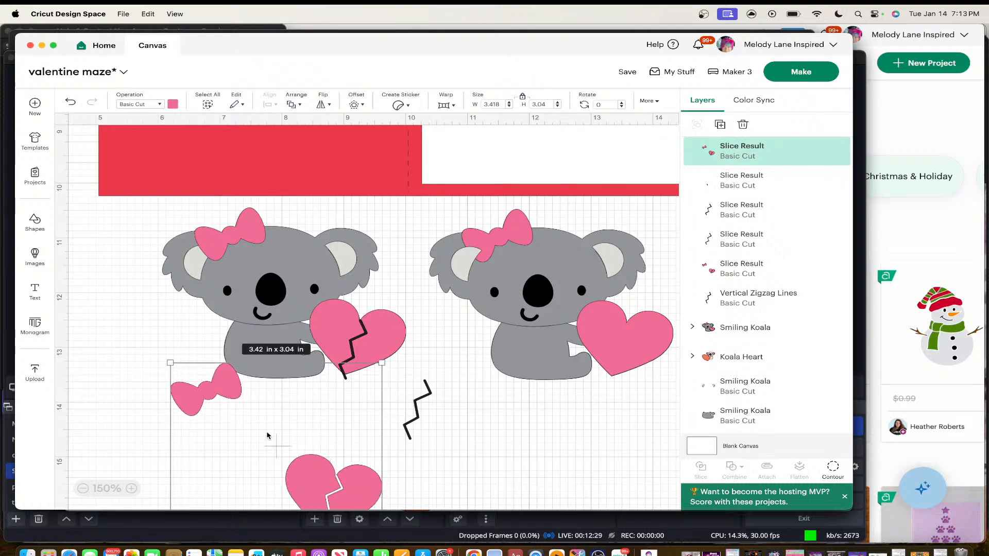
pyautogui.scroll(-5, 503, 452)
pyautogui.moveTo(348, 329); pyautogui.dragTo(342, 360)
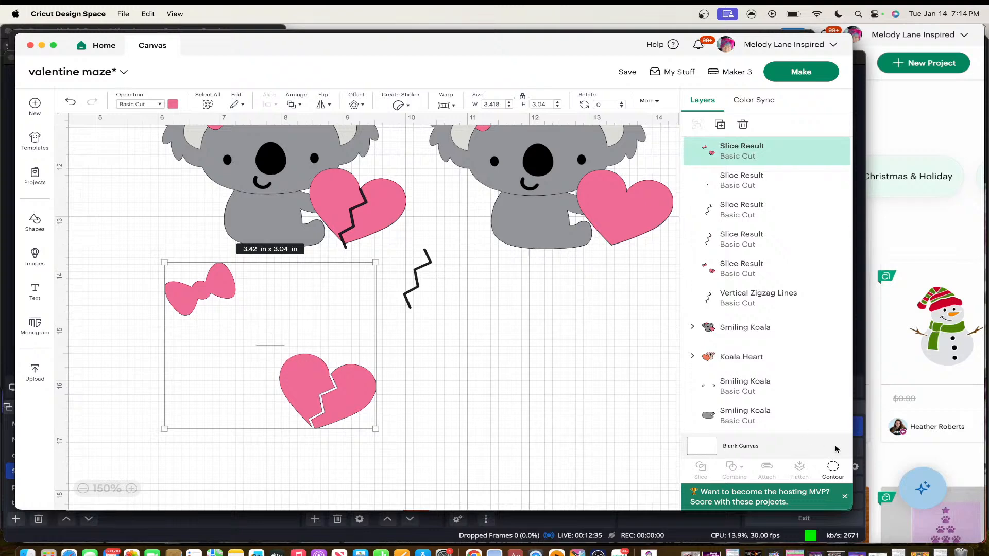
# Hide the contour of the heart's right half in the sliced pink bow-and-heart piece below the left koala
pyautogui.click(832, 469)
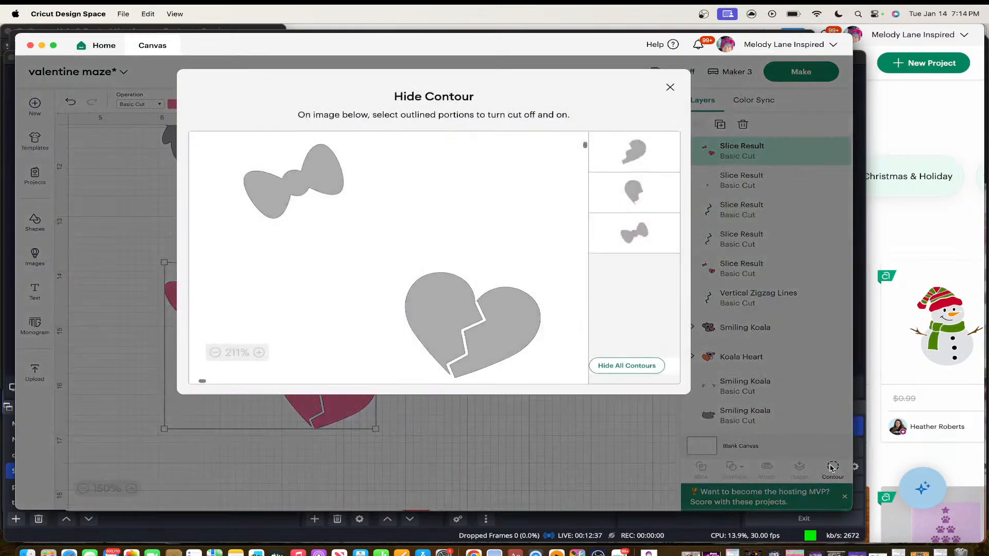
pyautogui.click(512, 330)
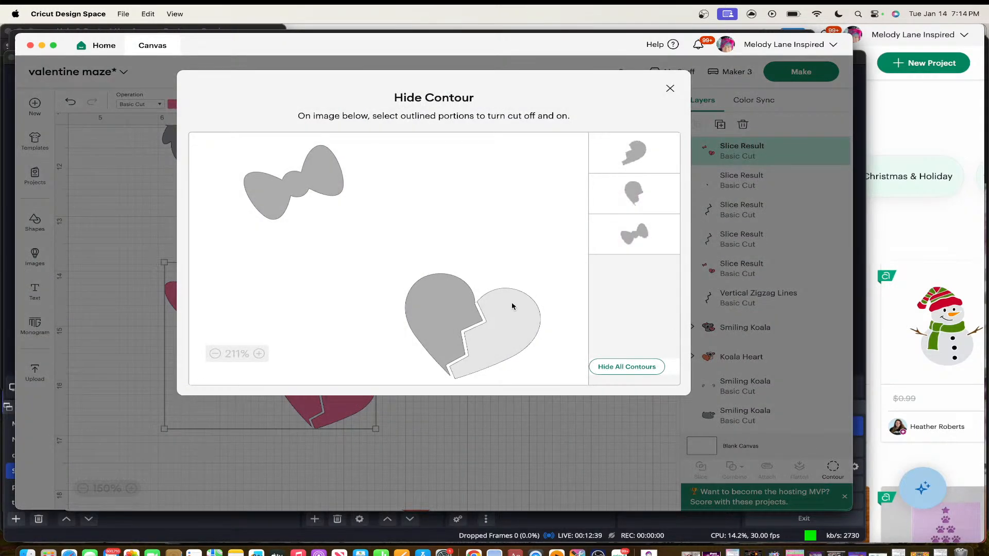
pyautogui.click(670, 88)
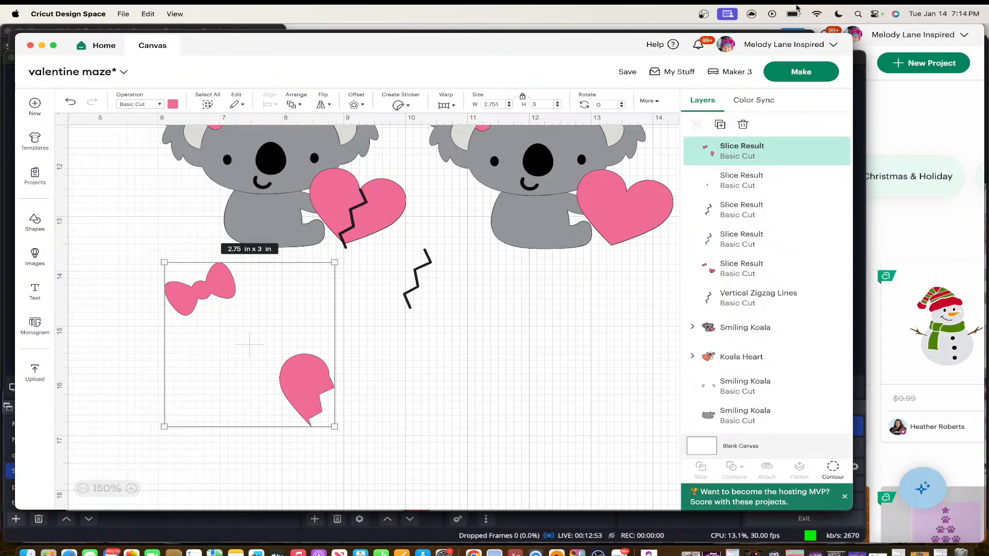
# Move the remaining pink bow-and-heart piece from the left koala to the empty canvas below the right koala
pyautogui.scroll(5, 503, 342)
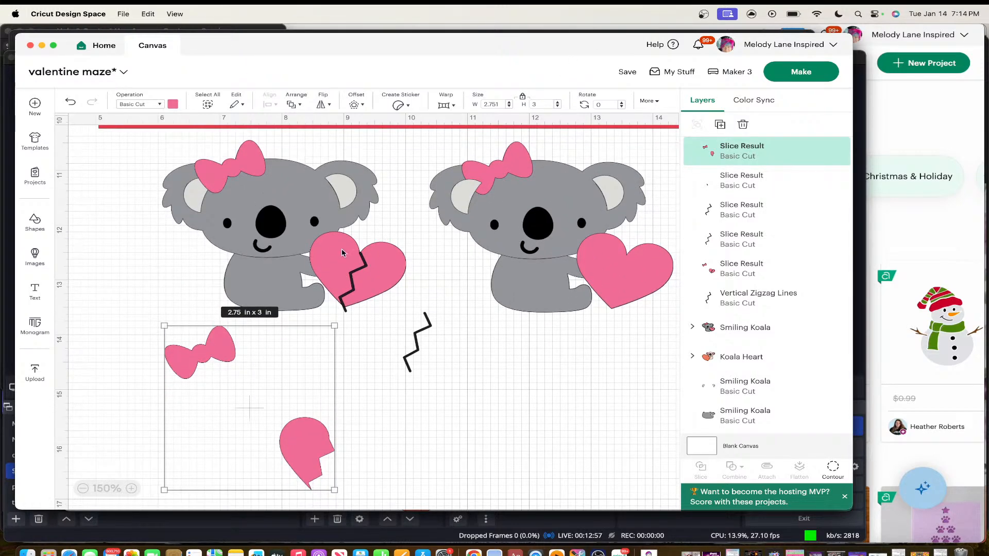
pyautogui.moveTo(336, 251); pyautogui.dragTo(577, 454)
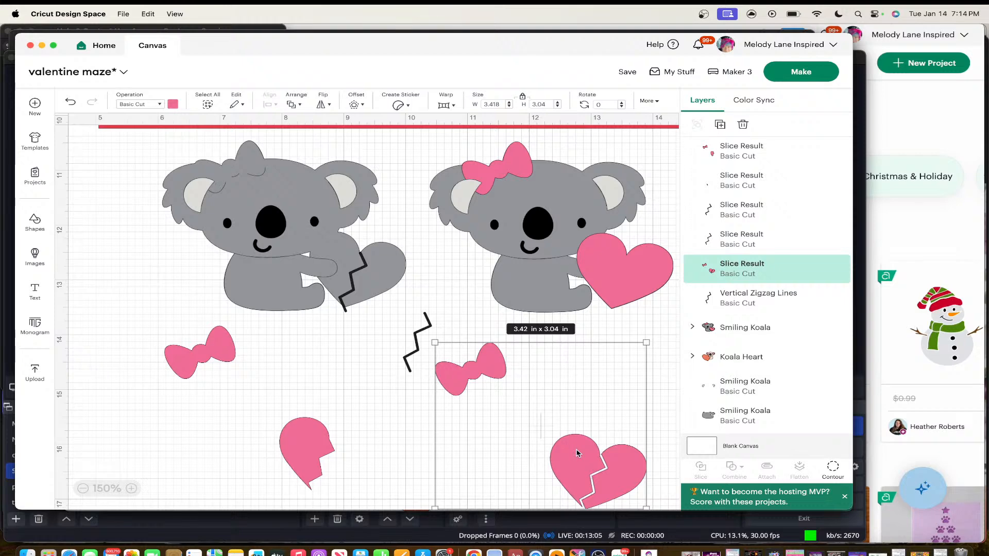
pyautogui.moveTo(559, 448); pyautogui.dragTo(601, 434)
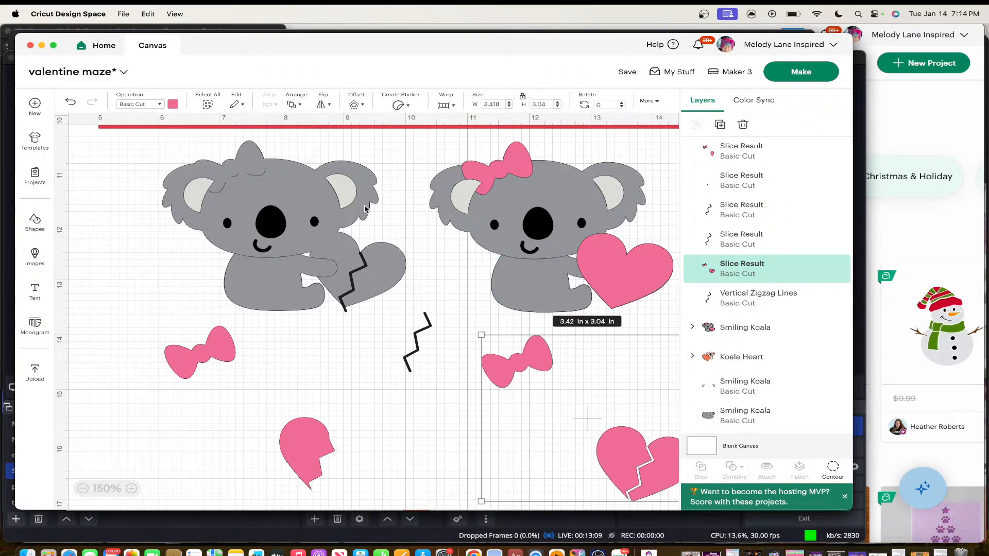
pyautogui.click(358, 260)
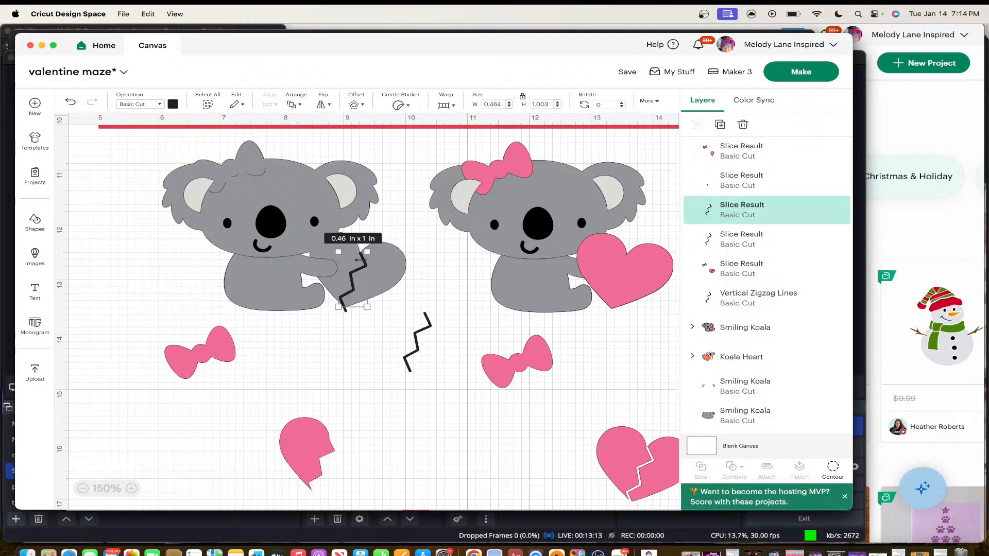
pyautogui.hotkey('ctrl', 'd')
pyautogui.click(453, 298)
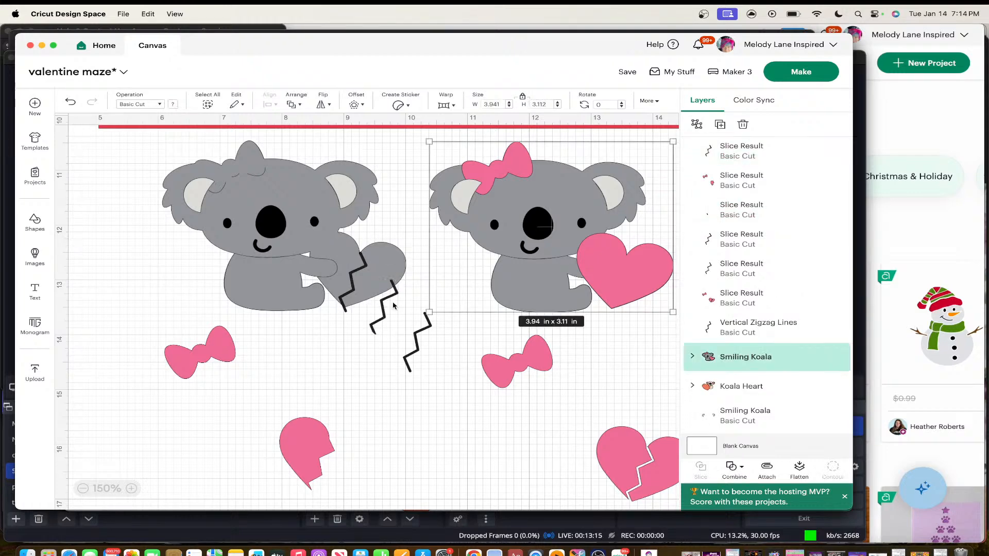
pyautogui.moveTo(393, 306); pyautogui.dragTo(386, 332)
pyautogui.press('Delete')
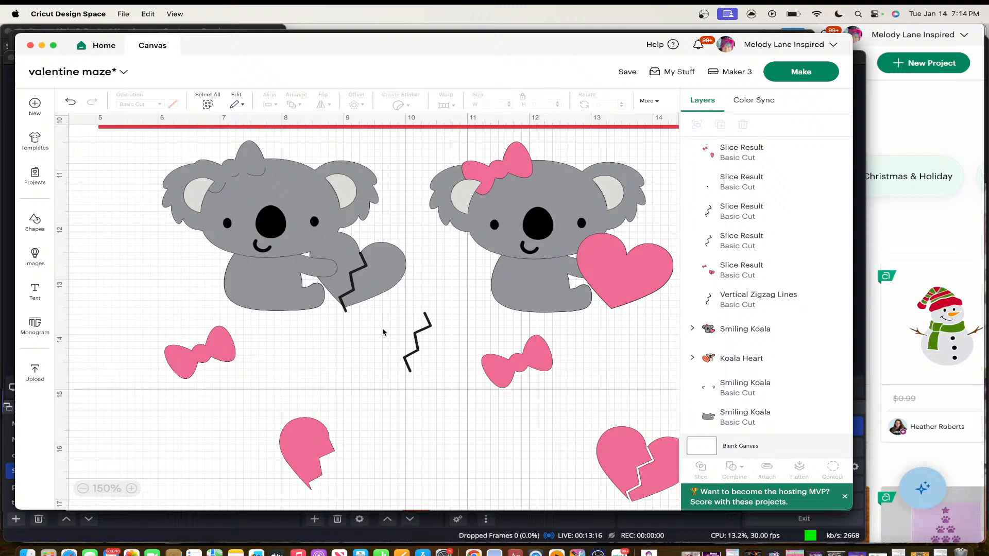
# Pull the leftover black sliver off the tip of the left koala's heart and delete it
pyautogui.click(343, 282)
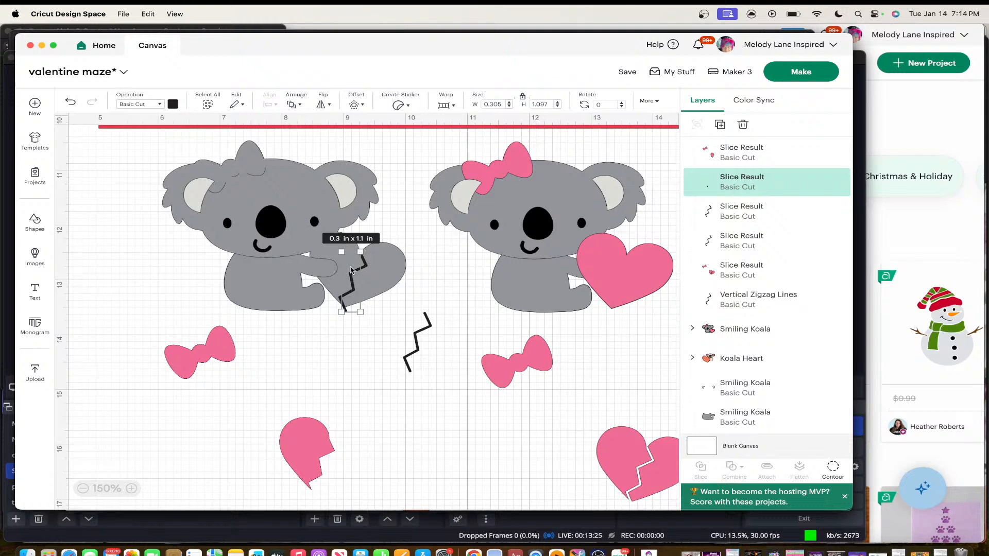
pyautogui.moveTo(352, 270); pyautogui.dragTo(344, 341)
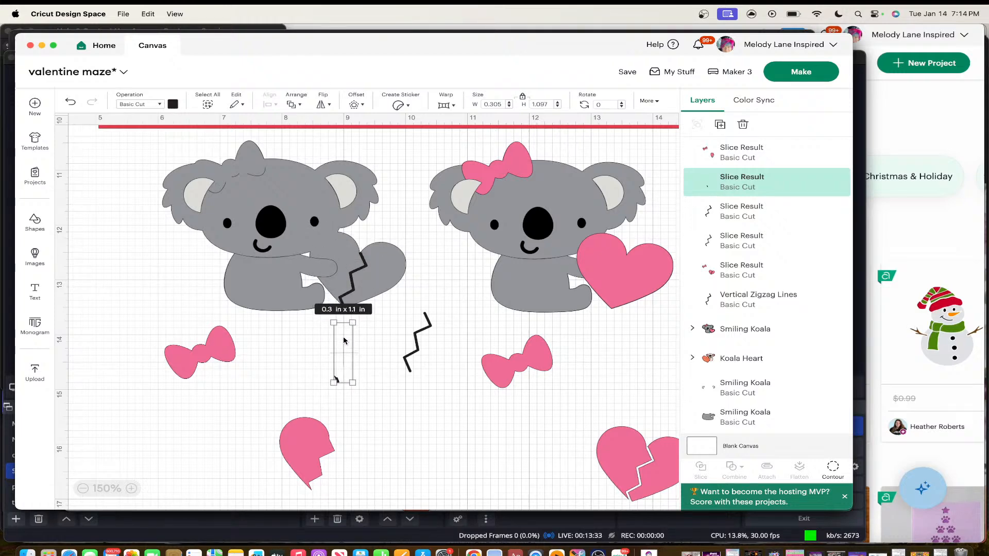
pyautogui.press('Delete')
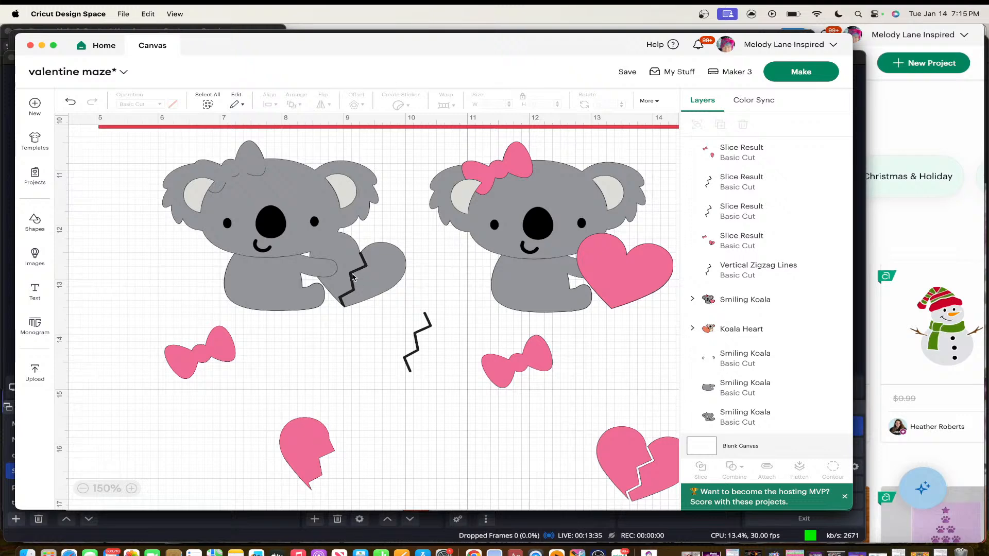
# Slice the left koala's grey body layer with the zigzag piece lying across the heart
pyautogui.click(354, 277)
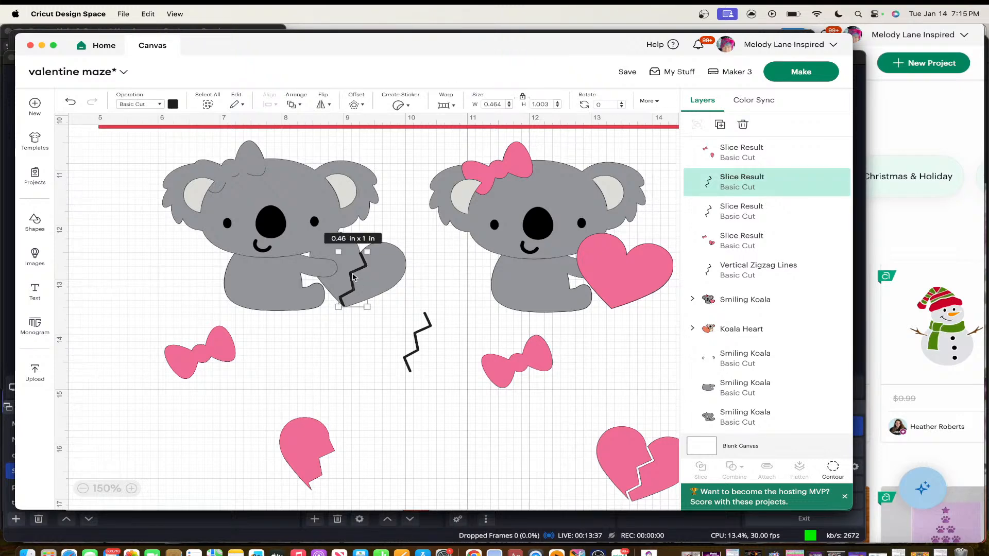
pyautogui.keyDown('shift'); pyautogui.click(404, 266); pyautogui.keyUp('shift')
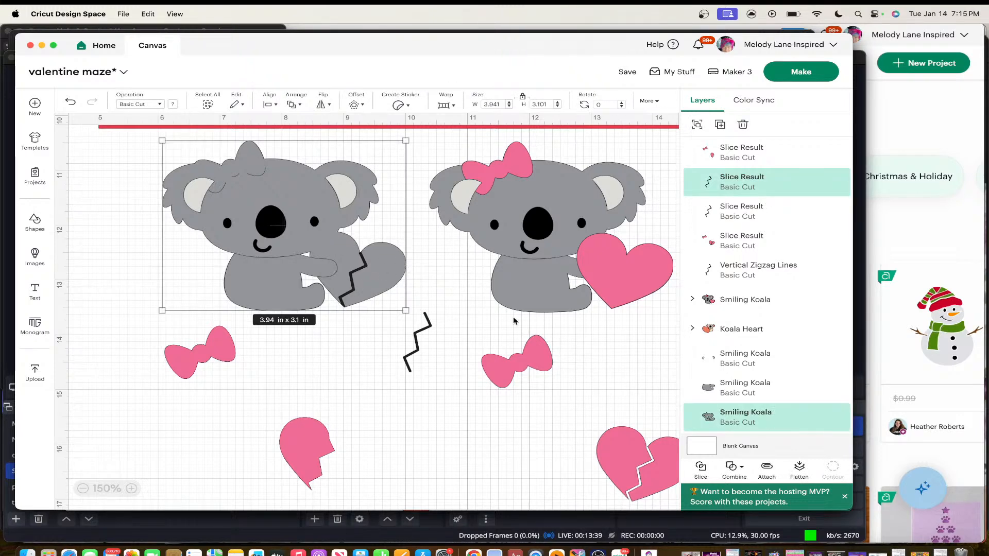
pyautogui.click(704, 468)
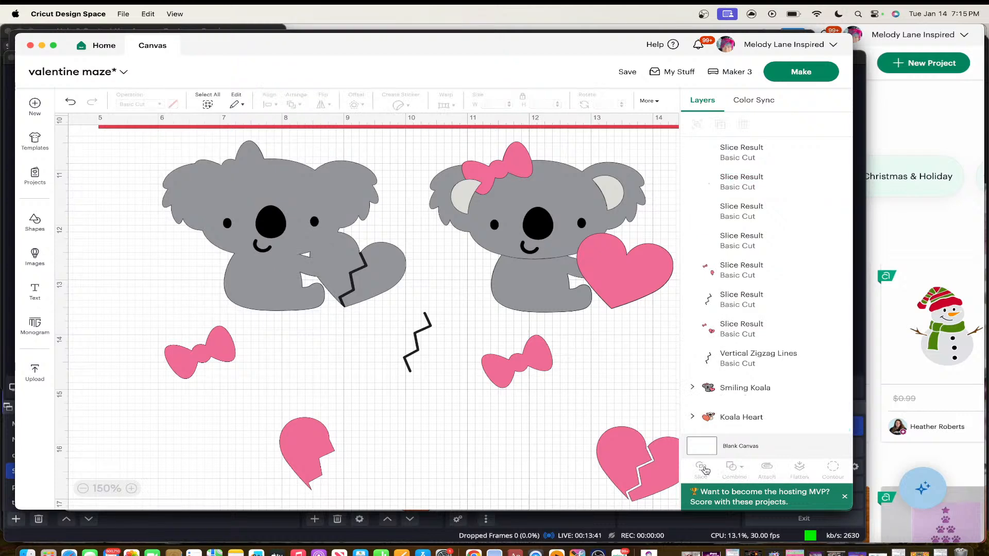
# Try to hide the contour of the grey heart's right half on the left koala, and undo the last change
pyautogui.moveTo(287, 182)
pyautogui.mouseDown()
pyautogui.moveTo(289, 166)
pyautogui.moveTo(303, 210)
pyautogui.moveTo(286, 181)
pyautogui.mouseUp()
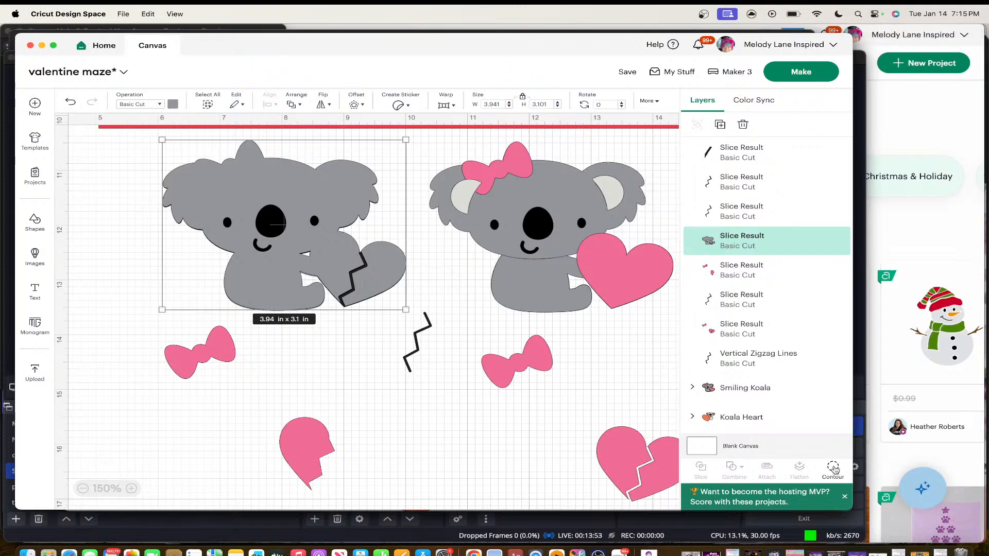
pyautogui.click(834, 467)
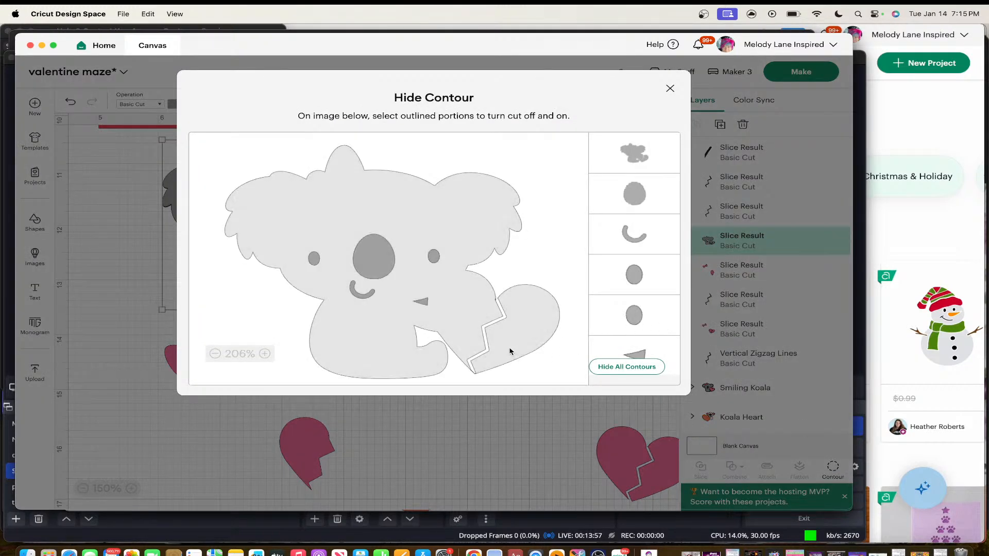
pyautogui.click(478, 370)
pyautogui.click(545, 348)
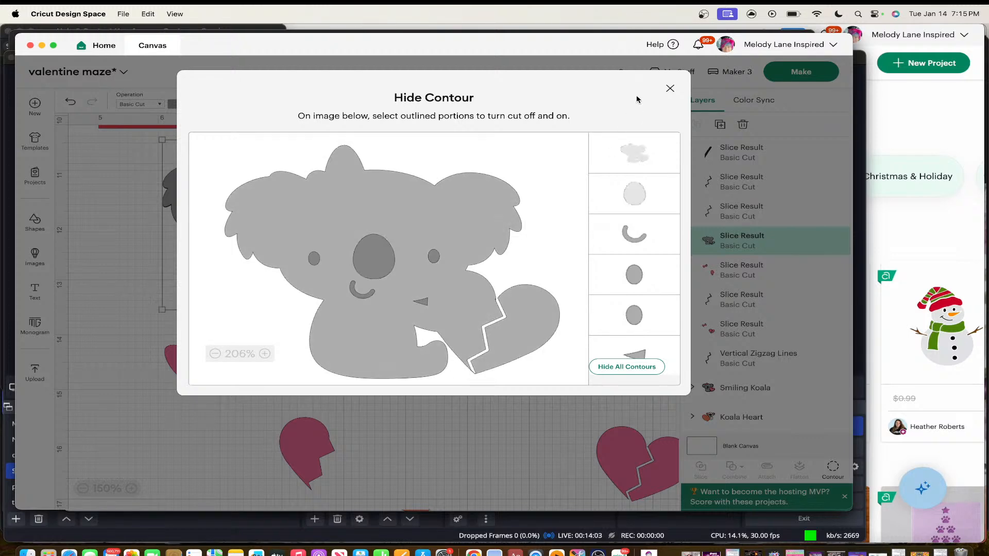
pyautogui.click(670, 88)
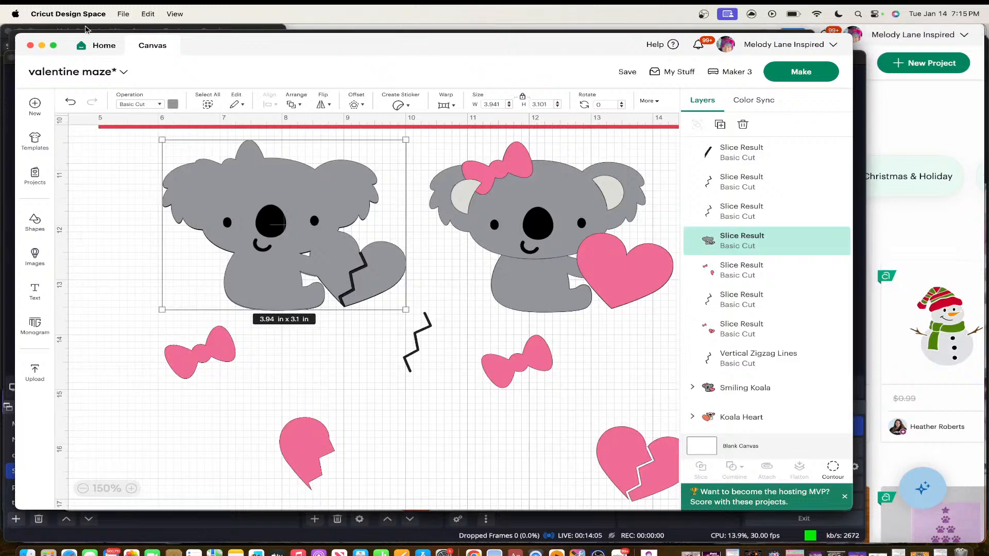
pyautogui.click(69, 103)
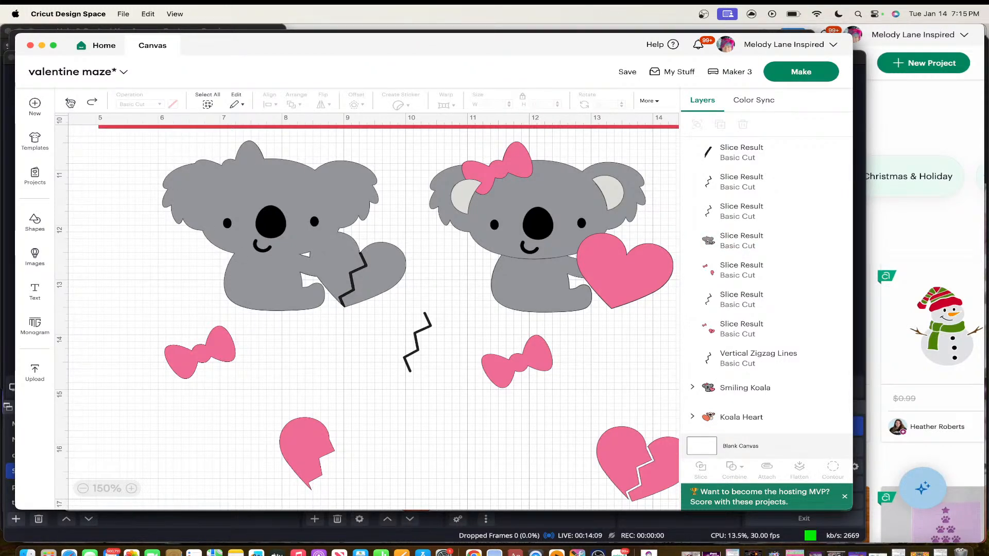
# Examine the zigzag cut and the contours of the left koala's grey layer around the heart's lower tip
pyautogui.click(358, 274)
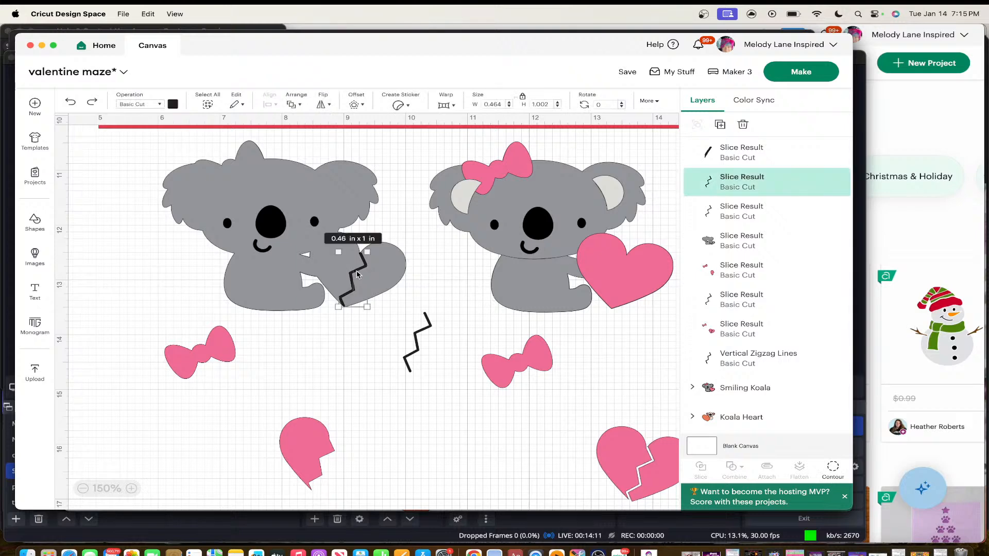
pyautogui.click(386, 274)
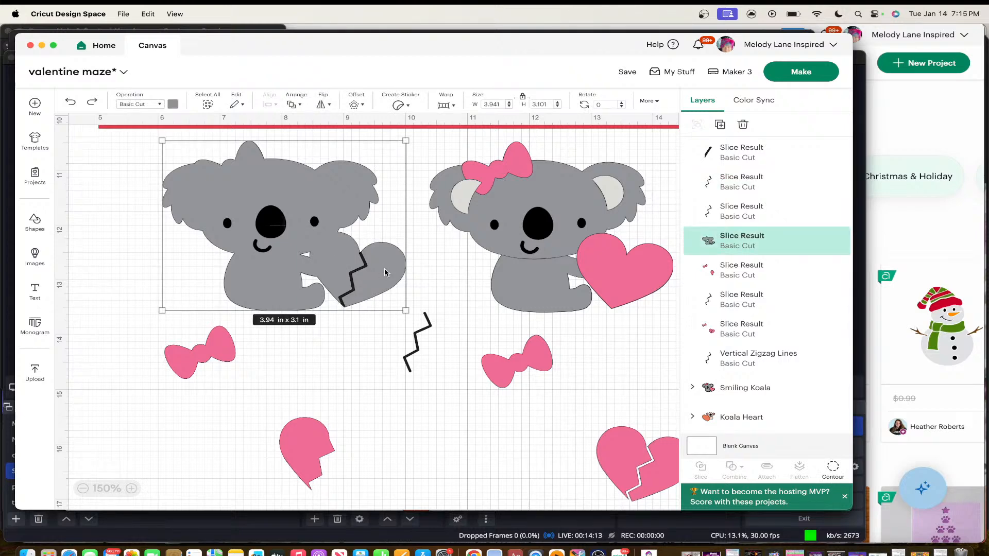
pyautogui.click(324, 336)
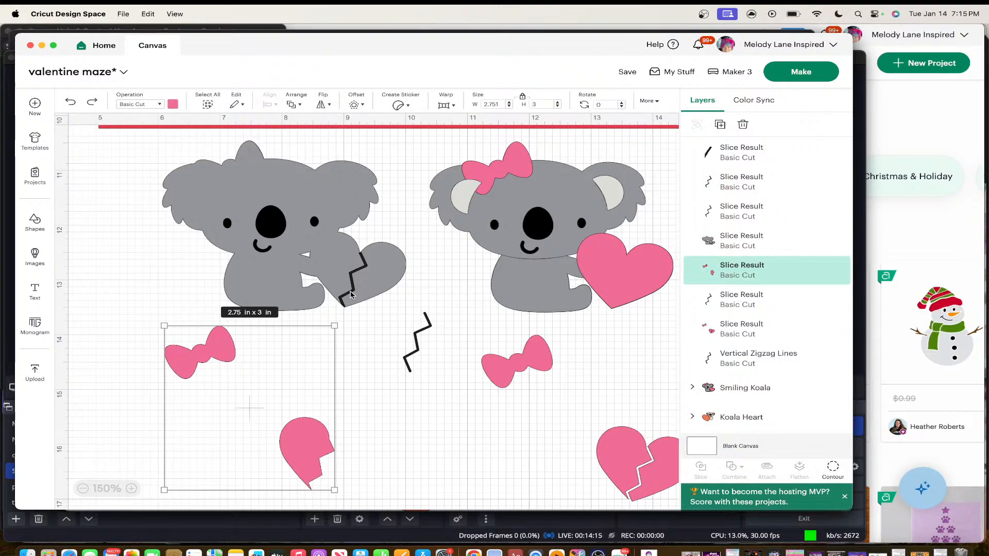
pyautogui.click(351, 294)
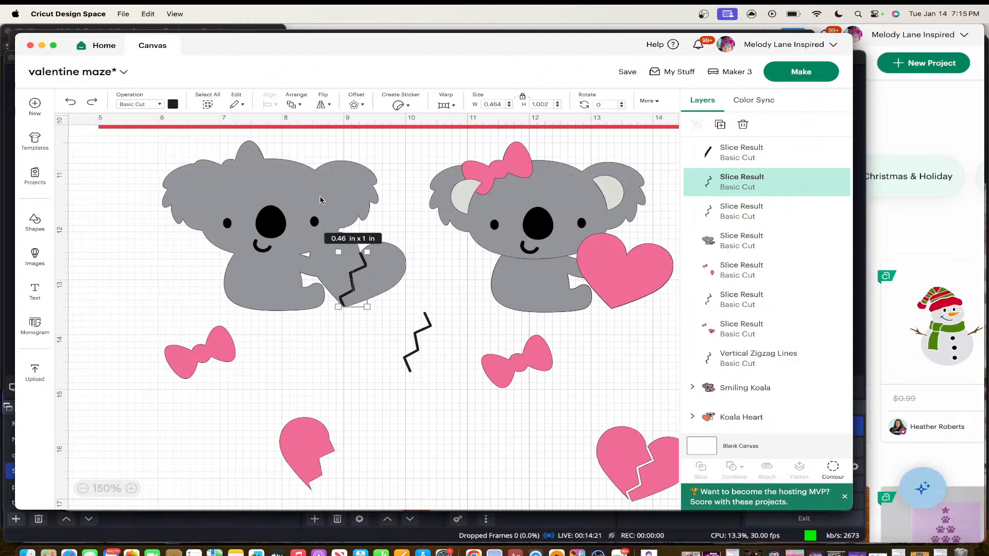
pyautogui.click(320, 198)
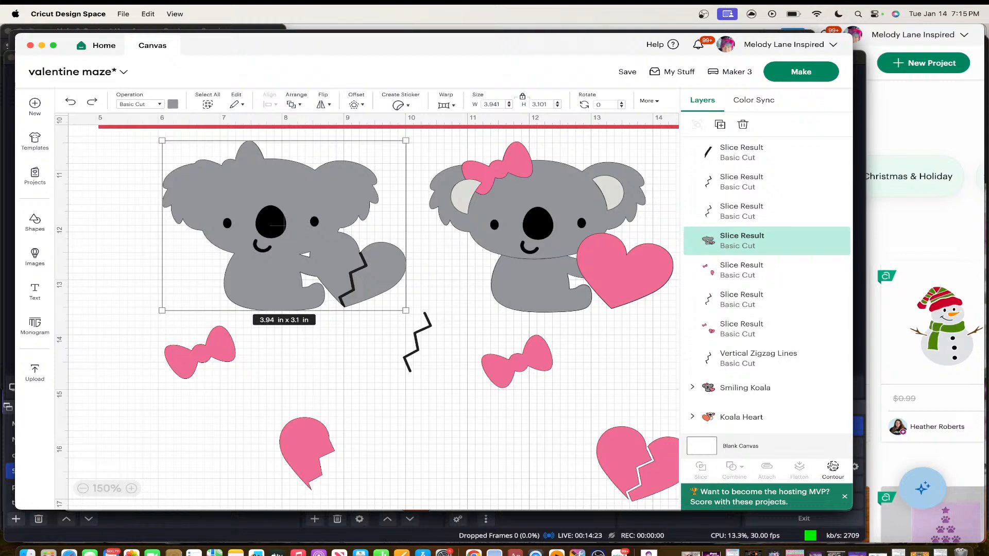
pyautogui.click(833, 467)
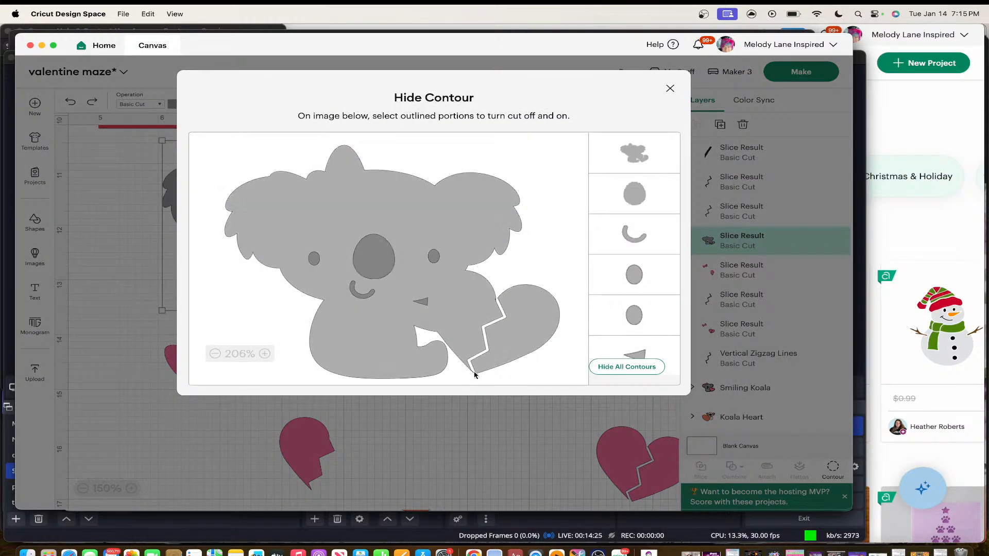
pyautogui.click(671, 88)
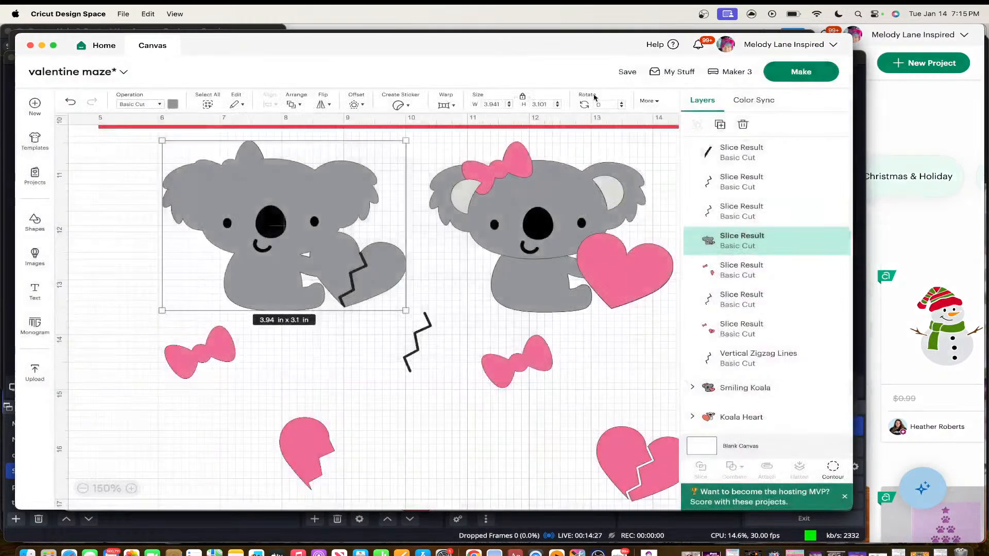
# Add a square shape and place it on the canvas just below the left koala's heart
pyautogui.click(34, 222)
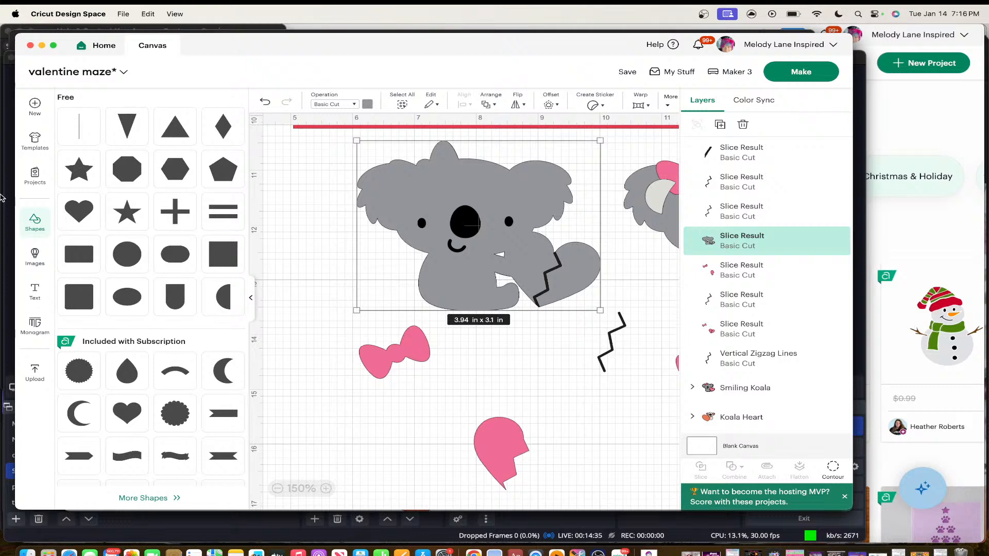
pyautogui.click(225, 256)
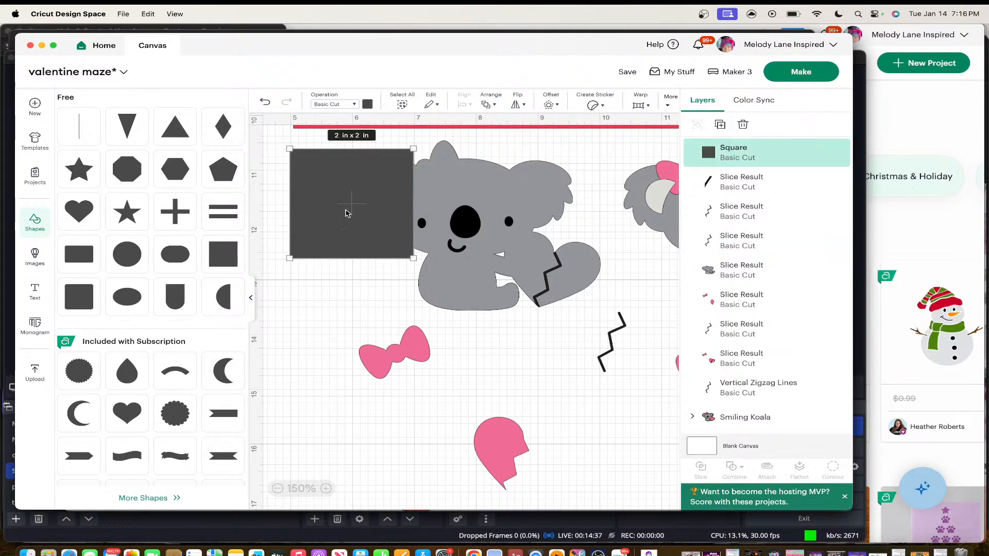
pyautogui.moveTo(345, 212); pyautogui.dragTo(565, 368)
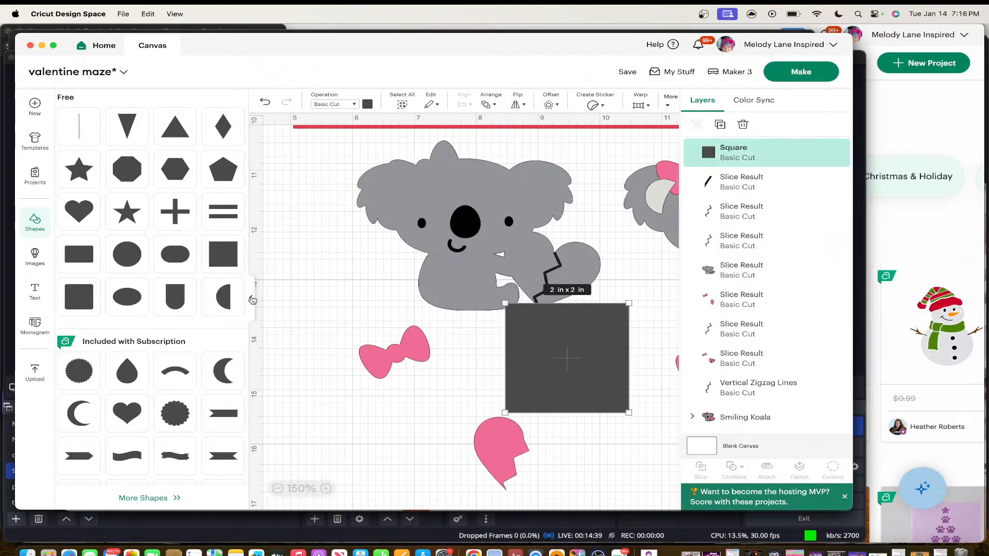
# Resize the square to a bar of about 0.72 by 0.25 in and position it below the left koala's heart tip
pyautogui.click(251, 297)
pyautogui.moveTo(439, 341); pyautogui.dragTo(417, 341)
pyautogui.moveTo(371, 304); pyautogui.dragTo(357, 400)
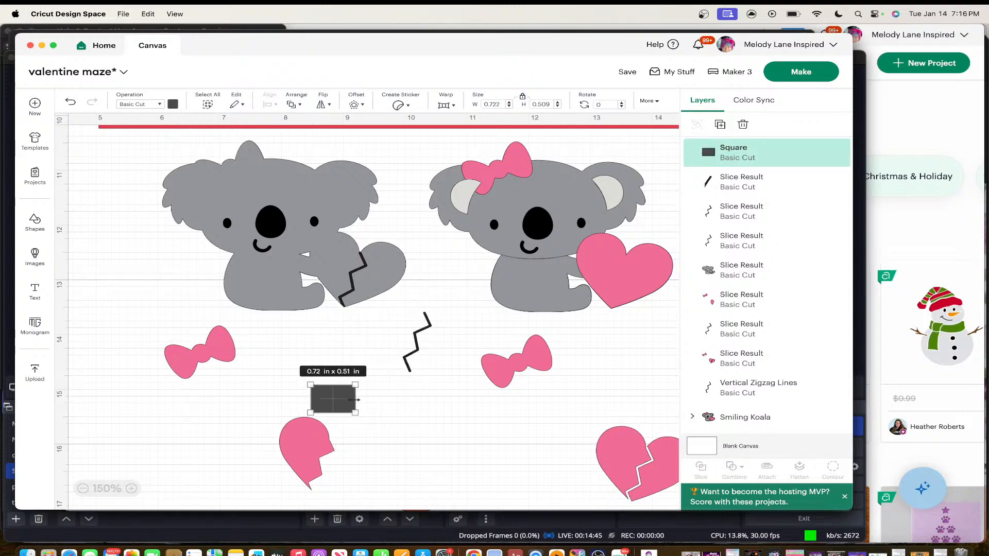
pyautogui.click(355, 436)
pyautogui.moveTo(340, 403); pyautogui.dragTo(355, 341)
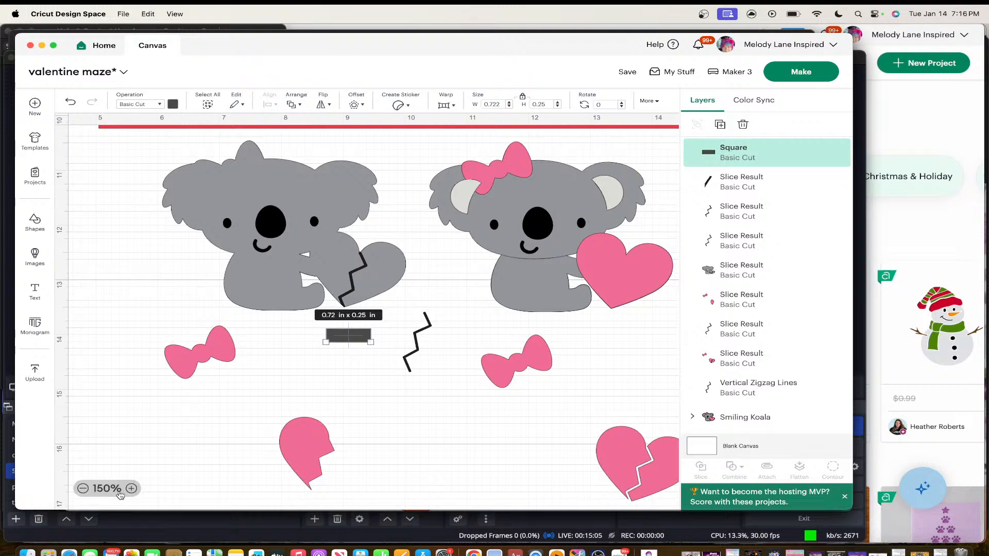
# Narrow the bar to about 0.08 in wide, rotate it about 39°, and place it against the grey heart's lower tip
pyautogui.click(131, 488)
pyautogui.click(130, 488)
pyautogui.click(131, 489)
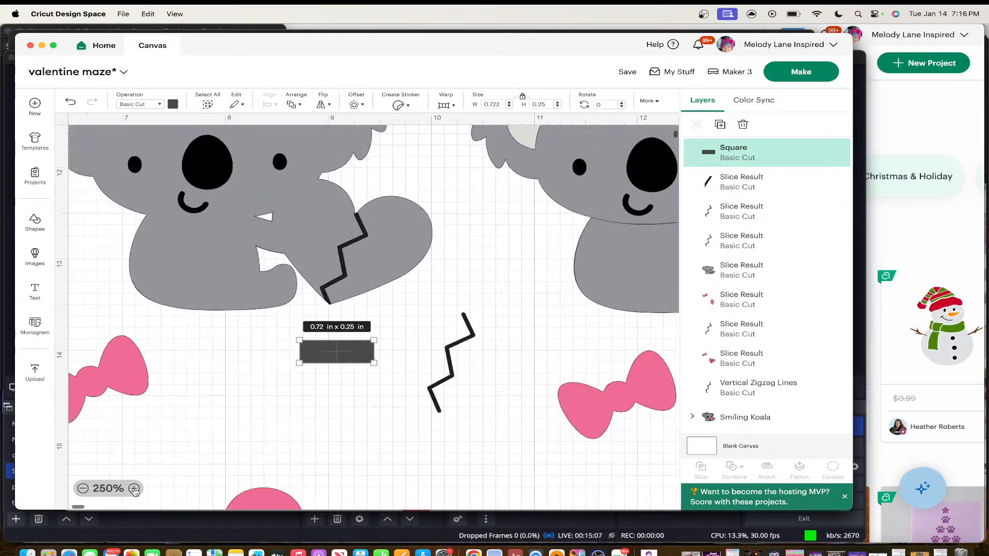
pyautogui.moveTo(373, 348); pyautogui.dragTo(312, 330)
pyautogui.click(331, 334)
pyautogui.click(350, 338)
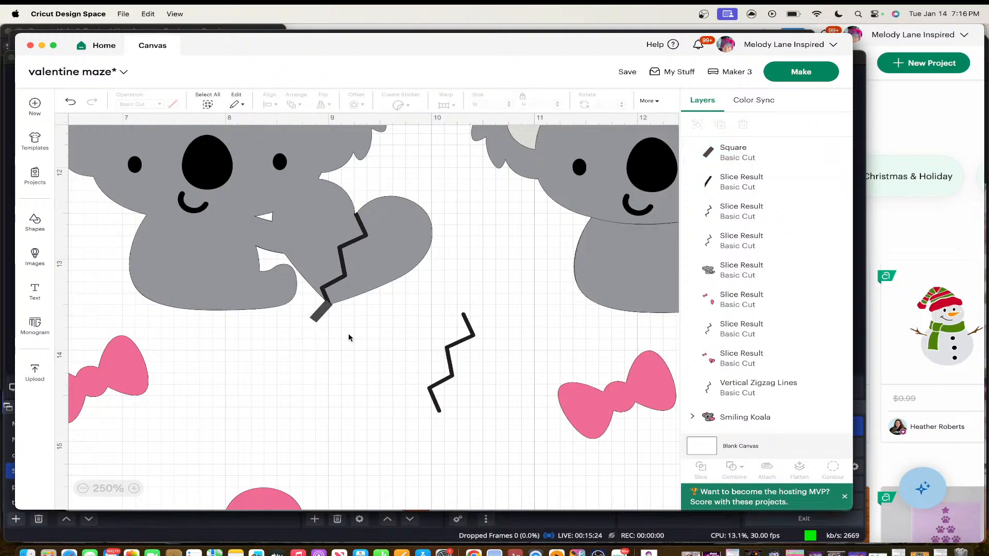
pyautogui.click(325, 312)
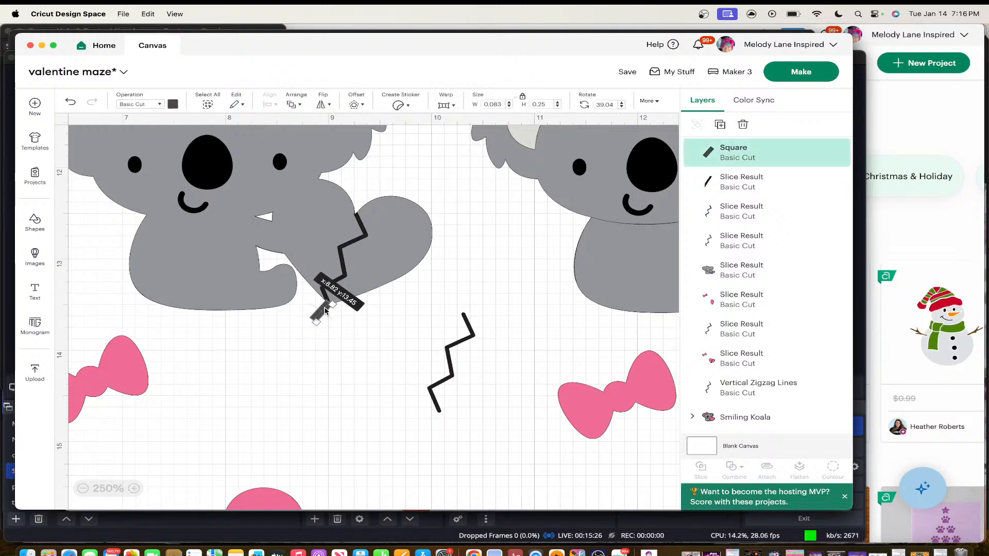
# Slice the rotated bar out of the left koala's grey layer and delete the bar piece at the heart's tip
pyautogui.keyDown('shift'); pyautogui.click(370, 281); pyautogui.keyUp('shift')
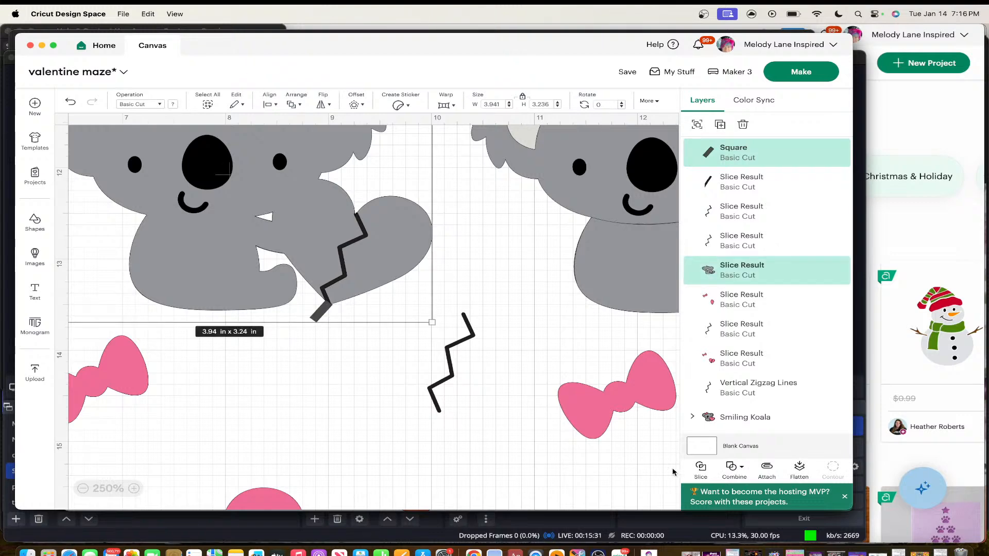
pyautogui.click(701, 469)
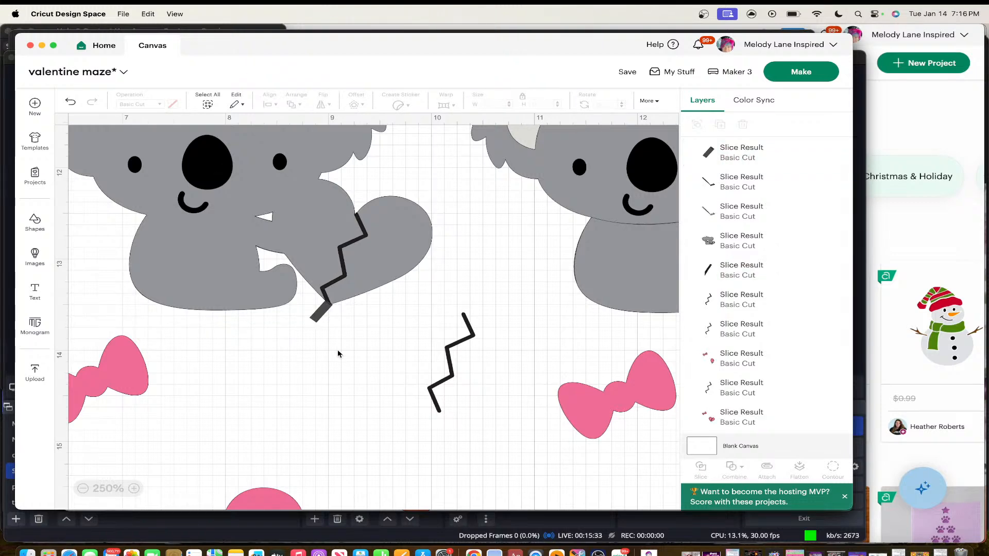
pyautogui.click(326, 311)
pyautogui.moveTo(326, 311); pyautogui.dragTo(347, 359)
pyautogui.press('Delete')
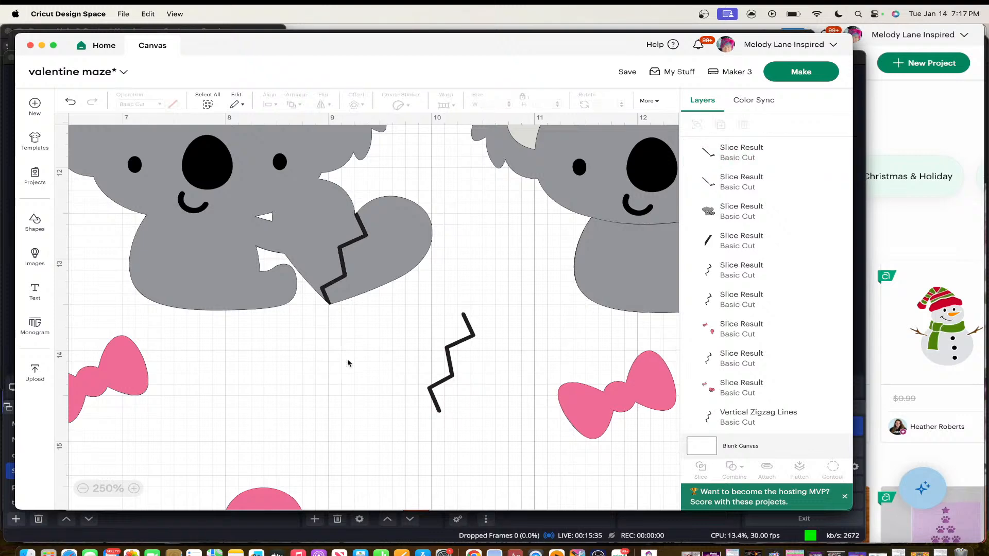
# Hide the contour of the right half of the heart in the left koala's grey layer
pyautogui.click(329, 302)
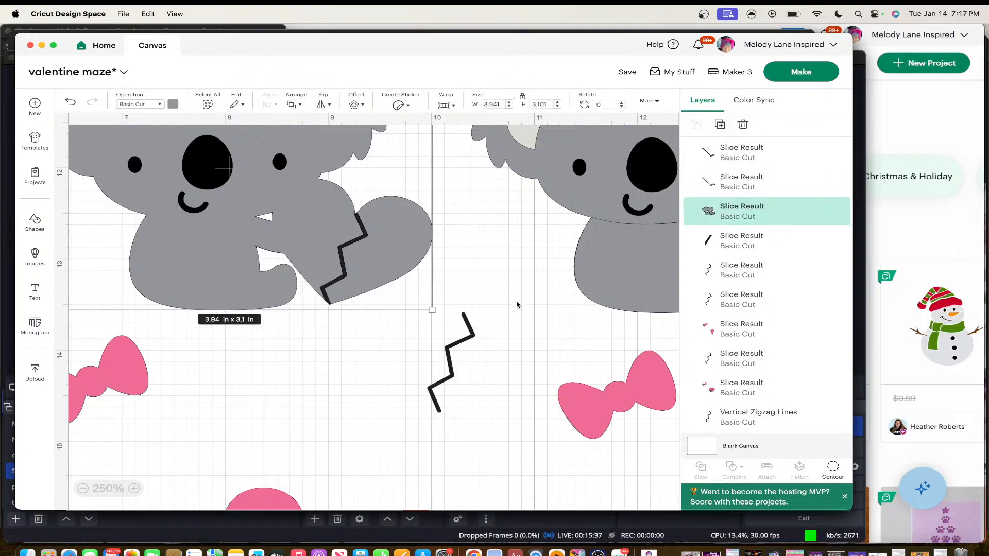
pyautogui.click(832, 470)
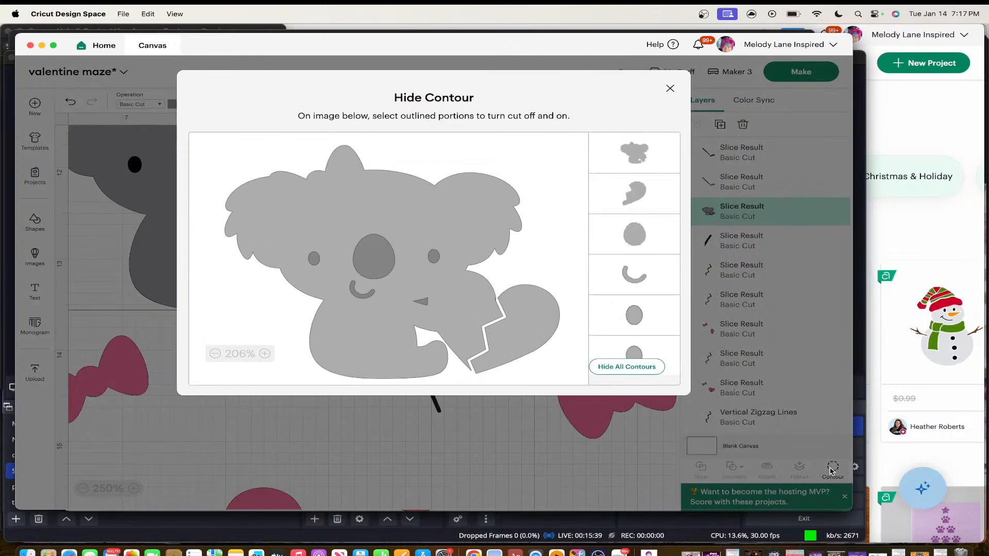
pyautogui.click(469, 185)
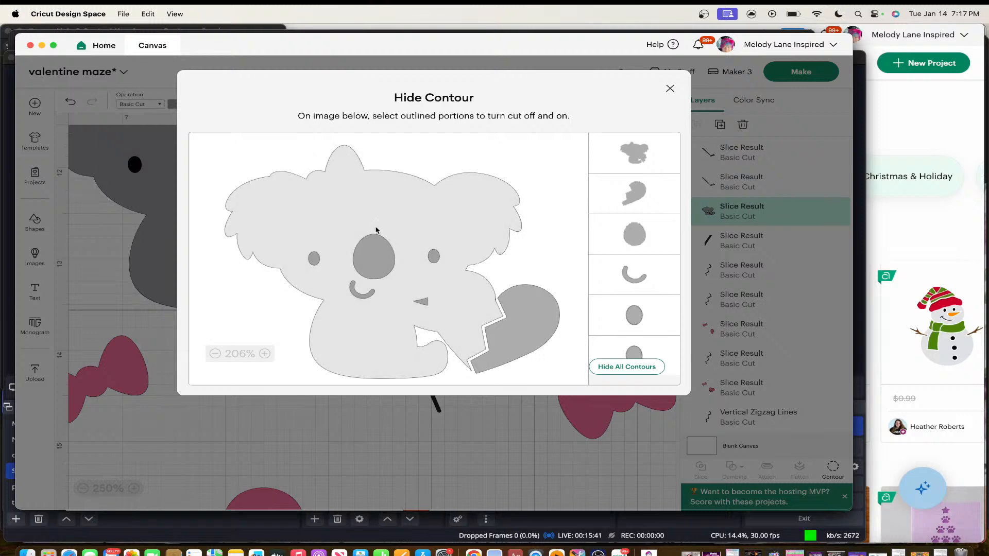
pyautogui.click(533, 325)
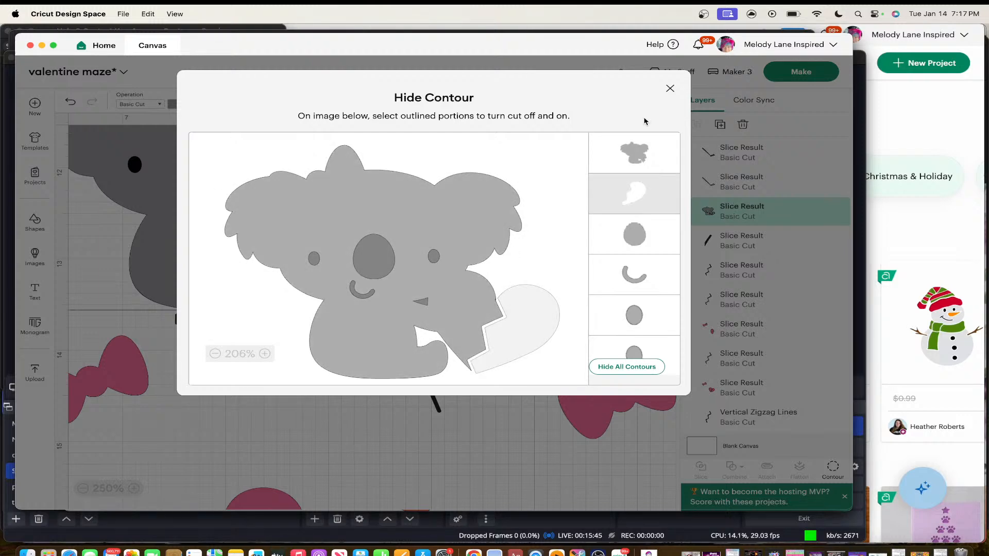
pyautogui.click(670, 88)
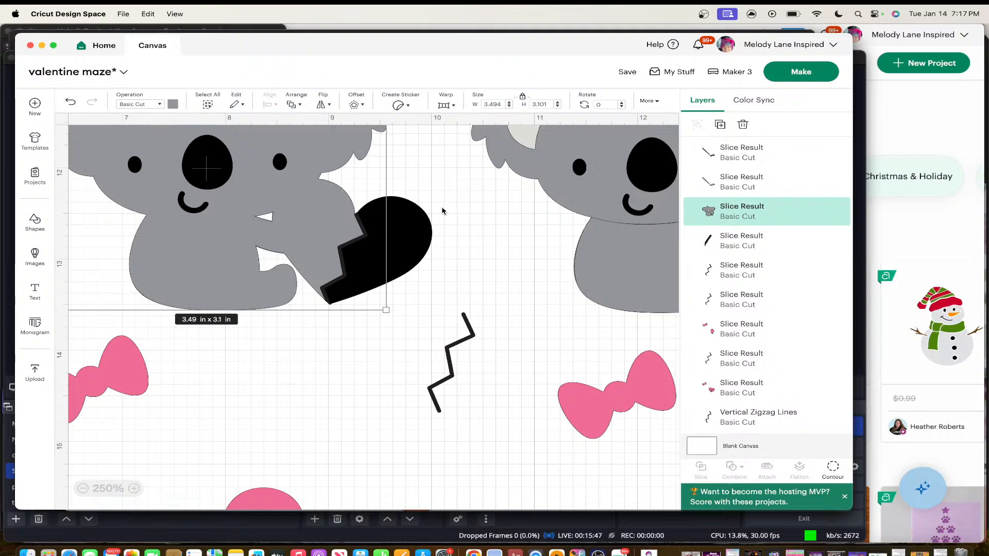
# Move the trimmed grey layer off the left koala to the empty area below the right koala
pyautogui.moveTo(256, 171); pyautogui.dragTo(256, 411)
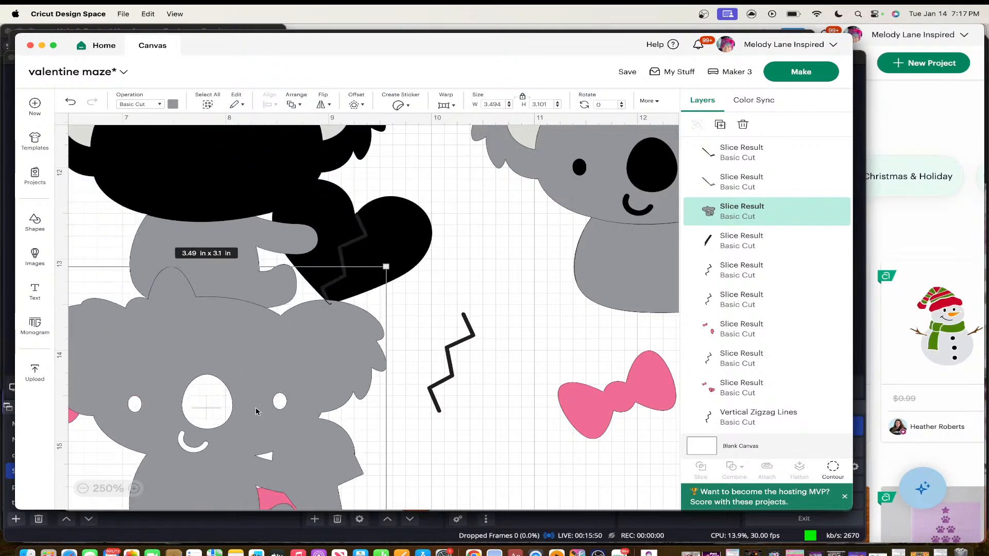
pyautogui.click(83, 489)
pyautogui.moveTo(278, 445); pyautogui.dragTo(536, 496)
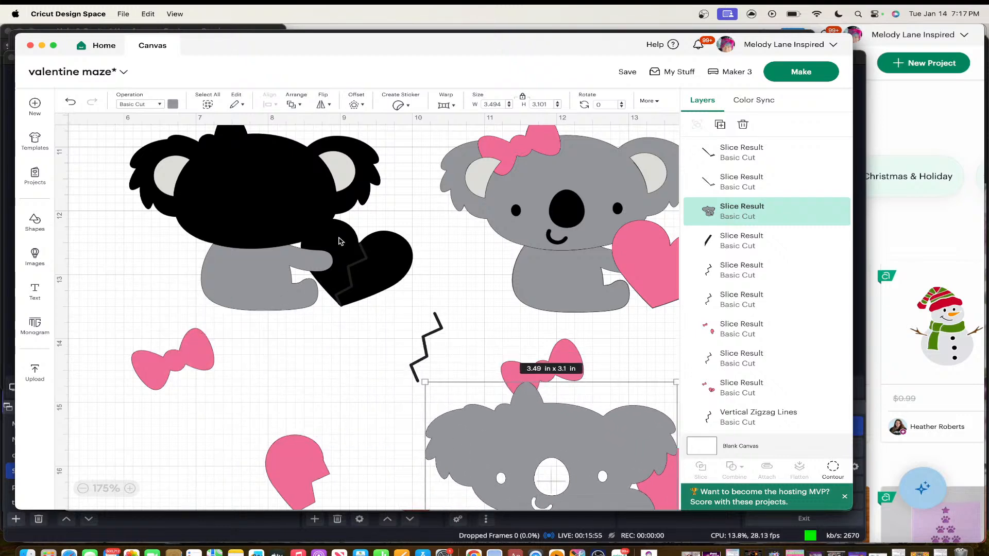
# Slice the zigzag line out of the left koala's black silhouette layer
pyautogui.click(359, 266)
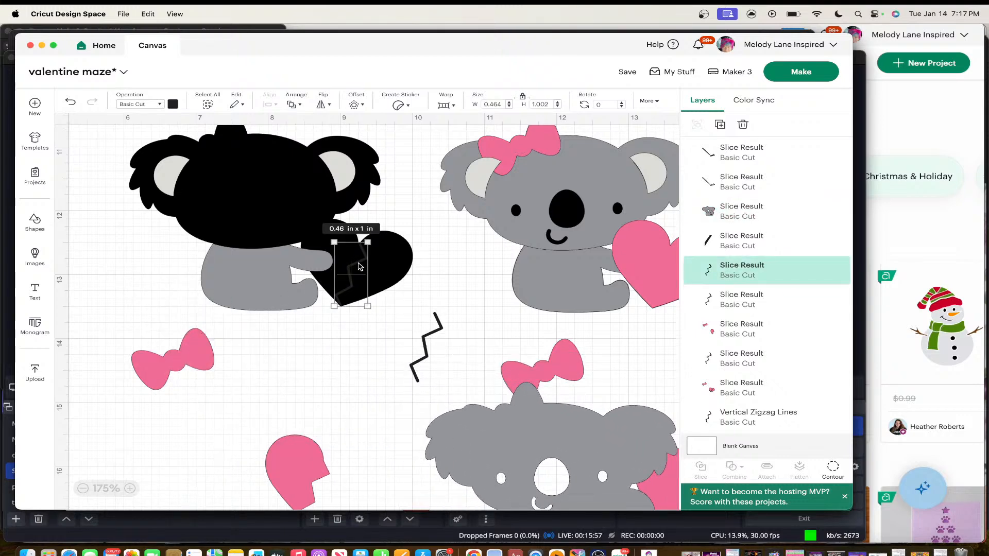
pyautogui.click(362, 346)
pyautogui.click(351, 277)
pyautogui.keyDown('shift'); pyautogui.click(400, 261); pyautogui.keyUp('shift')
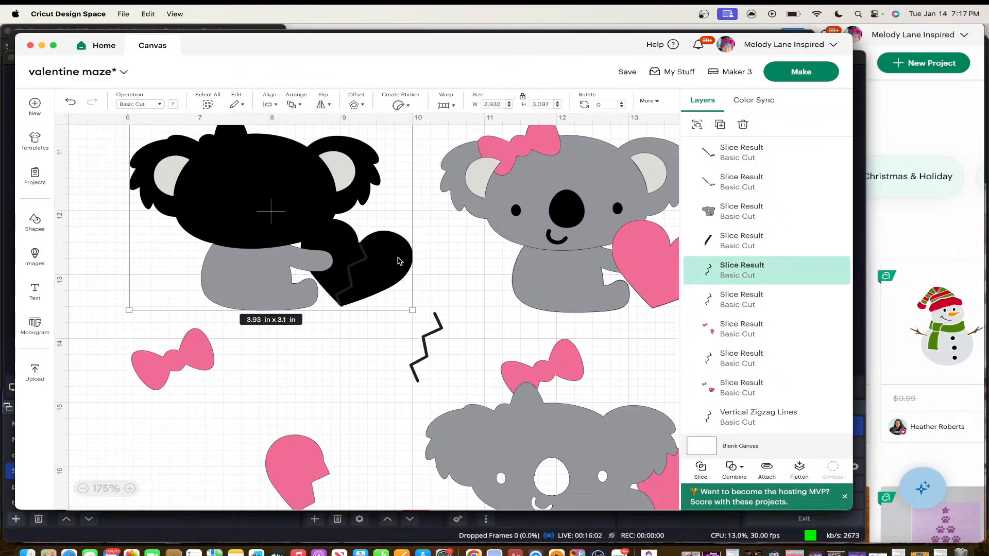
pyautogui.click(701, 468)
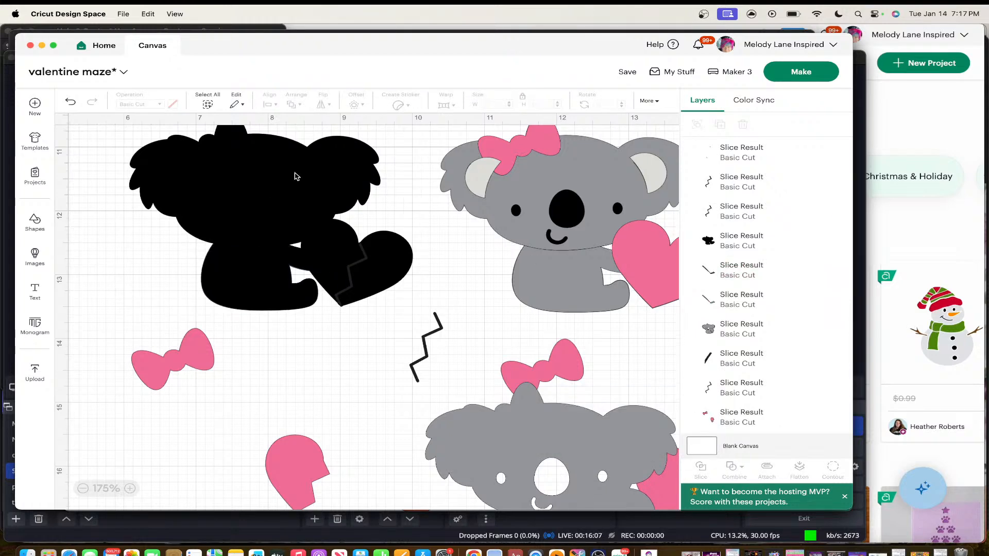
# Hide the contour of the right half of the heart in the black silhouette layer
pyautogui.click(297, 177)
pyautogui.click(834, 467)
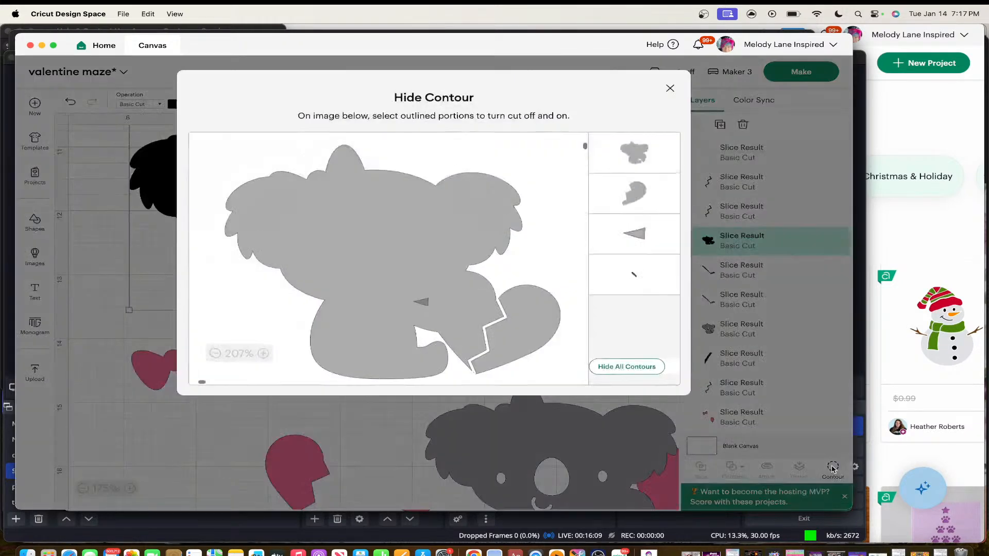
pyautogui.click(530, 334)
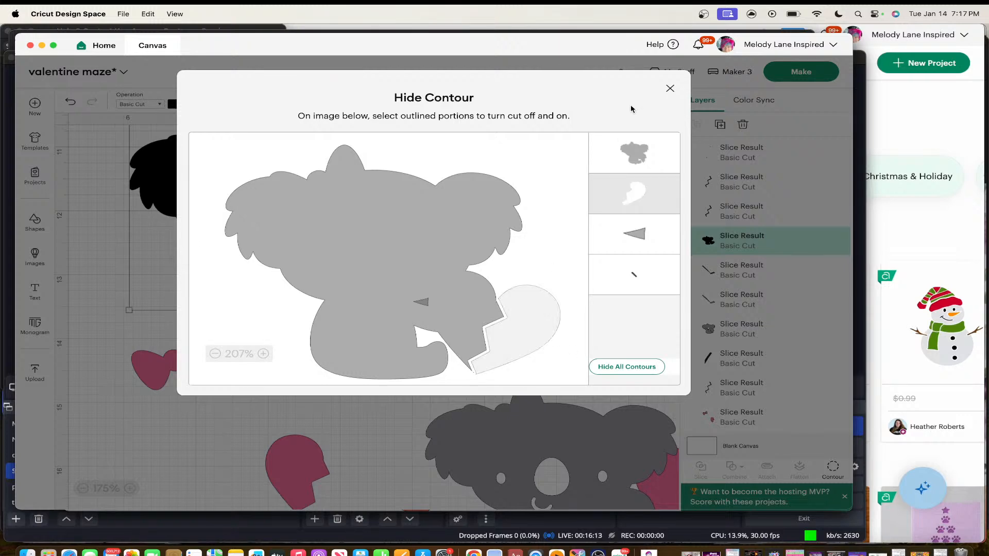
pyautogui.click(669, 89)
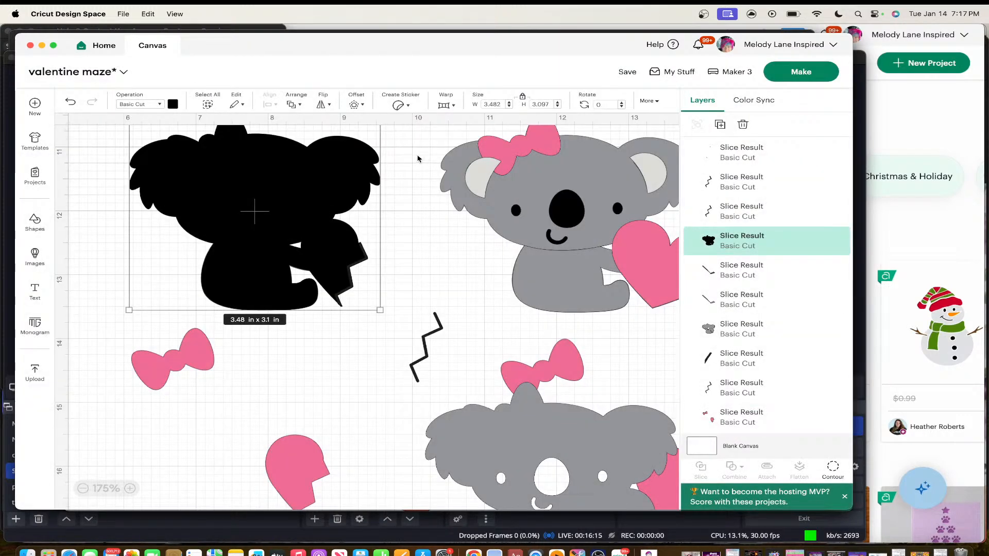
# Bring the trimmed grey layer to the front and align it over the left koala's black silhouette
pyautogui.moveTo(498, 399); pyautogui.dragTo(324, 227)
pyautogui.scroll(3, 330, 232)
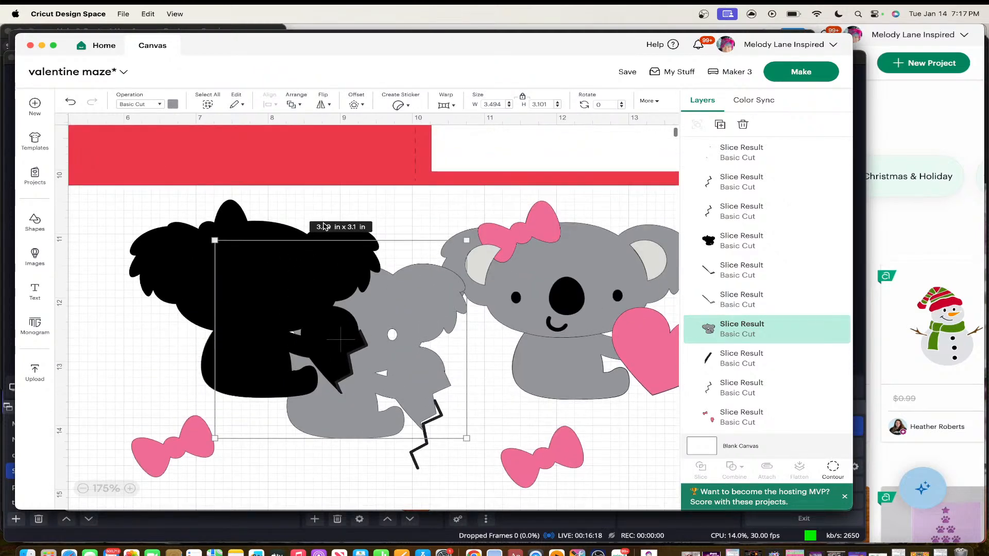
pyautogui.rightClick(403, 299)
pyautogui.click(439, 225)
pyautogui.moveTo(407, 320); pyautogui.dragTo(321, 279)
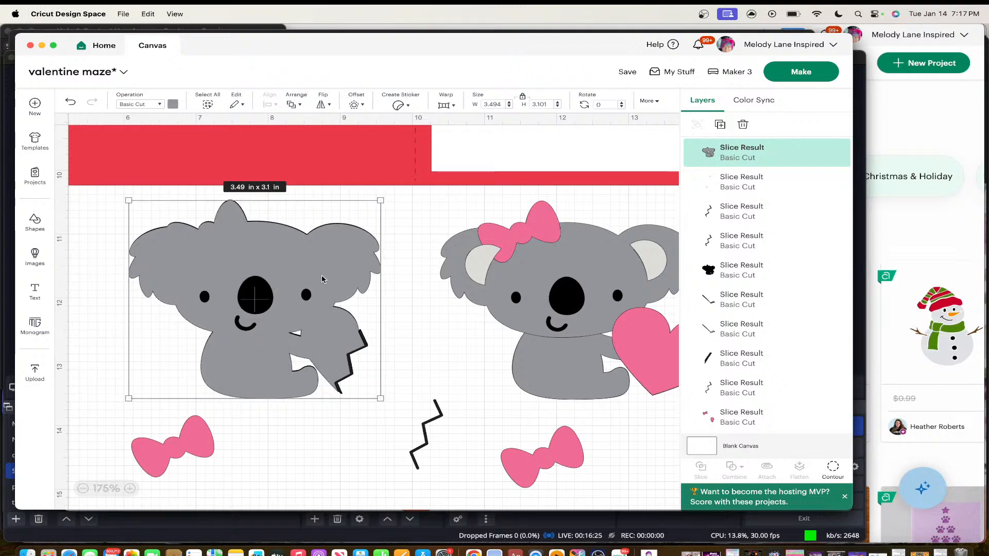
pyautogui.click(442, 335)
pyautogui.moveTo(366, 345); pyautogui.dragTo(365, 345)
pyautogui.click(393, 343)
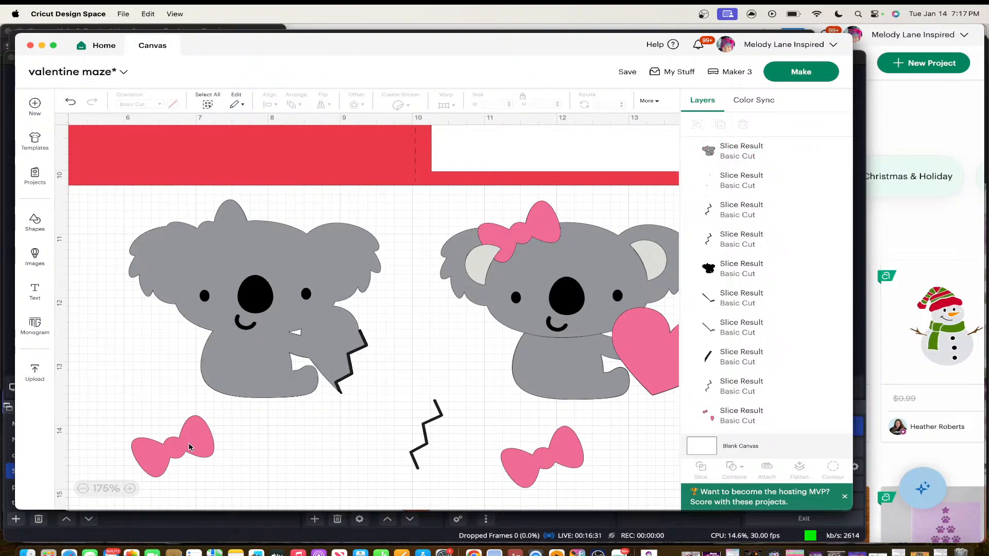
# Bring the pink bow and half-heart layer to the front and fit it onto the left koala
pyautogui.moveTo(190, 447); pyautogui.dragTo(182, 319)
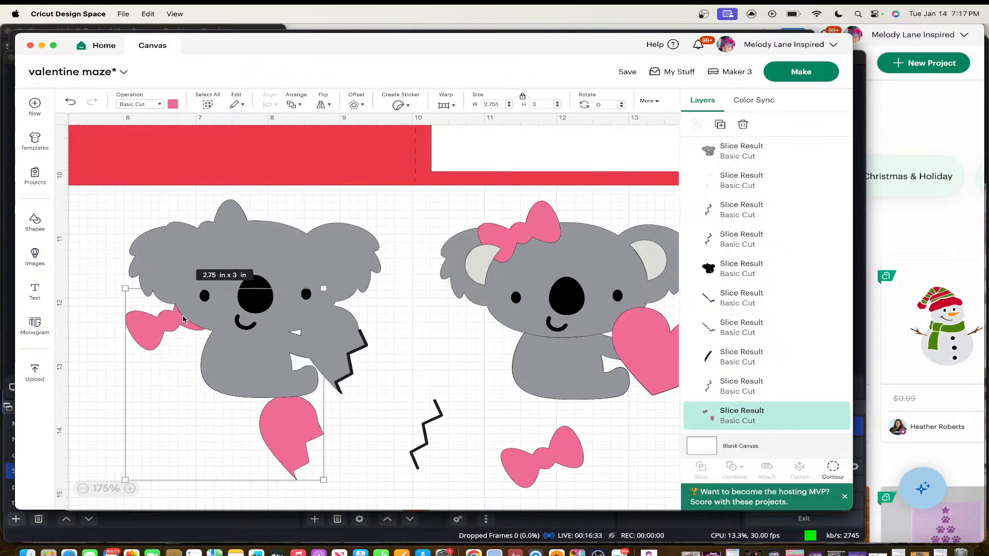
pyautogui.rightClick(158, 366)
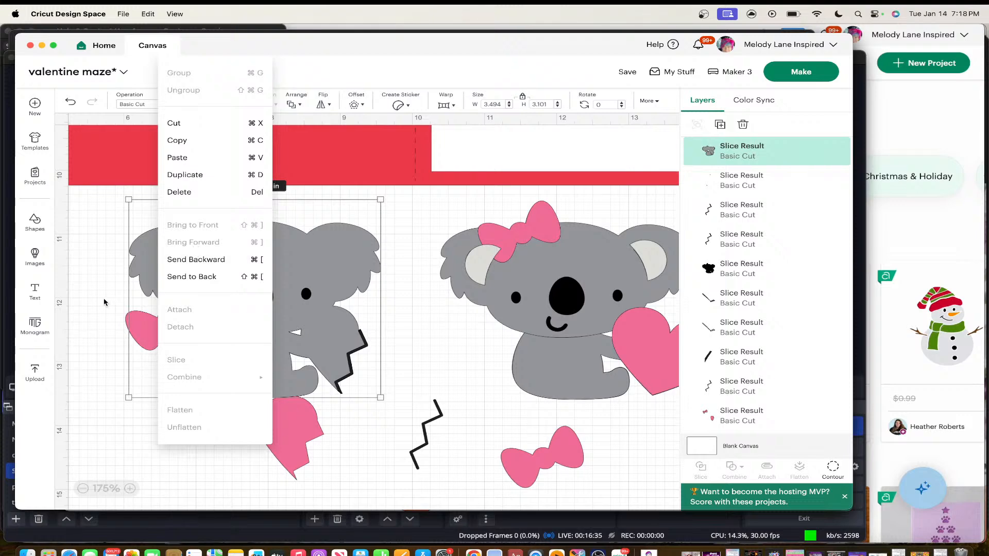
pyautogui.click(86, 308)
pyautogui.moveTo(300, 423); pyautogui.dragTo(287, 480)
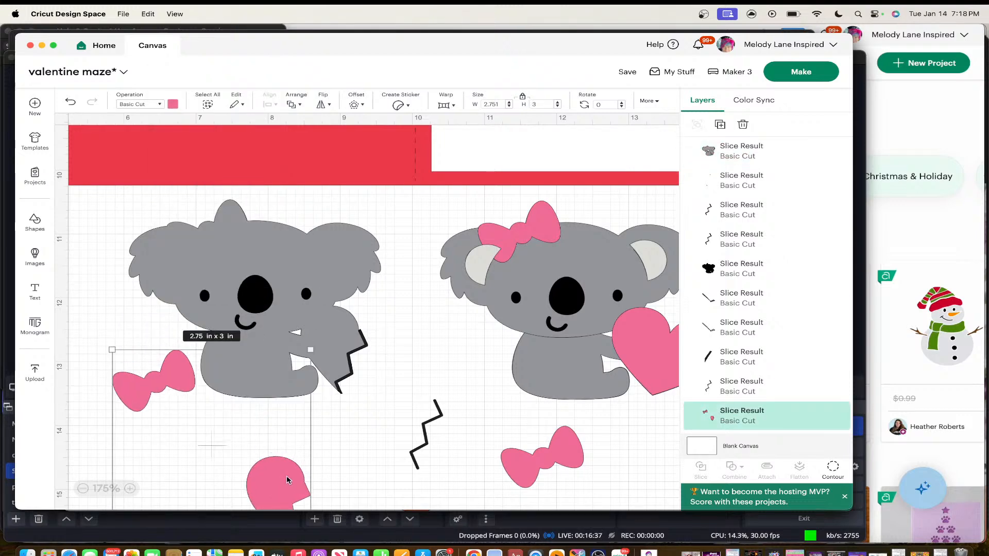
pyautogui.rightClick(277, 473)
pyautogui.click(320, 250)
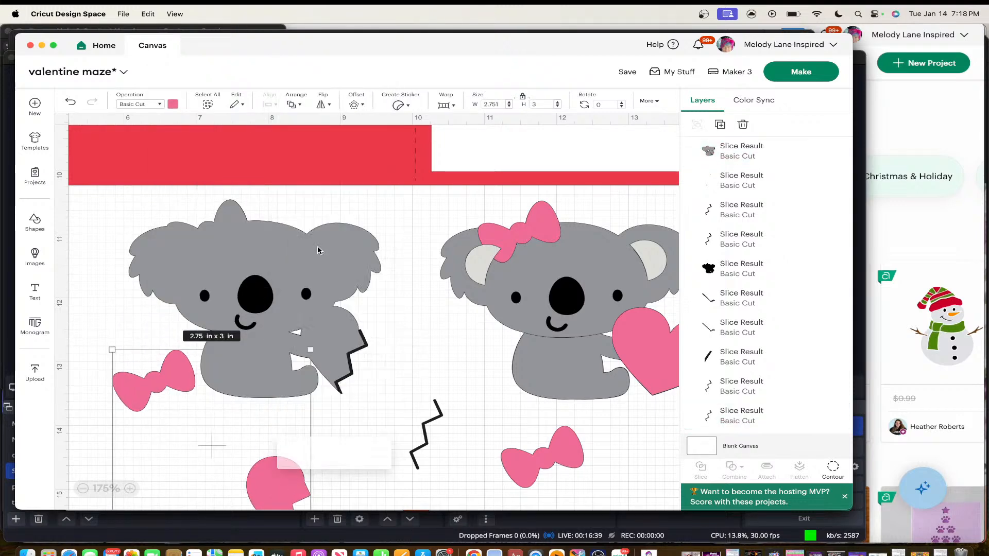
pyautogui.moveTo(266, 475); pyautogui.dragTo(318, 323)
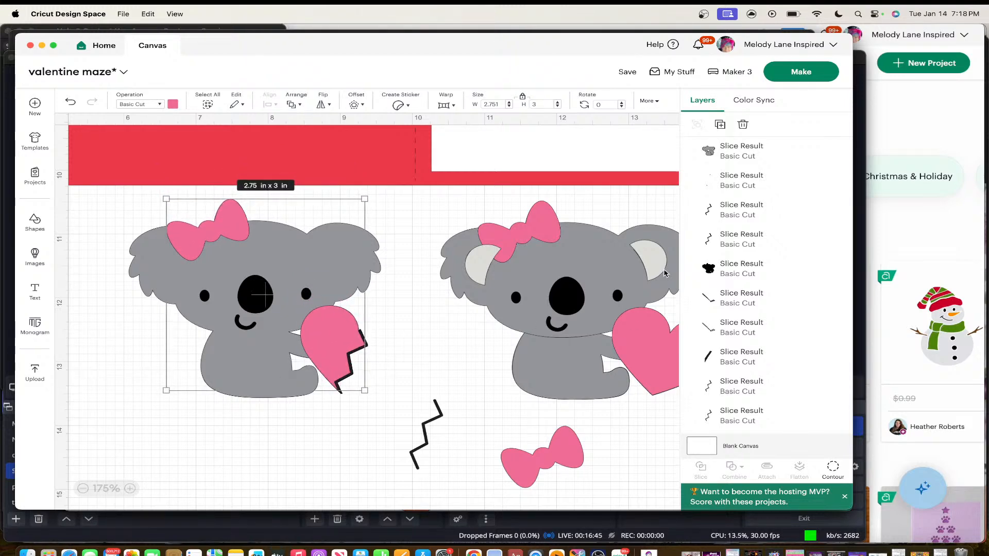
# Delete the leftover zigzag and bar slice pieces along the broken edge of the left koala's heart
pyautogui.click(395, 354)
pyautogui.click(368, 346)
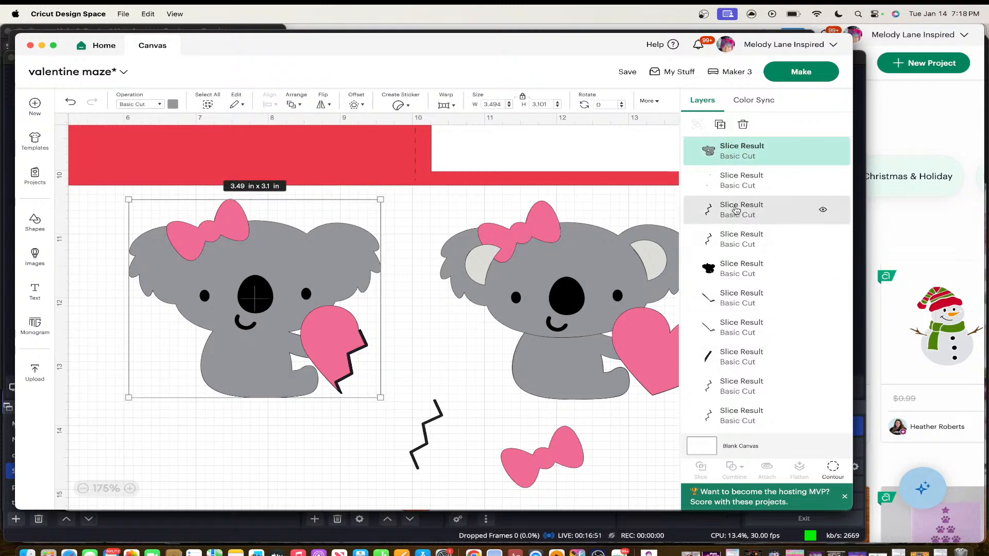
pyautogui.click(736, 211)
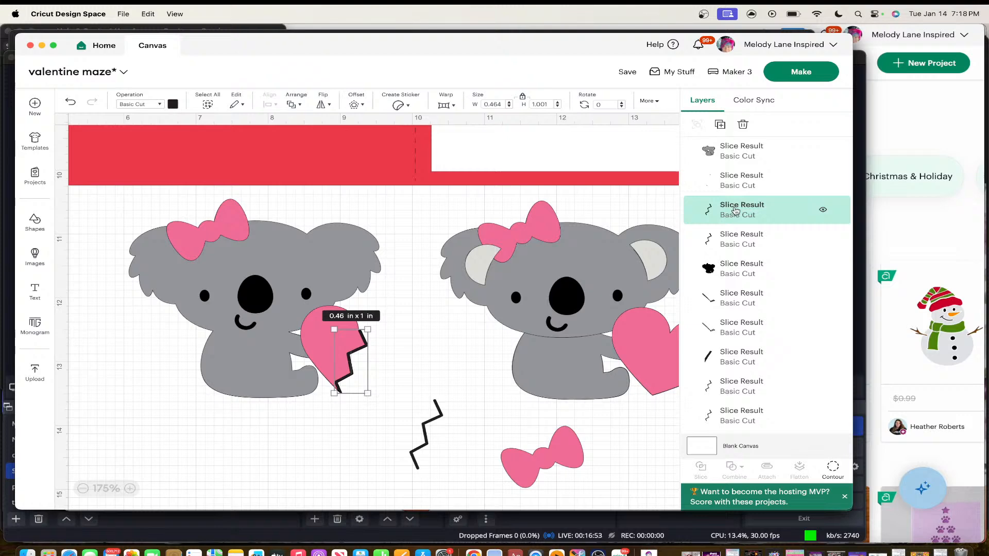
pyautogui.press('Delete')
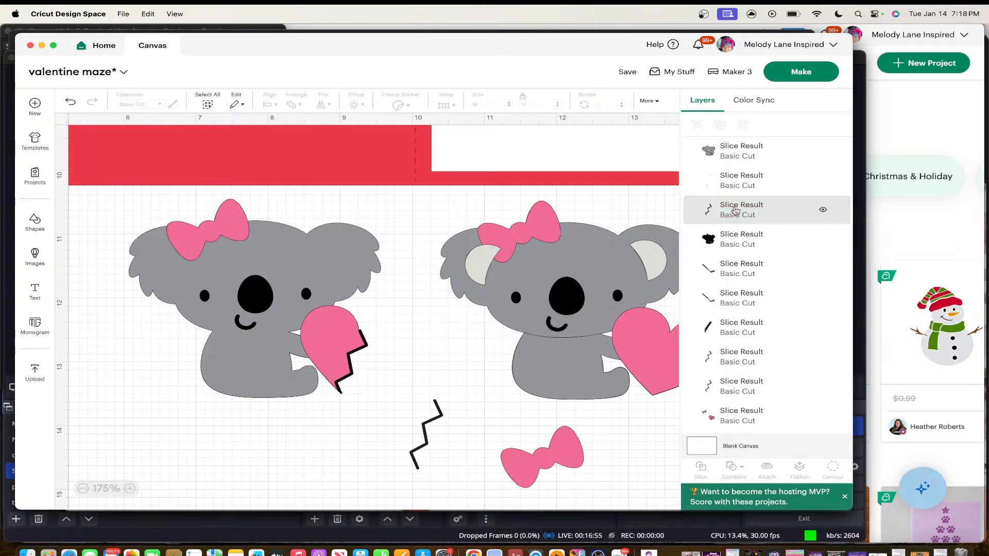
pyautogui.click(750, 215)
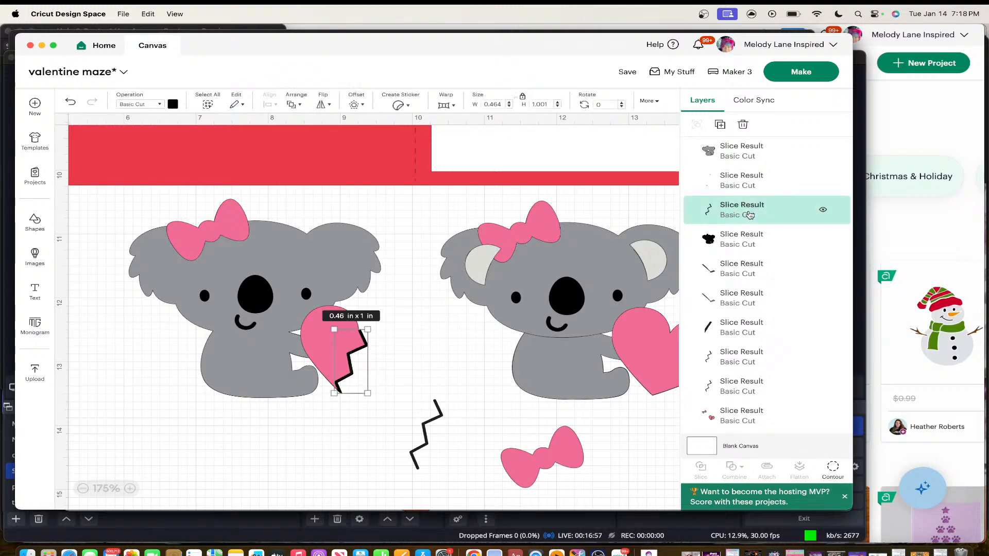
pyautogui.press('Delete')
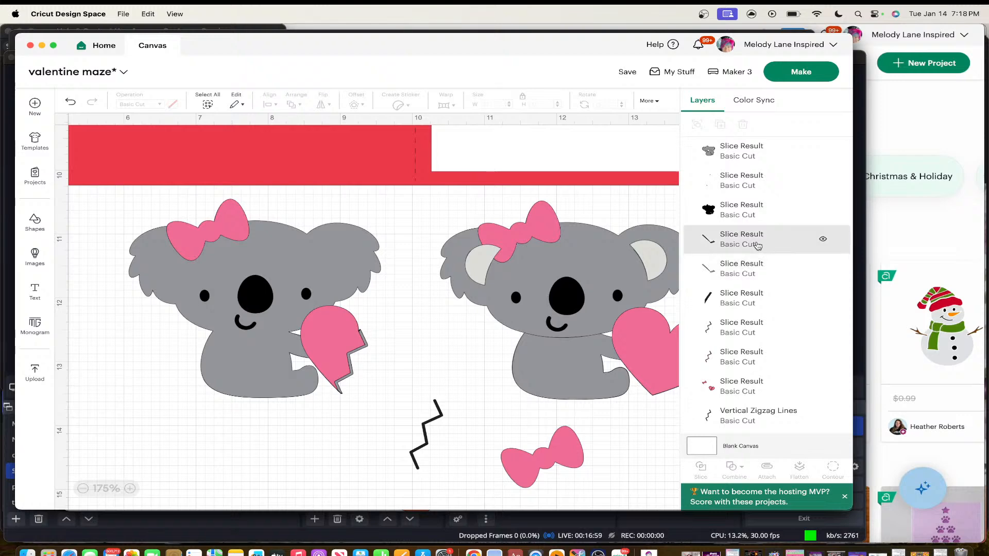
pyautogui.click(757, 246)
pyautogui.press('Delete')
pyautogui.click(762, 266)
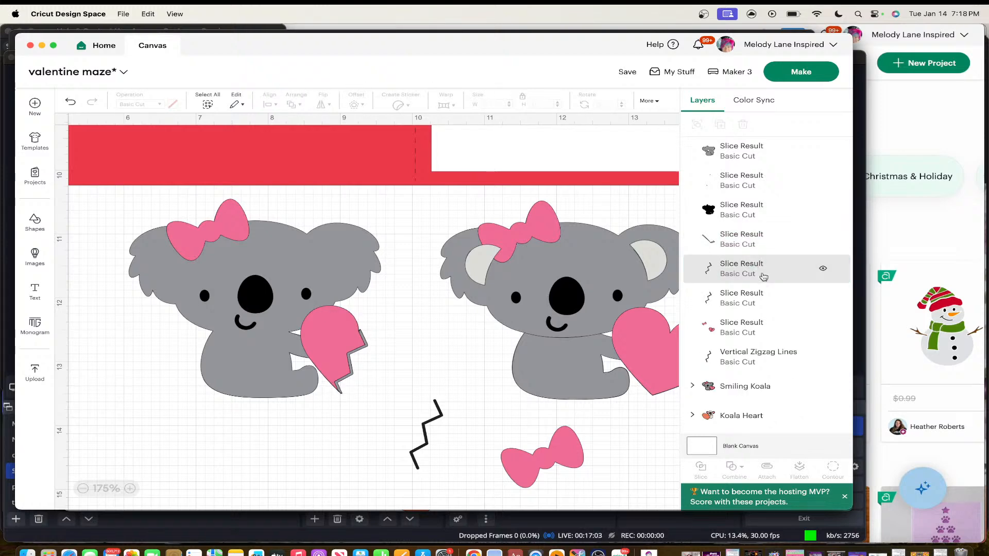
pyautogui.press('Delete')
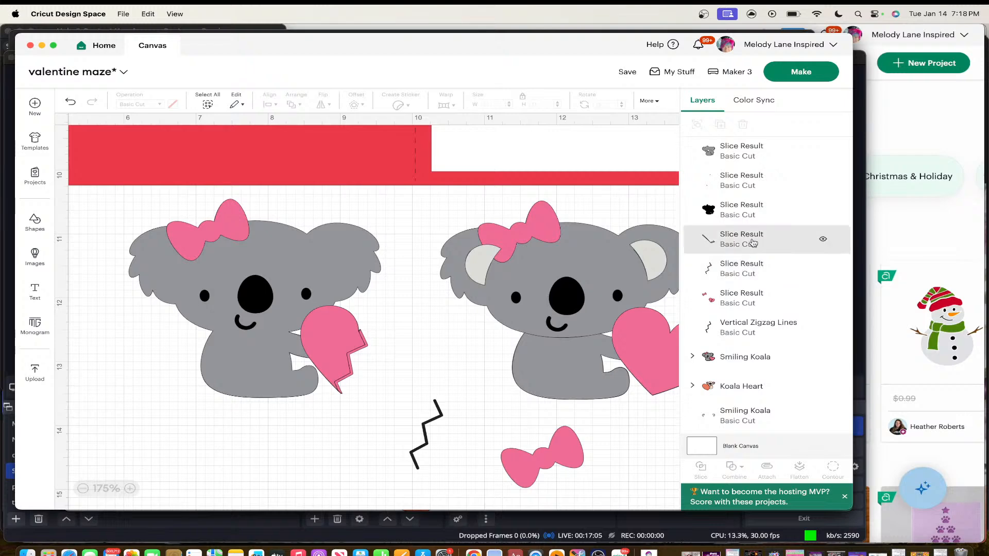
pyautogui.click(752, 243)
pyautogui.press('Delete')
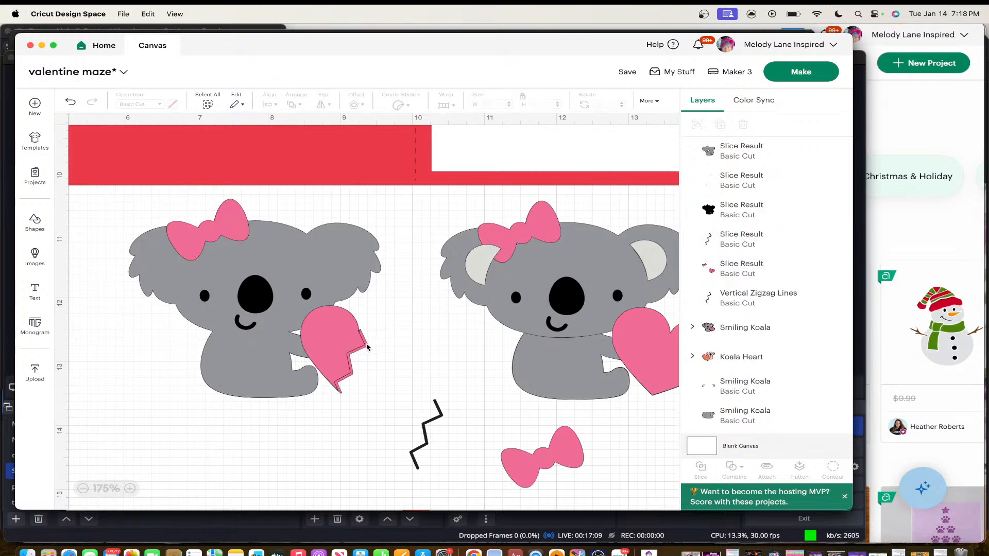
pyautogui.click(718, 244)
pyautogui.press('Delete')
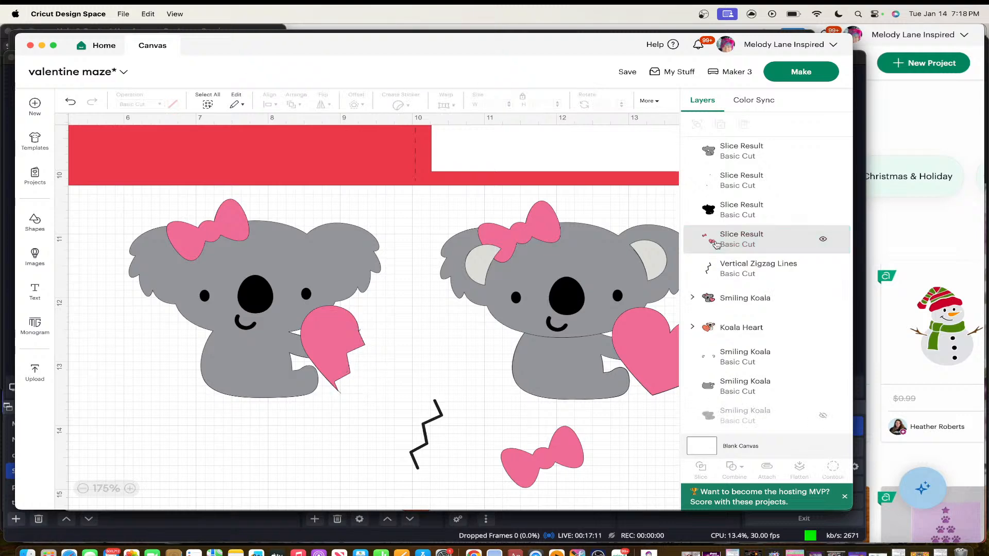
# Move the spare zigzag line below the left koala's left side and shift the remaining pink bow and heart layer left between the koalas
pyautogui.moveTo(426, 427); pyautogui.dragTo(102, 446)
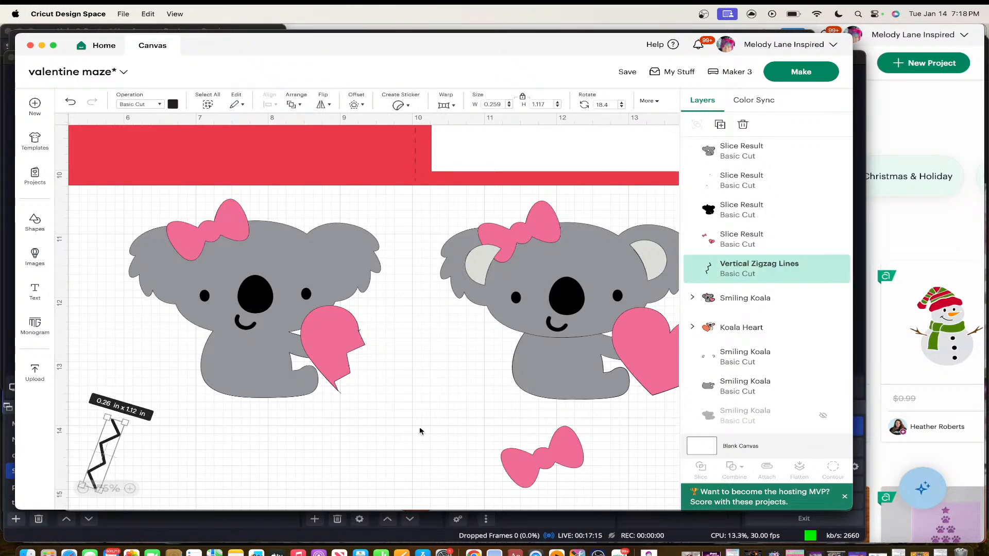
pyautogui.moveTo(551, 451); pyautogui.dragTo(441, 434)
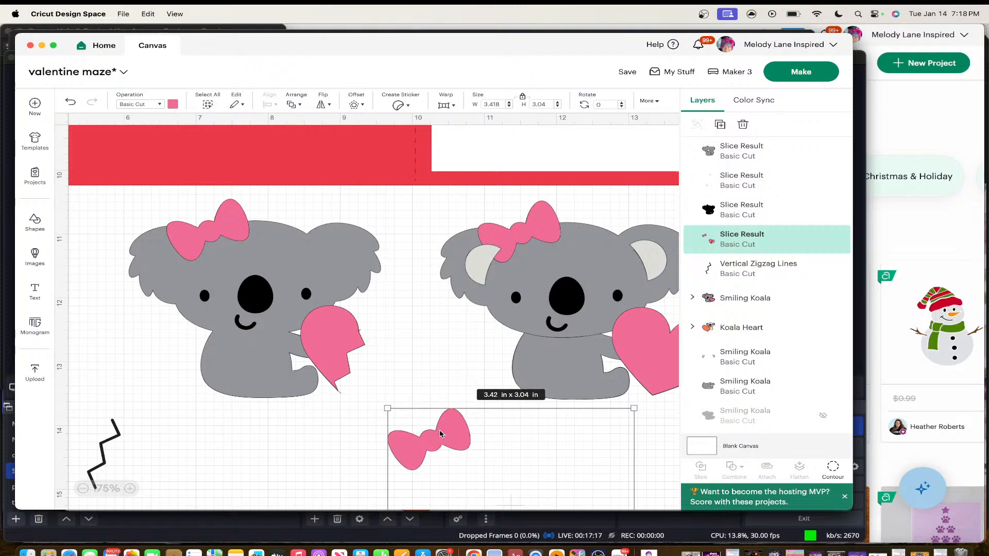
# Delete the spare Smiling Koala with the whole heart and move the beige Koala Heart image into its place
pyautogui.hscroll(5, 307, 336)
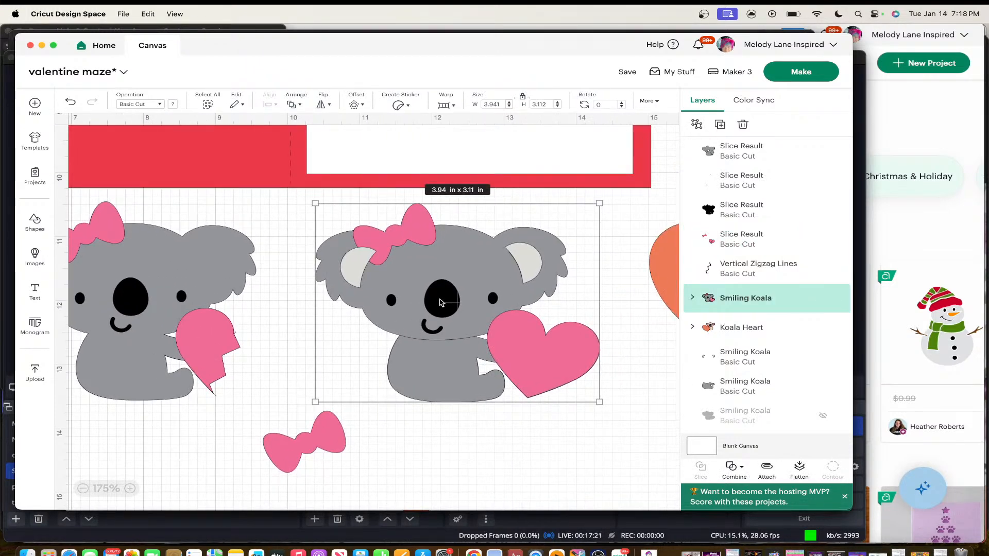
pyautogui.press('Delete')
pyautogui.moveTo(653, 268); pyautogui.dragTo(333, 314)
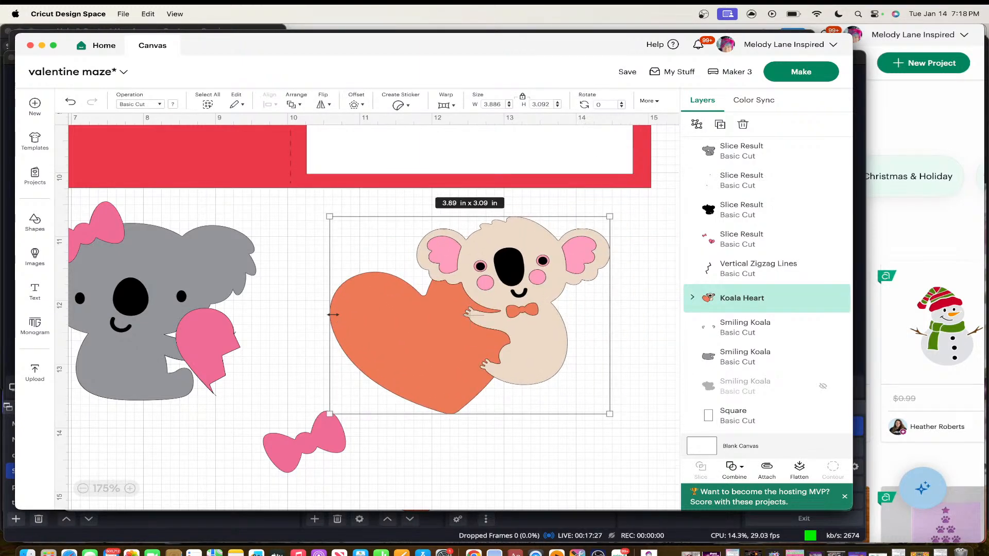
# Move the spare pink layer up and hide its bow and left half-heart contours, keeping only the right half of the heart
pyautogui.moveTo(302, 454); pyautogui.dragTo(303, 326)
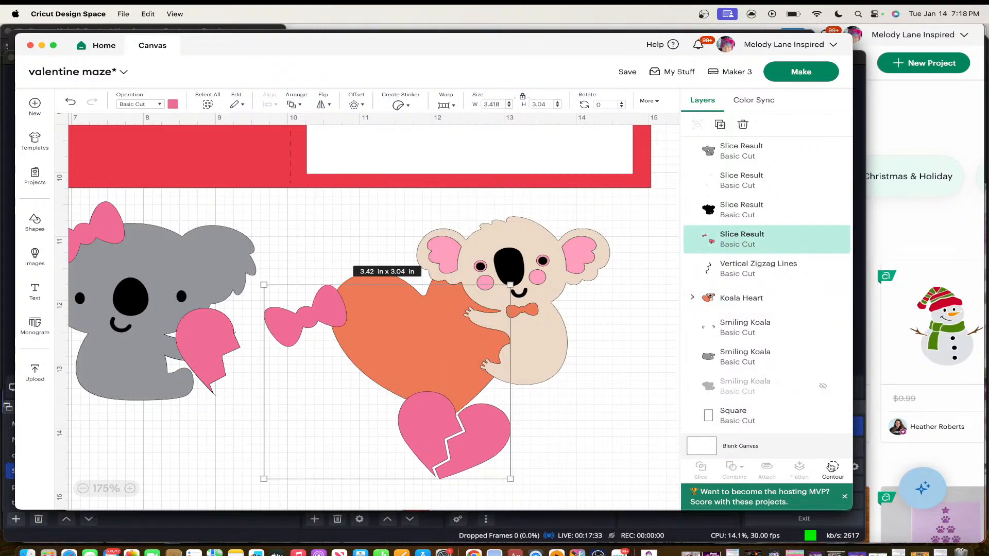
pyautogui.click(830, 467)
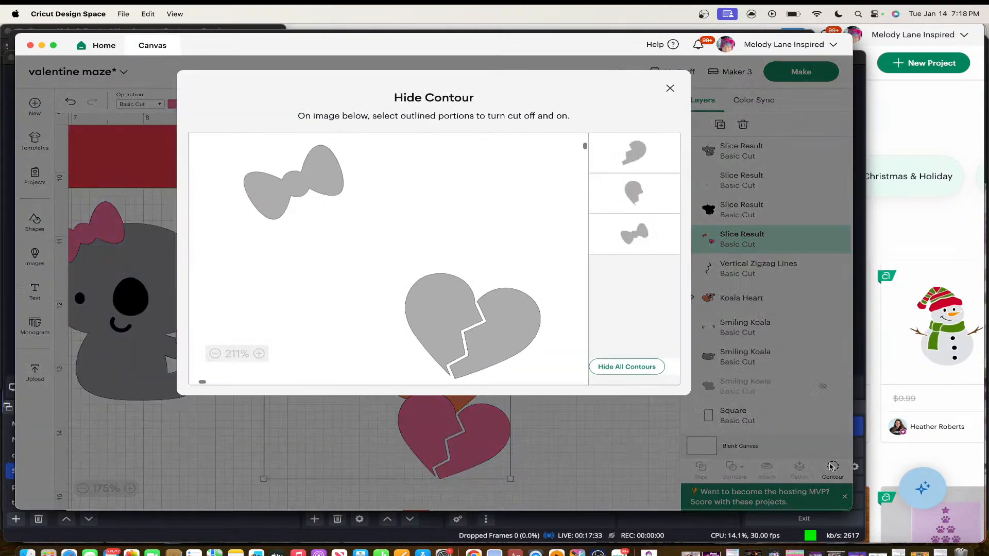
pyautogui.click(457, 308)
pyautogui.click(333, 189)
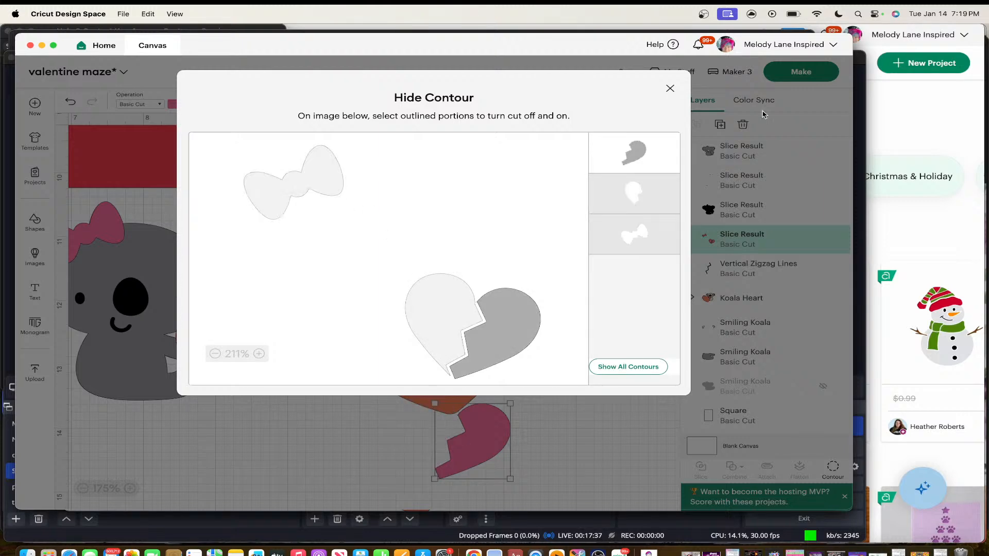
pyautogui.click(670, 88)
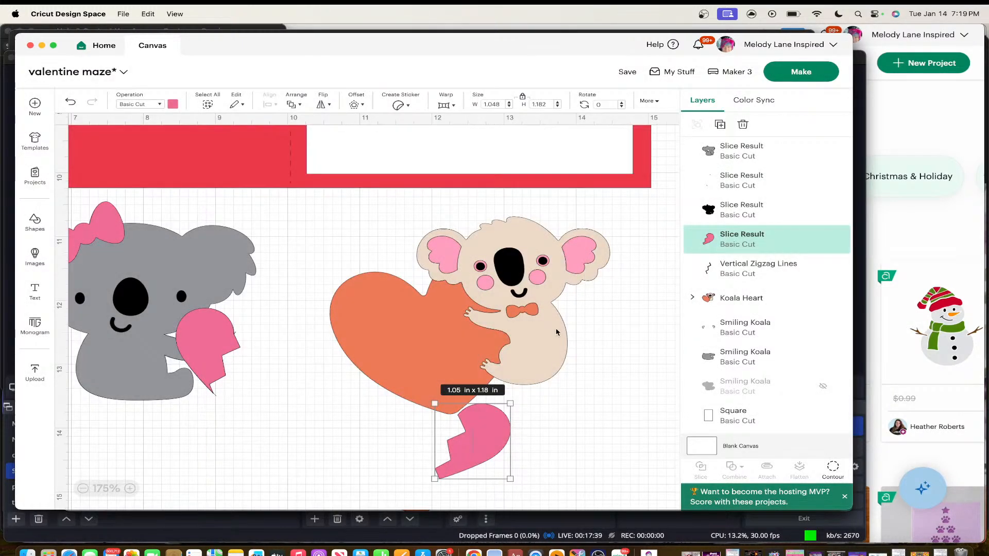
# Ungroup the Koala Heart image and hide its orange heart layer
pyautogui.click(422, 352)
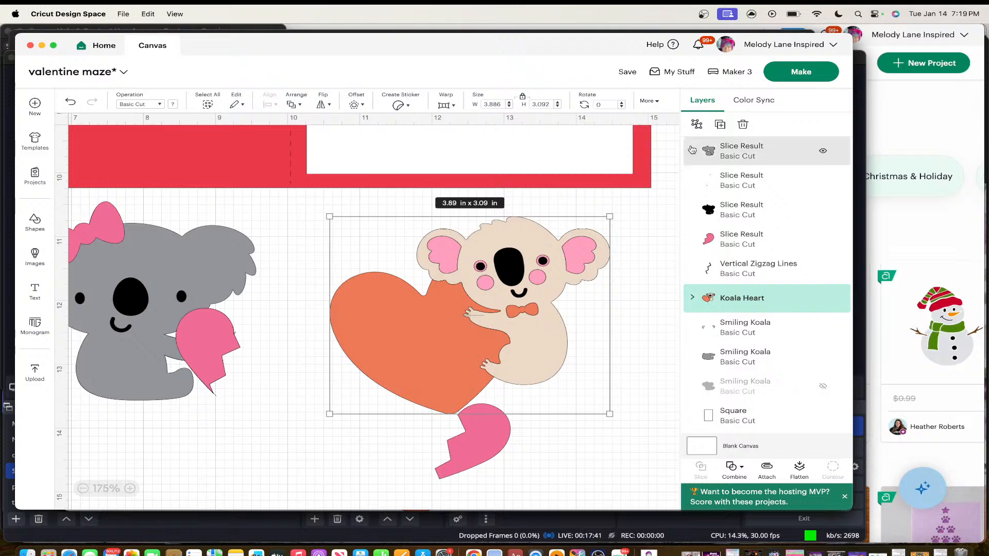
pyautogui.click(696, 125)
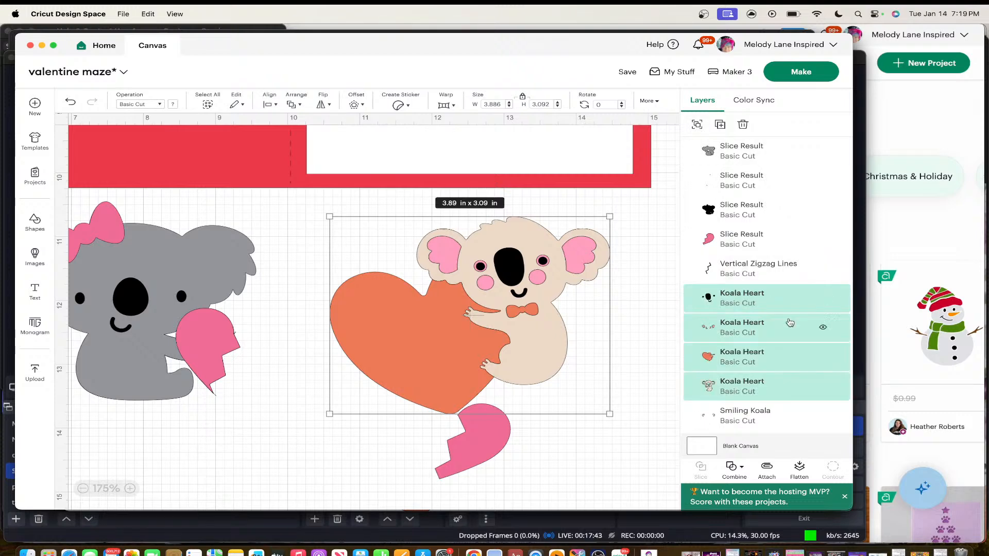
pyautogui.click(823, 358)
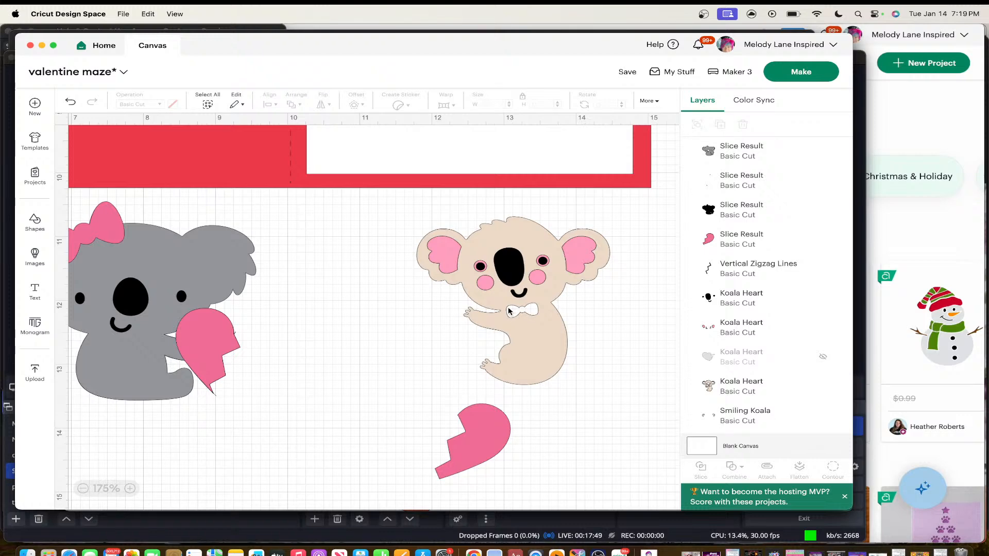
pyautogui.moveTo(528, 318); pyautogui.dragTo(478, 317)
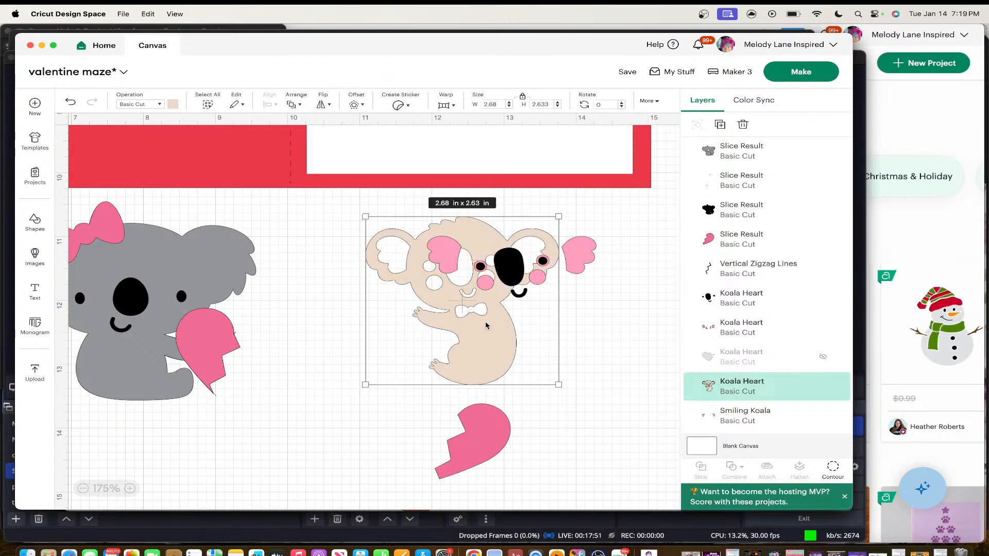
pyautogui.click(71, 101)
pyautogui.click(70, 102)
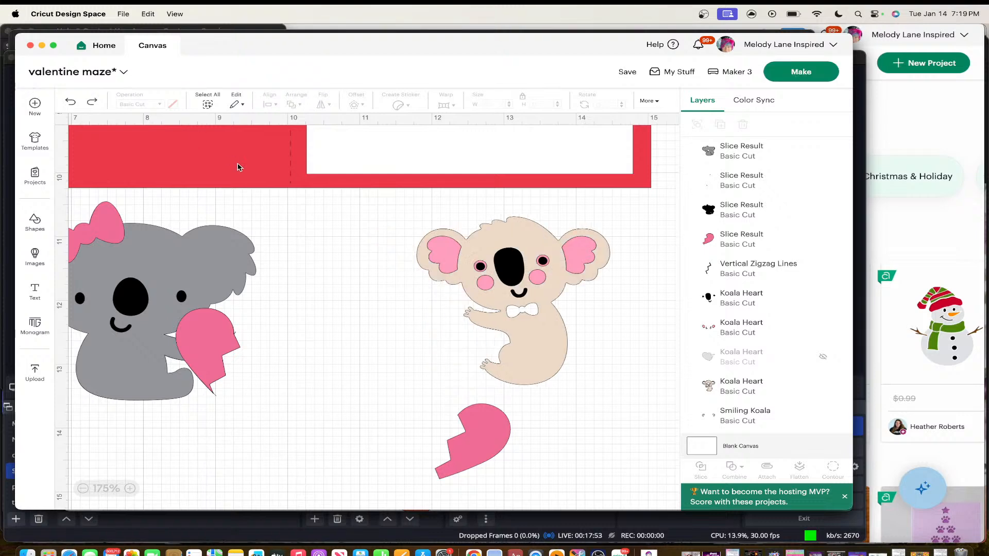
# Group the beige koala's visible layers and move the group closer to the grey koala
pyautogui.moveTo(402, 206); pyautogui.dragTo(630, 391)
pyautogui.click(697, 124)
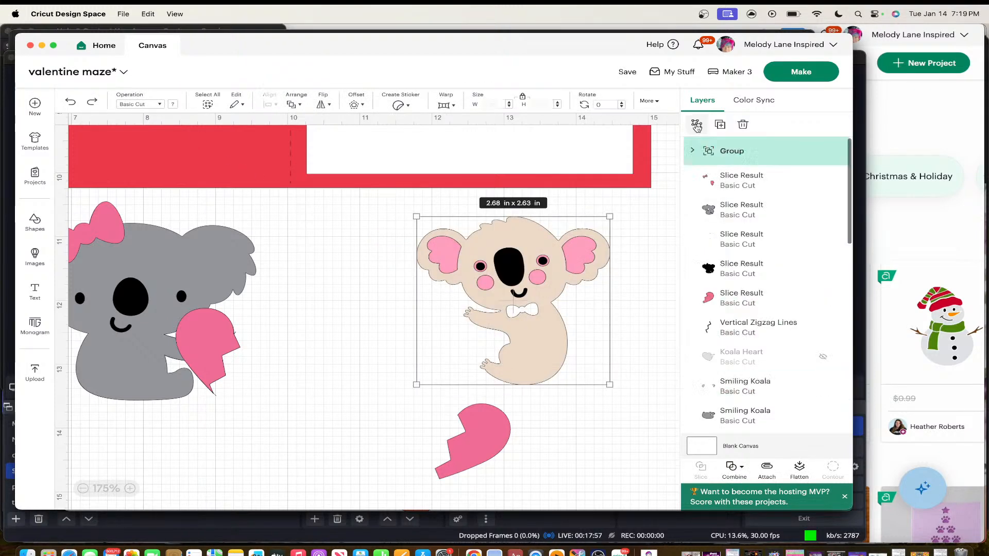
pyautogui.moveTo(539, 302); pyautogui.dragTo(404, 313)
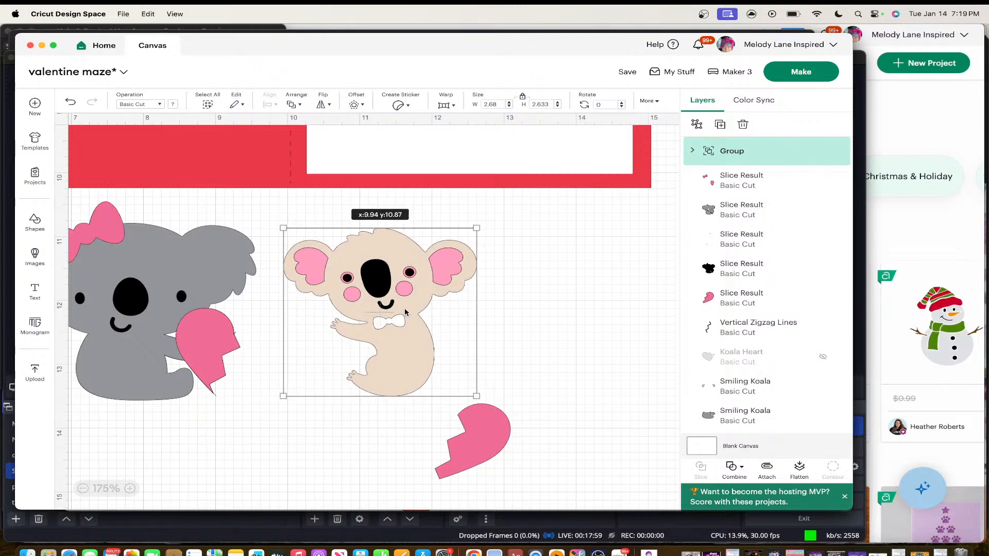
# Stretch the beige koala group to about 3.05 in wide by 2.74 in high
pyautogui.moveTo(476, 308); pyautogui.dragTo(498, 308)
pyautogui.moveTo(370, 395); pyautogui.dragTo(370, 403)
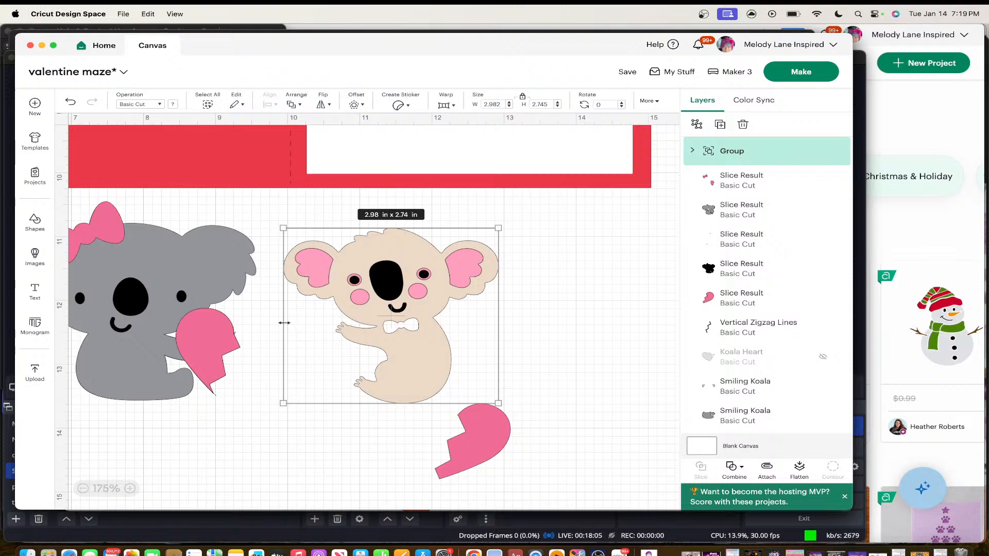
pyautogui.moveTo(284, 323); pyautogui.dragTo(279, 323)
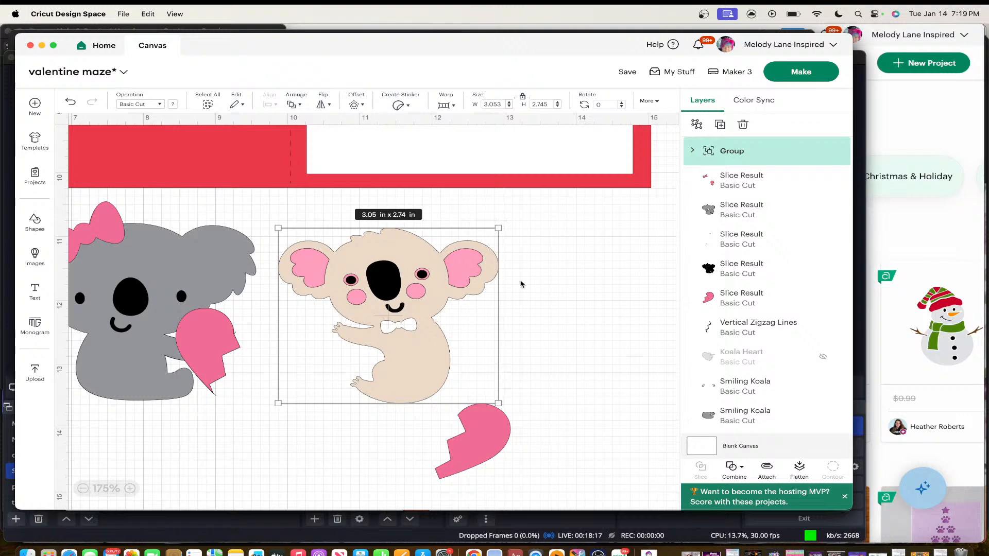
# Hide the pink ear and cheek layer inside the beige koala's group
pyautogui.click(693, 150)
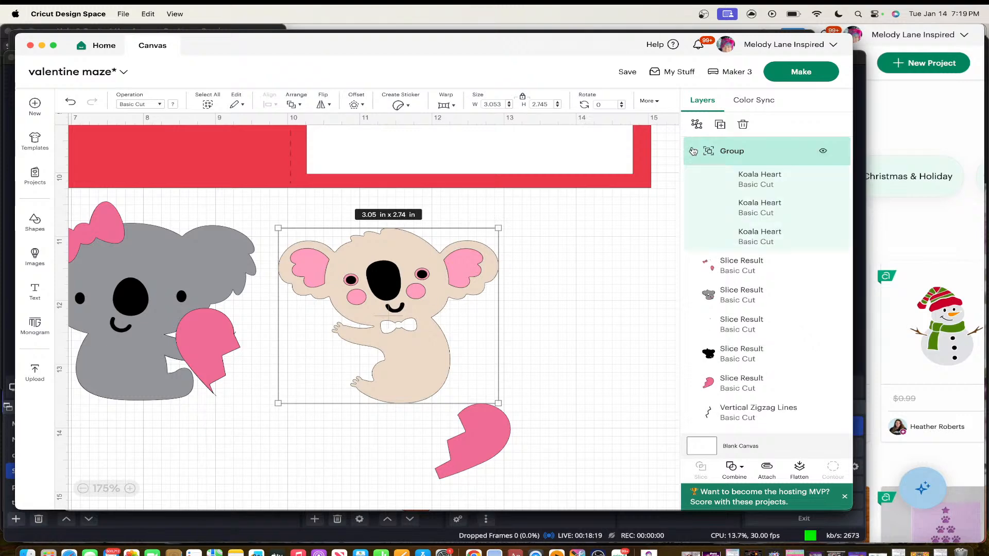
pyautogui.hscroll(-3, 494, 257)
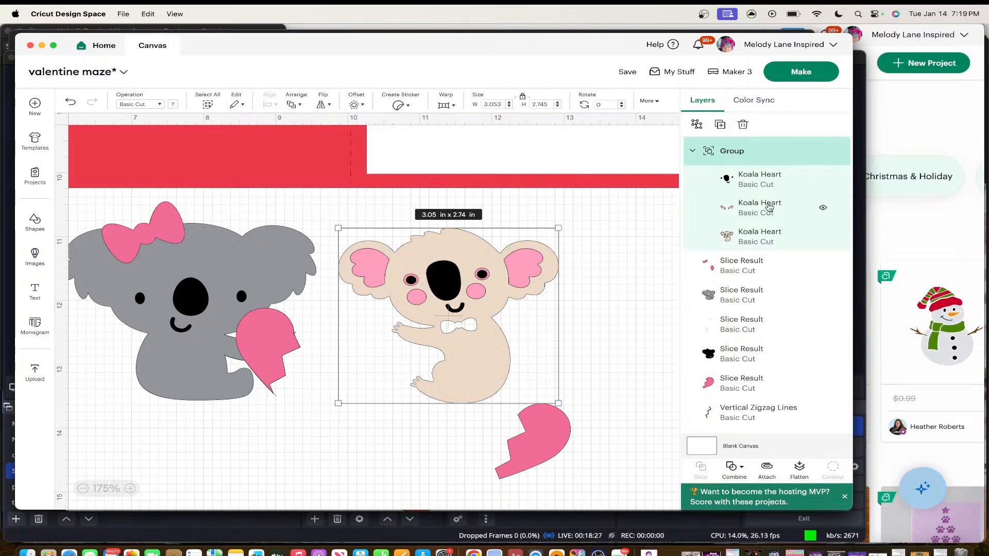
pyautogui.click(823, 208)
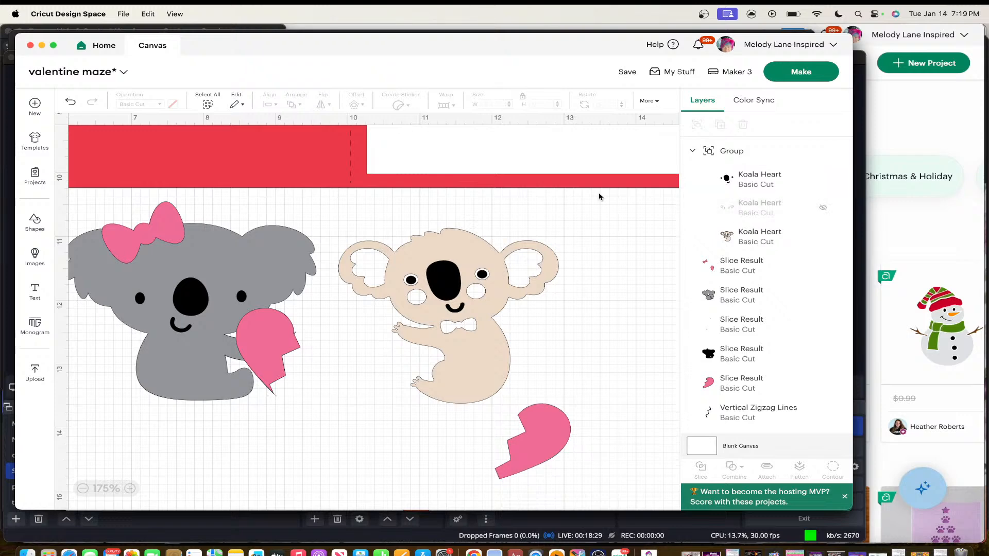
# Recolor the beige koala group with the same grey material color as the other koala
pyautogui.click(426, 244)
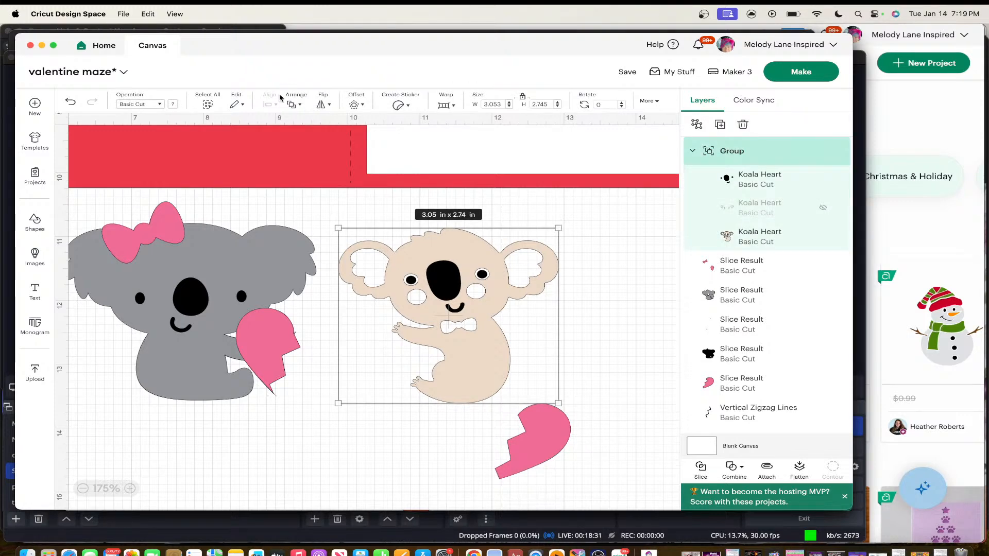
pyautogui.click(173, 105)
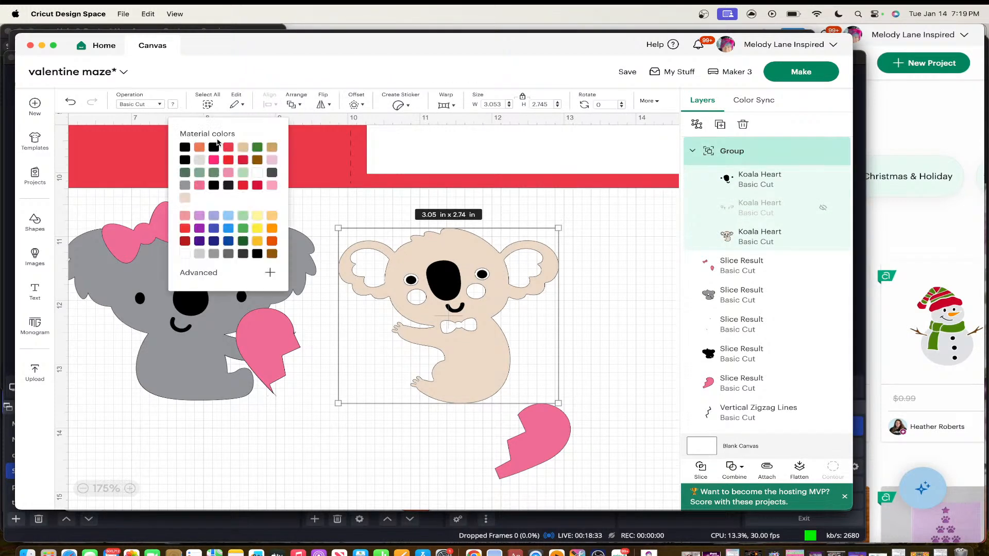
pyautogui.click(184, 185)
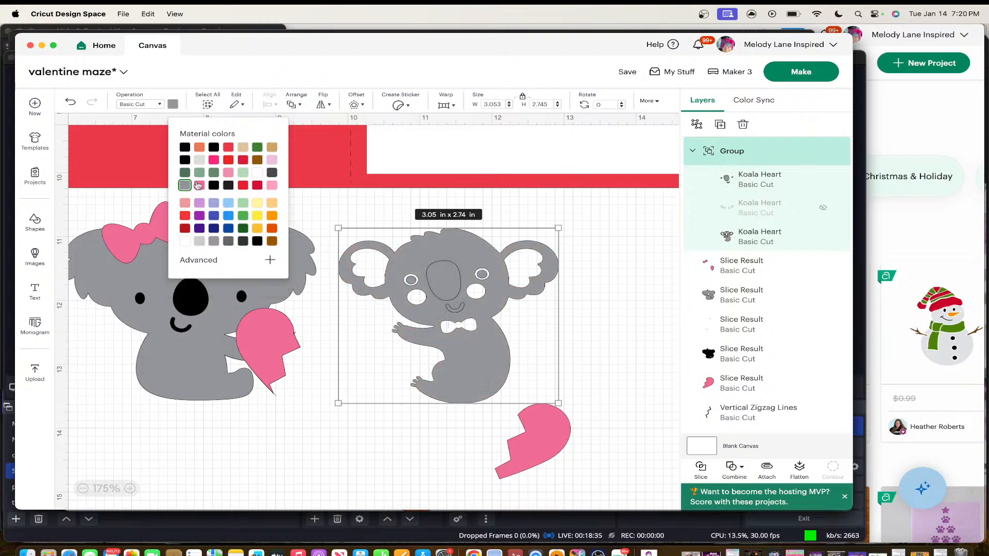
pyautogui.click(450, 246)
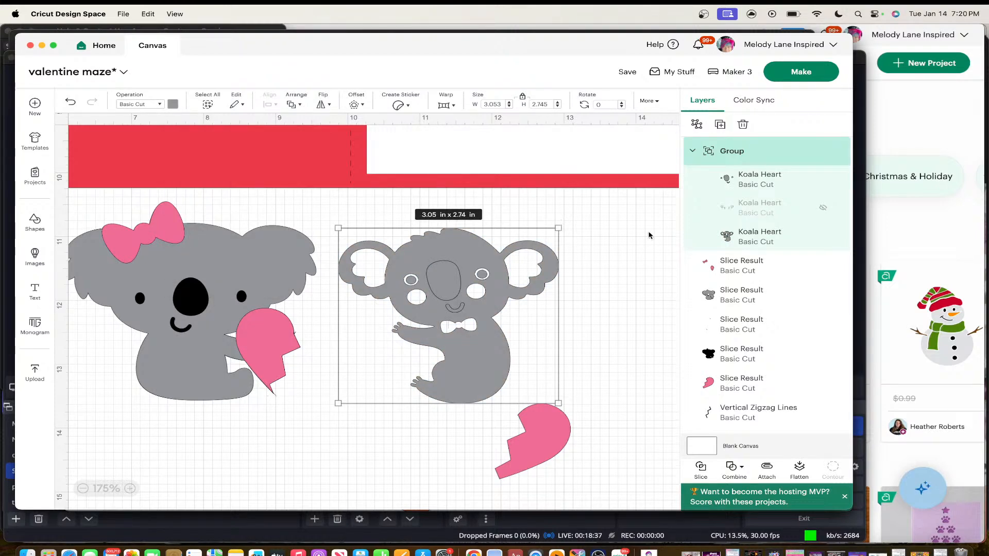
# Recolor the right koala's eyes, nose and mouth layer black
pyautogui.click(742, 236)
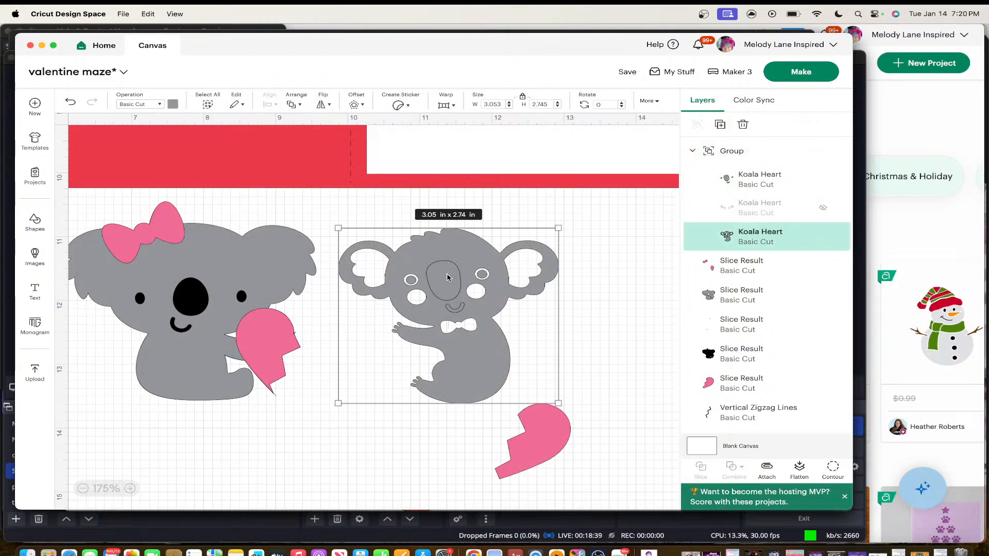
pyautogui.click(750, 179)
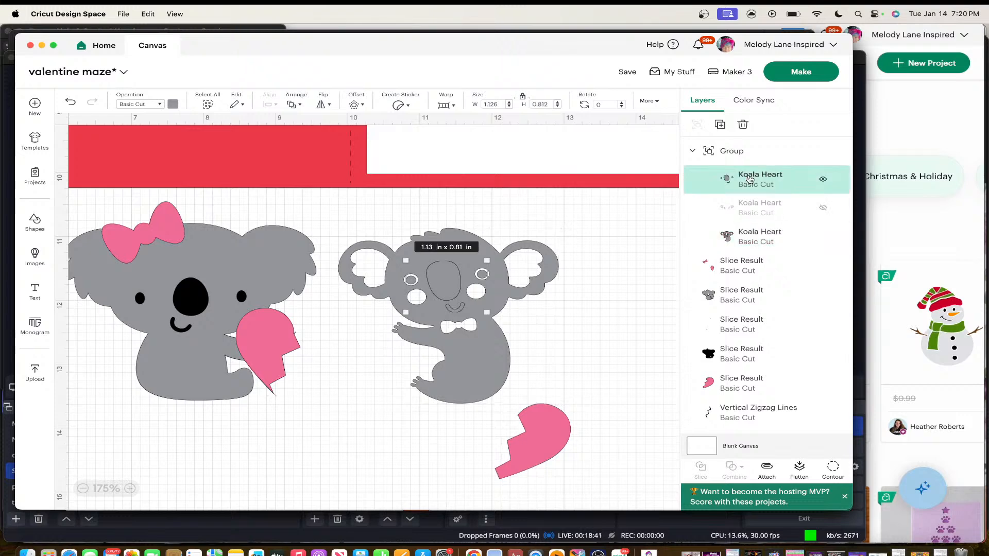
pyautogui.click(172, 104)
pyautogui.click(185, 148)
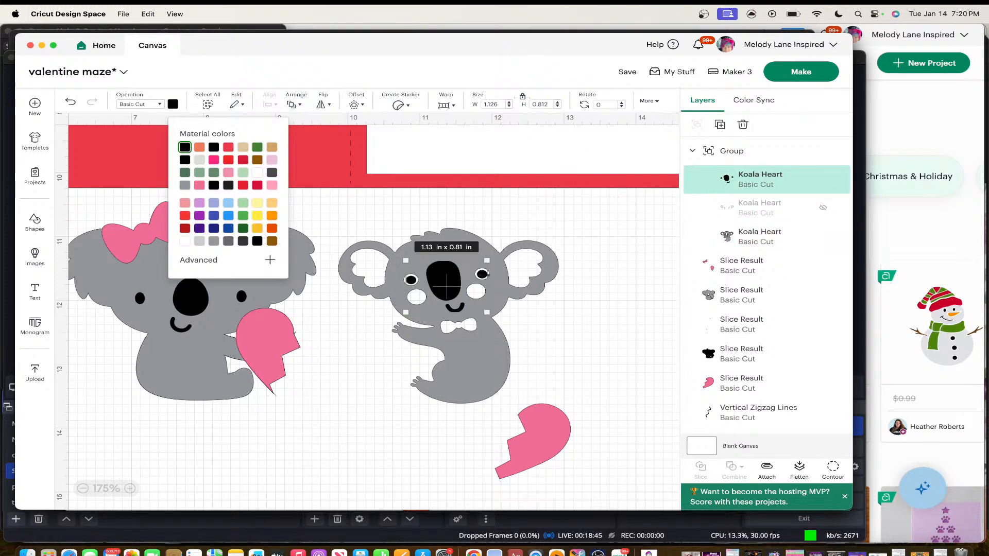
pyautogui.click(604, 336)
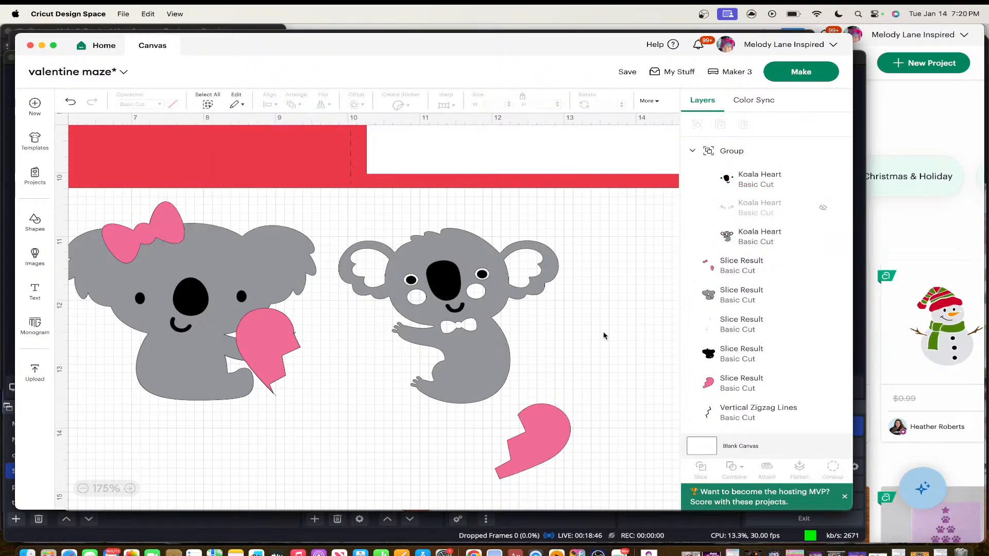
# Insert a circle, shrink it to about 0.54 × 0.57 in and place it over the gap at the right koala's belly
pyautogui.click(531, 271)
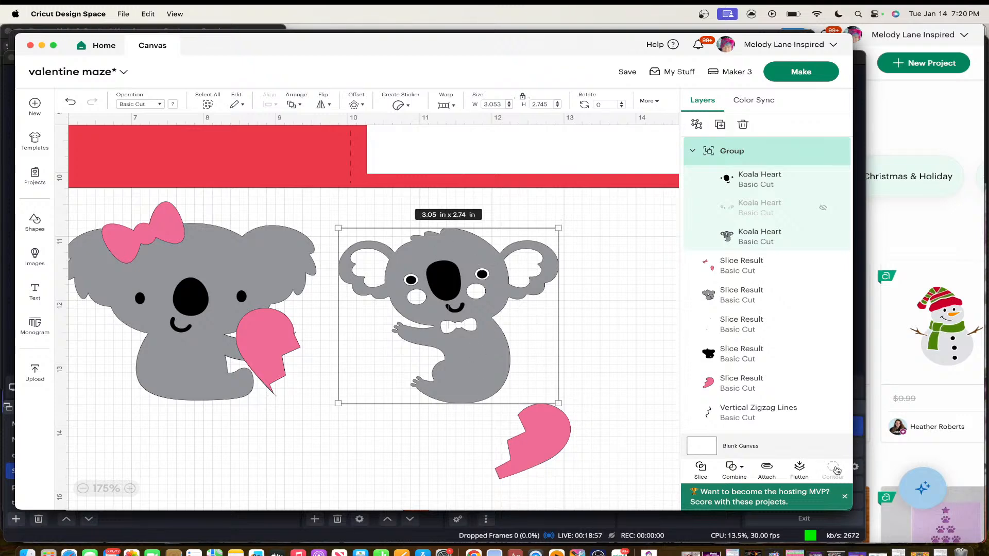
pyautogui.click(35, 222)
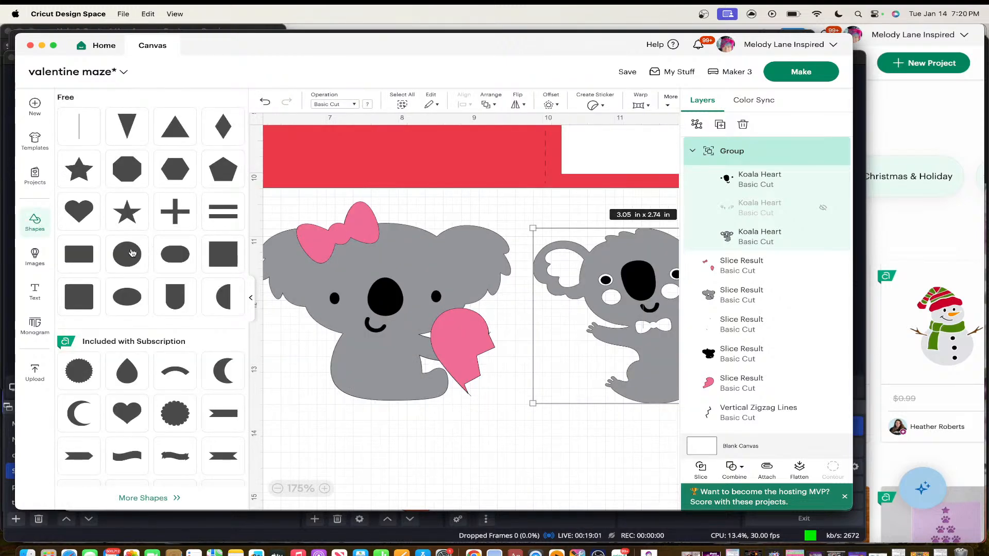
pyautogui.click(129, 254)
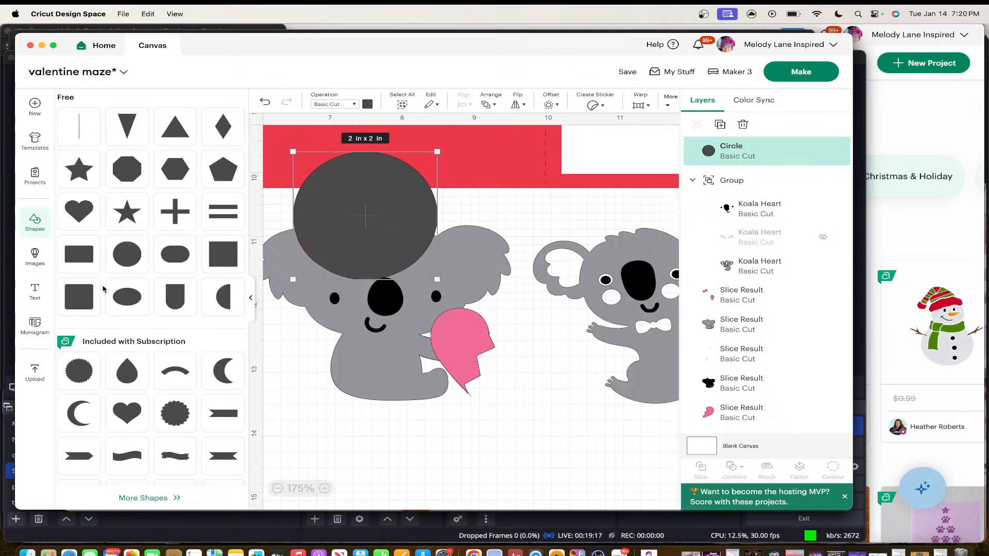
pyautogui.click(251, 301)
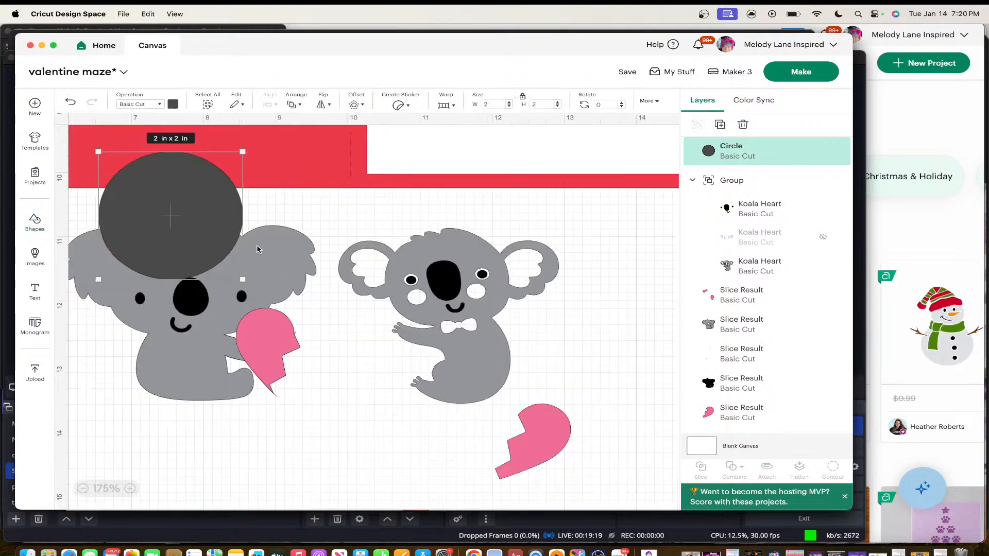
pyautogui.moveTo(192, 199); pyautogui.dragTo(384, 357)
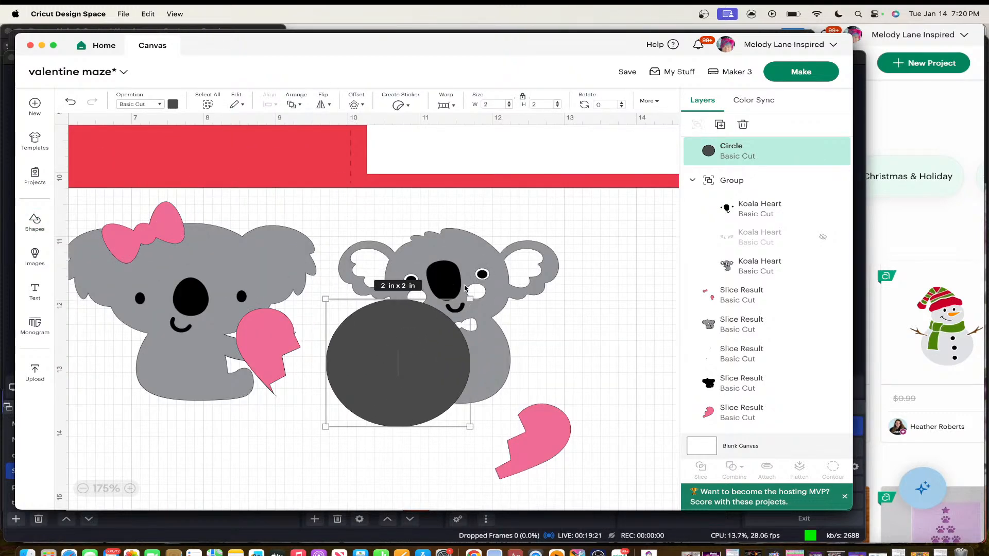
pyautogui.moveTo(469, 292); pyautogui.dragTo(446, 350)
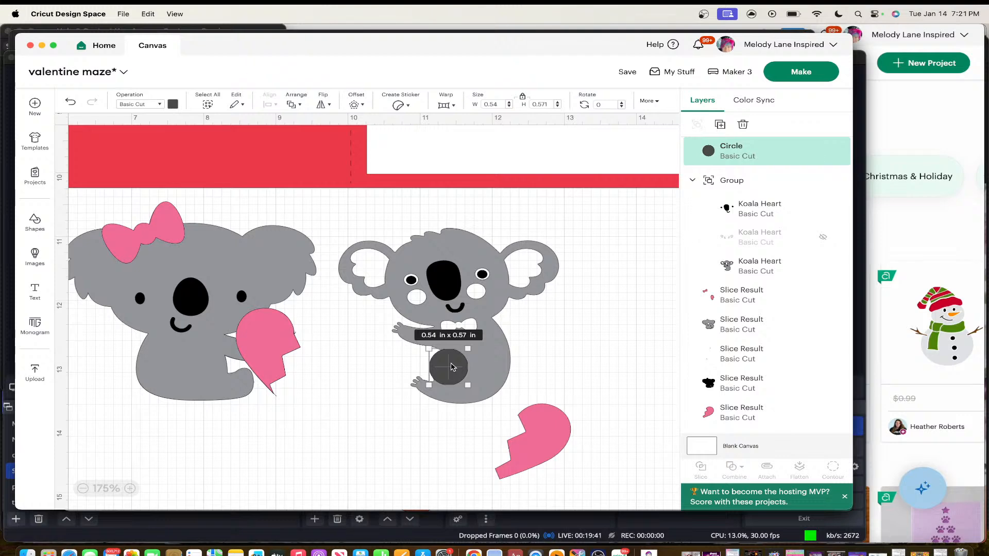
# Duplicate the small circle and set the copy to the right of the right koala
pyautogui.press('super+d')
pyautogui.click(463, 448)
pyautogui.moveTo(482, 397); pyautogui.dragTo(592, 323)
# Unite the belly circle with the right koala group into one shape
pyautogui.click(451, 367)
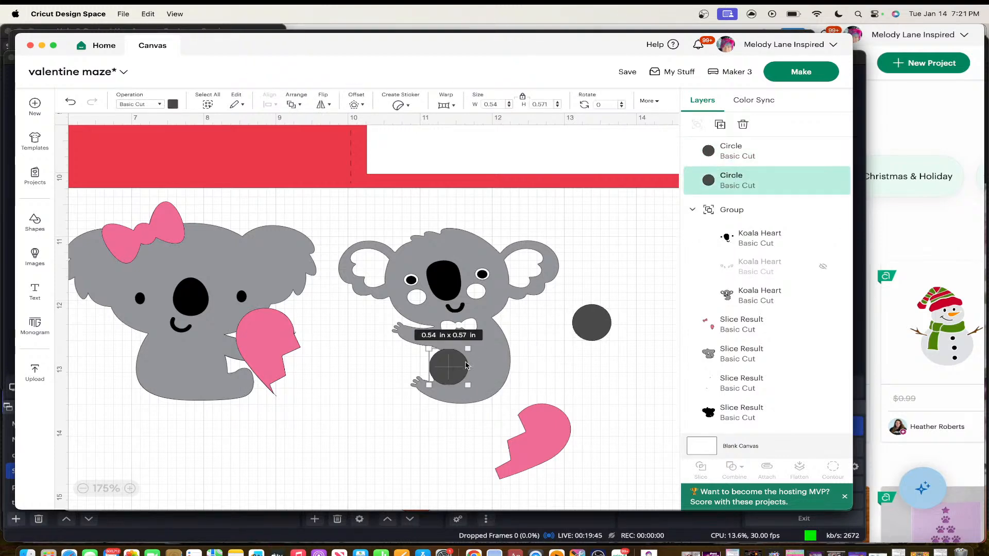
pyautogui.keyDown('shift'); pyautogui.click(493, 365); pyautogui.keyUp('shift')
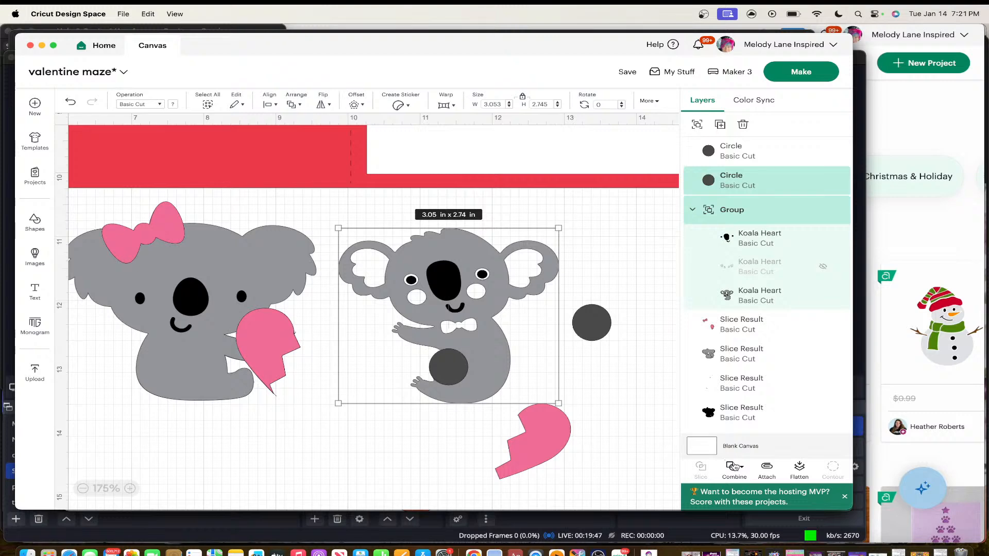
pyautogui.click(735, 467)
pyautogui.click(748, 356)
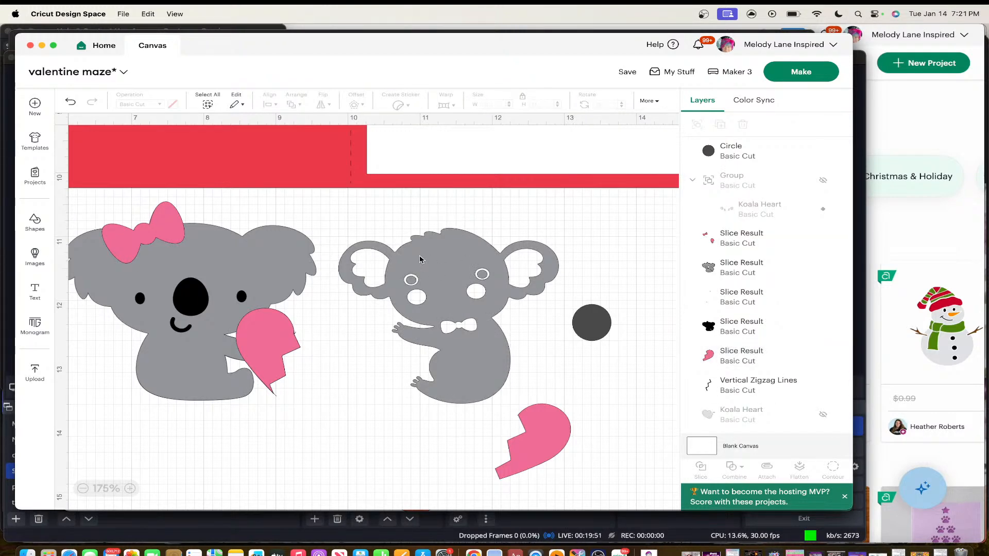
# Try hiding all inner contours of the united right koala to make it a solid silhouette
pyautogui.click(439, 283)
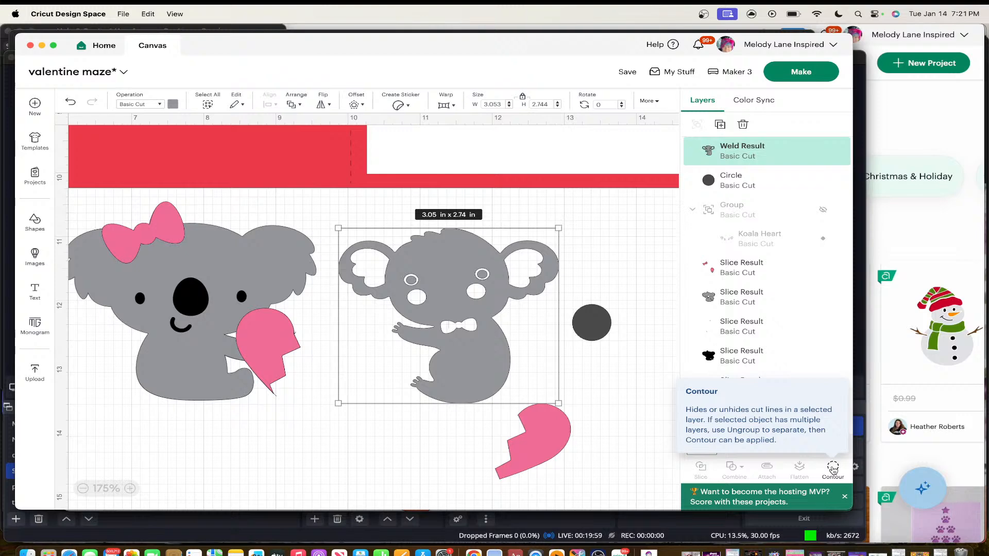
pyautogui.click(833, 469)
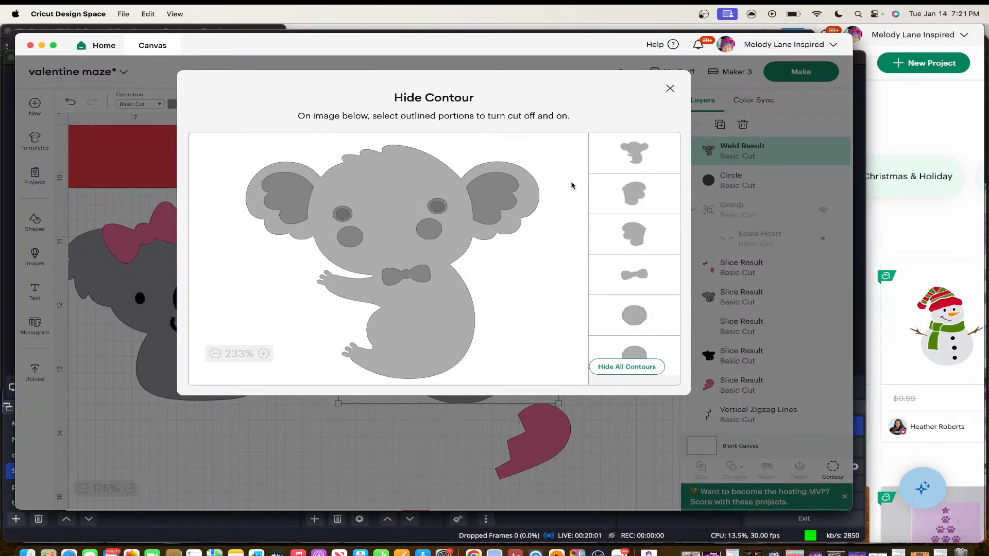
pyautogui.click(642, 367)
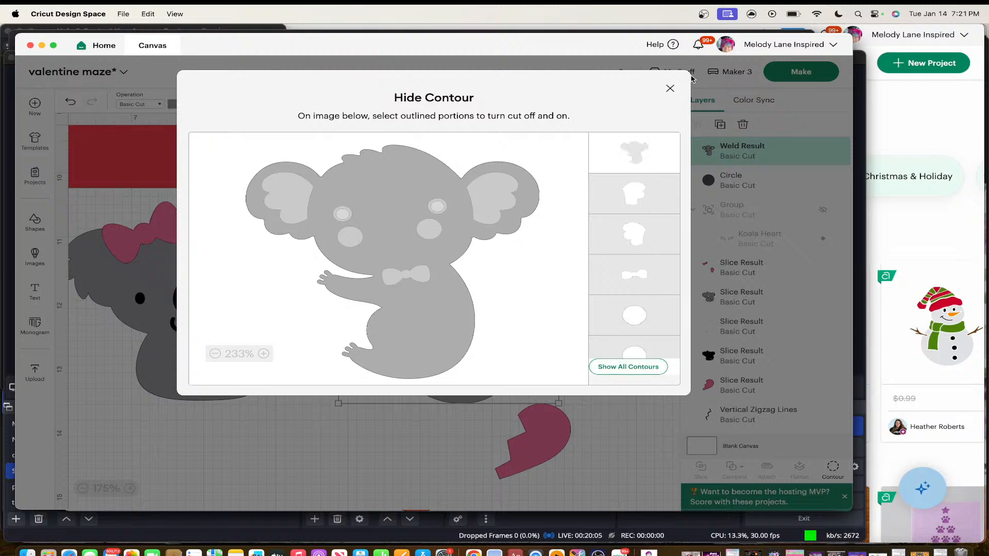
pyautogui.click(670, 89)
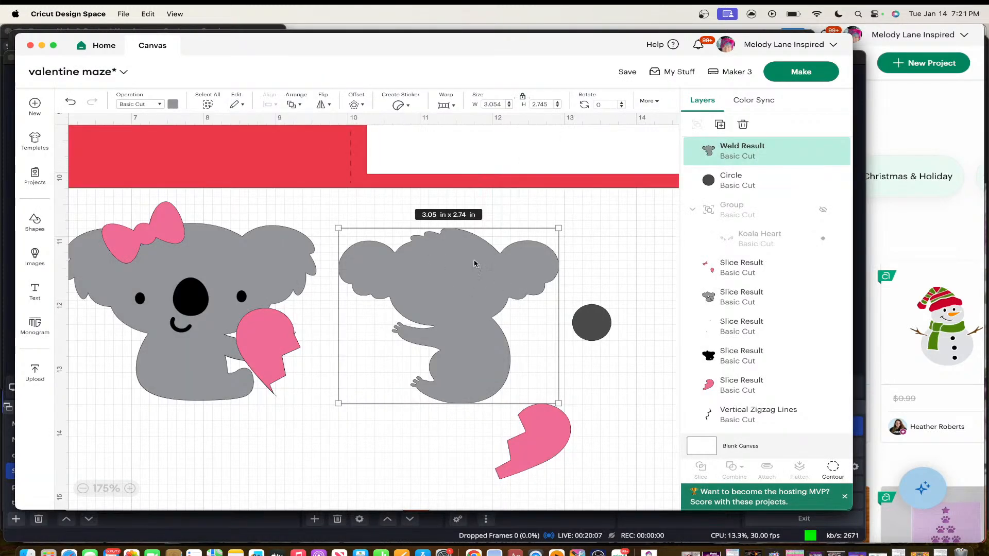
# Try sending the right koala silhouette to the back, and return it to the front
pyautogui.rightClick(451, 273)
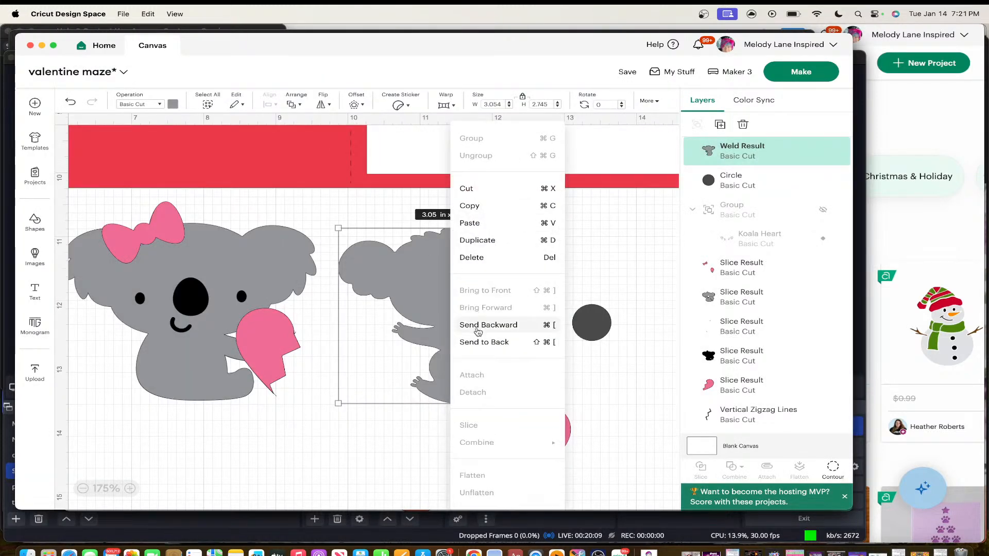
pyautogui.click(499, 342)
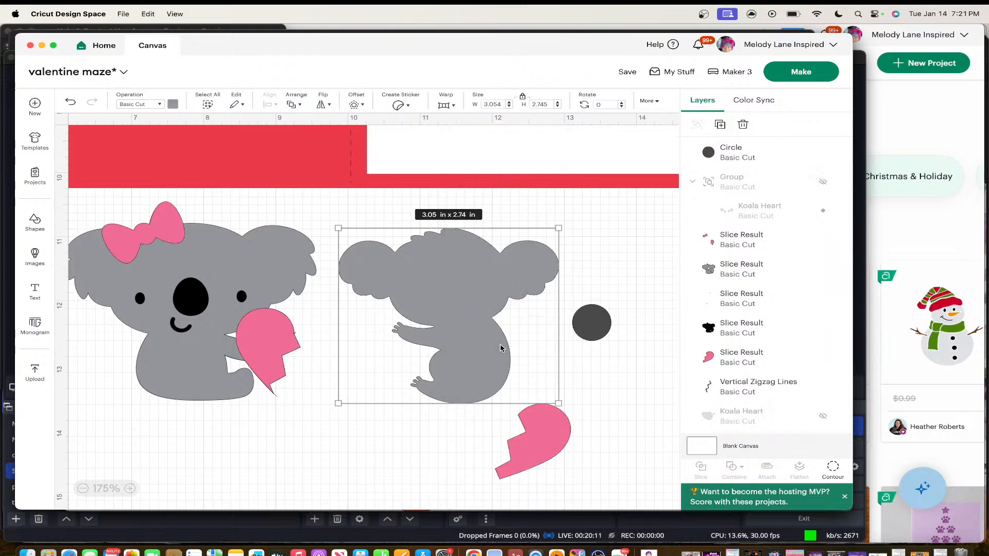
pyautogui.rightClick(461, 291)
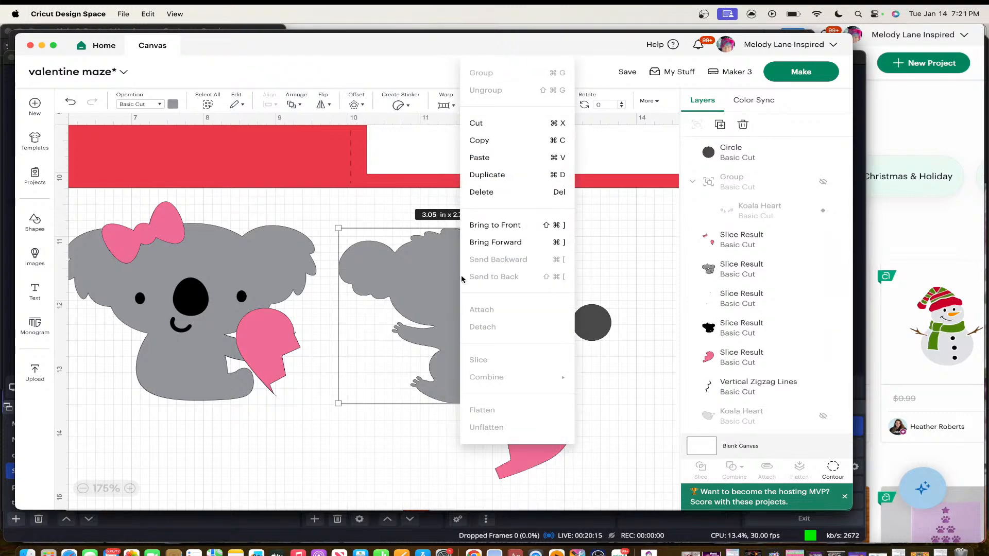
pyautogui.click(475, 225)
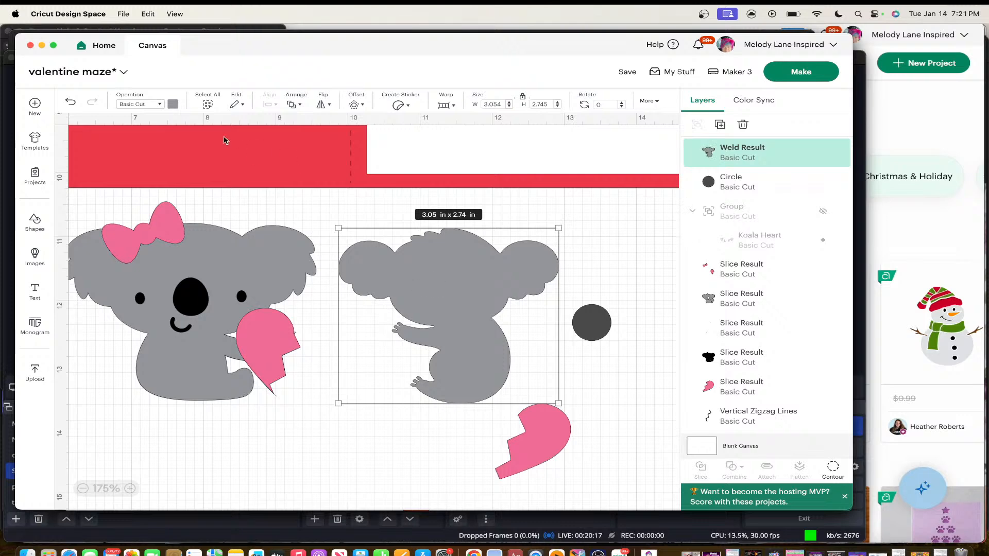
# Undo the layer reordering and the contour hiding on the right koala
pyautogui.click(69, 103)
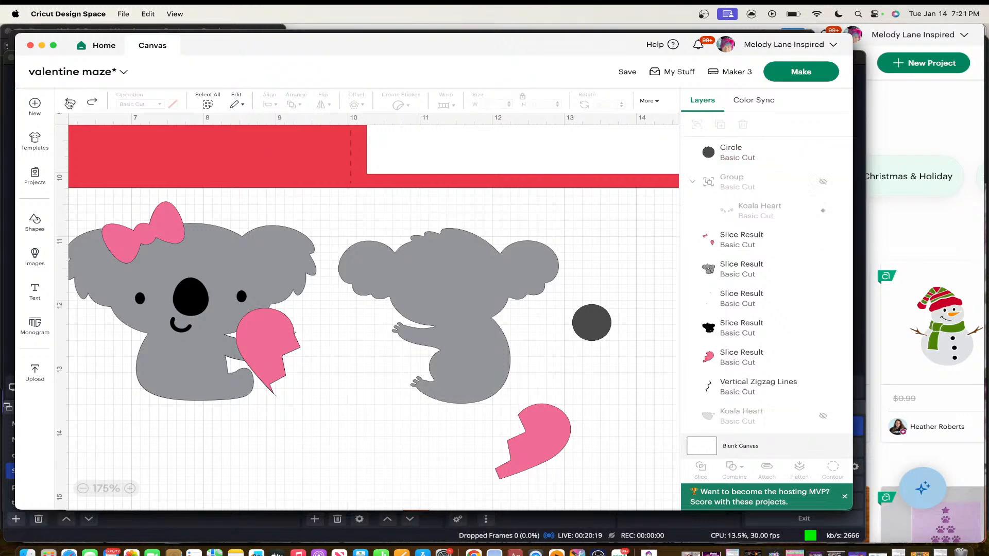
pyautogui.click(70, 103)
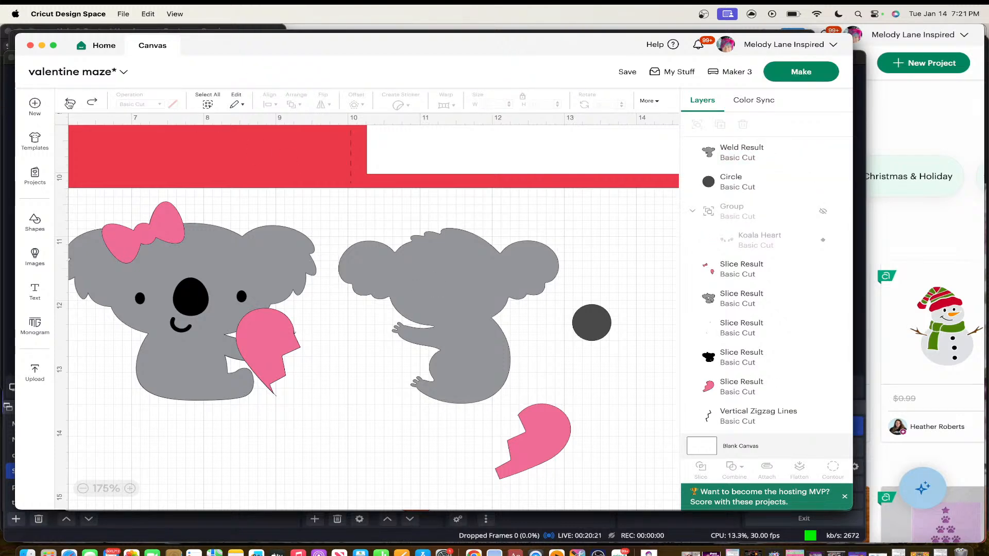
pyautogui.click(70, 104)
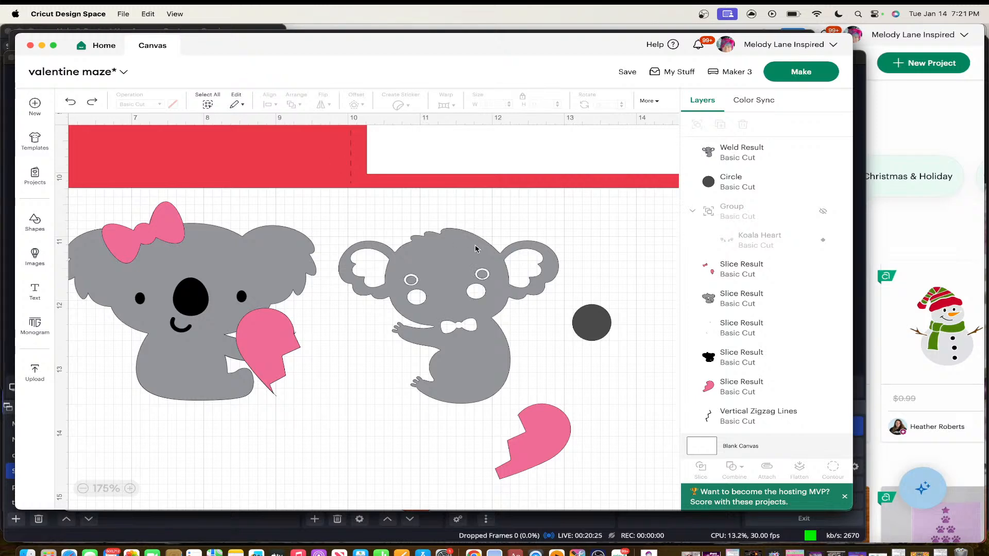
# Try hiding the right koala's ear, cheek, bow tie and other inner contours while keeping the cut lines around both eyes
pyautogui.click(469, 276)
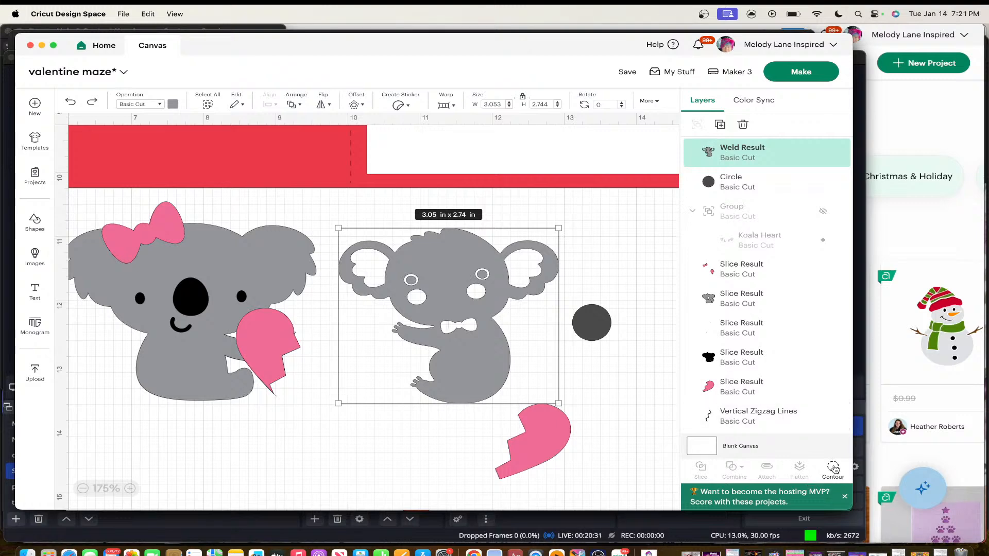
pyautogui.click(833, 469)
pyautogui.click(599, 369)
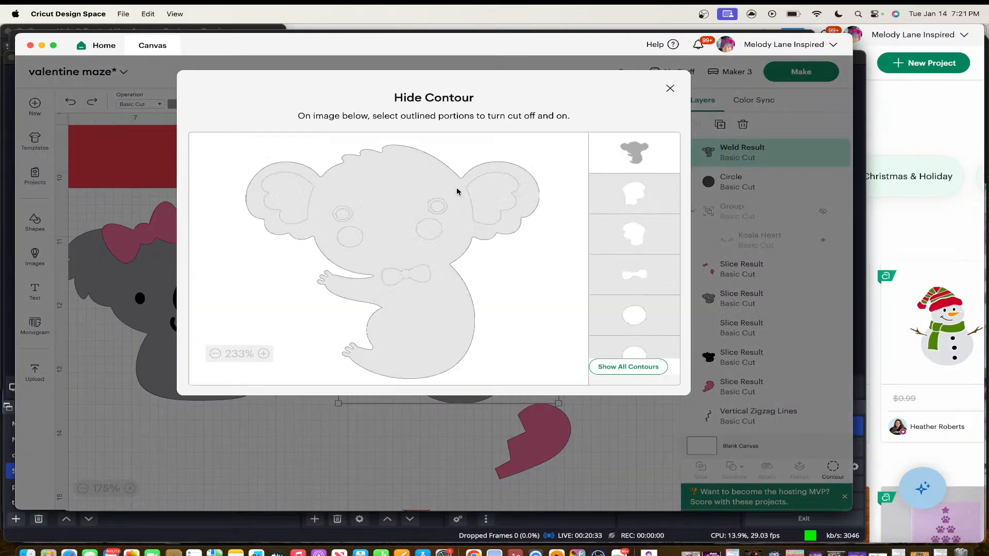
pyautogui.click(336, 212)
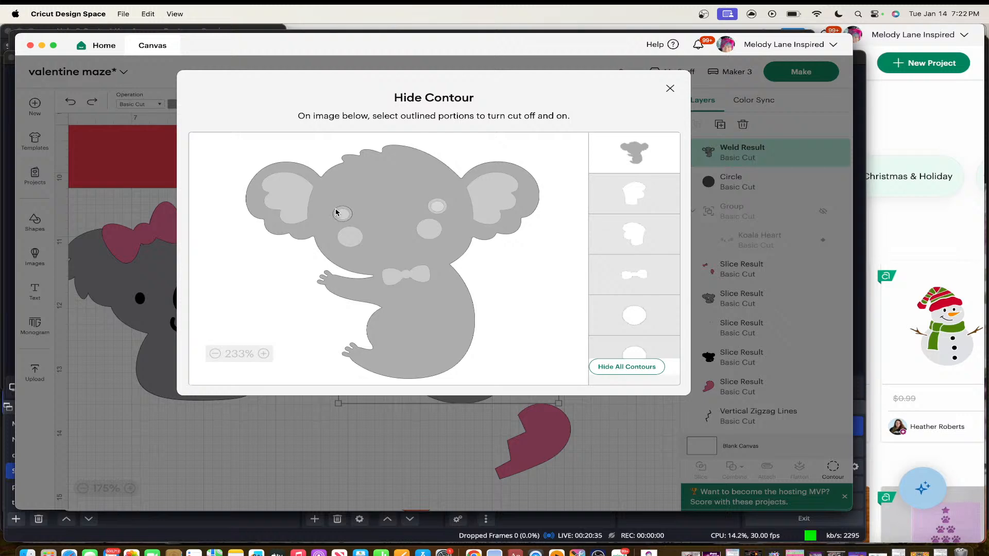
pyautogui.click(442, 206)
pyautogui.click(443, 206)
pyautogui.click(341, 216)
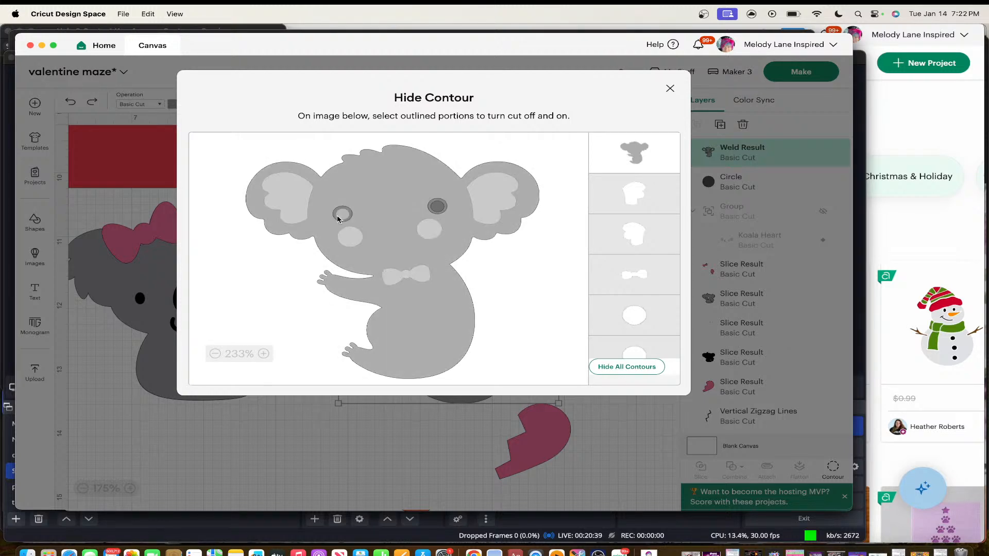
pyautogui.click(442, 335)
pyautogui.click(670, 89)
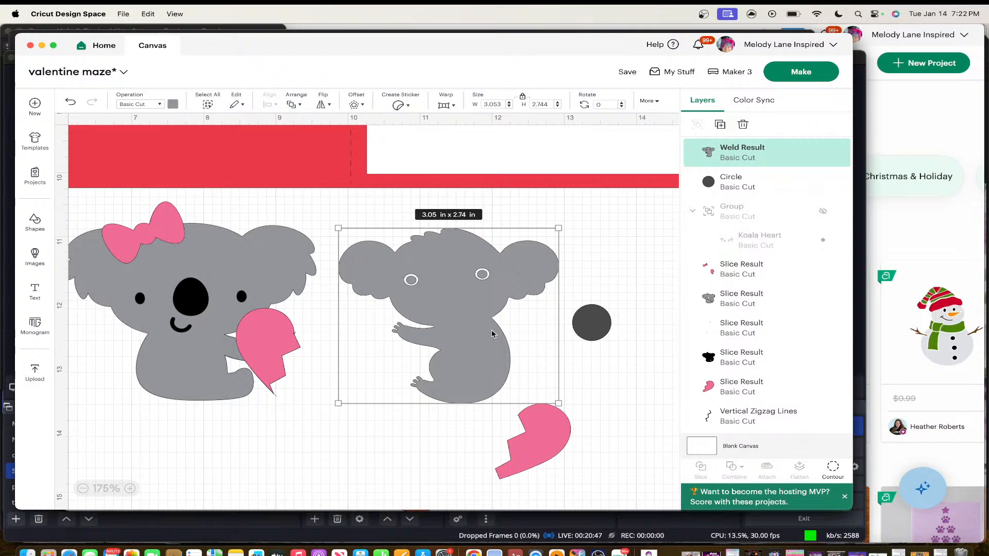
# Try moving the right heart half against the left half held by the left koala
pyautogui.rightClick(473, 323)
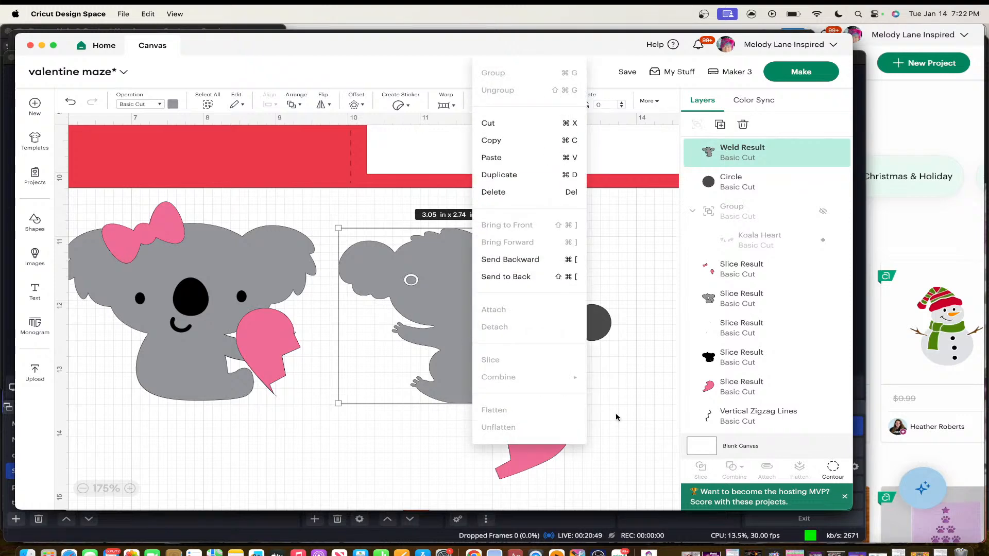
pyautogui.moveTo(546, 453); pyautogui.dragTo(321, 362)
pyautogui.click(502, 362)
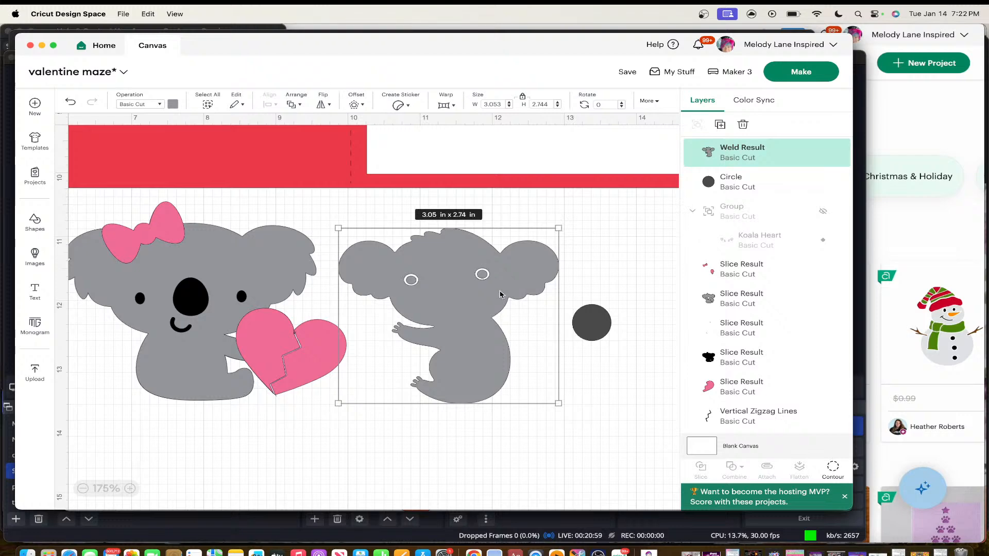
# Undo the heart half's move, the contour changes and the union of the belly circle with the right koala group
pyautogui.click(69, 102)
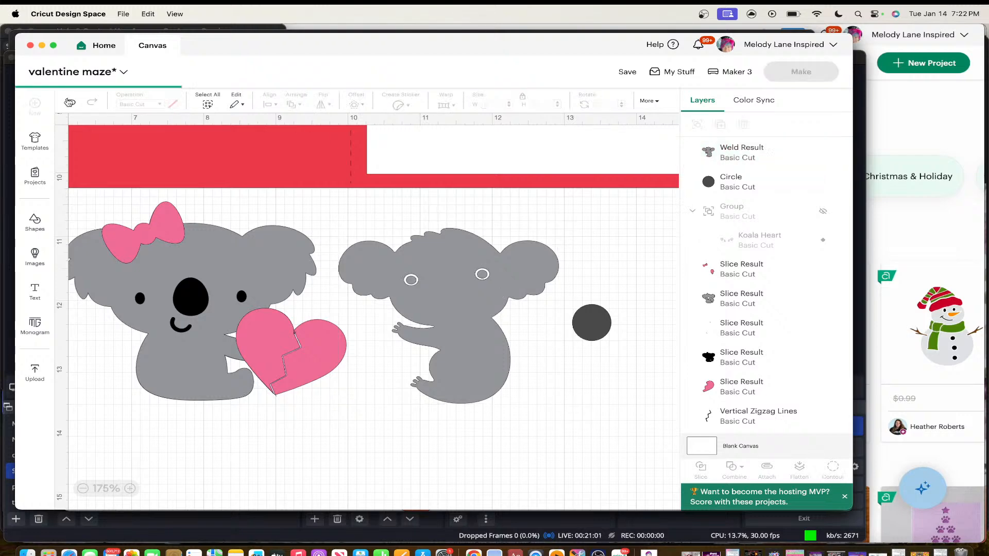
pyautogui.click(69, 102)
pyautogui.click(70, 102)
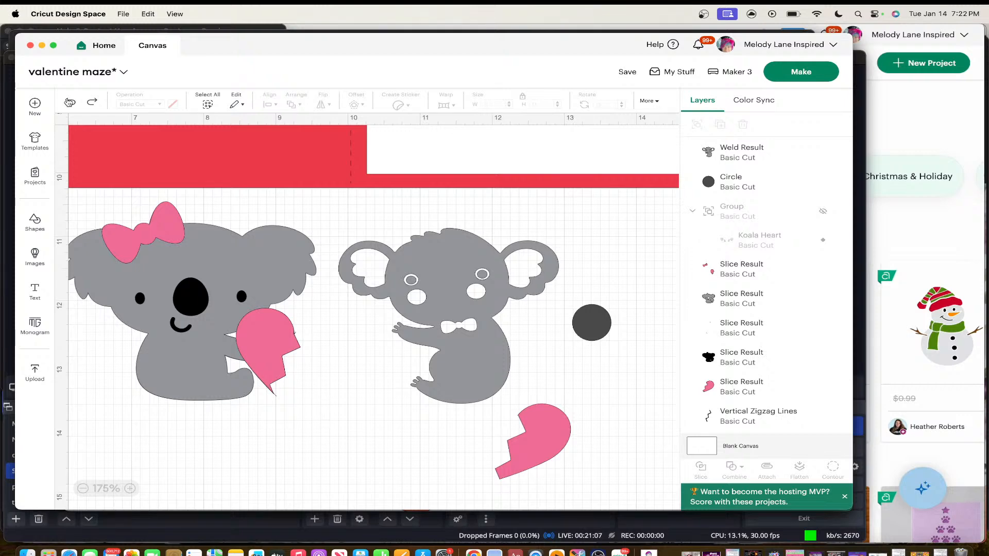
pyautogui.click(70, 102)
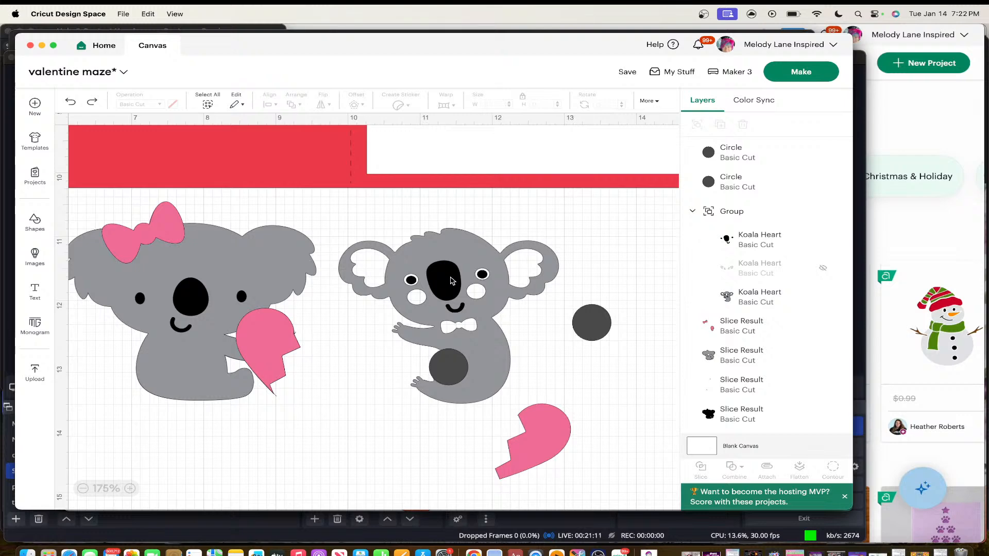
# Ungroup the right koala and weld the belly circle to its grey body layer only
pyautogui.click(479, 258)
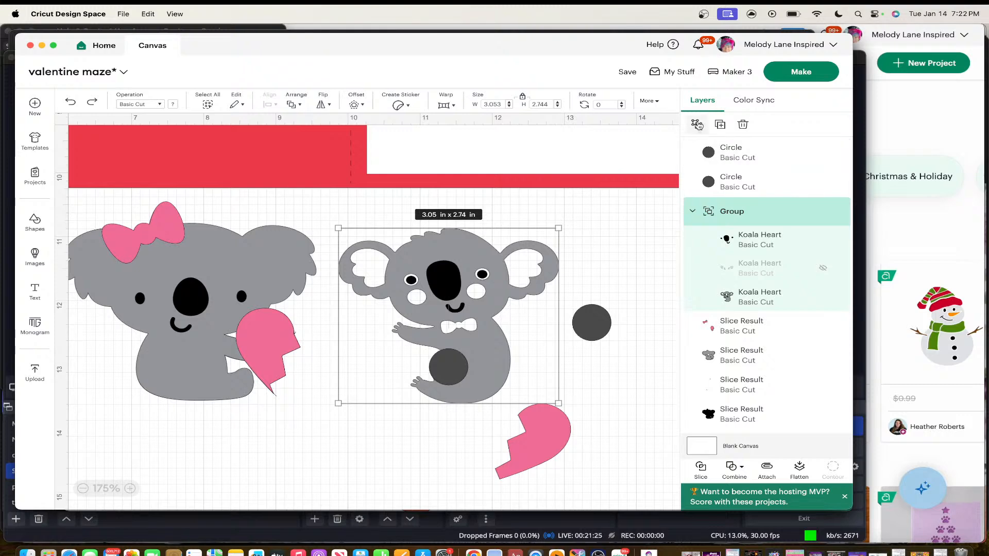
pyautogui.click(697, 125)
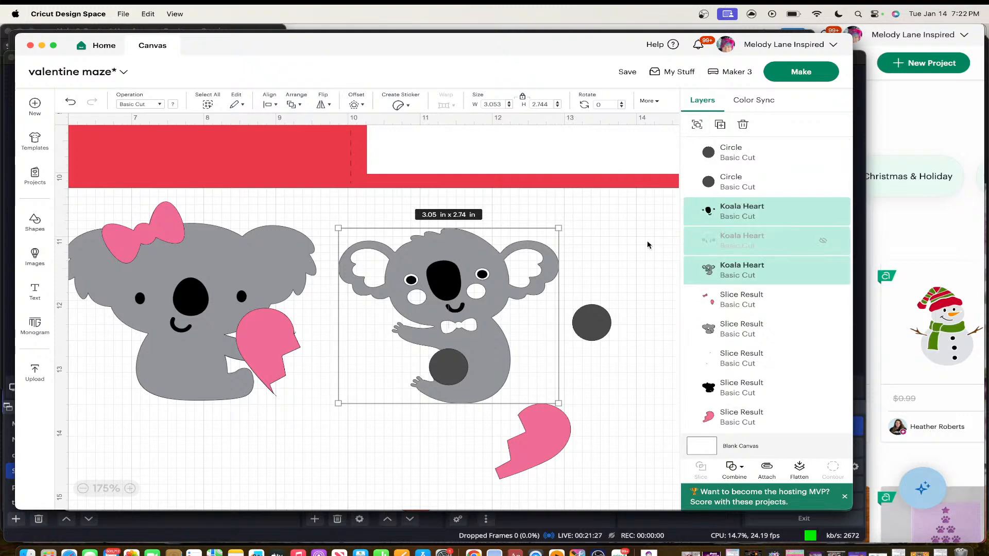
pyautogui.click(570, 292)
pyautogui.click(454, 365)
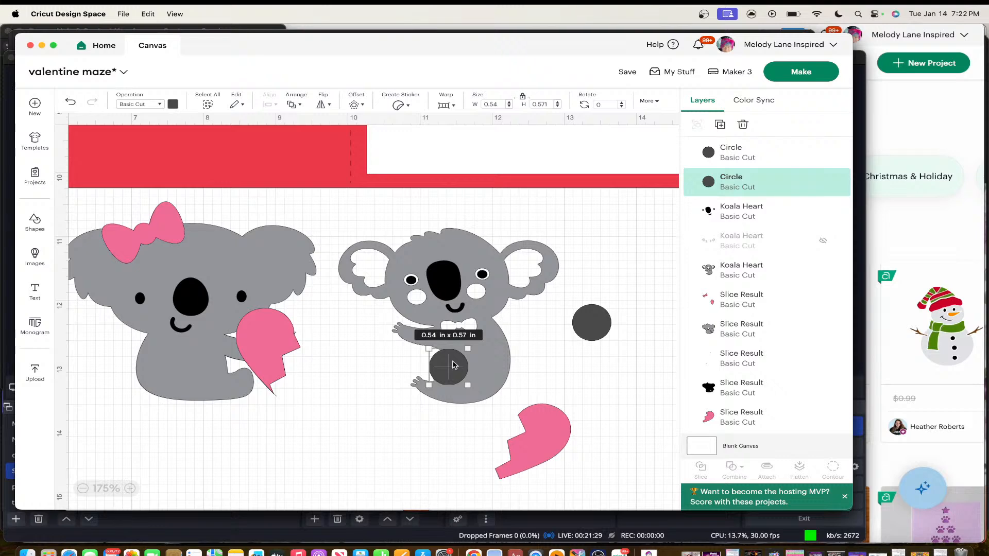
pyautogui.keyDown('shift'); pyautogui.click(492, 371); pyautogui.keyUp('shift')
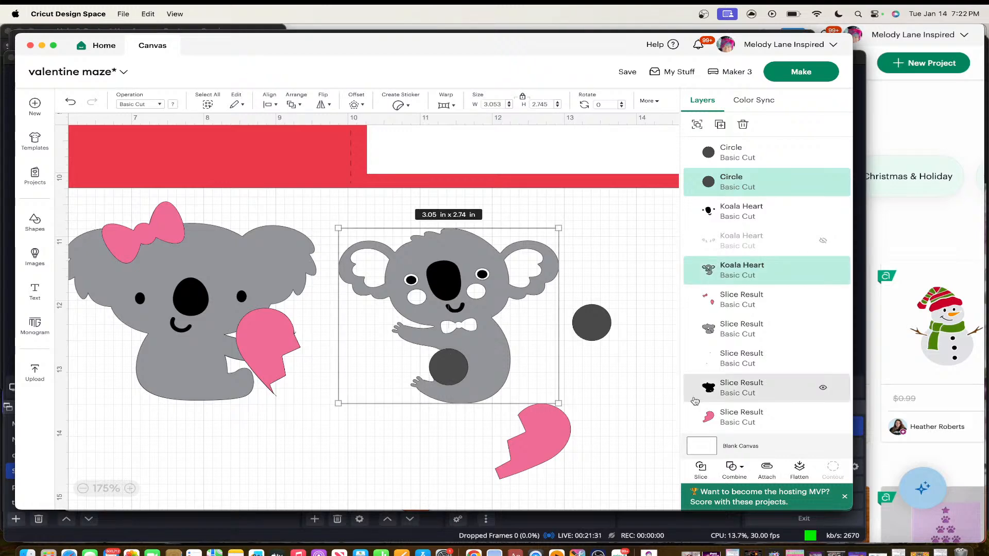
pyautogui.click(735, 467)
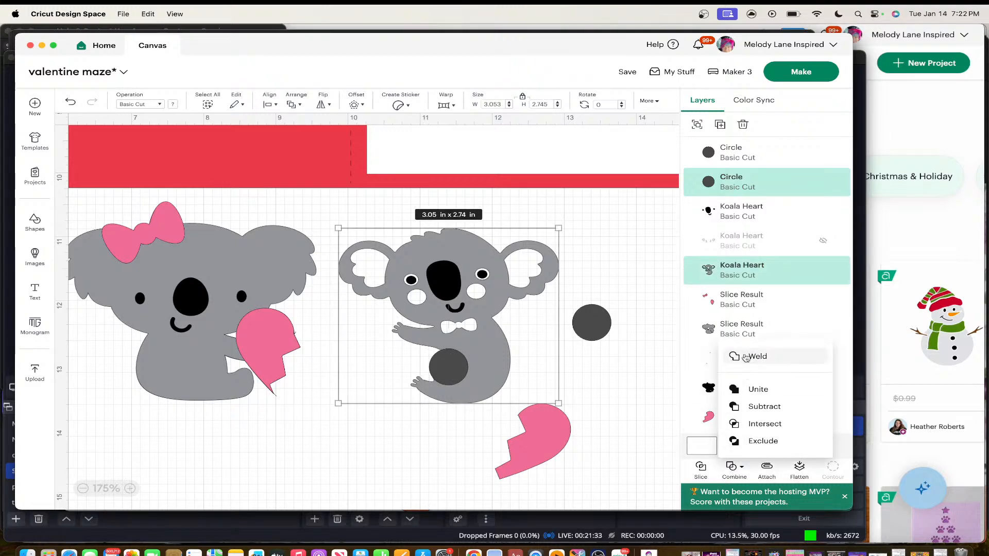
pyautogui.click(746, 356)
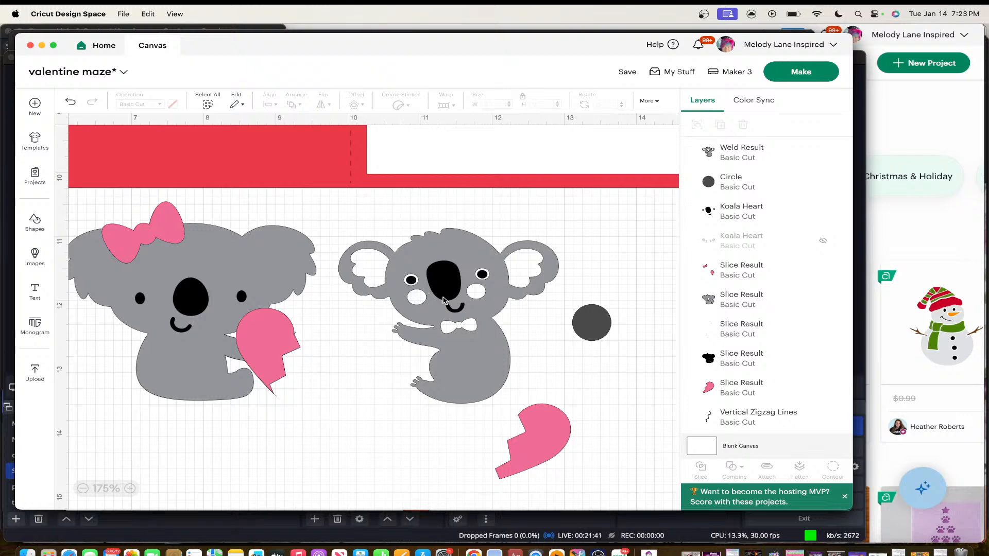
# Hide all contours of the welded right koala body and send it to the back behind the black face layer
pyautogui.click(485, 334)
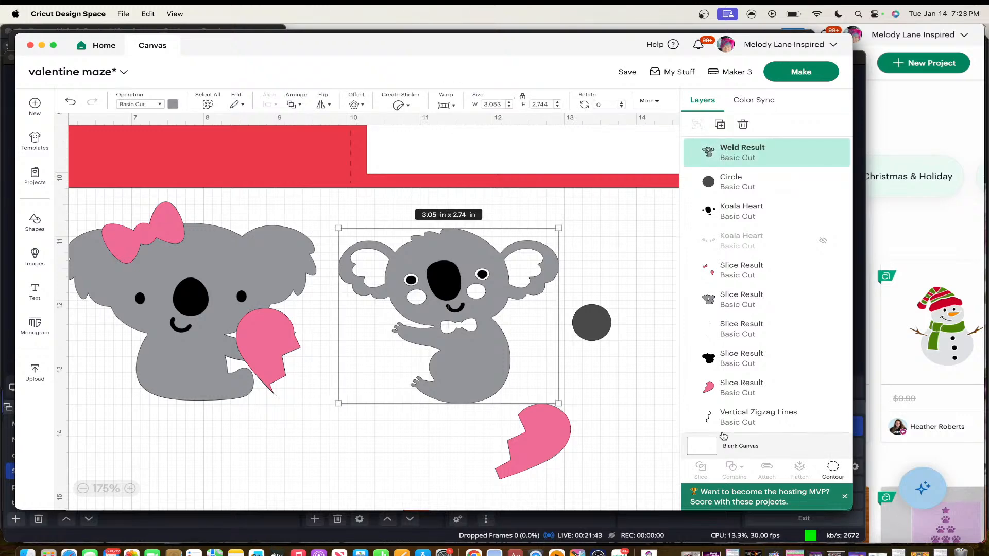
pyautogui.click(823, 469)
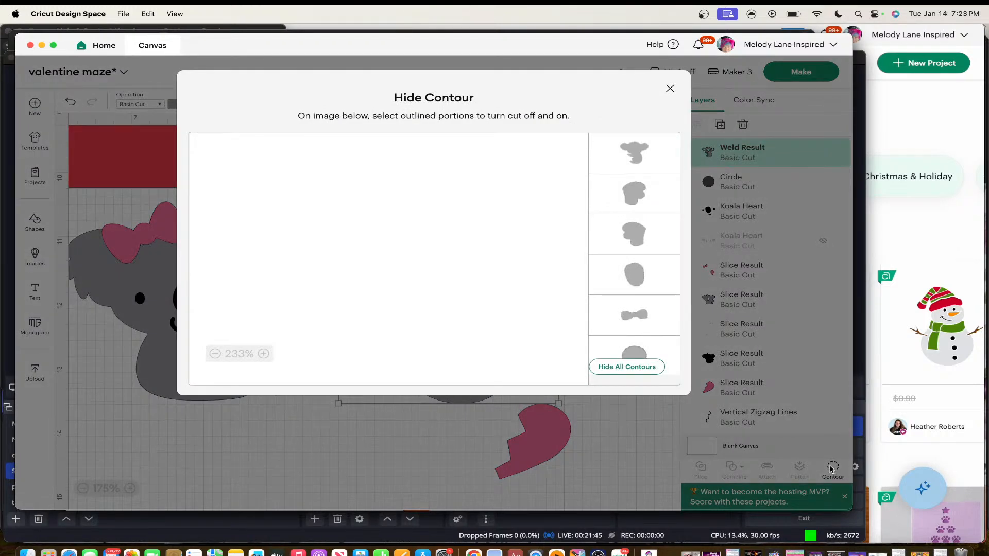
pyautogui.click(627, 367)
pyautogui.click(670, 88)
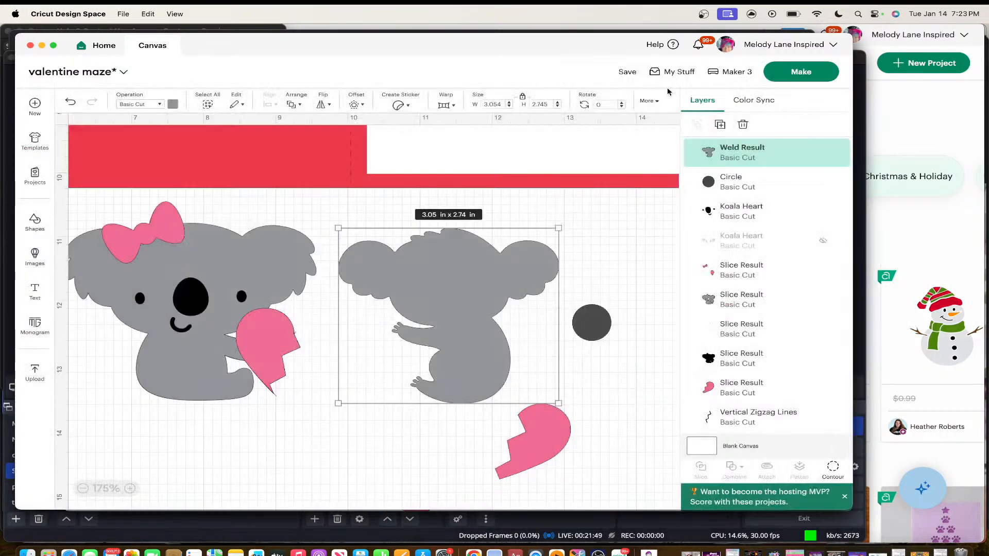
pyautogui.rightClick(449, 285)
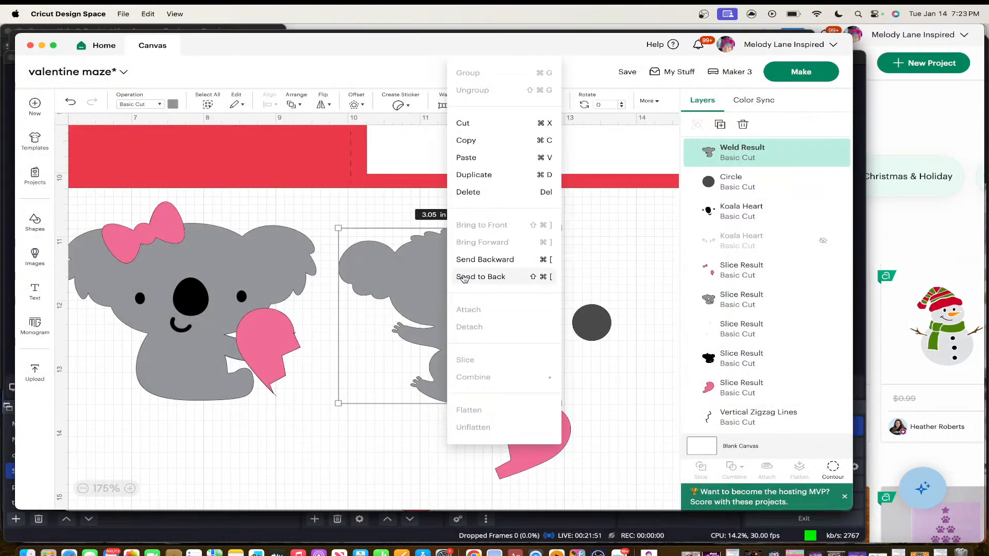
pyautogui.click(463, 277)
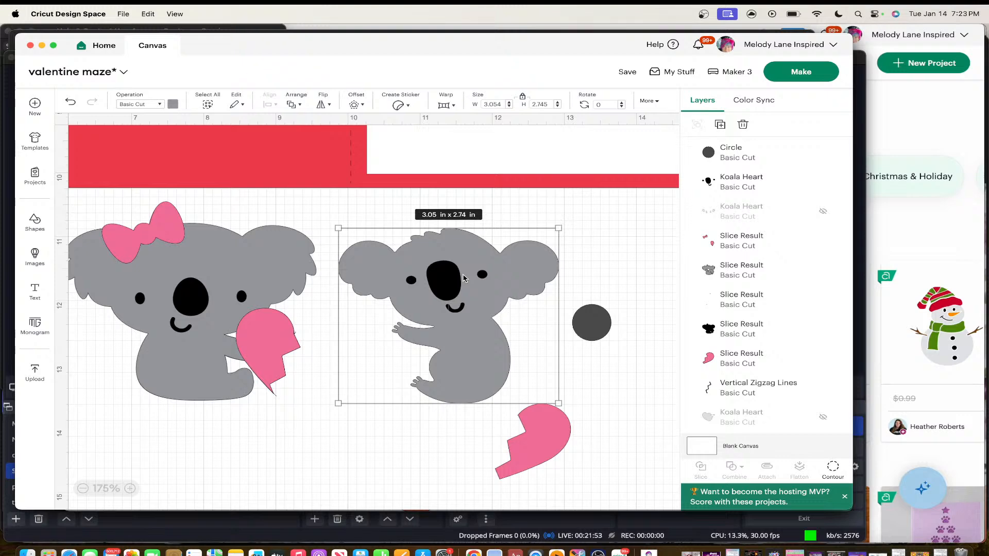
# Move the right heart half between the right koala's paws, facing the left half
pyautogui.moveTo(537, 441); pyautogui.dragTo(379, 355)
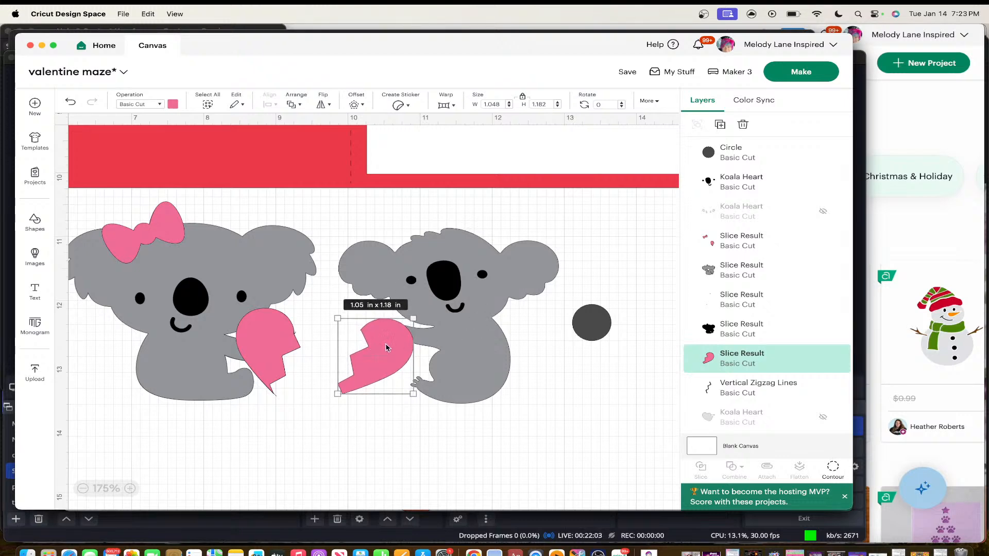
pyautogui.moveTo(372, 353); pyautogui.dragTo(372, 353)
# Duplicate the right heart half and use Contour on the copy to show only the bow, hiding its heart half
pyautogui.rightClick(372, 353)
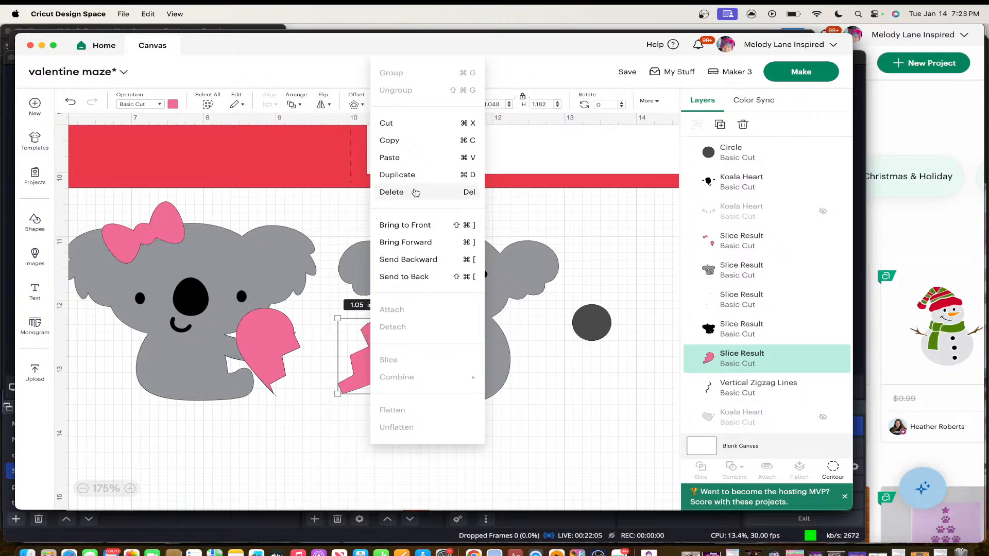
pyautogui.click(414, 180)
pyautogui.moveTo(422, 392); pyautogui.dragTo(551, 399)
pyautogui.click(833, 467)
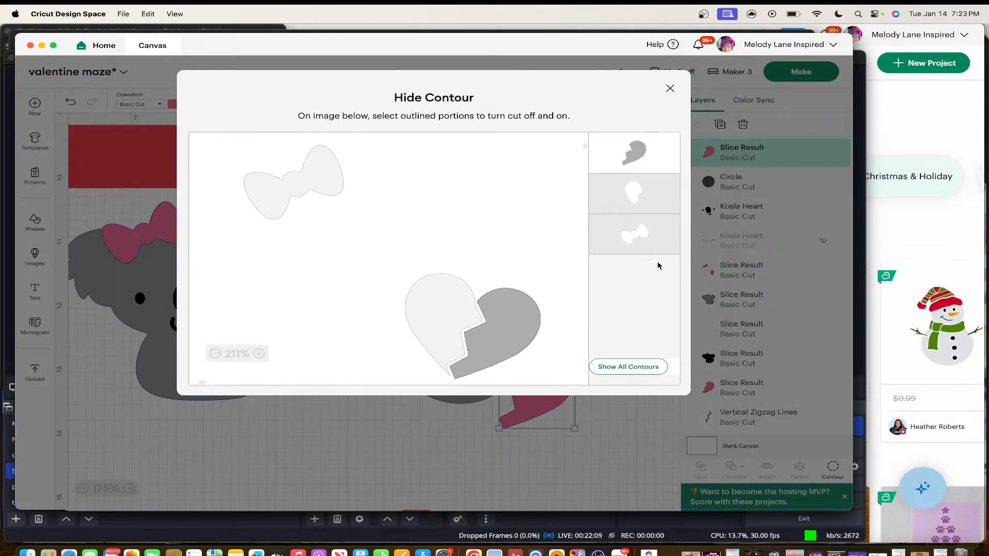
pyautogui.click(313, 177)
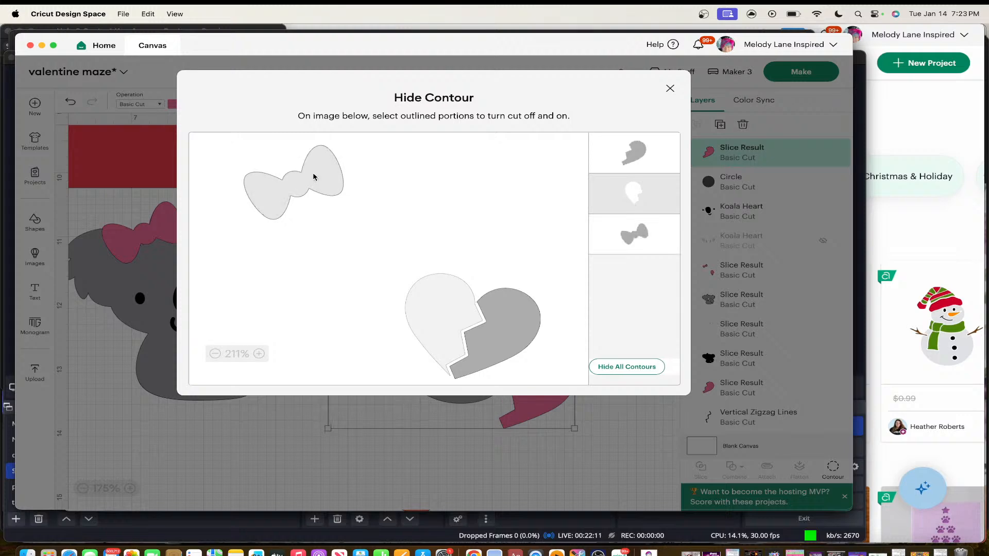
pyautogui.click(508, 323)
pyautogui.click(513, 322)
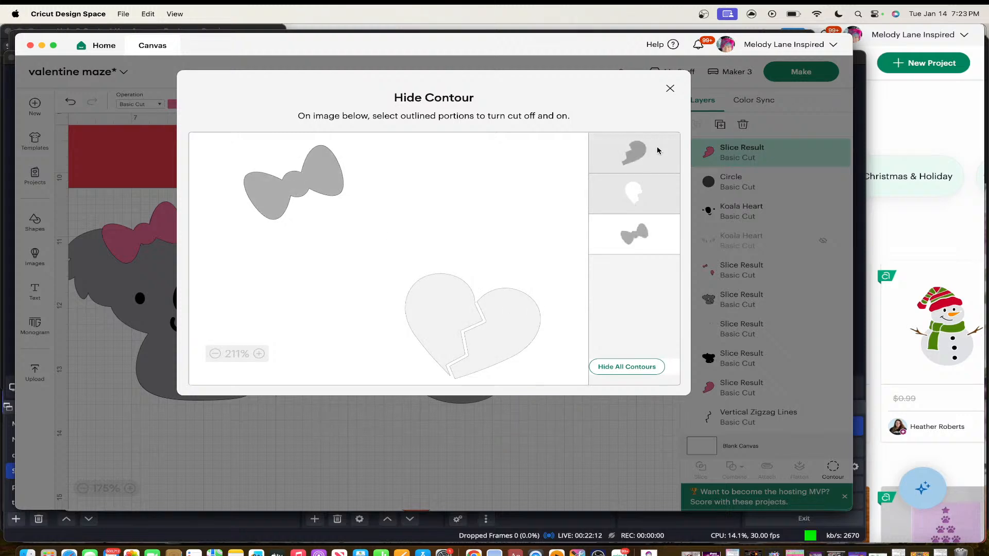
pyautogui.click(670, 88)
# Place the bow under the right koala's chin at about 0.69 x 0.58 in, tilted about 16°, and delete the leftover dark grey circle
pyautogui.moveTo(385, 260); pyautogui.dragTo(483, 332)
pyautogui.moveTo(509, 364); pyautogui.dragTo(475, 337)
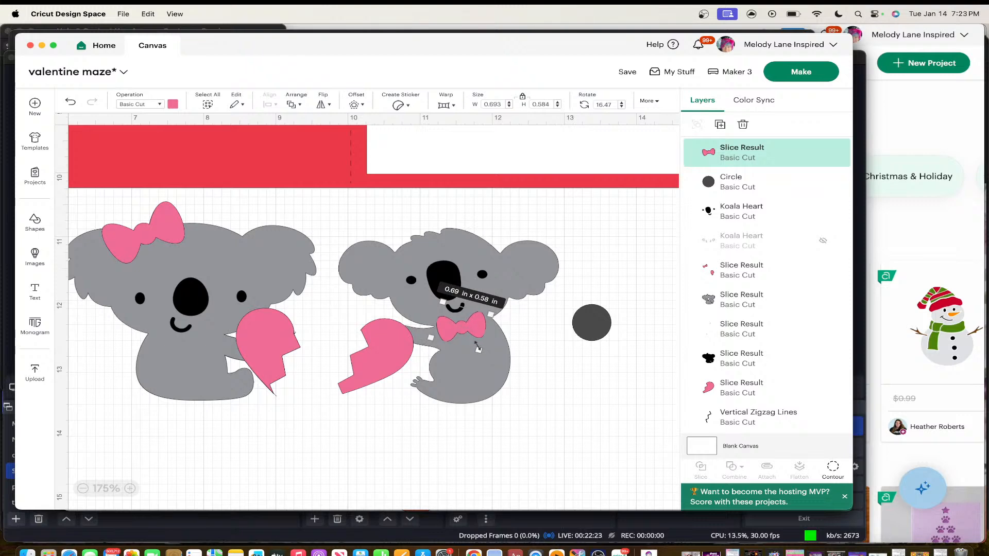
pyautogui.click(580, 378)
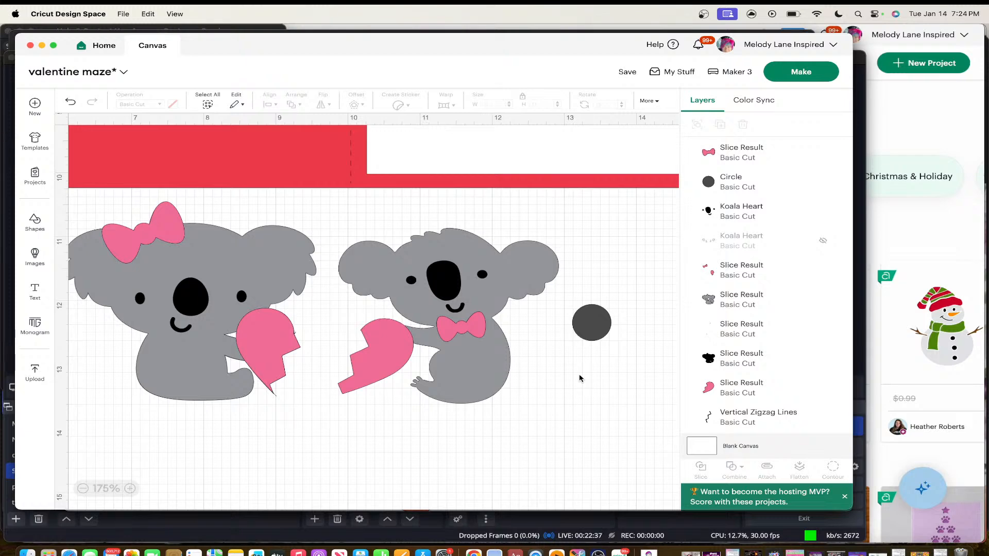
pyautogui.click(587, 340)
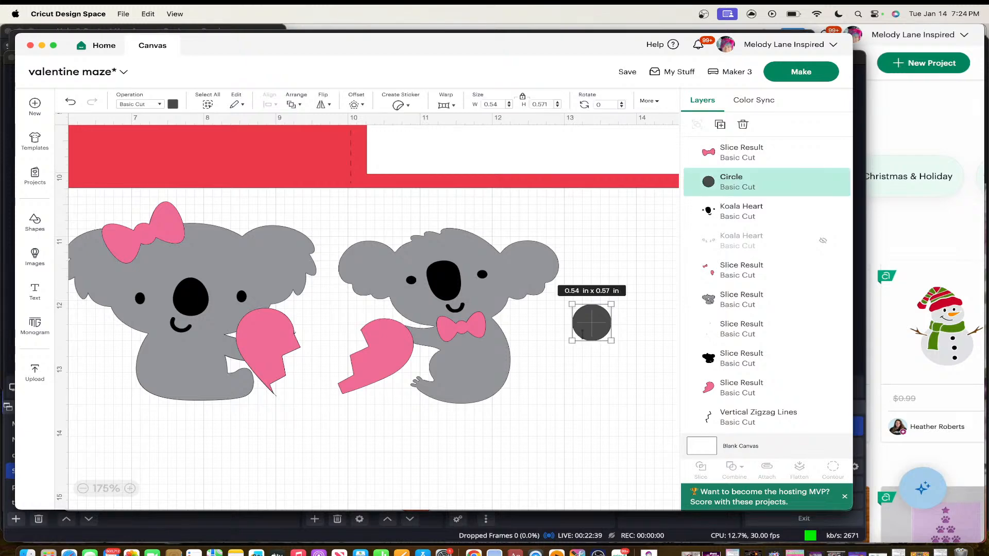
pyautogui.press('BackSpace')
# Add a square shape and place it on the white panel of the red card
pyautogui.scroll(5, 598, 333)
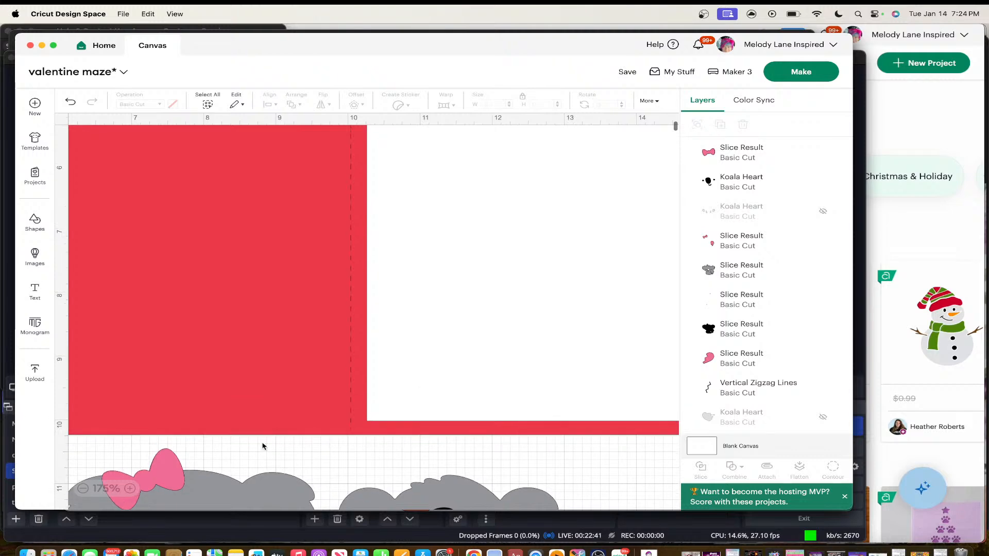
pyautogui.click(82, 489)
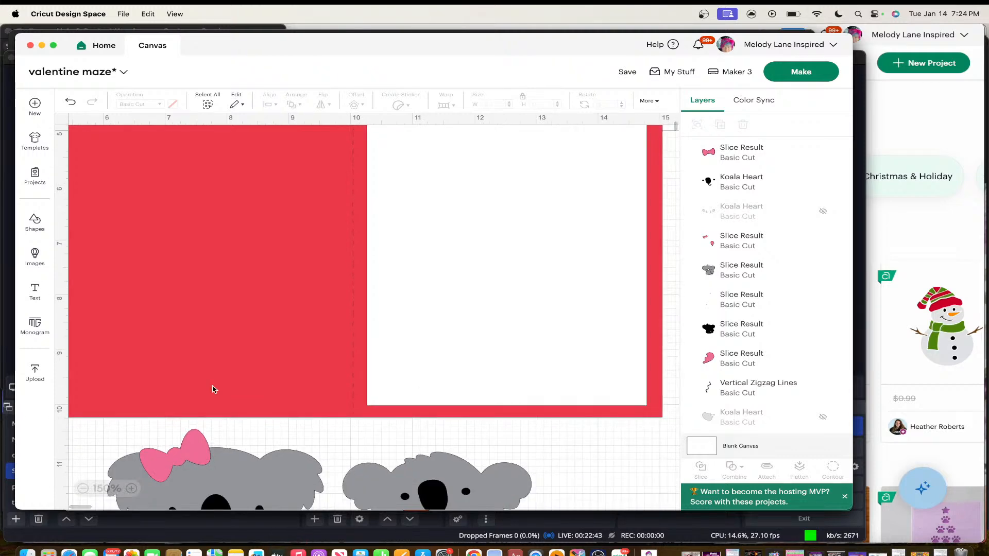
pyautogui.scroll(3, 356, 332)
pyautogui.scroll(2, 355, 331)
pyautogui.hscroll(-1, 355, 331)
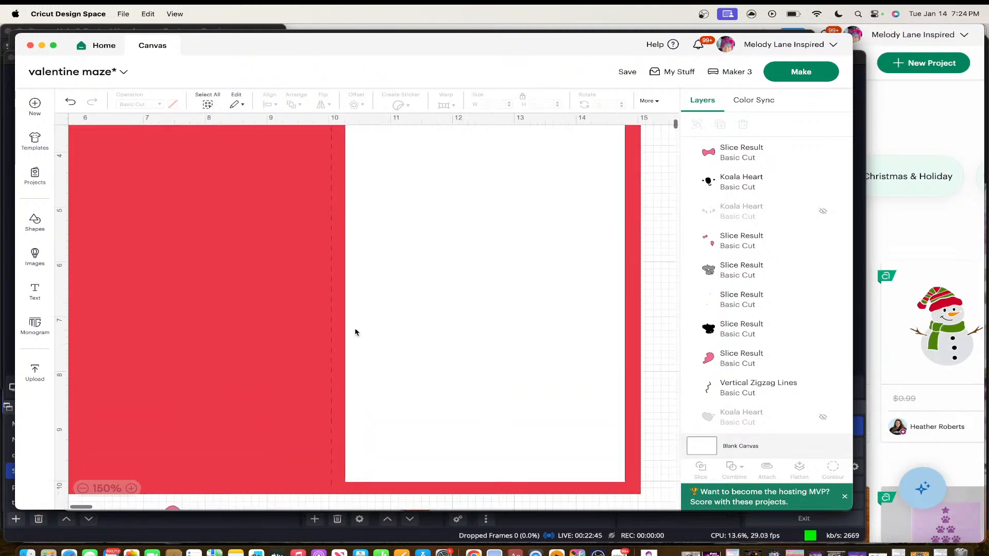
pyautogui.scroll(-1, 355, 332)
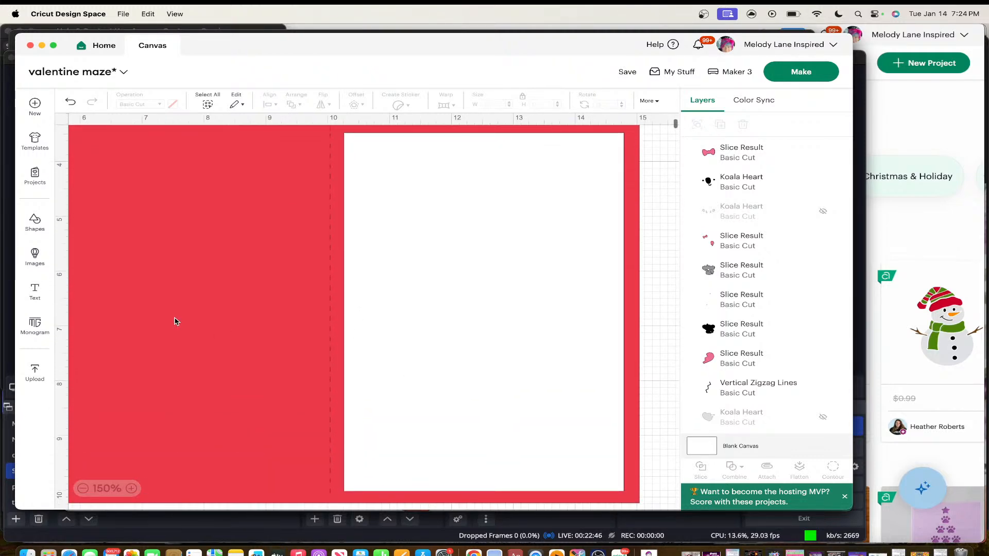
pyautogui.click(37, 220)
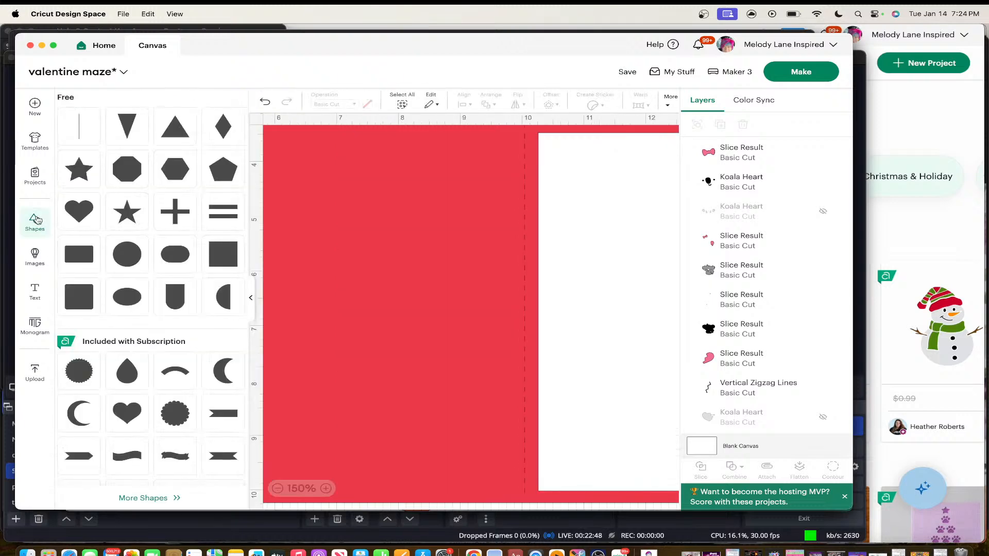
pyautogui.click(222, 258)
pyautogui.moveTo(336, 189); pyautogui.dragTo(456, 246)
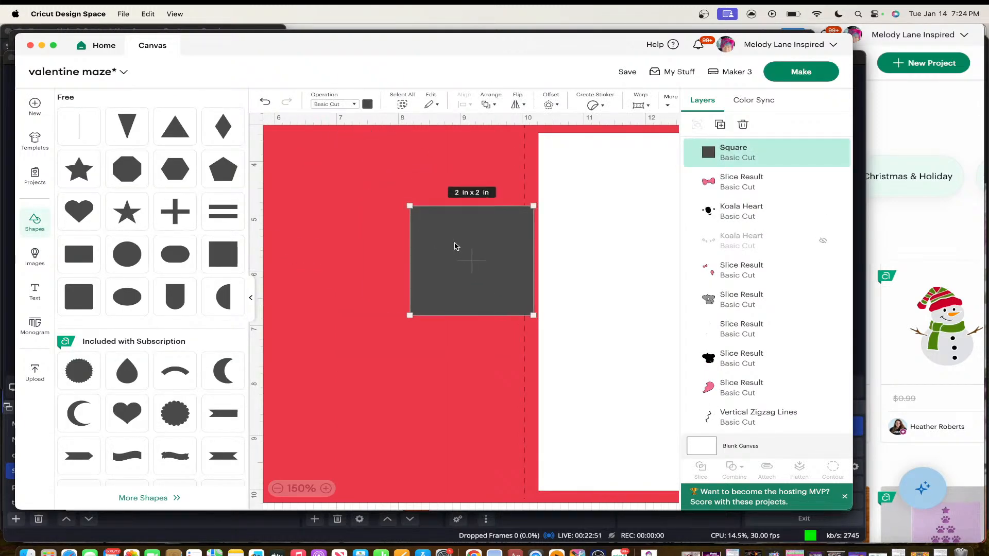
pyautogui.click(251, 298)
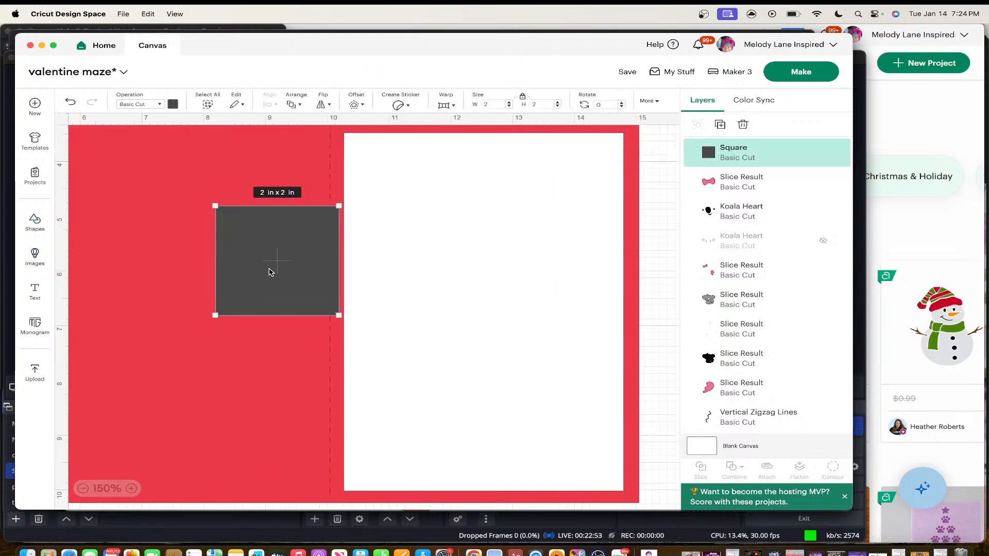
pyautogui.moveTo(270, 272); pyautogui.dragTo(425, 283)
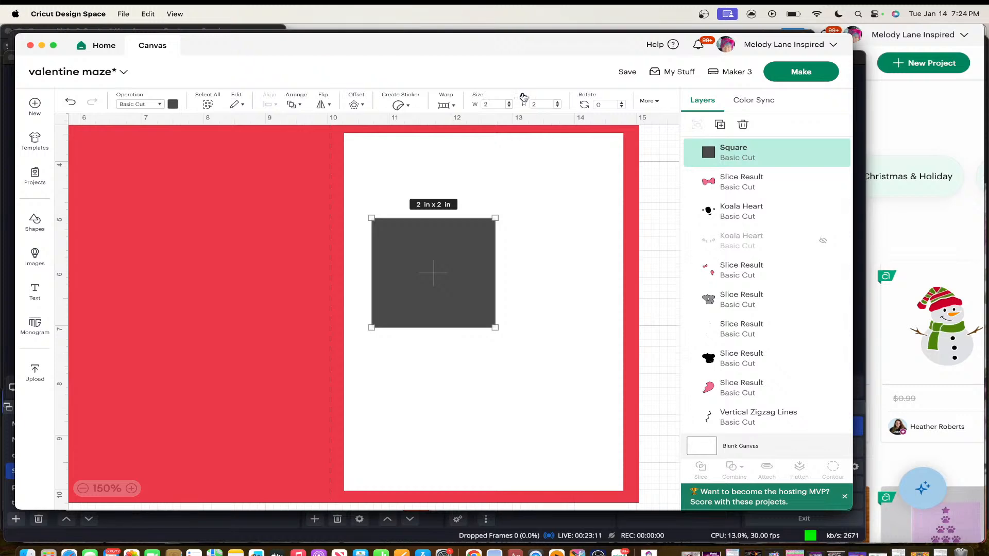
# Unlock the square's proportions and resize it to a bar 4 in wide and 0.25 in high
pyautogui.click(523, 97)
pyautogui.click(547, 104)
pyautogui.click(493, 104)
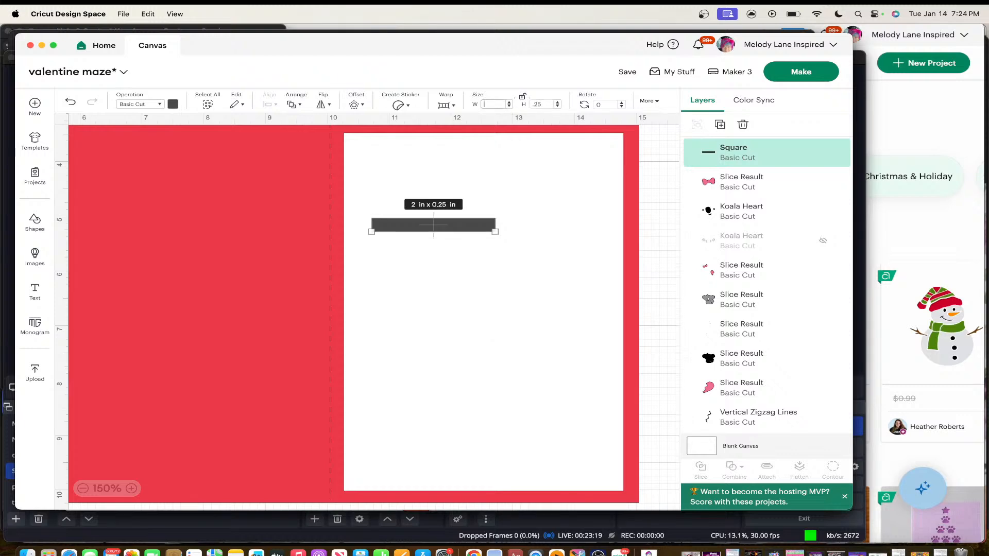
pyautogui.write('4')
pyautogui.press('Return')
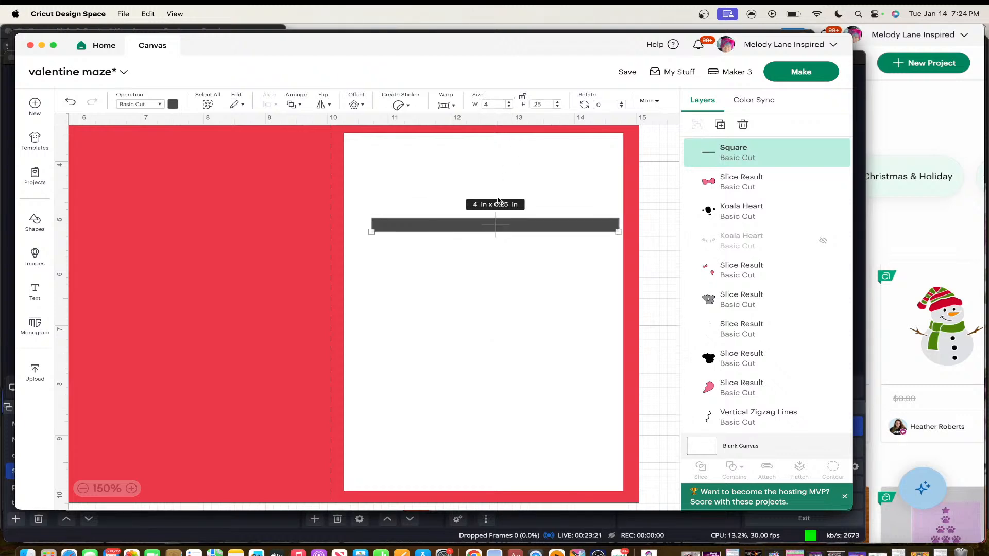
# Rotate the bar to about 89° and move it near the left edge of the white panel
pyautogui.moveTo(487, 225); pyautogui.dragTo(448, 218)
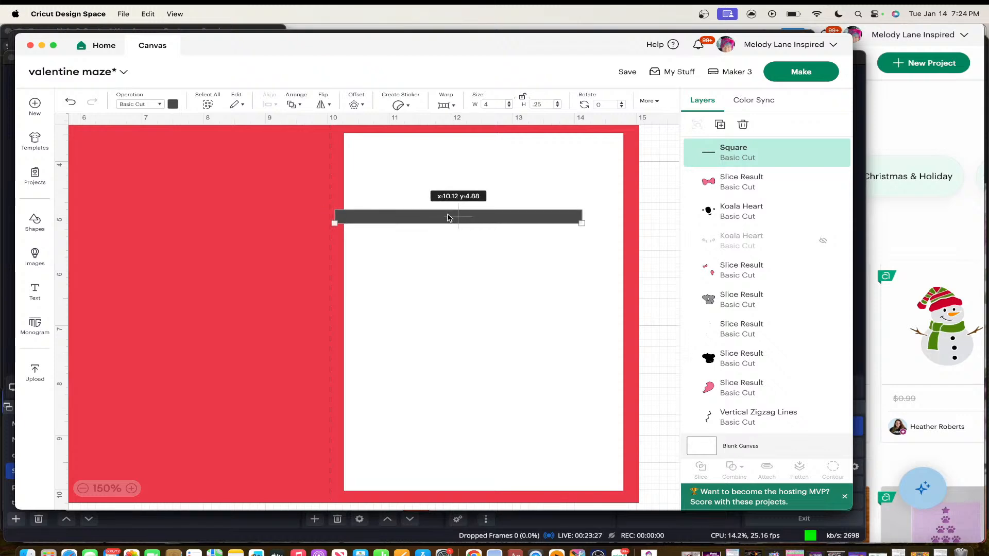
pyautogui.moveTo(448, 217); pyautogui.dragTo(447, 217)
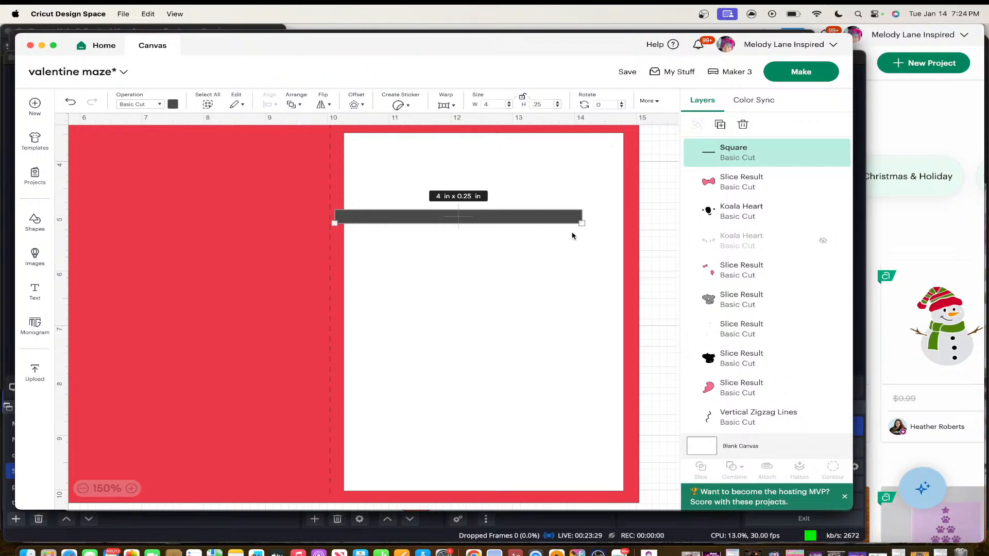
pyautogui.moveTo(586, 230); pyautogui.dragTo(438, 339)
pyautogui.moveTo(460, 298); pyautogui.dragTo(413, 340)
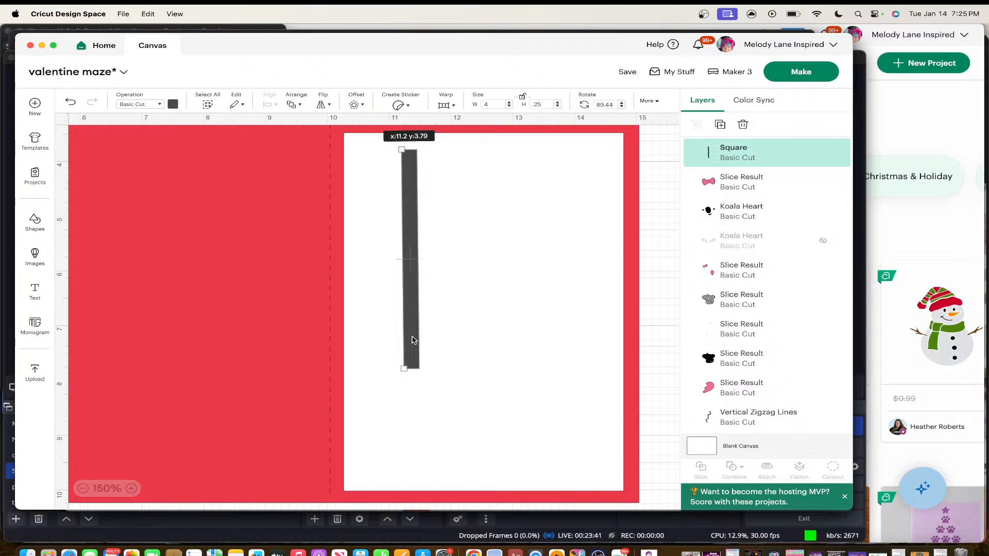
pyautogui.moveTo(412, 340); pyautogui.dragTo(413, 341)
# Lengthen the upright bar to 5.8 in
pyautogui.click(509, 102)
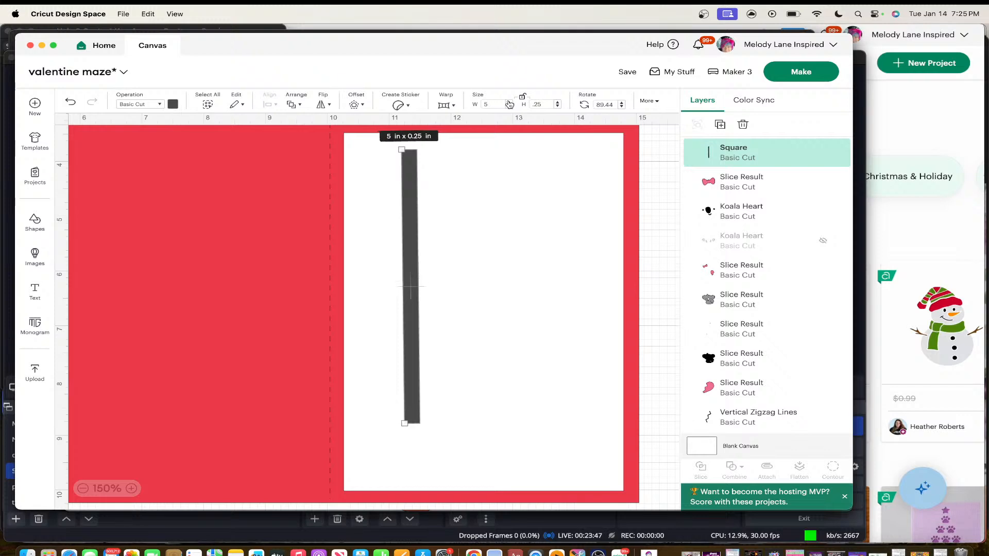
pyautogui.click(509, 103)
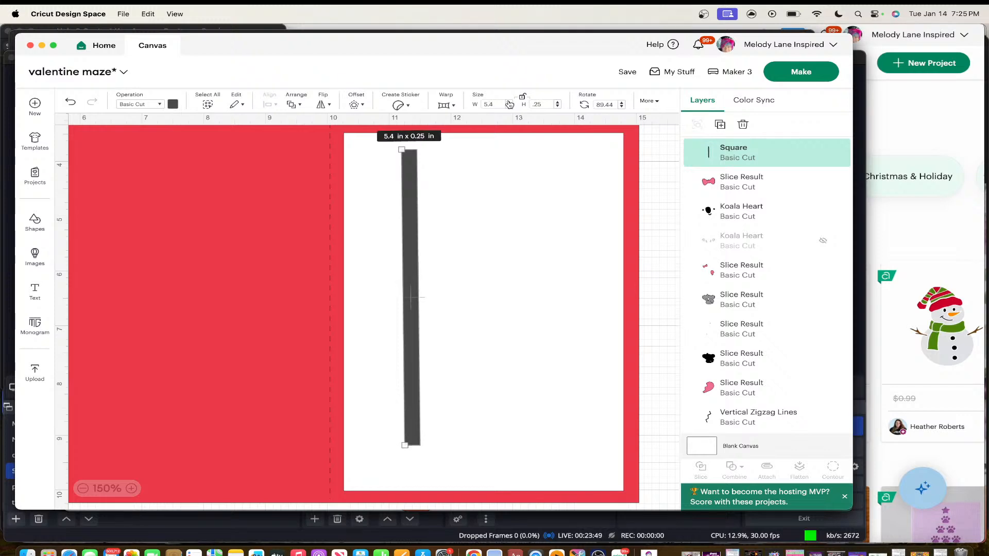
pyautogui.click(509, 102)
pyautogui.click(509, 103)
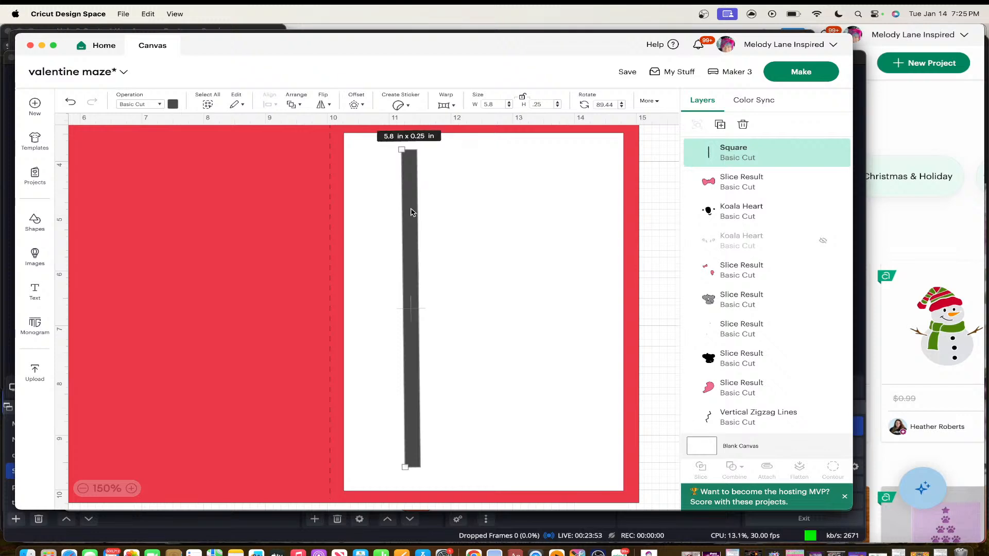
# Duplicate the upright bar, set the copy's rotation to 180°, and move it across the upper part of the original
pyautogui.press('super+d')
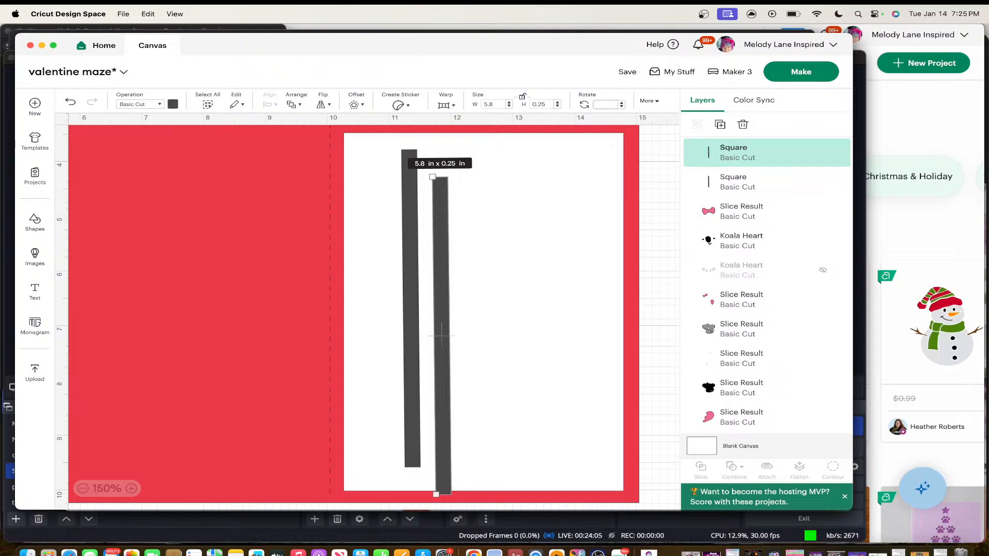
pyautogui.write('0')
pyautogui.press('Return')
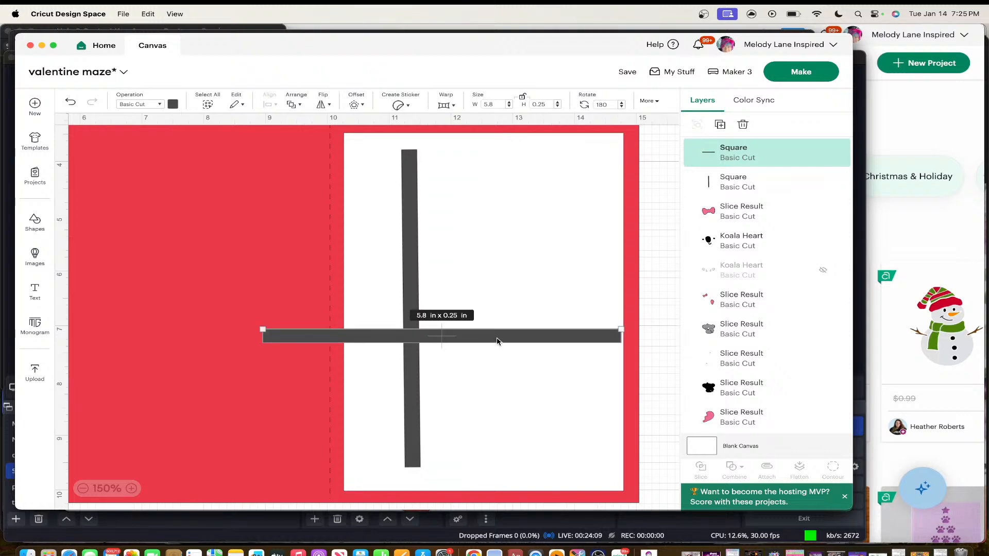
pyautogui.moveTo(497, 341); pyautogui.dragTo(492, 242)
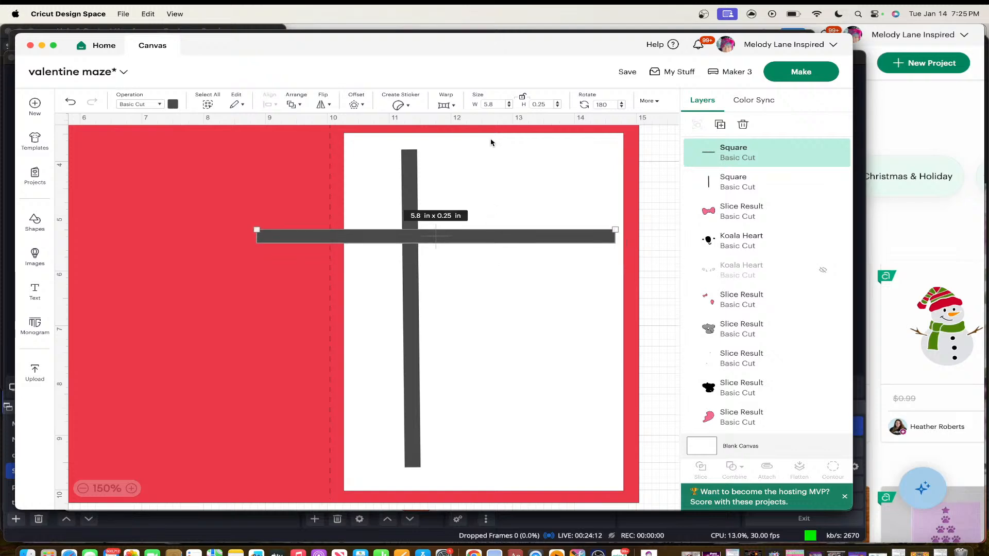
# Shorten the horizontal bar to 3.4 in
pyautogui.click(509, 106)
pyautogui.click(509, 106)
pyautogui.click(509, 106)
pyautogui.click(510, 106)
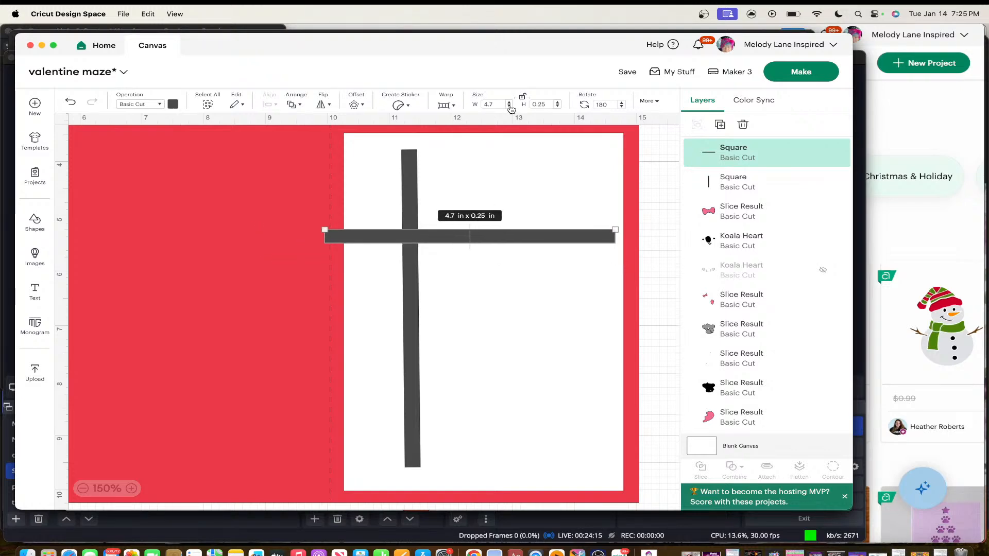
pyautogui.click(510, 106)
pyautogui.click(510, 107)
pyautogui.click(509, 106)
pyautogui.click(509, 107)
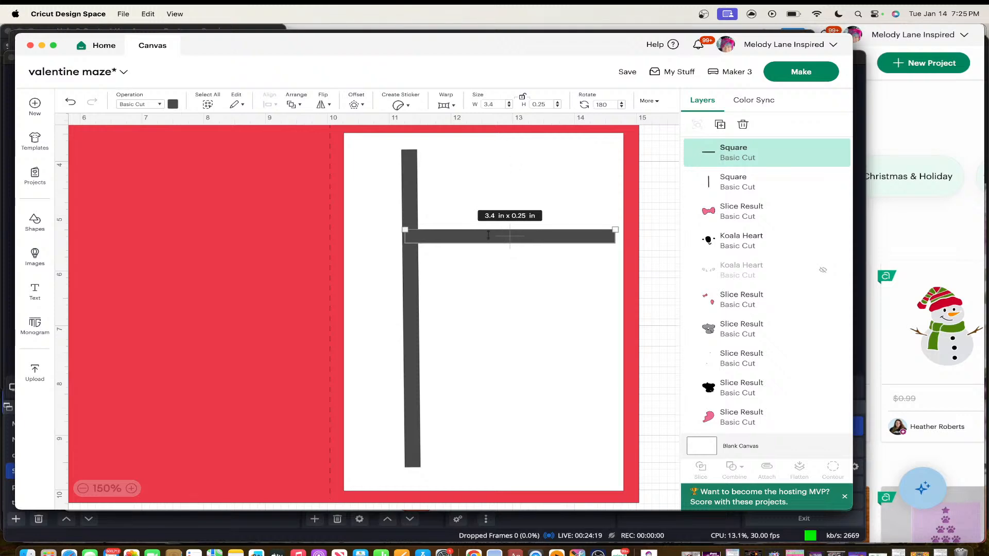
# Set the upright bar's rotation to exactly 90° and shorten it slightly
pyautogui.click(415, 294)
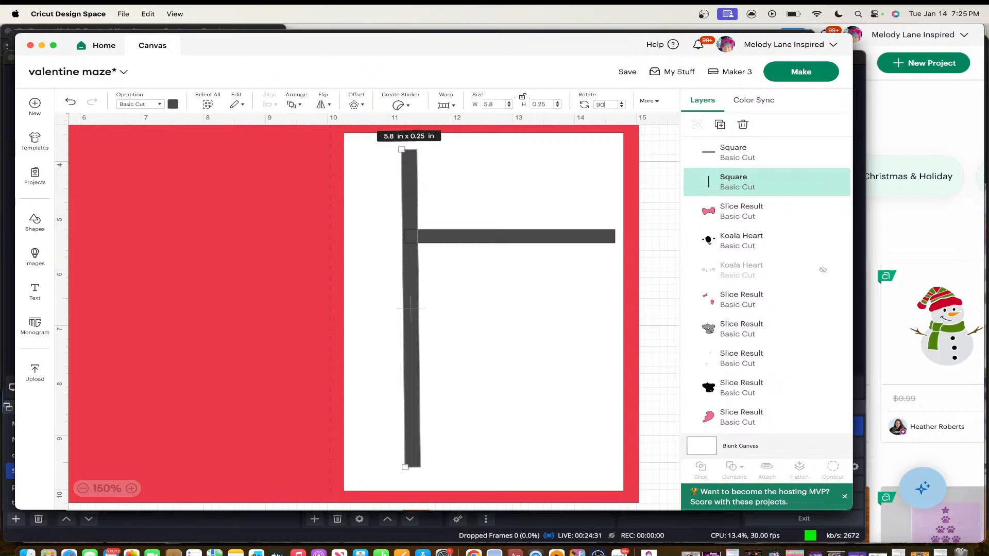
pyautogui.press('Return')
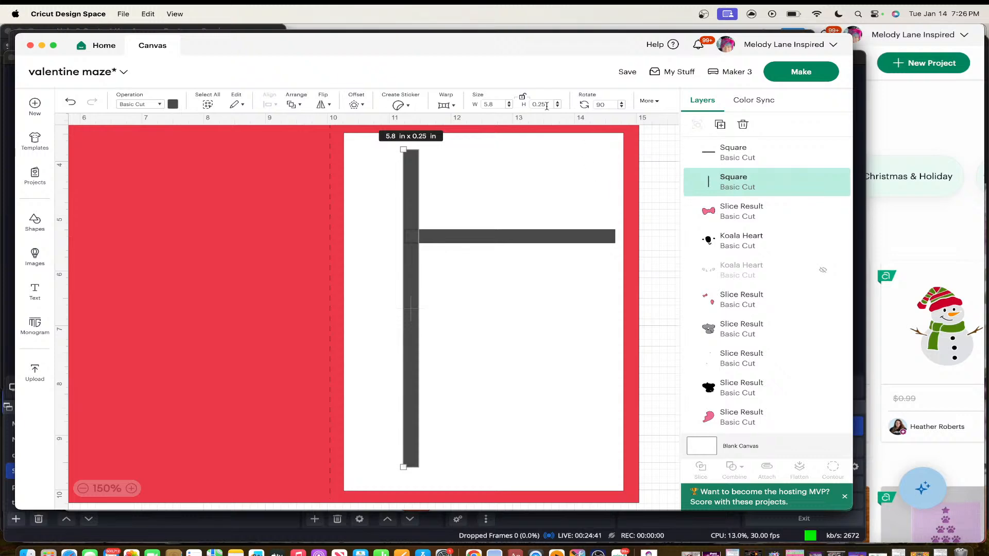
pyautogui.click(510, 107)
pyautogui.click(509, 107)
pyautogui.click(510, 106)
pyautogui.click(510, 103)
# Shorten the horizontal bar to 2.8 in and move its left end onto the upright bar
pyautogui.click(470, 234)
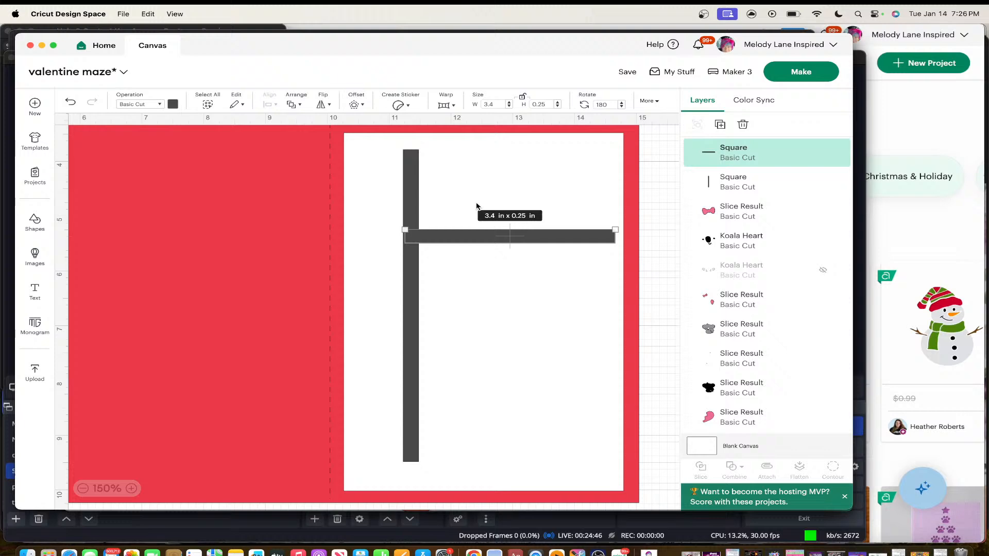
pyautogui.click(509, 107)
pyautogui.click(509, 106)
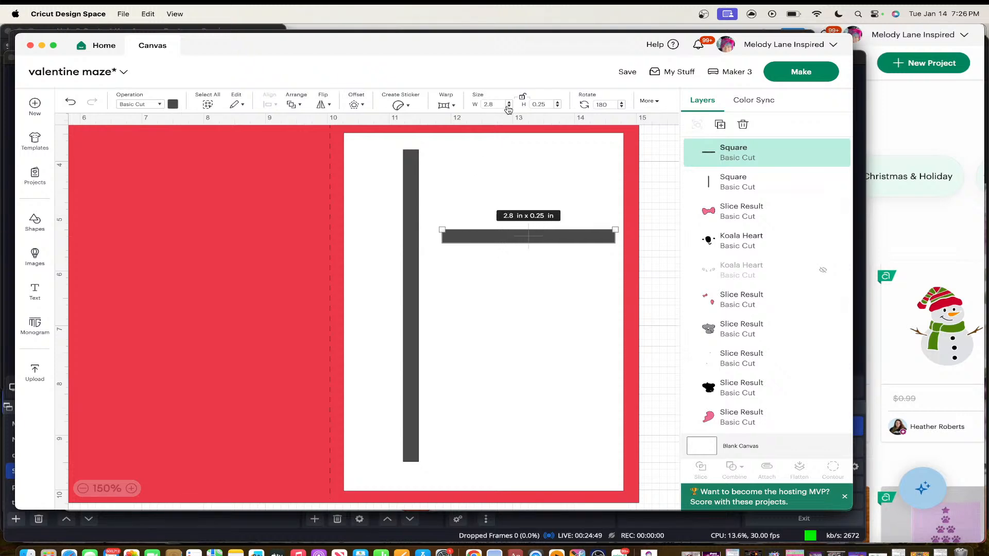
pyautogui.moveTo(516, 243); pyautogui.dragTo(486, 244)
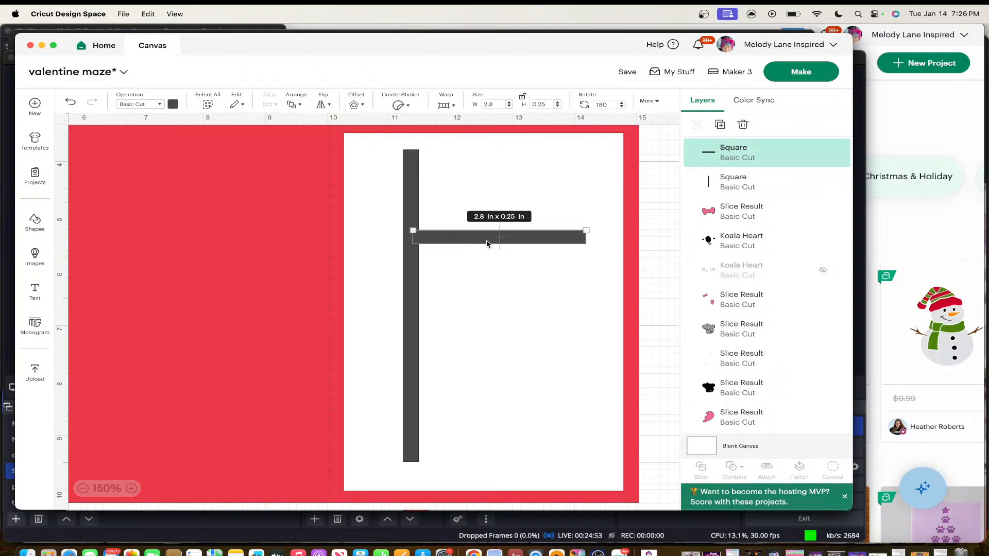
# Duplicate the horizontal bar, rotate the copy nearly upright to about 269.3°, and move it across the middle of the original
pyautogui.rightClick(487, 244)
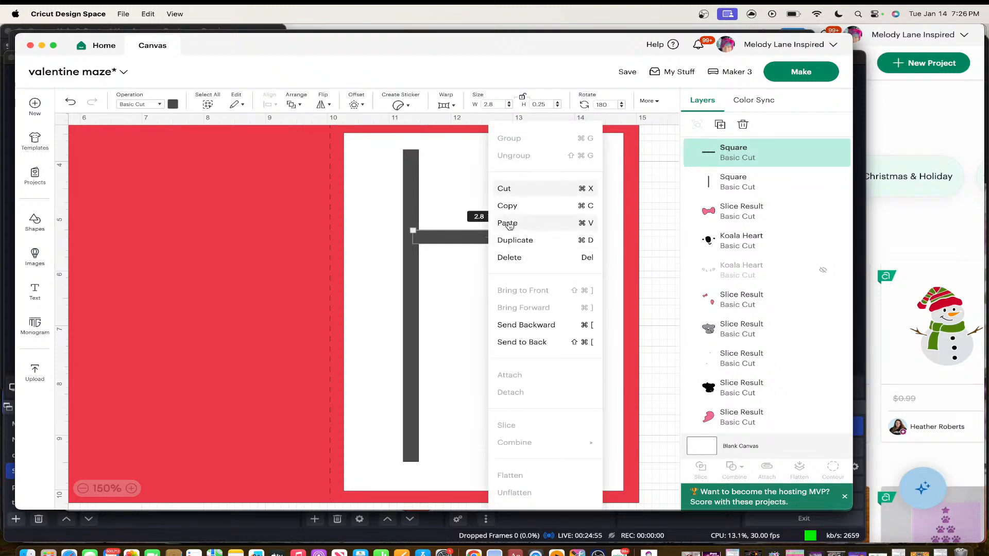
pyautogui.click(508, 223)
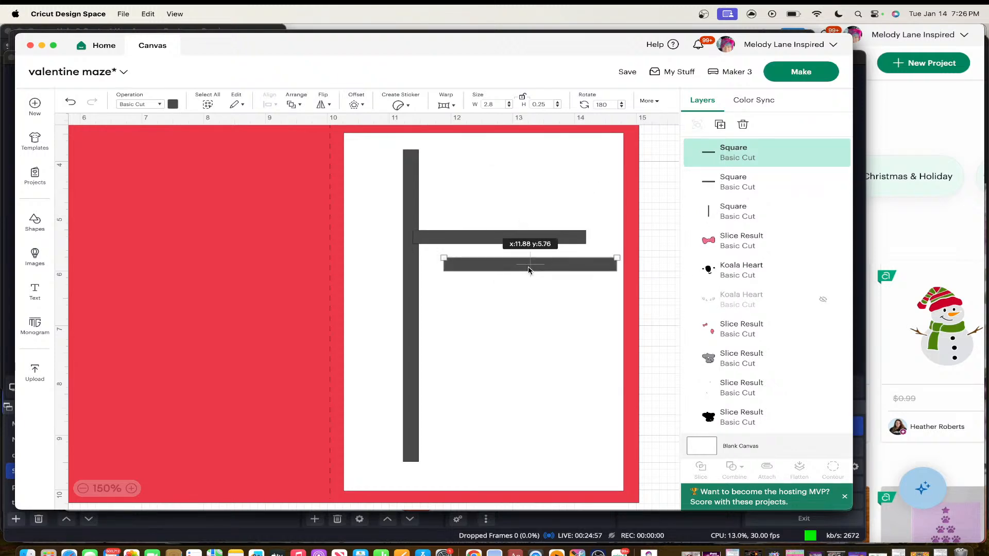
pyautogui.moveTo(524, 264); pyautogui.dragTo(514, 185)
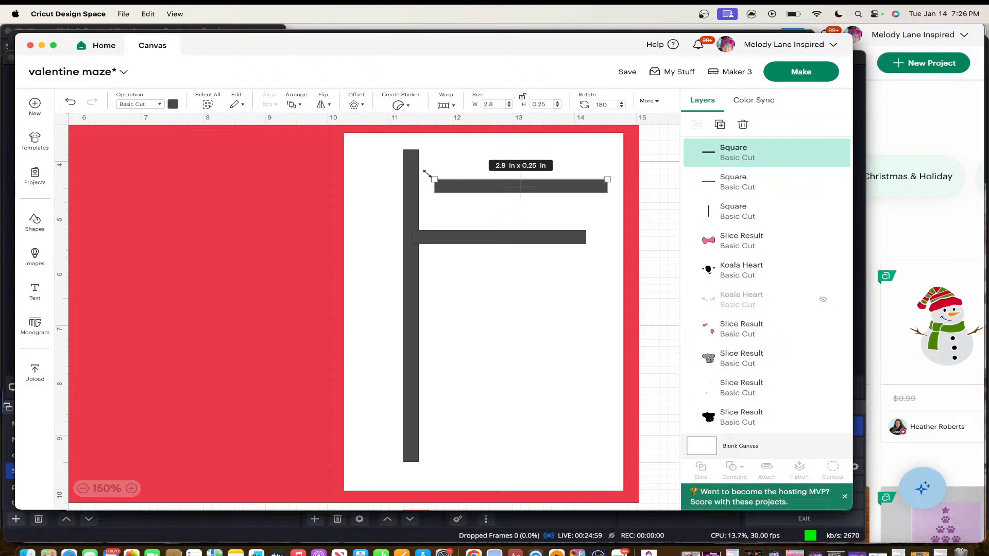
pyautogui.moveTo(423, 174); pyautogui.dragTo(525, 124)
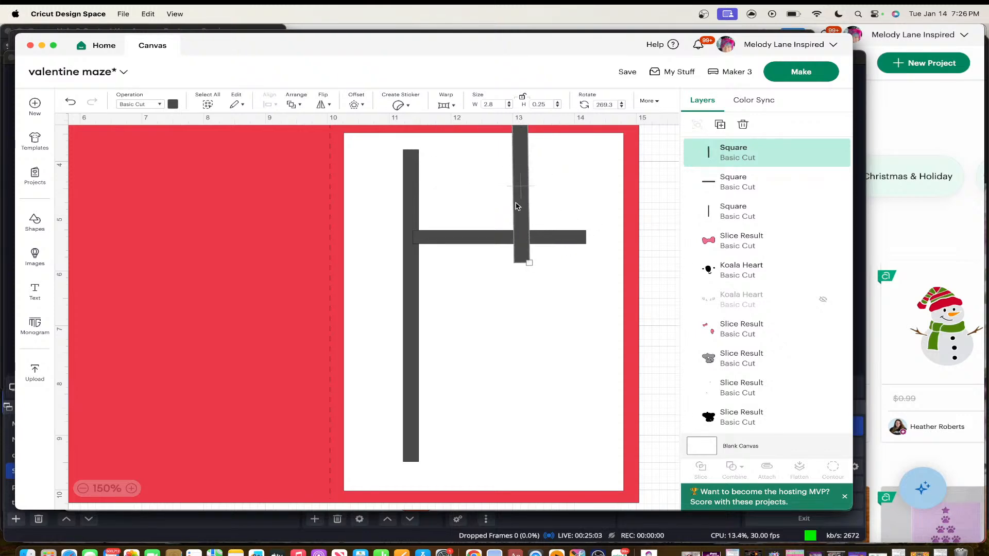
pyautogui.moveTo(517, 207); pyautogui.dragTo(490, 247)
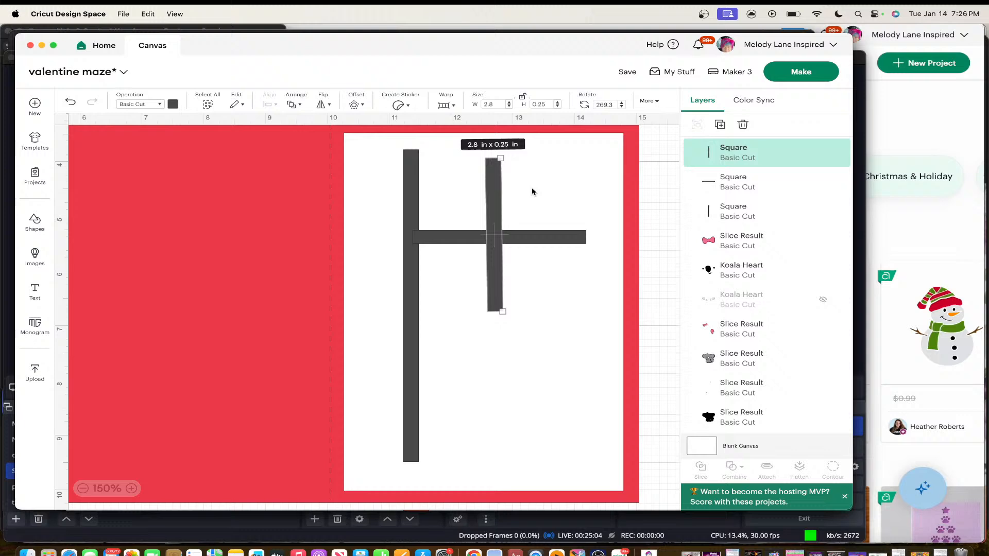
# Shorten the new upright copy to 1.7 in
pyautogui.click(509, 106)
pyautogui.click(509, 107)
pyautogui.click(509, 107)
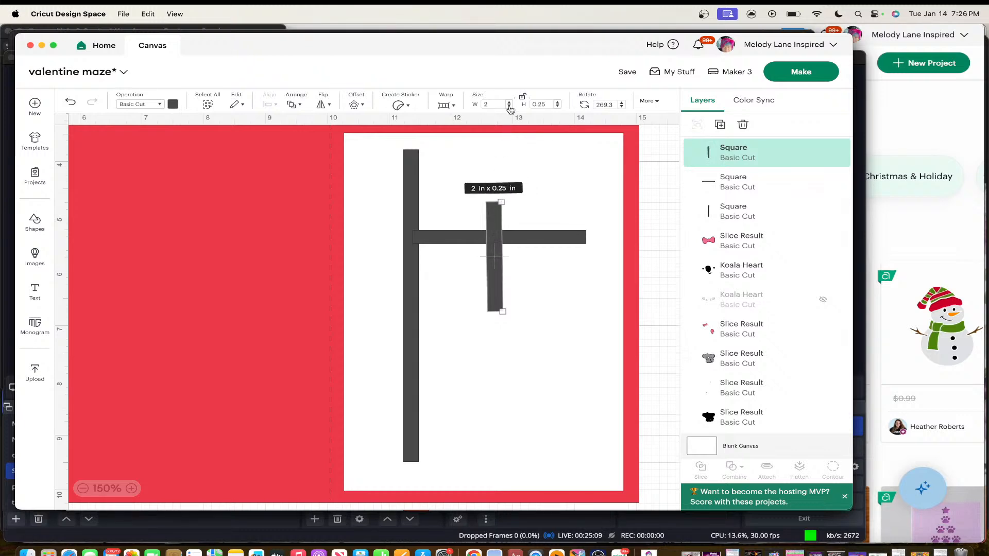
pyautogui.click(510, 107)
pyautogui.click(510, 106)
pyautogui.click(510, 106)
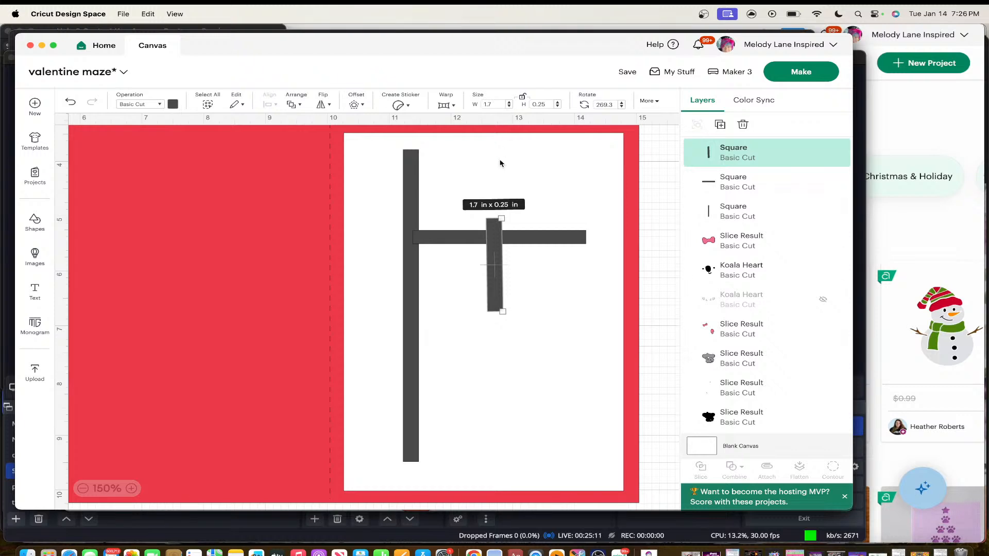
pyautogui.moveTo(501, 218); pyautogui.dragTo(498, 219)
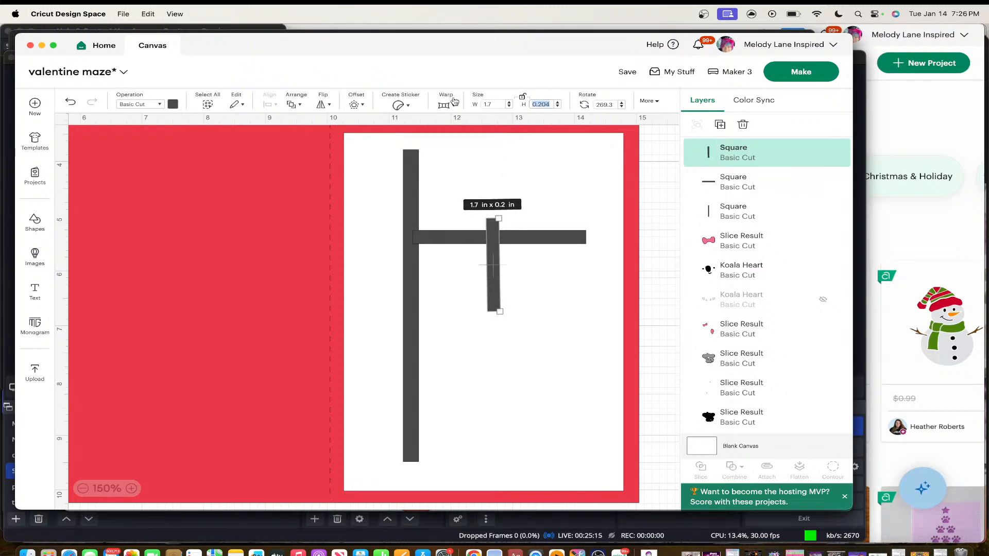
pyautogui.click(69, 102)
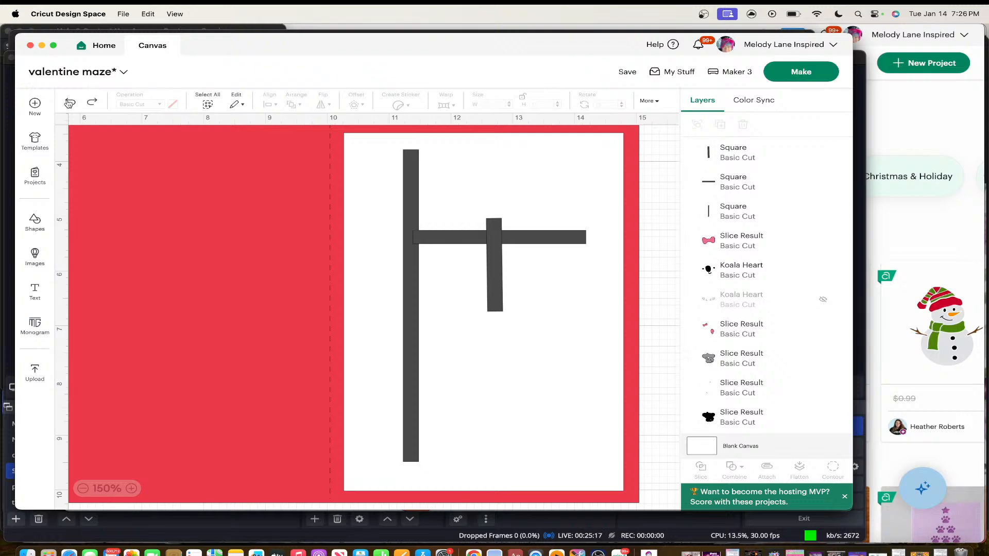
pyautogui.click(550, 280)
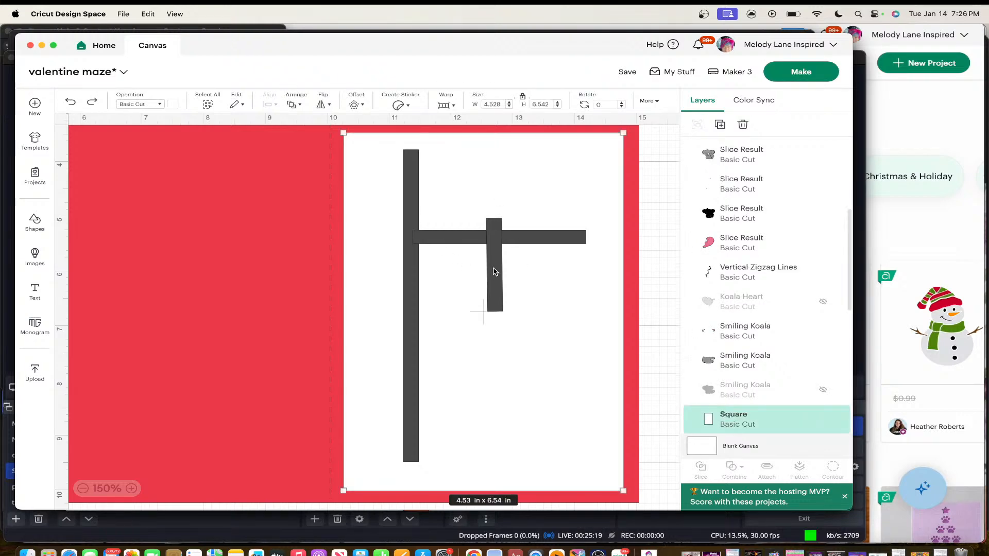
# Shorten the short upright bar to 1.6 in and move it up so its lower end rests on the horizontal bar
pyautogui.moveTo(495, 272); pyautogui.dragTo(495, 208)
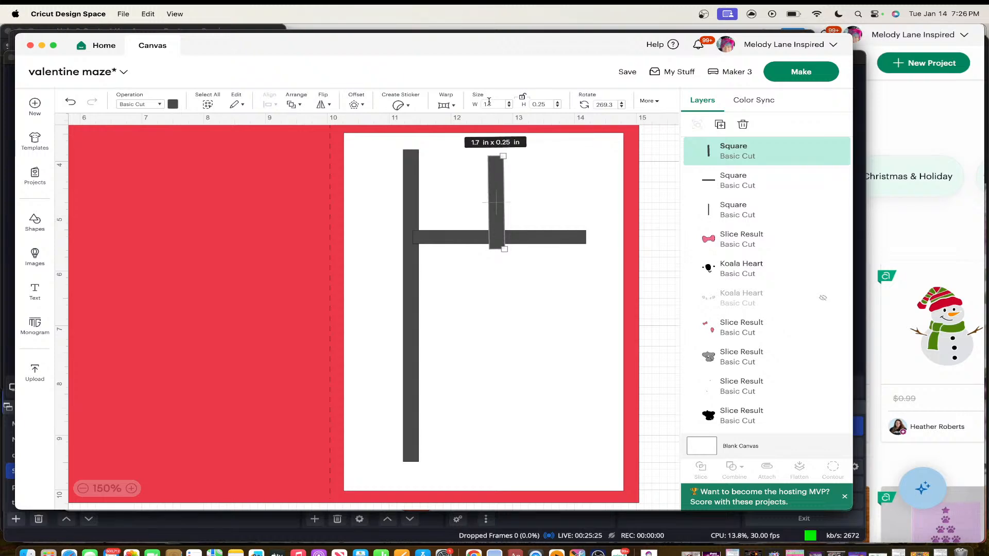
pyautogui.click(509, 106)
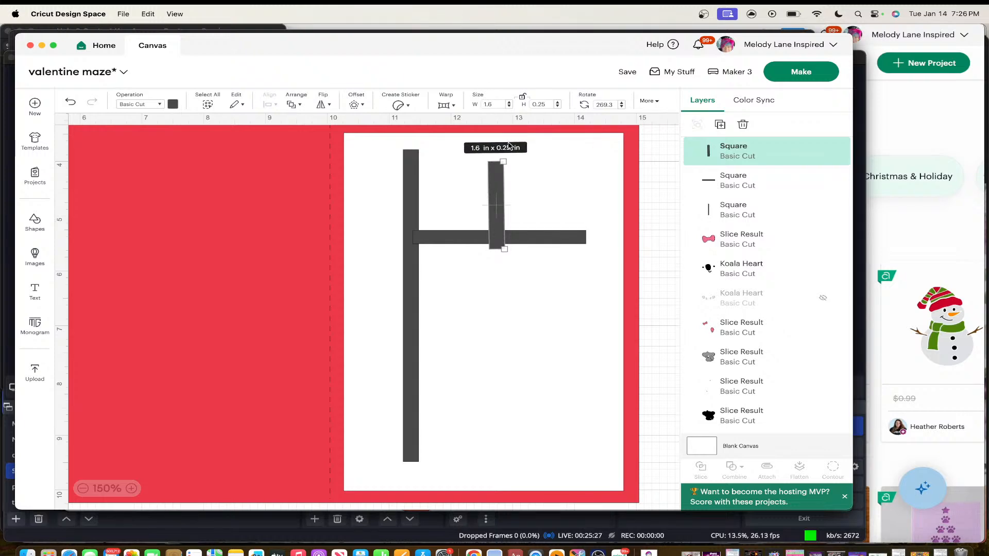
pyautogui.moveTo(498, 233); pyautogui.dragTo(498, 227)
pyautogui.click(498, 227)
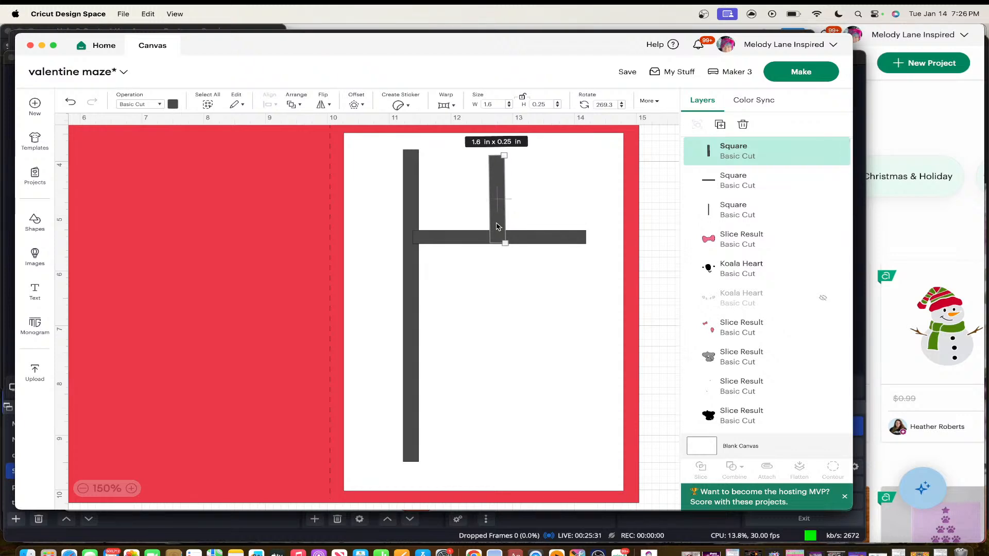
# Duplicate the 5.7 in upright bar and move the copy over the free end of the horizontal bar
pyautogui.click(414, 251)
pyautogui.press('super+d')
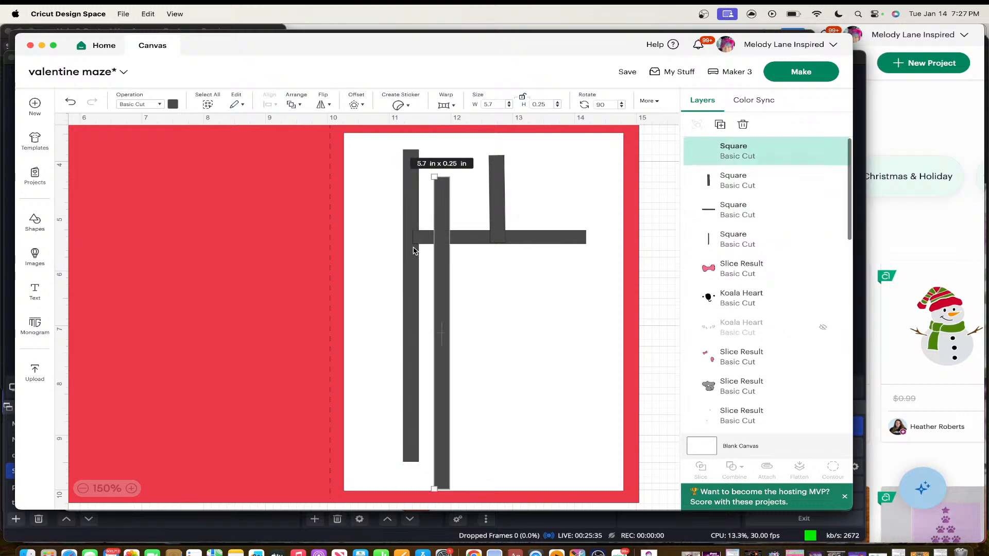
pyautogui.moveTo(443, 273); pyautogui.dragTo(576, 240)
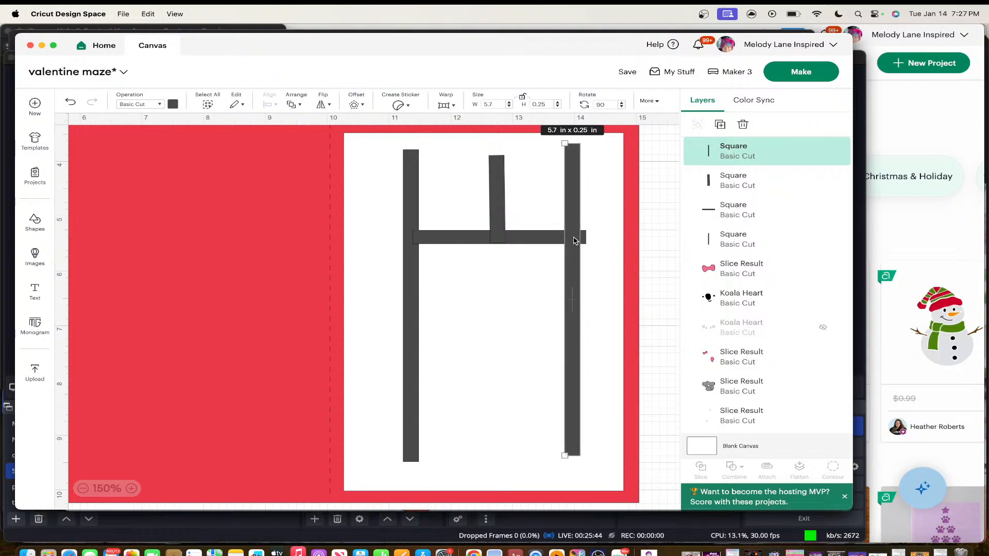
# Shorten the horizontal bar to 2.7 in and reposition it so it spans the two long uprights
pyautogui.click(523, 237)
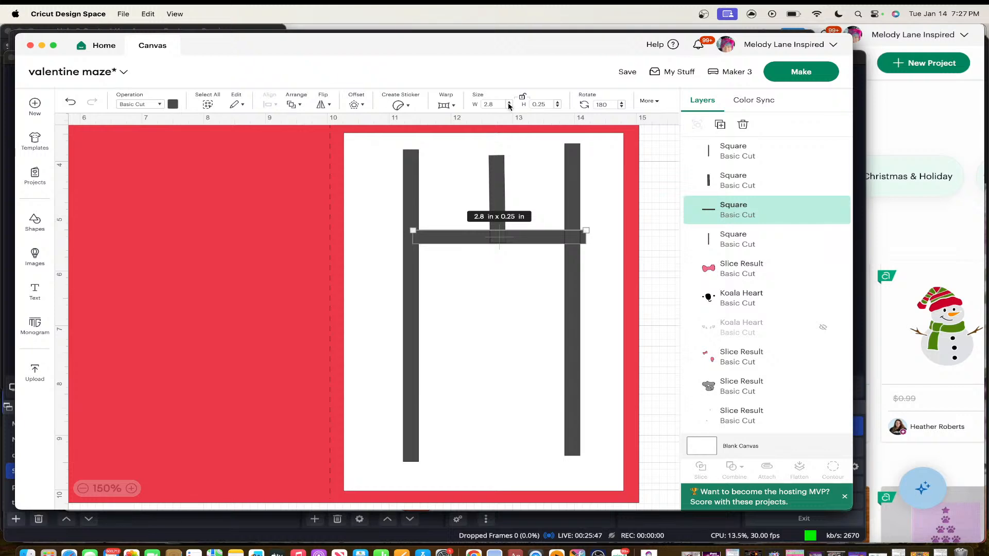
pyautogui.click(512, 269)
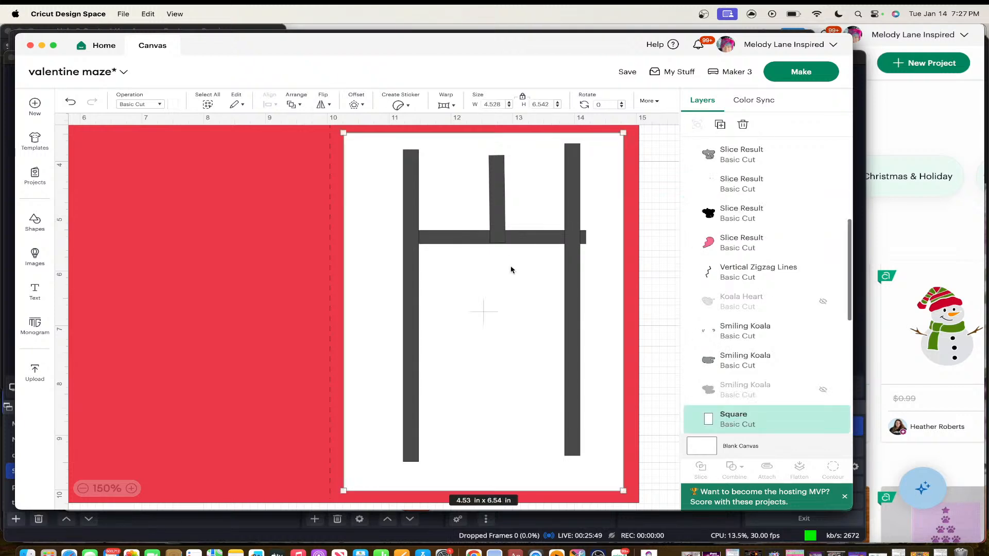
pyautogui.click(508, 240)
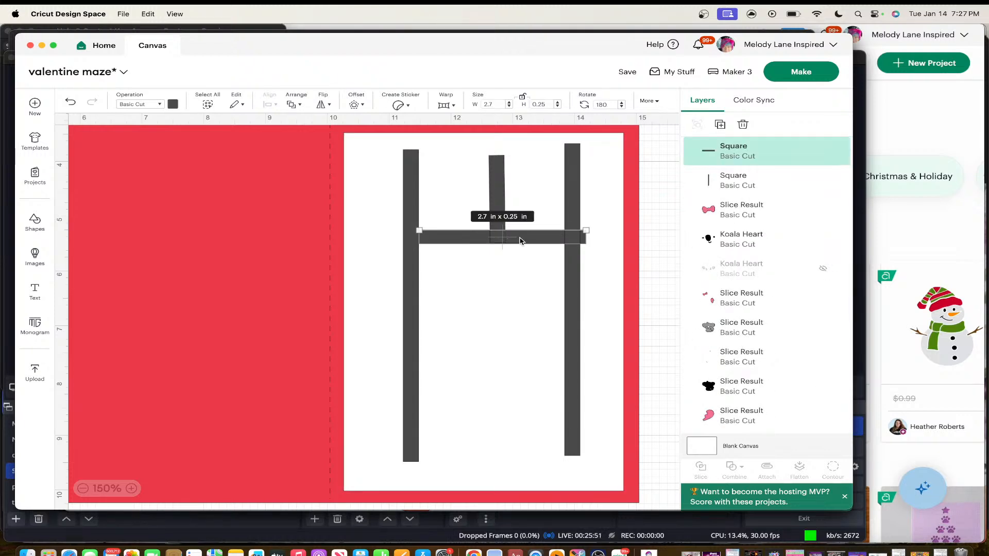
pyautogui.moveTo(521, 240); pyautogui.dragTo(515, 241)
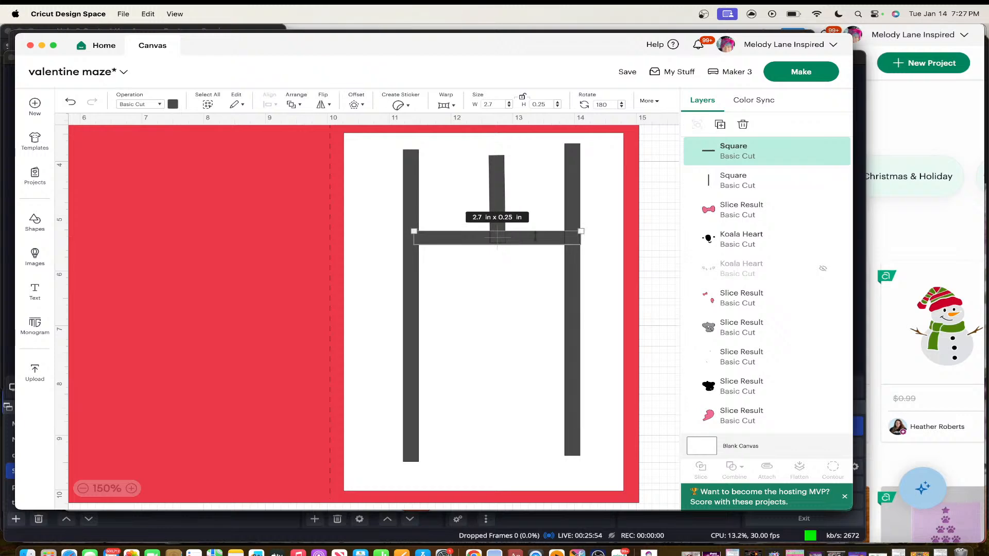
# Duplicate the short upright bar, rotate the copy to horizontal, and place it at the top of the second long upright, extending outward
pyautogui.click(495, 181)
pyautogui.press('super+d')
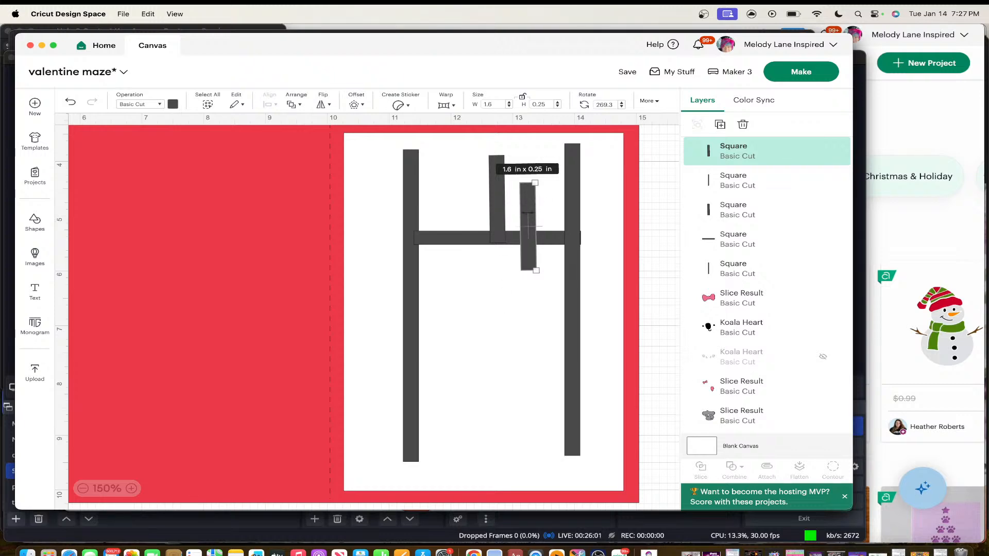
pyautogui.moveTo(536, 269); pyautogui.dragTo(472, 203)
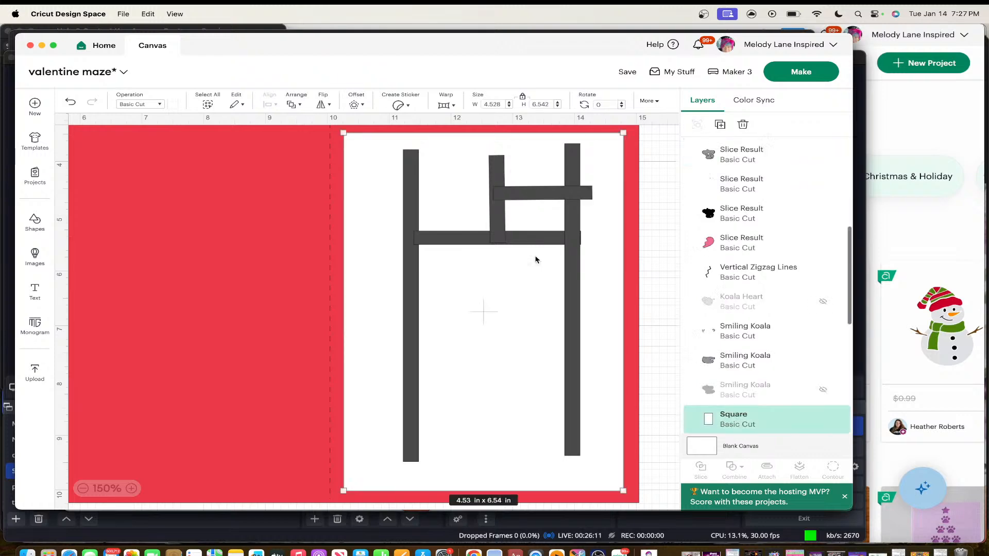
pyautogui.moveTo(546, 194); pyautogui.dragTo(616, 149)
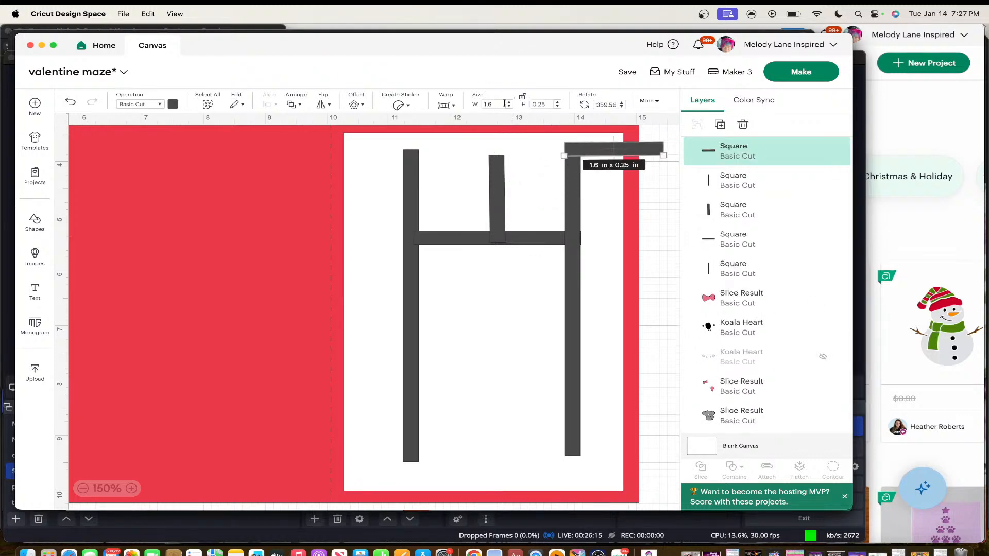
# Shorten the small horizontal bar at the top of the second upright to 0.7 in
pyautogui.doubleClick(505, 104)
pyautogui.write('0.8')
pyautogui.press('Return')
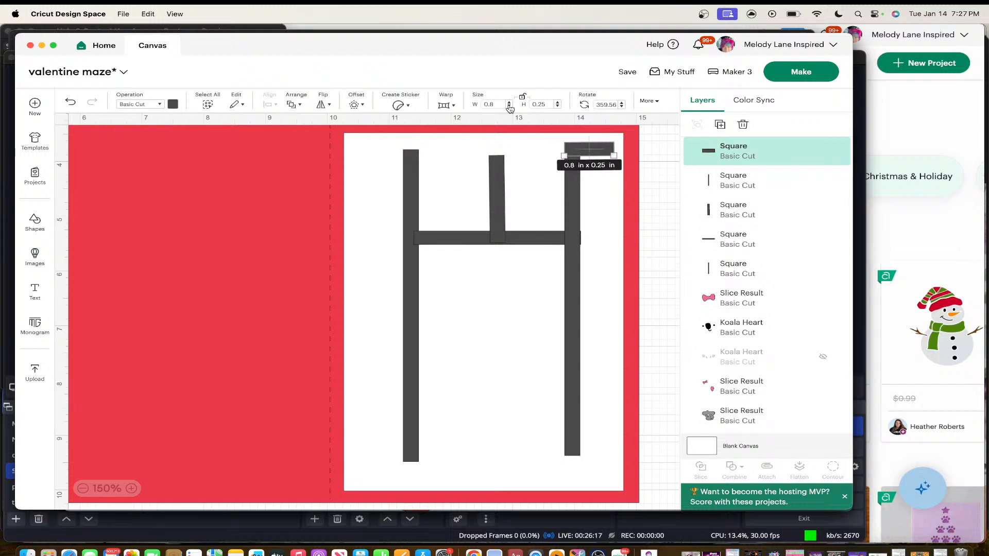
pyautogui.click(576, 196)
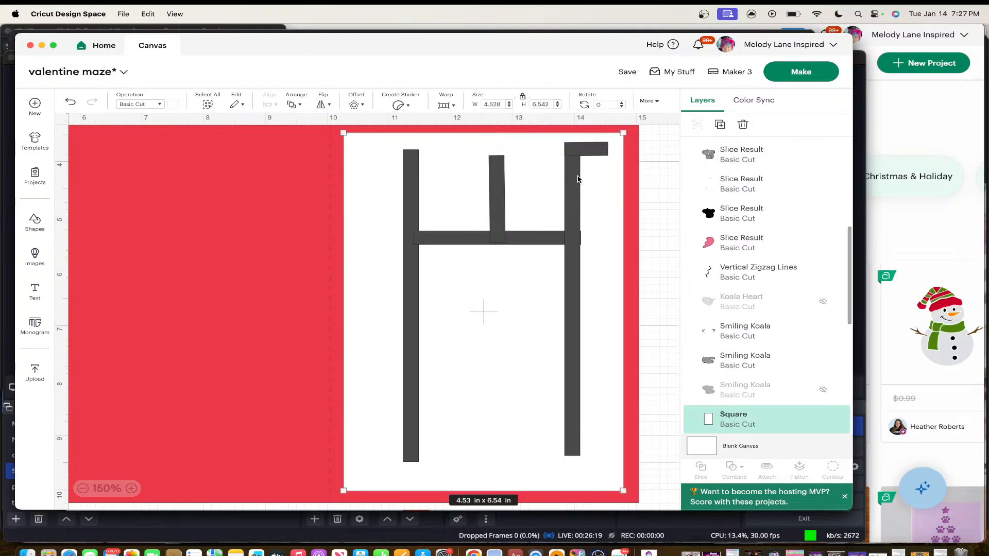
pyautogui.click(577, 149)
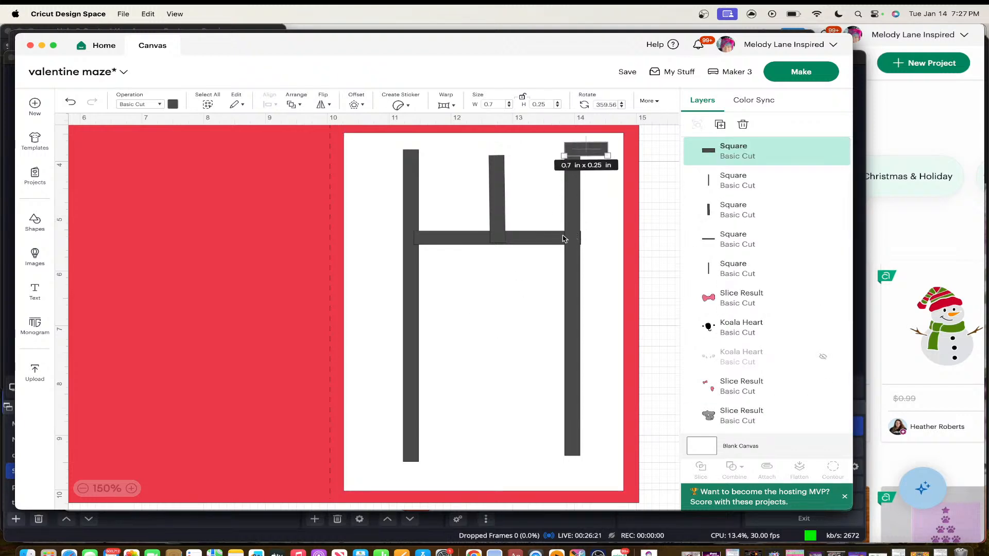
# Nudge the long crossbar flush with the second upright's edge, and straighten the short upright bar to about 269.83°
pyautogui.click(545, 243)
pyautogui.moveTo(545, 244); pyautogui.dragTo(544, 244)
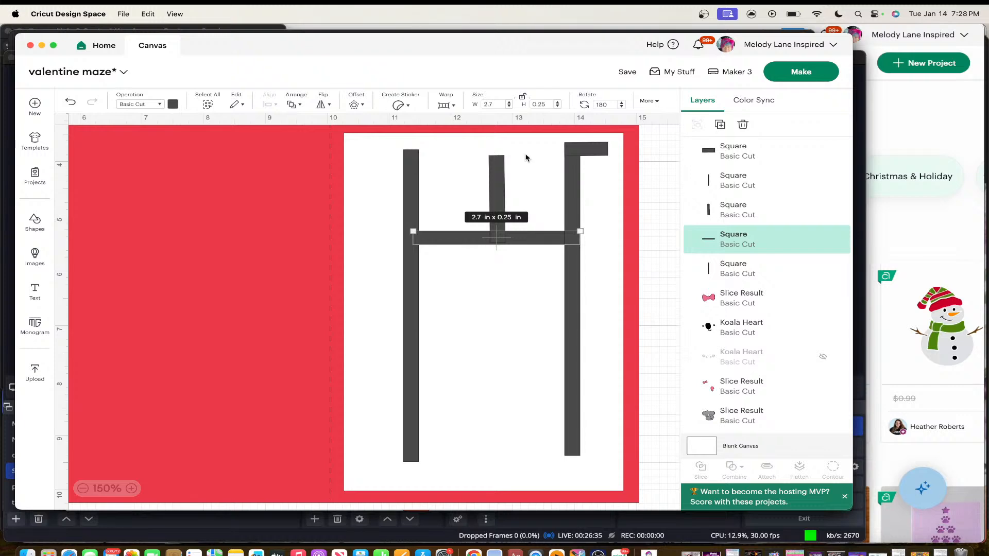
pyautogui.click(493, 176)
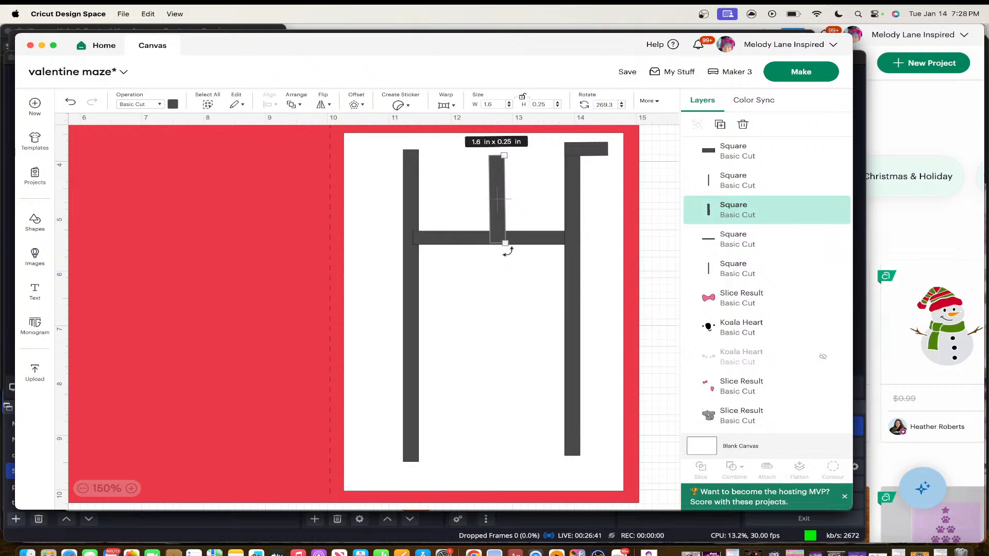
pyautogui.moveTo(508, 250); pyautogui.dragTo(508, 251)
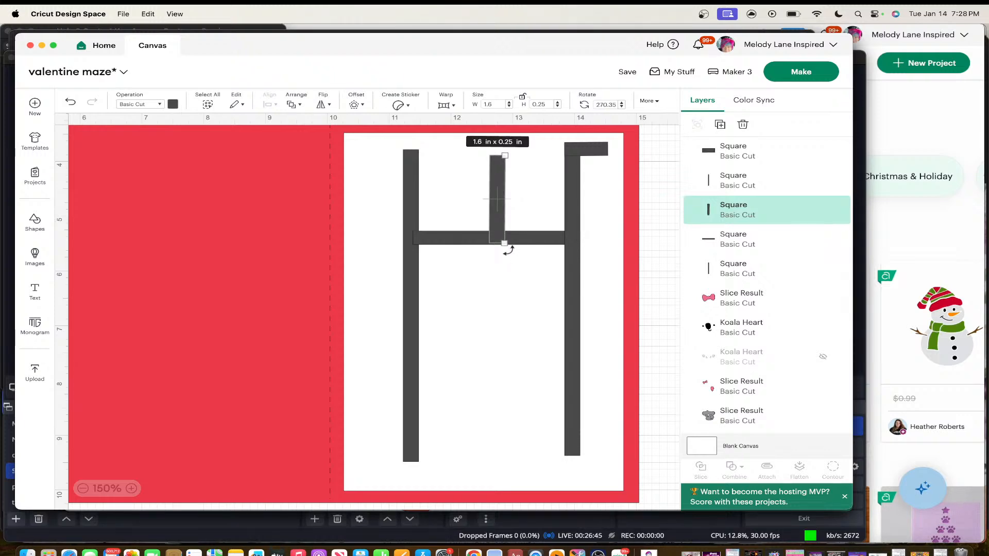
pyautogui.click(503, 266)
pyautogui.click(497, 193)
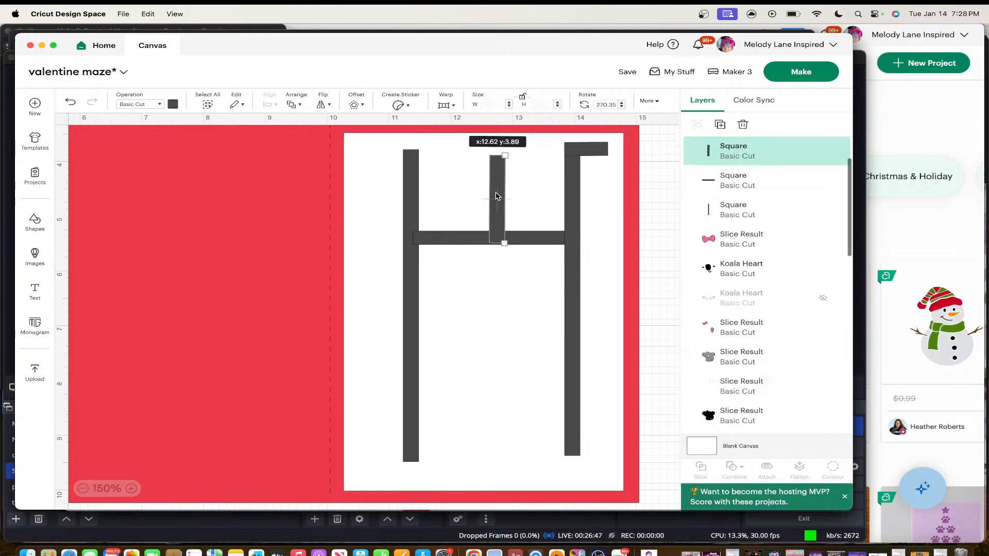
pyautogui.moveTo(508, 252); pyautogui.dragTo(508, 252)
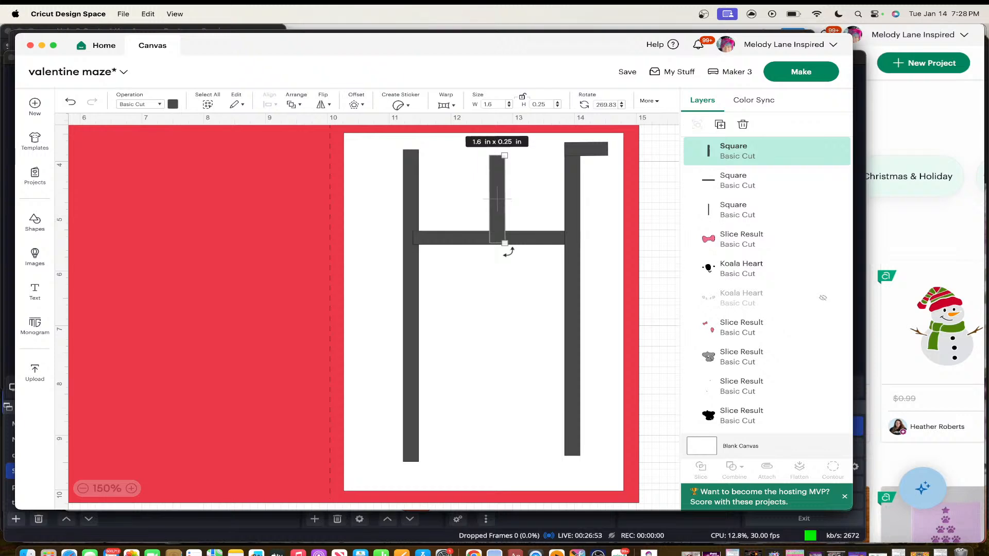
pyautogui.click(508, 387)
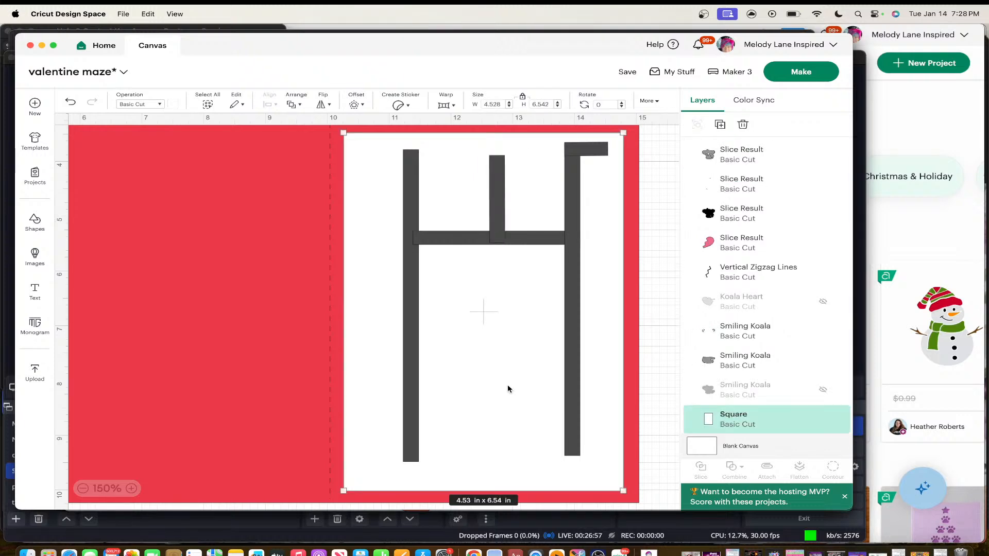
# Duplicate the short upright bar, rotate the copy to about 359.64°, and place it across the middle of the first long upright
pyautogui.click(497, 201)
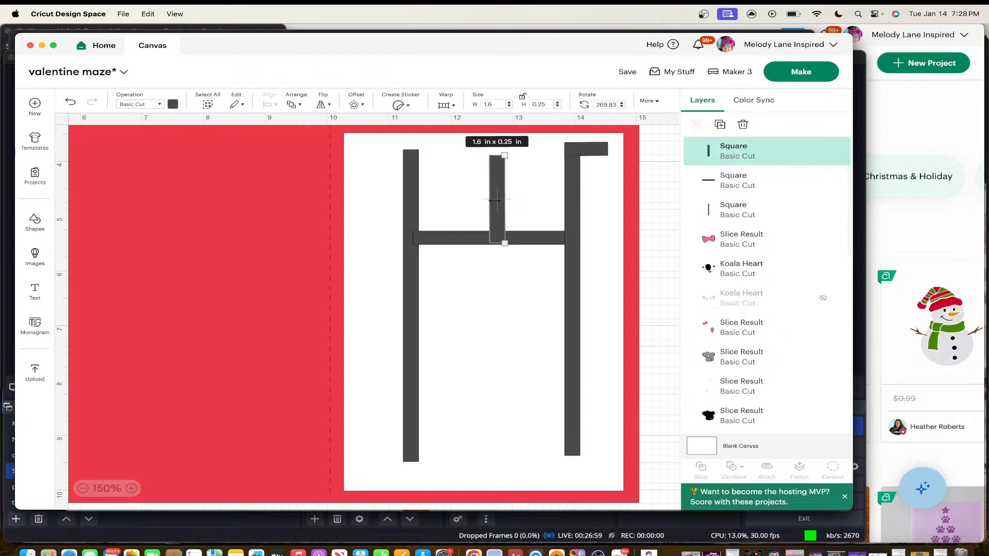
pyautogui.press('super+d')
pyautogui.moveTo(526, 230); pyautogui.dragTo(463, 324)
pyautogui.moveTo(472, 365); pyautogui.dragTo(392, 329)
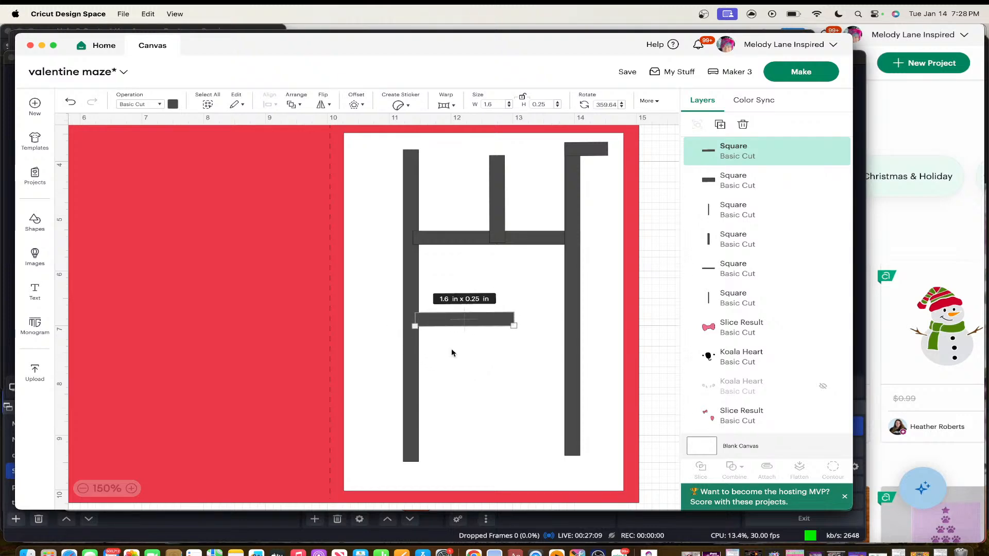
pyautogui.click(499, 366)
pyautogui.moveTo(476, 324); pyautogui.dragTo(430, 314)
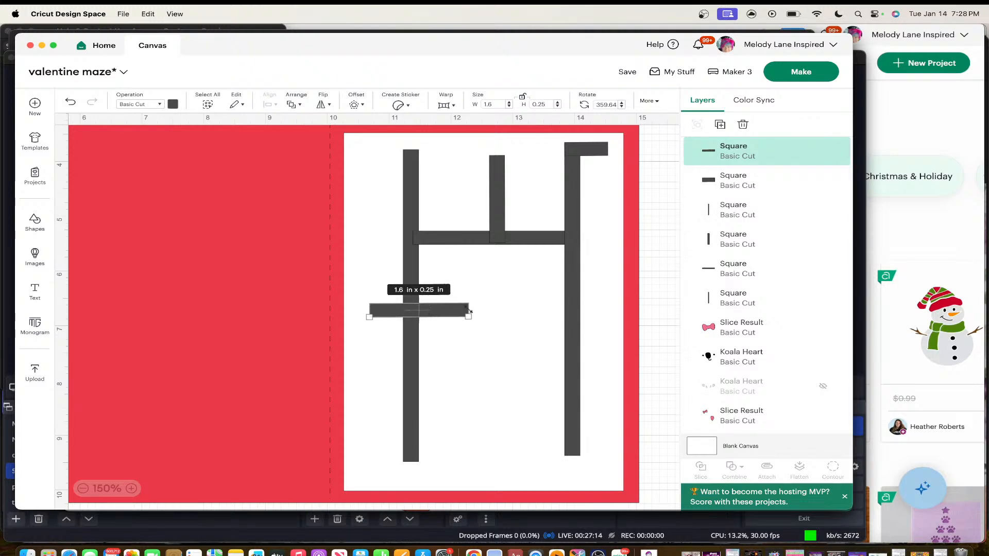
# Shorten the horizontal bar crossing the first long upright to 1.5 in
pyautogui.click(510, 106)
pyautogui.click(510, 106)
pyautogui.click(510, 103)
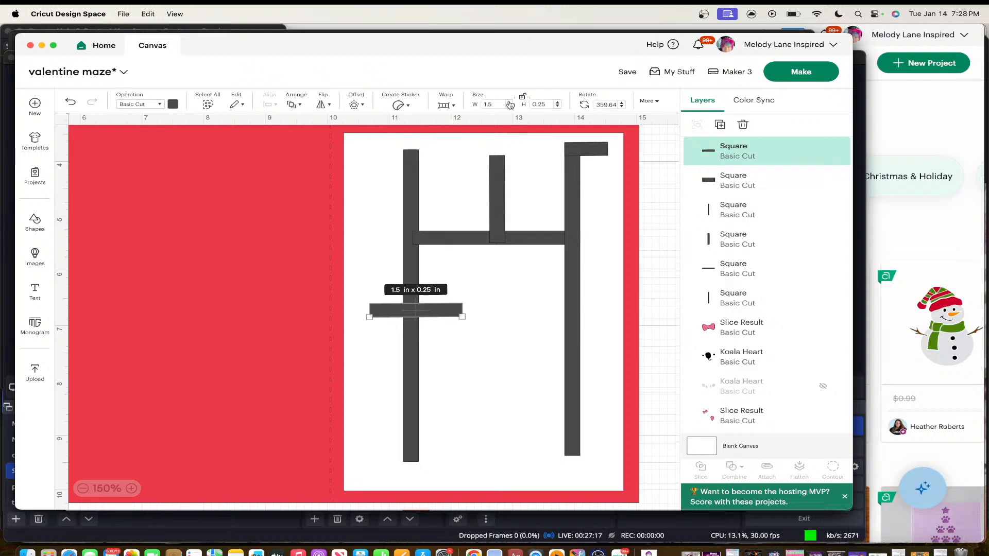
# Lengthen the horizontal bar crossing the first long upright to 2 in
pyautogui.click(510, 103)
pyautogui.click(509, 103)
pyautogui.click(509, 104)
pyautogui.click(510, 103)
pyautogui.click(510, 103)
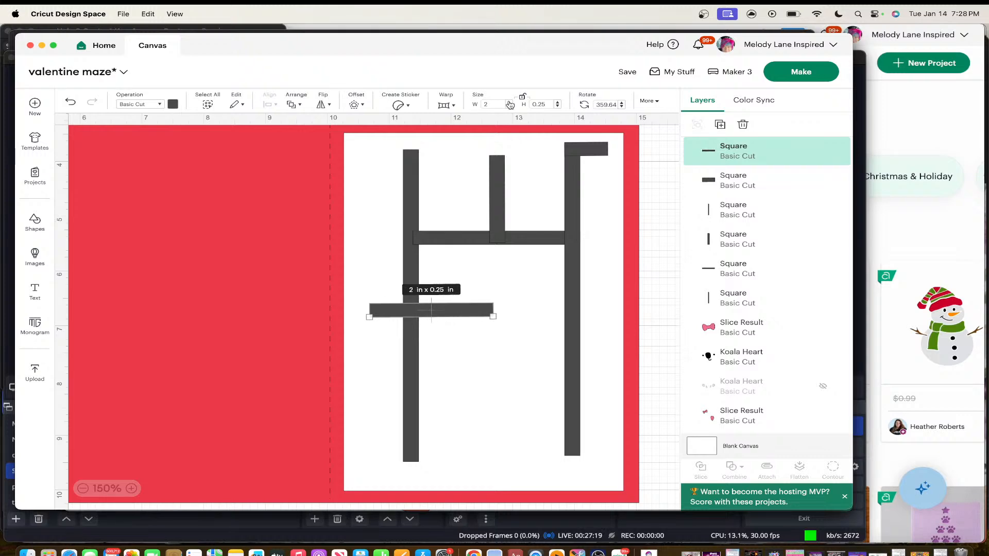
# Duplicate the short bar at the top of the second long upright, move the copy below the long crossbar, and rotate it to about 269.45°
pyautogui.click(601, 150)
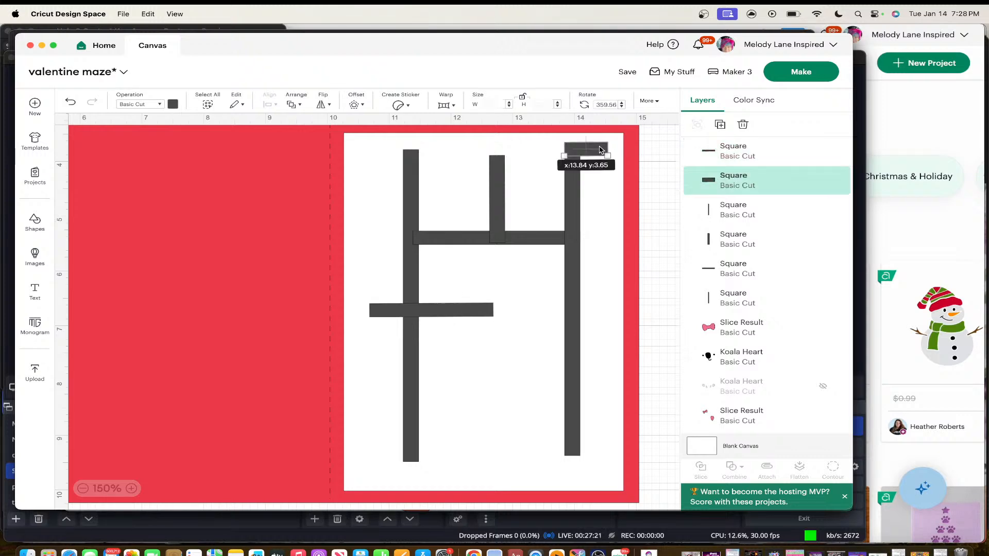
pyautogui.press('super+d')
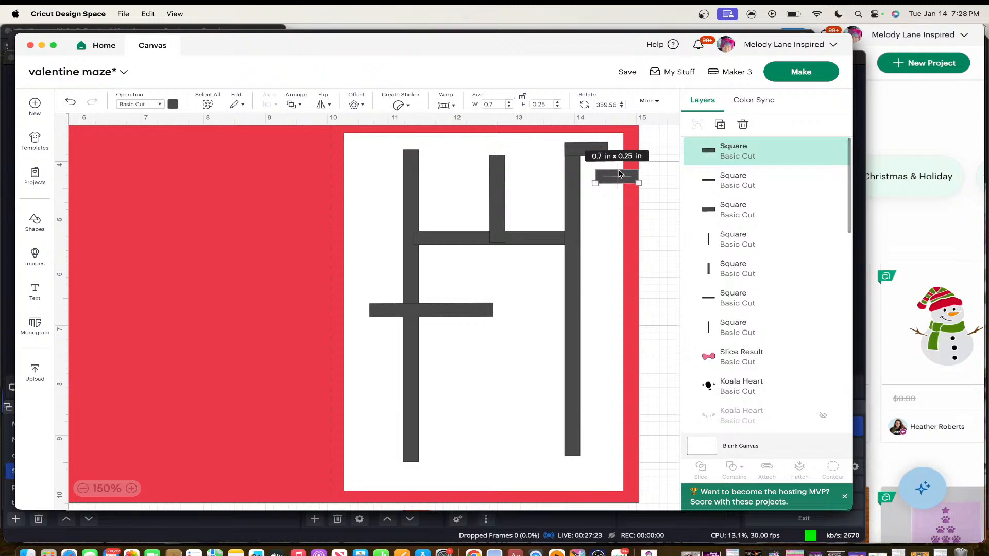
pyautogui.moveTo(601, 151); pyautogui.dragTo(524, 261)
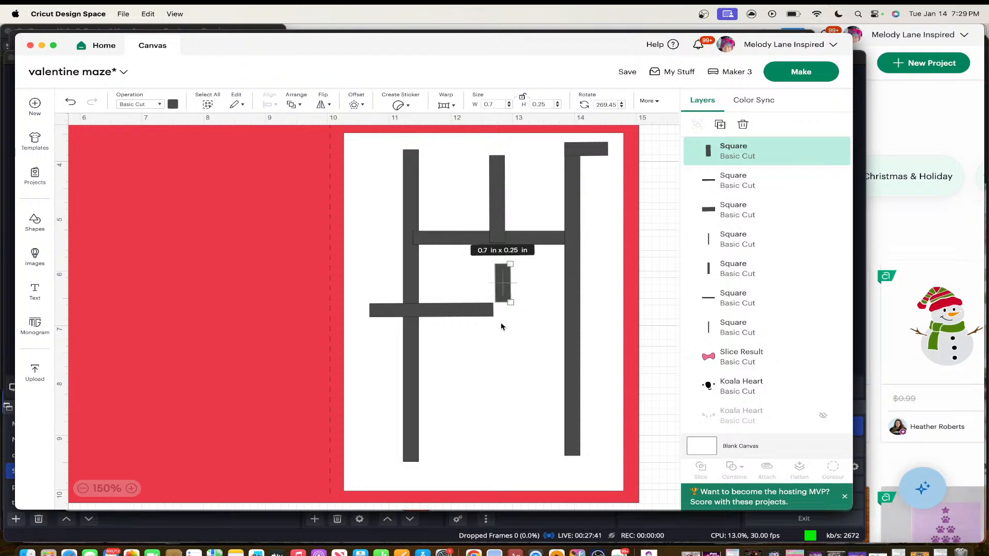
# Place the small upright copy flush on the free inner end of the 2 in bar crossing the first long upright
pyautogui.click(514, 284)
pyautogui.click(507, 282)
pyautogui.moveTo(515, 309); pyautogui.dragTo(488, 301)
pyautogui.click(537, 322)
pyautogui.click(490, 318)
pyautogui.click(489, 300)
pyautogui.click(490, 399)
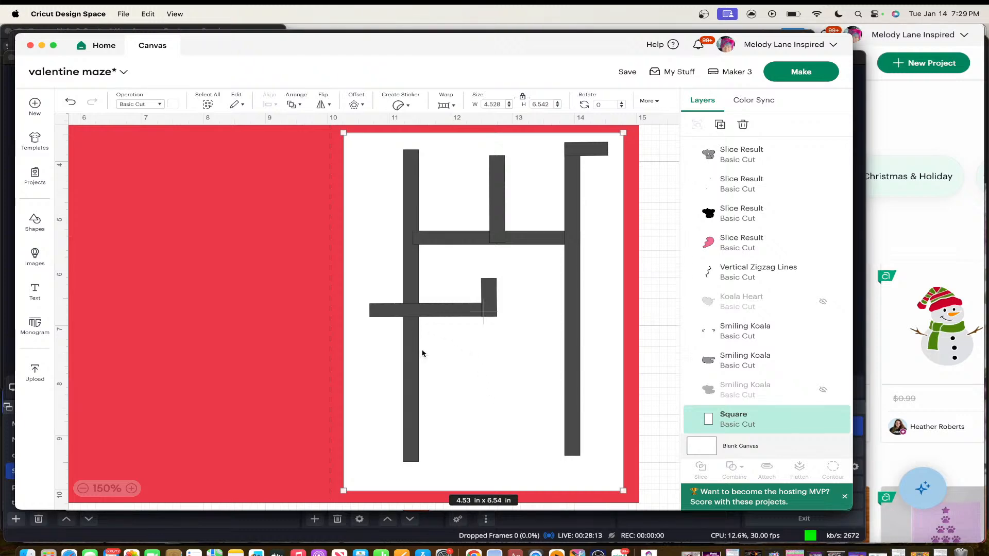
# Duplicate the small upright bar at the inner end of the 2 in crossbar
pyautogui.click(488, 298)
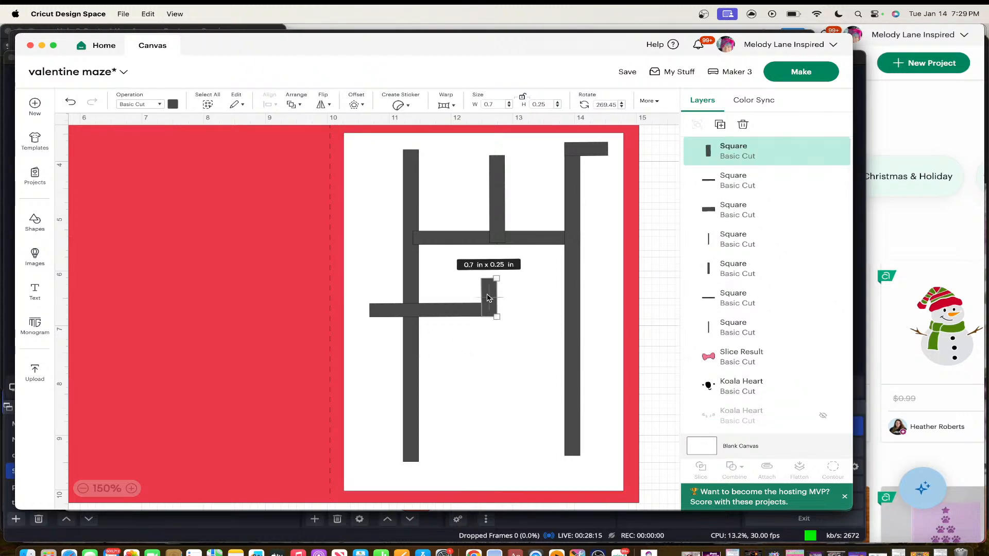
pyautogui.press('super+d')
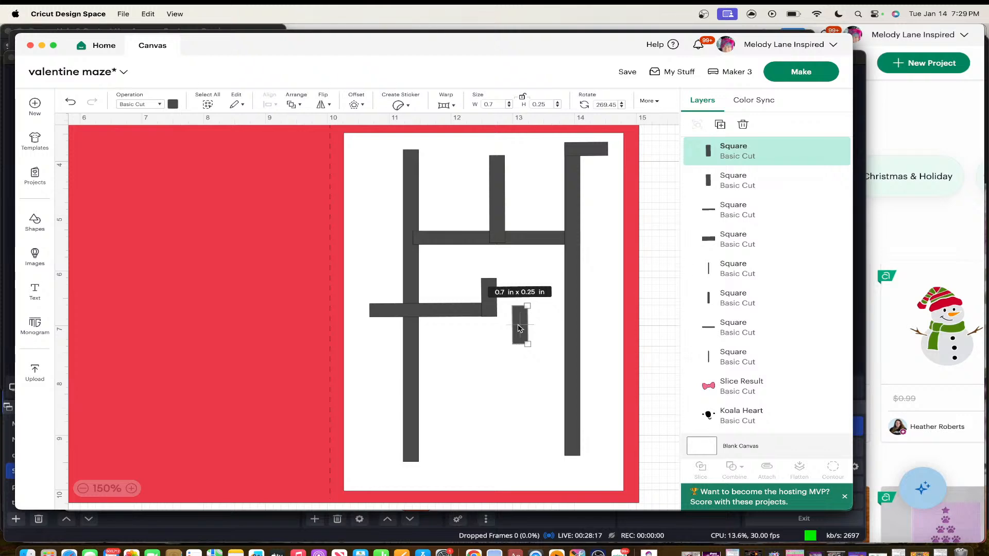
# Place the loose 0.7 × 0.25 in bar horizontally against the outer side of the left long wall, near its lower end
pyautogui.moveTo(525, 328); pyautogui.dragTo(352, 426)
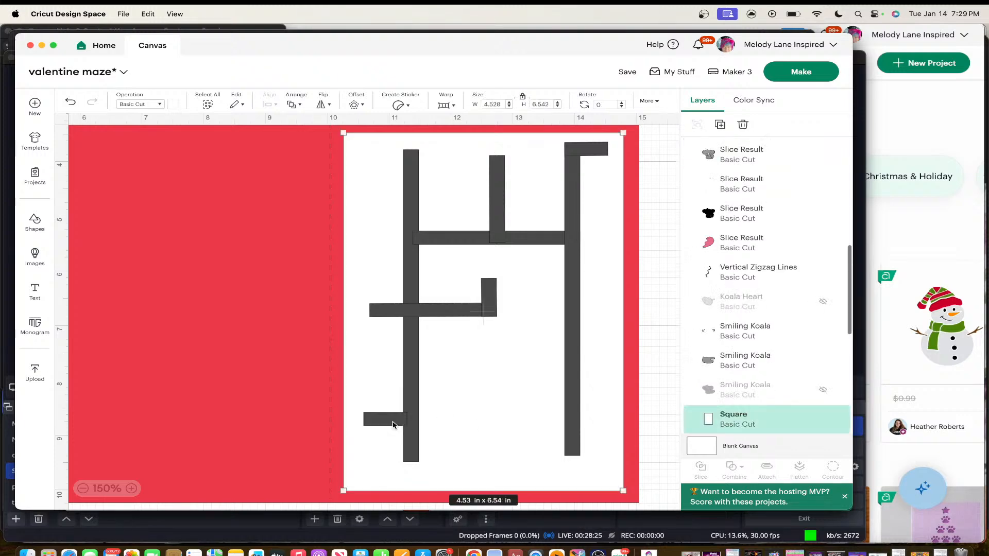
pyautogui.moveTo(393, 426); pyautogui.dragTo(392, 439)
# Duplicate the 1.6 in vertical bar and stand the copy on the outer end of the lower-left short bar
pyautogui.click(497, 202)
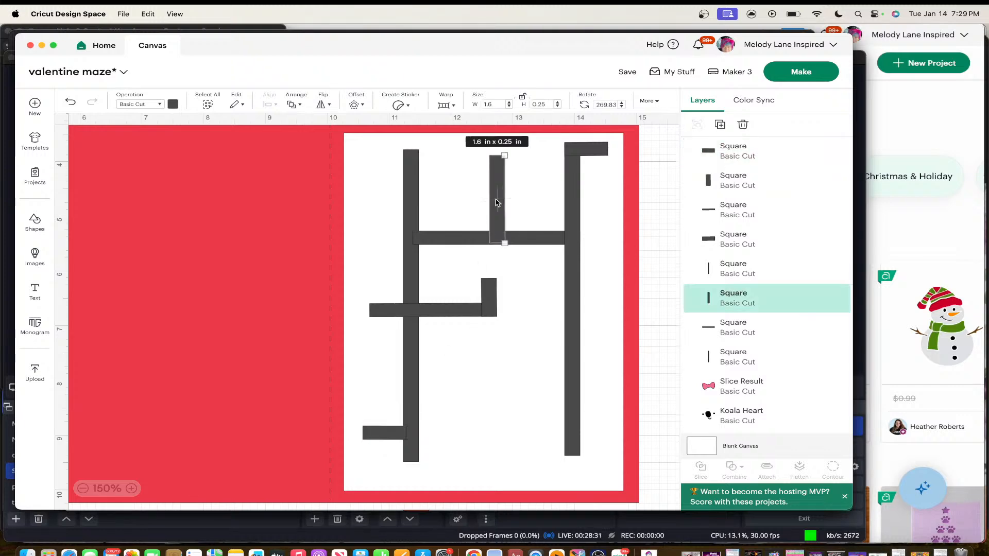
pyautogui.press('super+d')
pyautogui.moveTo(525, 217); pyautogui.dragTo(368, 379)
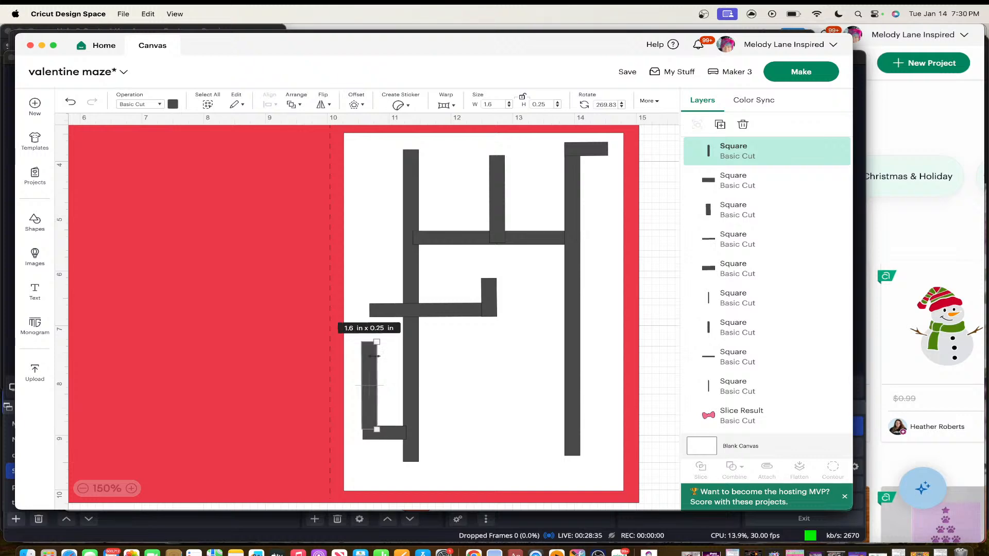
# Shorten the copied vertical bar to 0.8 in and line it up with the outer end of the lower-left short bar
pyautogui.click(509, 107)
pyautogui.click(509, 107)
pyautogui.click(509, 107)
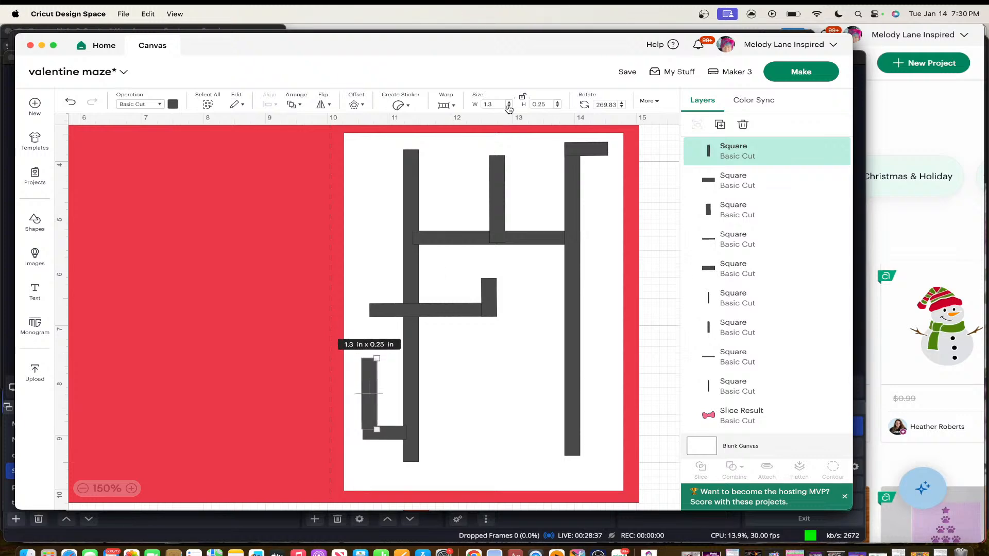
pyautogui.click(509, 106)
pyautogui.click(509, 106)
pyautogui.click(509, 106)
pyautogui.click(509, 106)
pyautogui.click(499, 381)
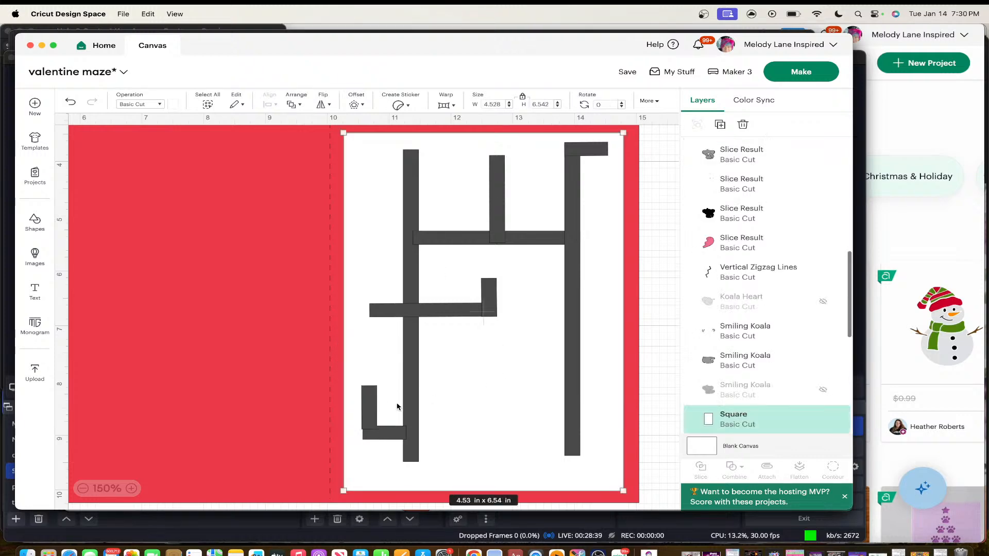
pyautogui.moveTo(375, 408); pyautogui.dragTo(372, 407)
pyautogui.click(514, 434)
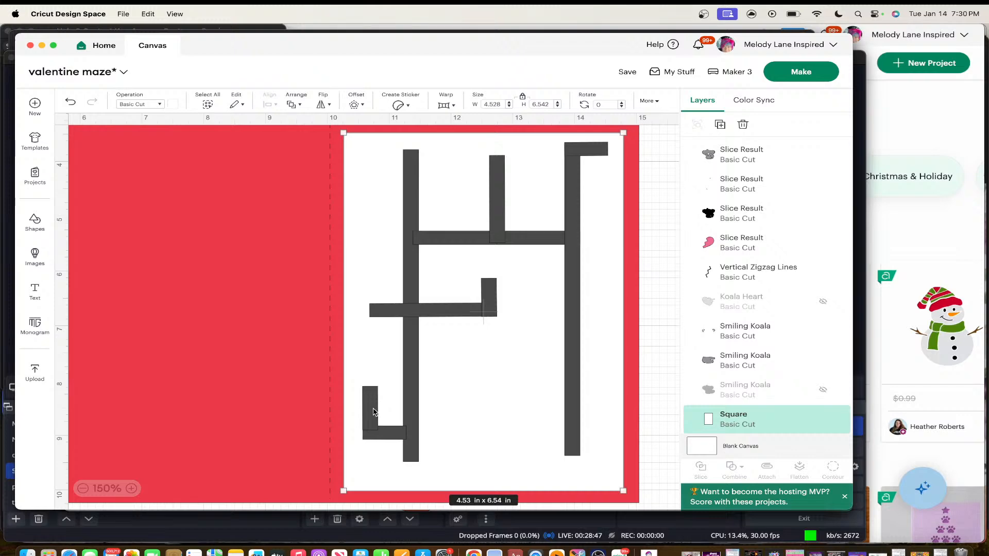
pyautogui.click(374, 411)
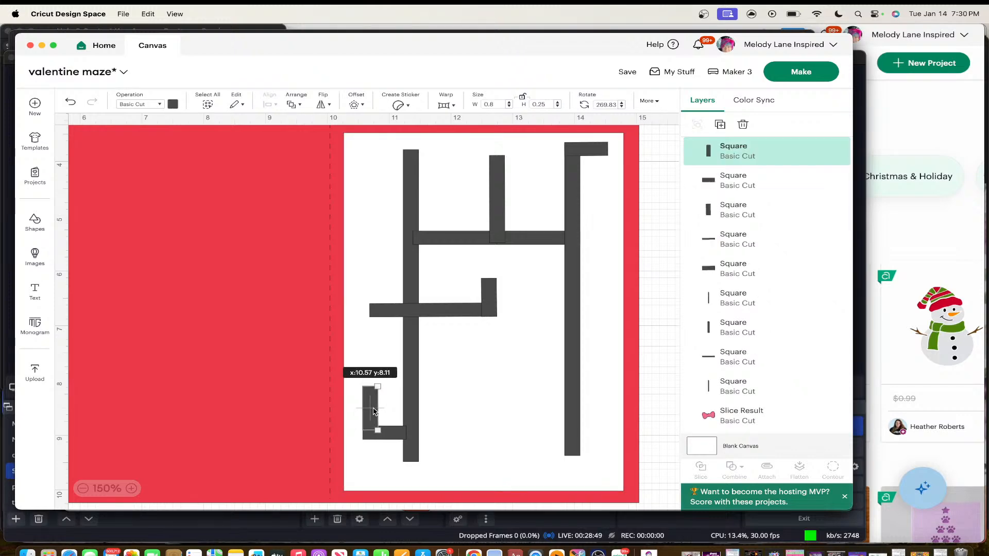
pyautogui.click(482, 437)
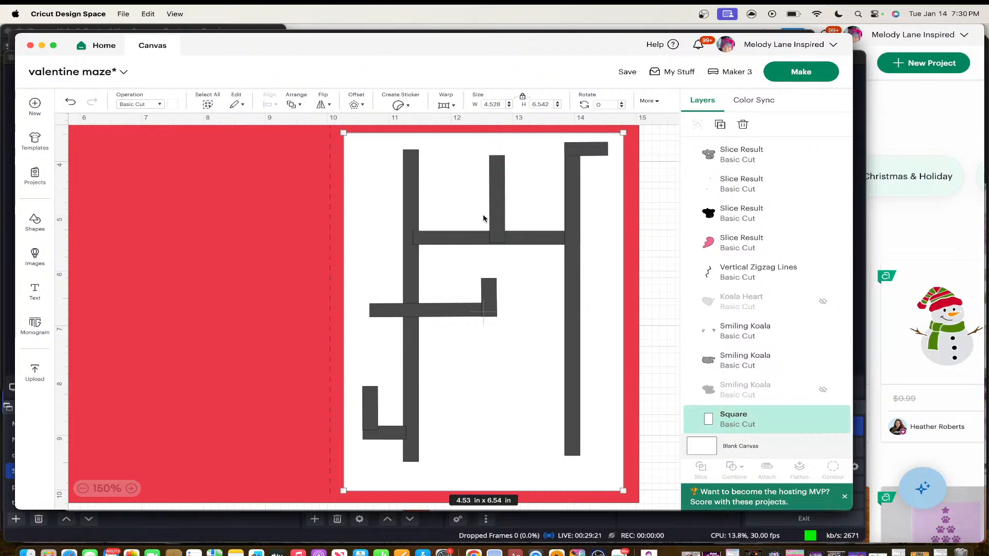
# Duplicate the 0.7 in bar atop the right long wall, shorten the copy to 0.5 in, and attach it visually to the wall's outer side near mid-height
pyautogui.click(594, 153)
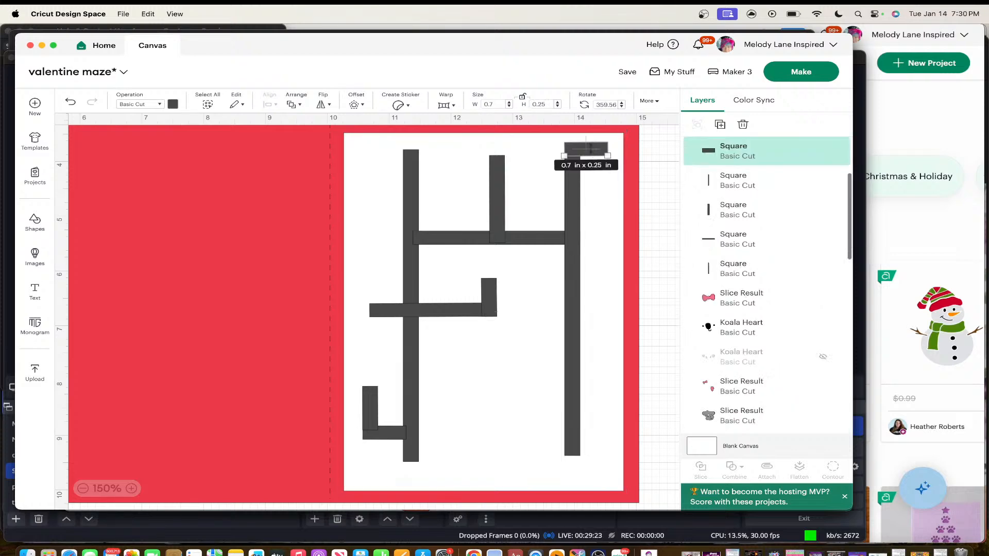
pyautogui.press('super+d')
pyautogui.moveTo(618, 178); pyautogui.dragTo(589, 298)
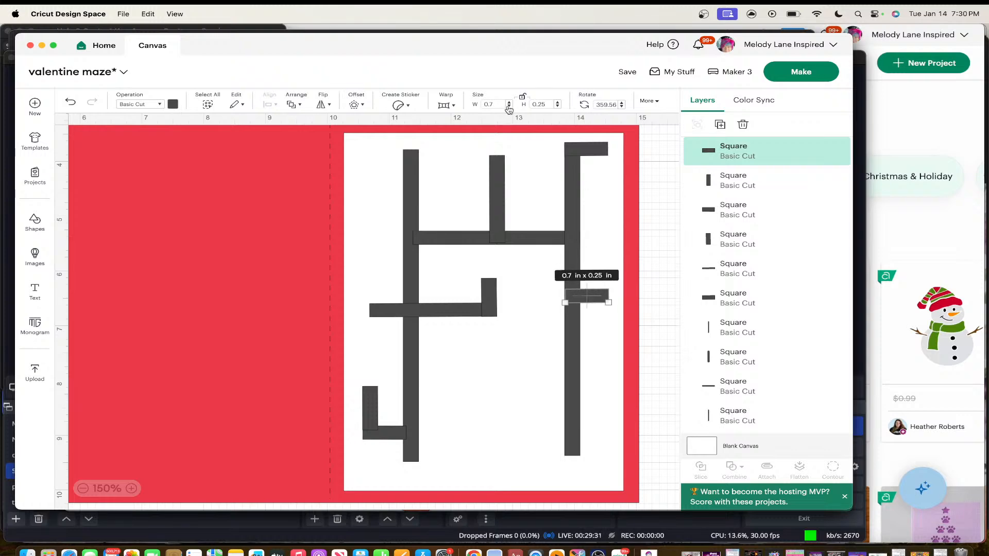
pyautogui.click(508, 106)
pyautogui.click(509, 107)
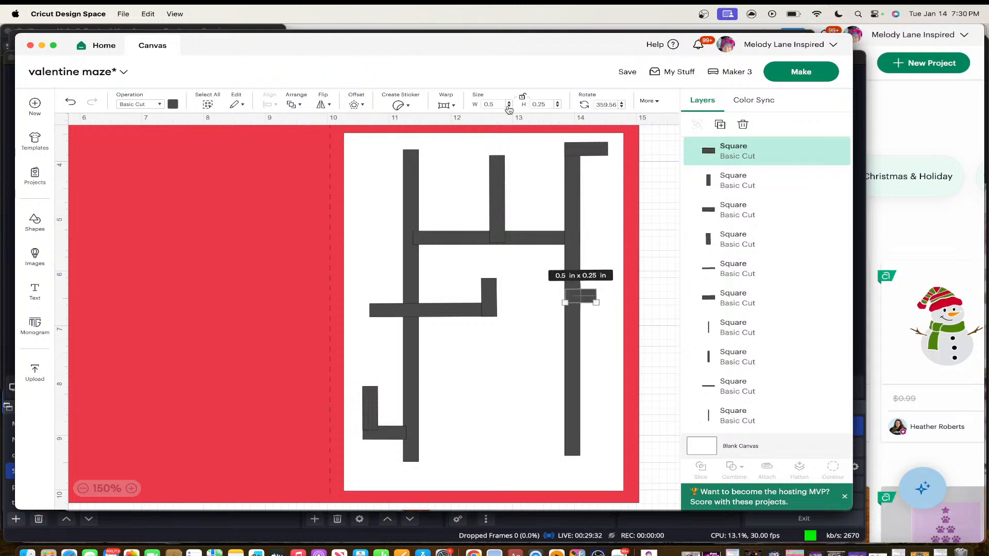
pyautogui.click(654, 318)
pyautogui.moveTo(585, 297); pyautogui.dragTo(597, 302)
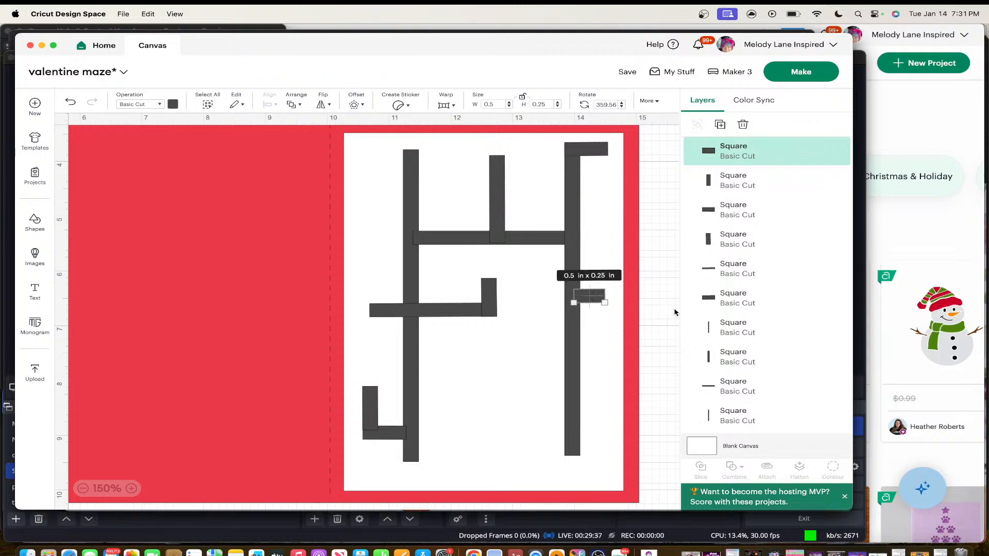
pyautogui.click(675, 312)
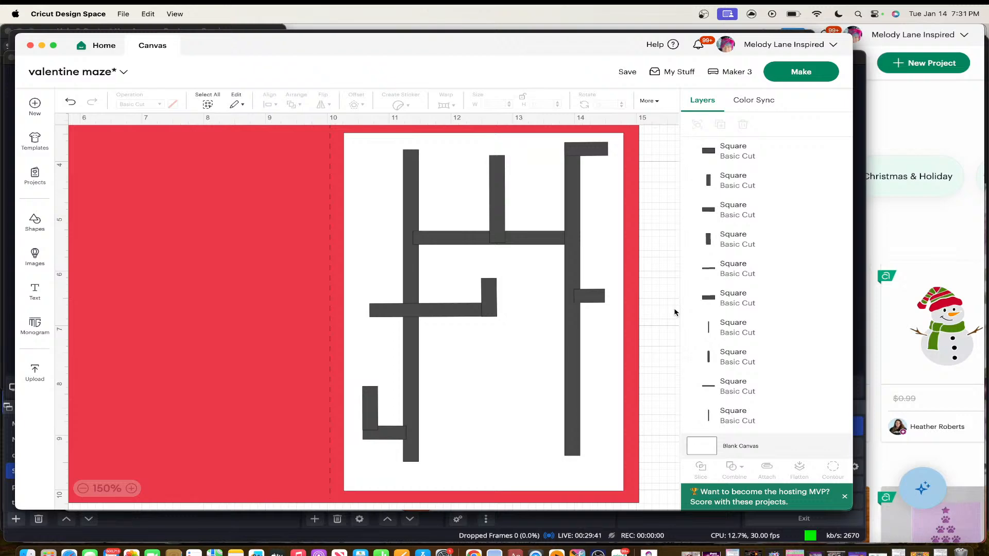
# Duplicate the 0.5 in bar and place the copy at the lower end of the right long wall, pointing outward
pyautogui.click(591, 298)
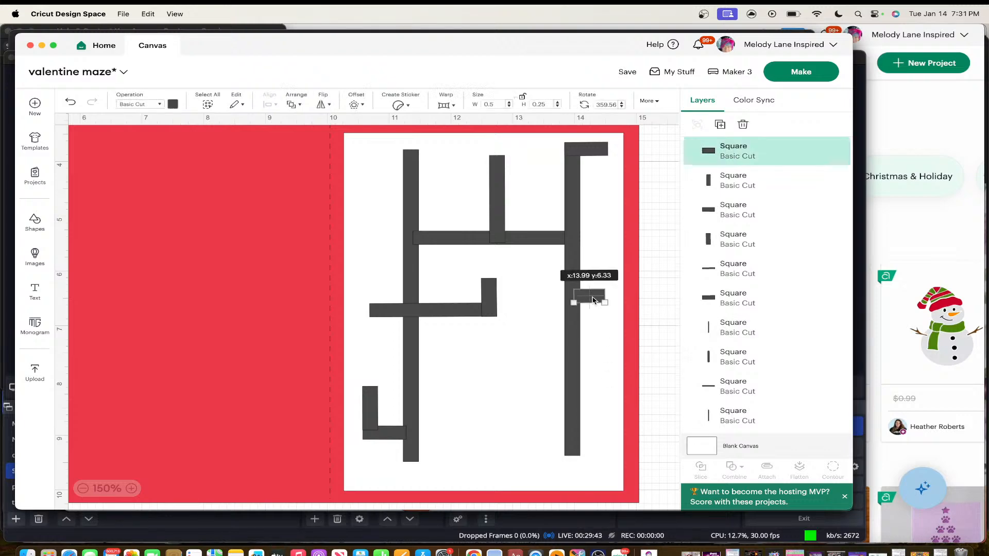
pyautogui.press('super+d')
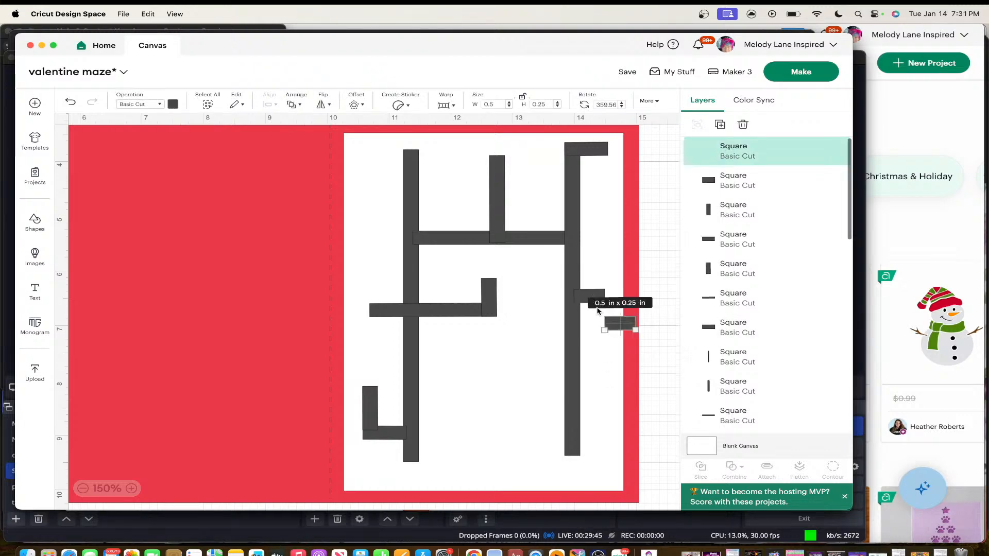
pyautogui.click(647, 350)
pyautogui.moveTo(621, 322); pyautogui.dragTo(591, 452)
pyautogui.click(673, 373)
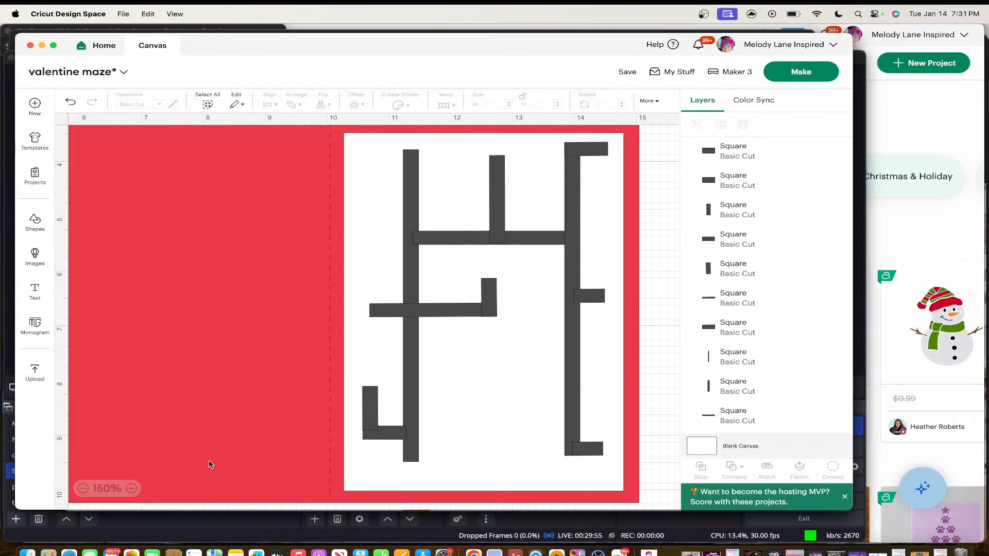
# Examine up close how the maze bars overlap at their joints, from the upper walls down to the lower ends
pyautogui.click(131, 489)
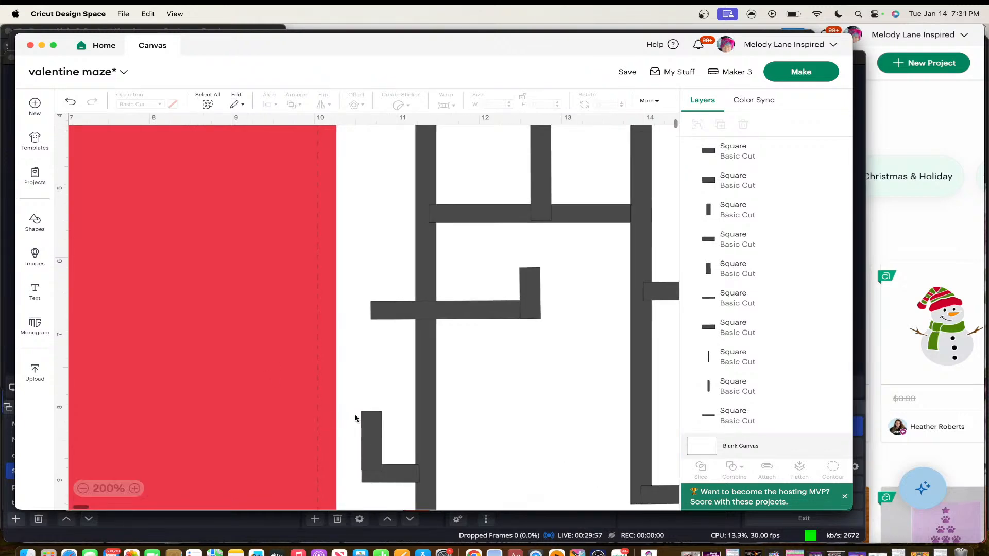
pyautogui.hscroll(5, 356, 419)
pyautogui.scroll(3, 355, 418)
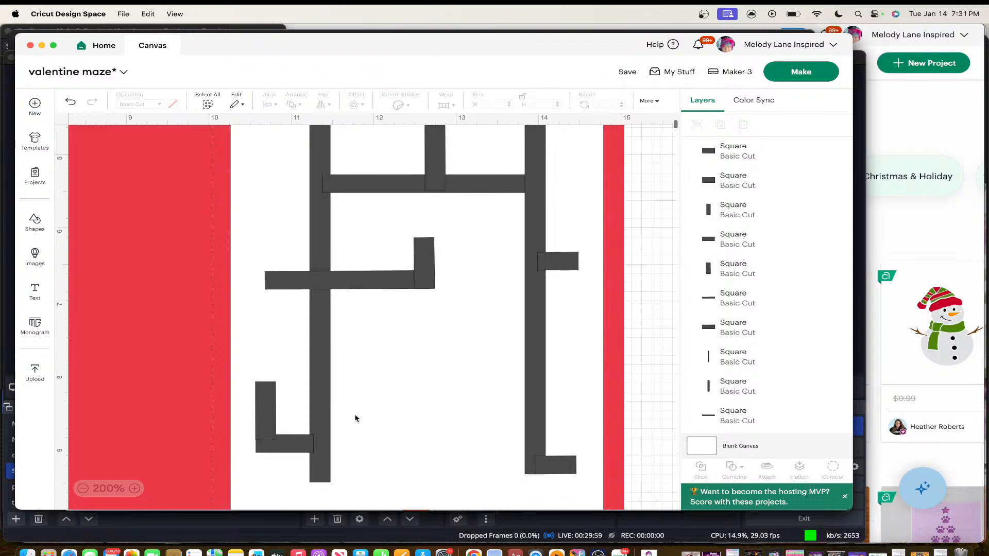
pyautogui.scroll(2, 356, 418)
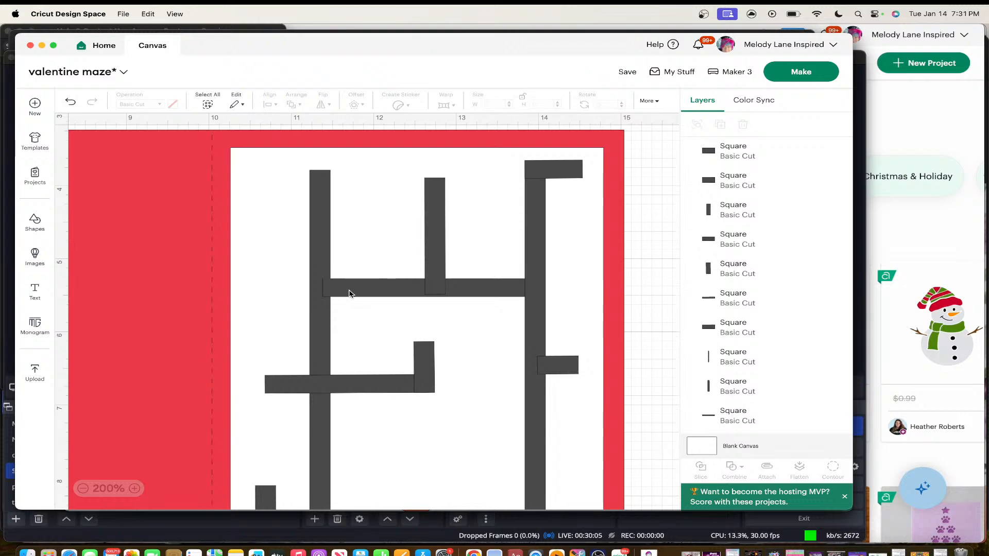
pyautogui.click(434, 274)
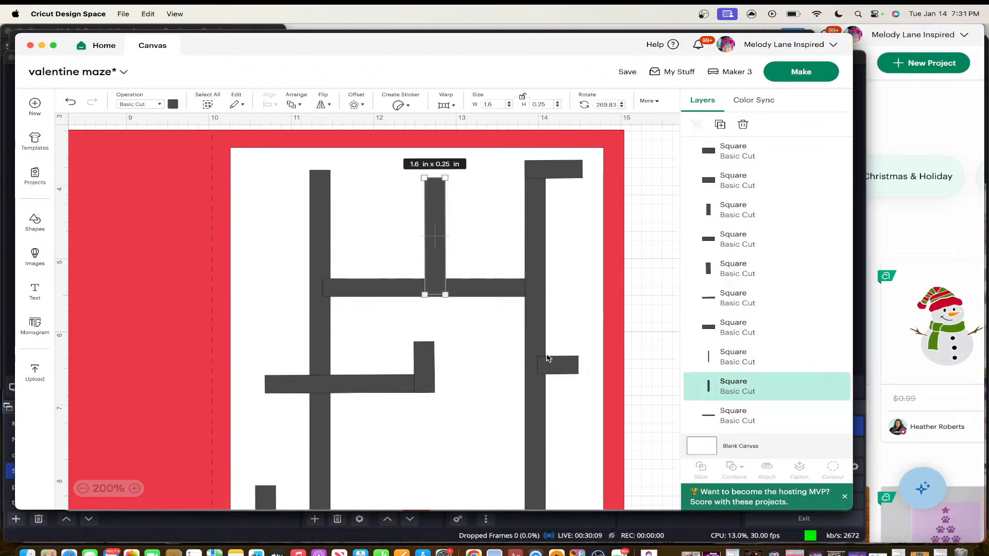
pyautogui.click(541, 172)
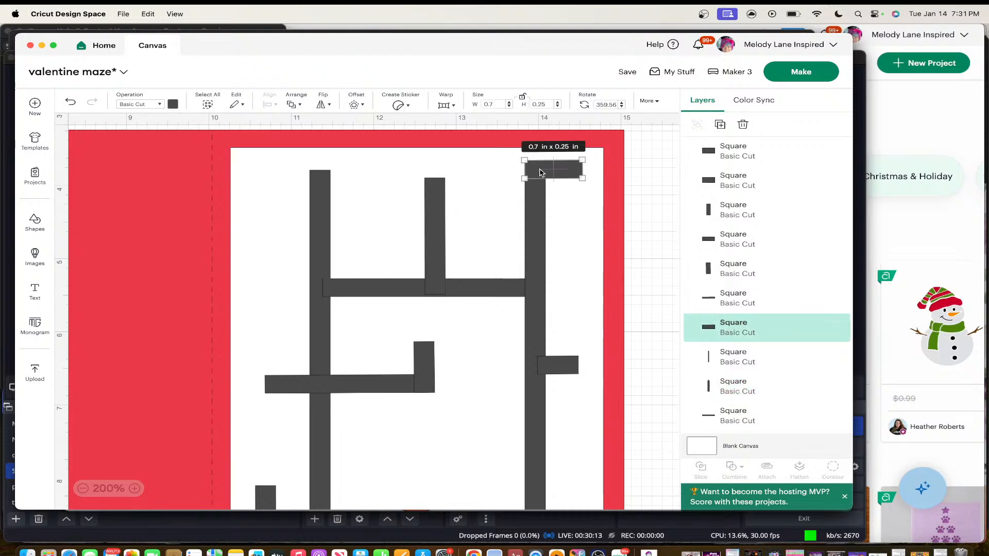
pyautogui.click(575, 218)
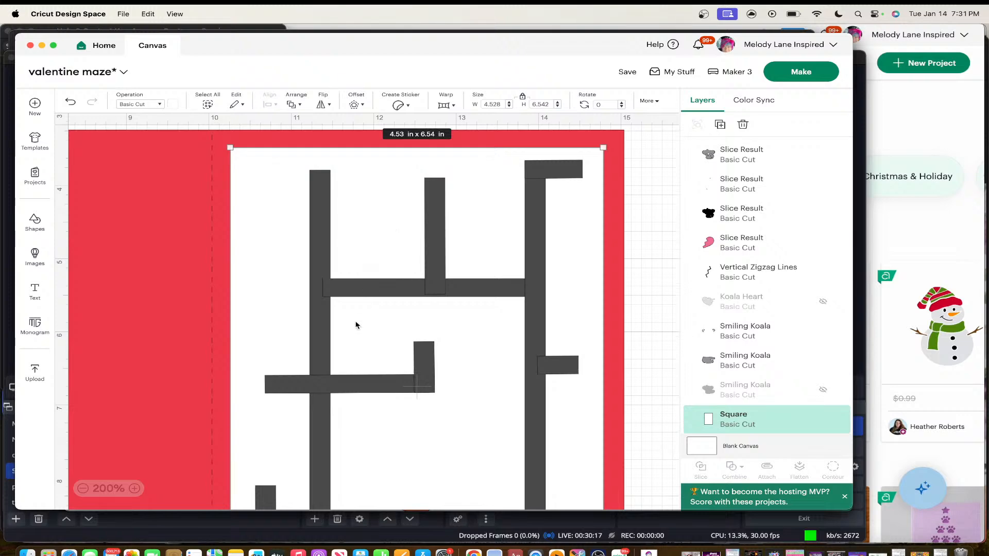
pyautogui.scroll(-5, 369, 393)
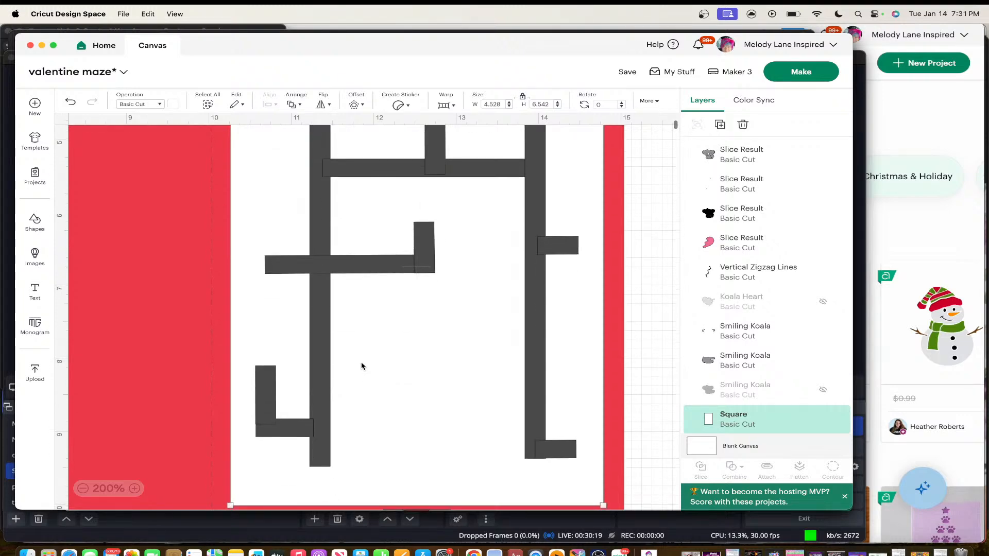
pyautogui.click(323, 453)
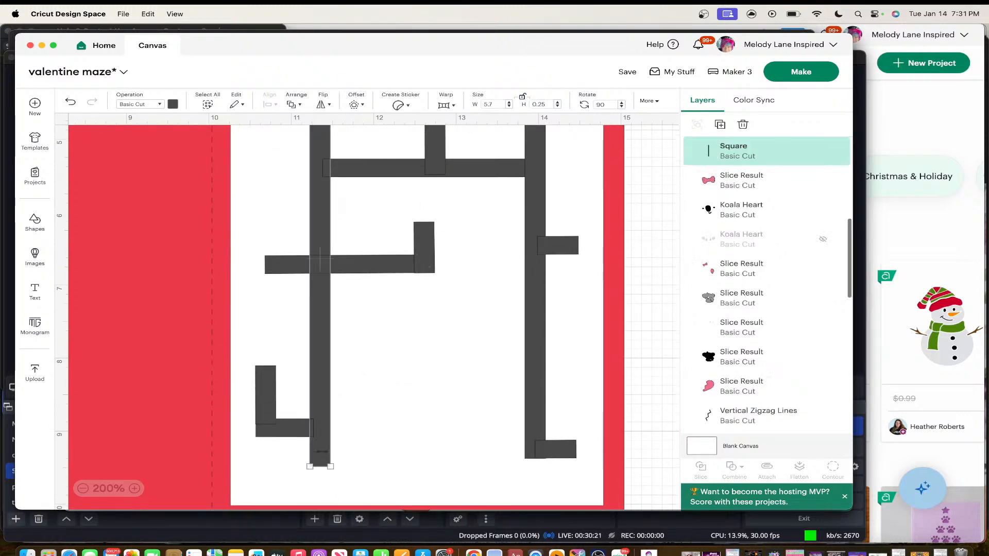
# Align the bottom edges of the lower-right 0.5 in bar and the right long wall
pyautogui.click(556, 453)
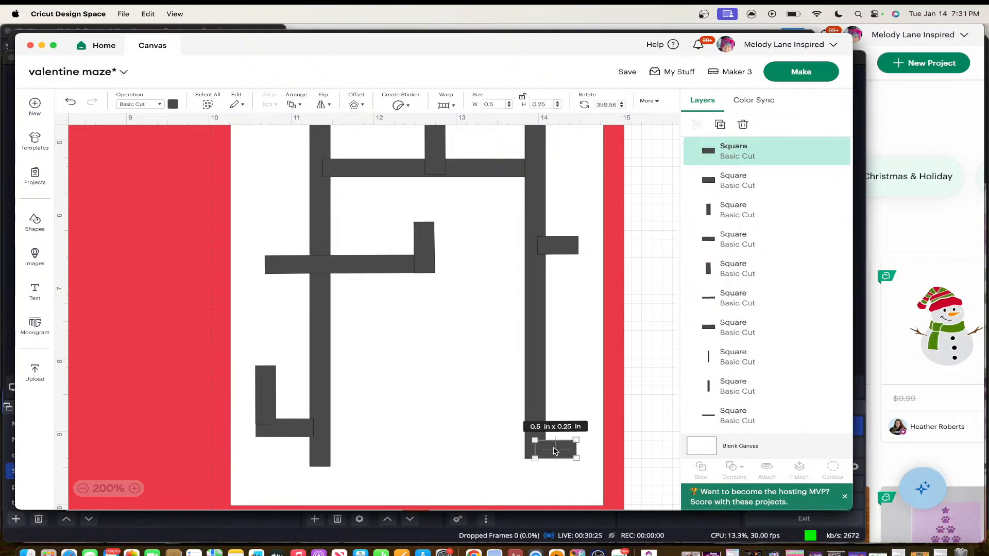
pyautogui.click(135, 490)
pyautogui.click(134, 489)
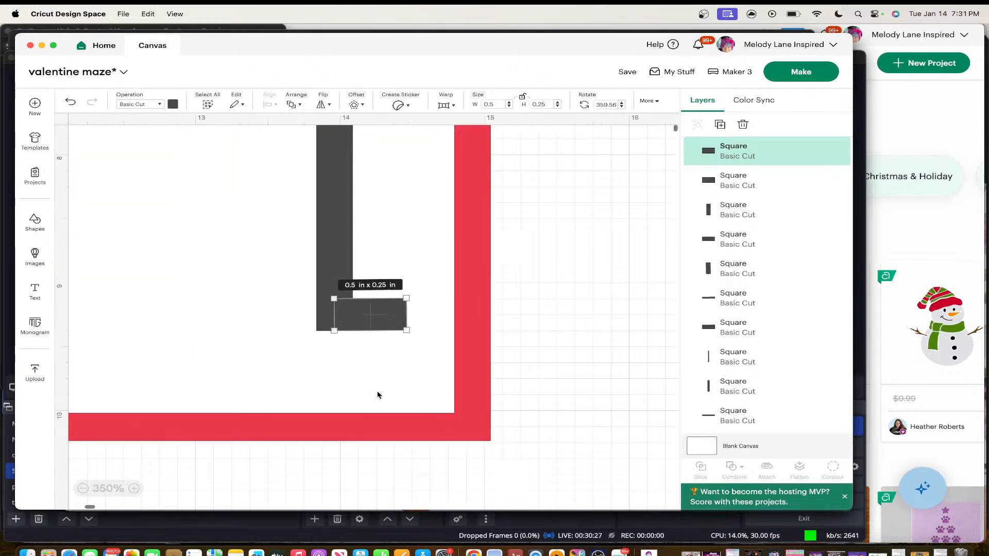
pyautogui.scroll(-1, 377, 391)
pyautogui.click(558, 367)
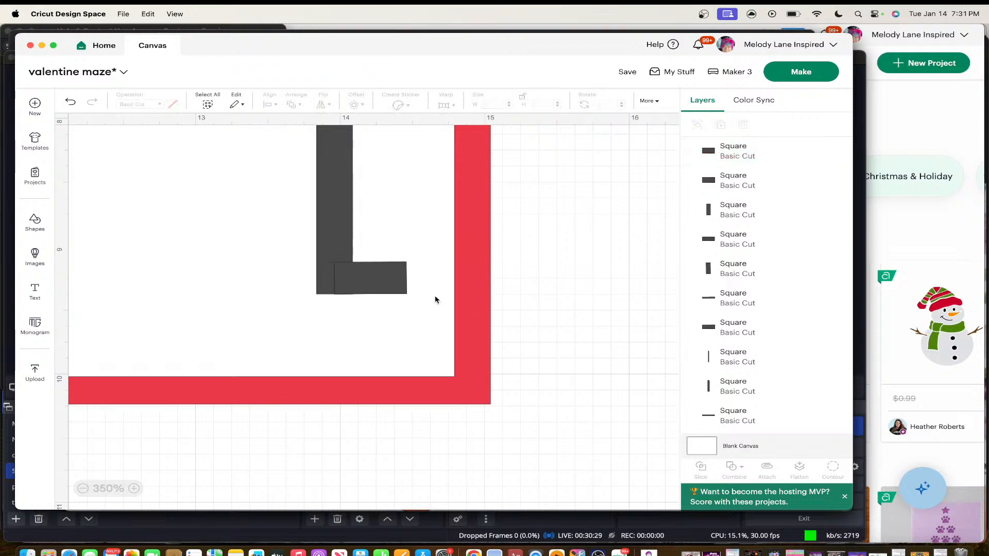
pyautogui.click(379, 279)
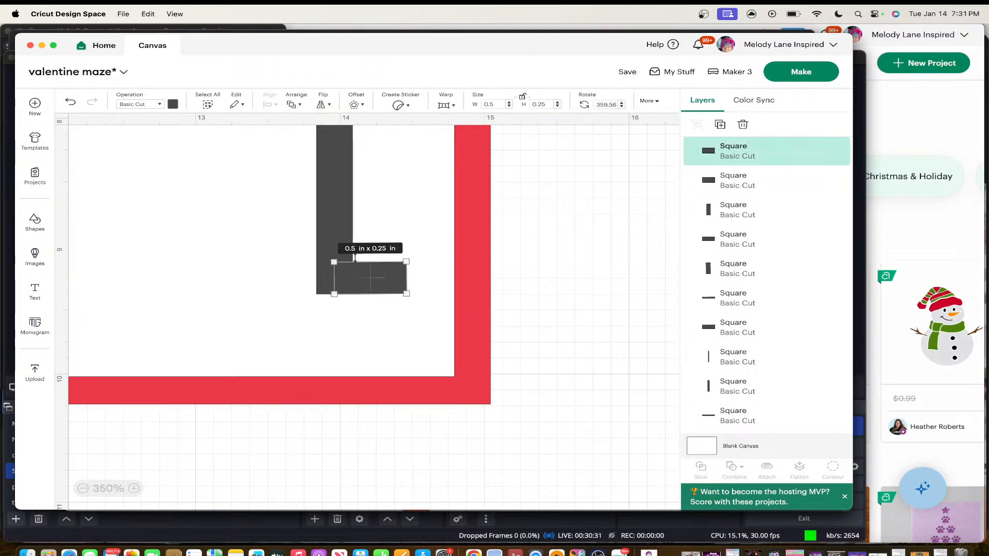
pyautogui.keyDown('shift'); pyautogui.click(337, 230); pyautogui.keyUp('shift')
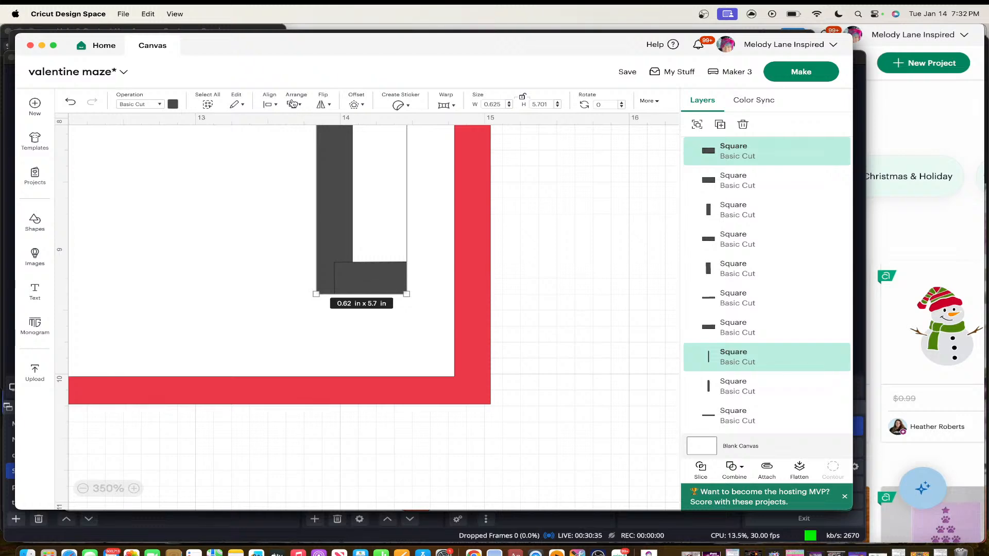
pyautogui.click(271, 104)
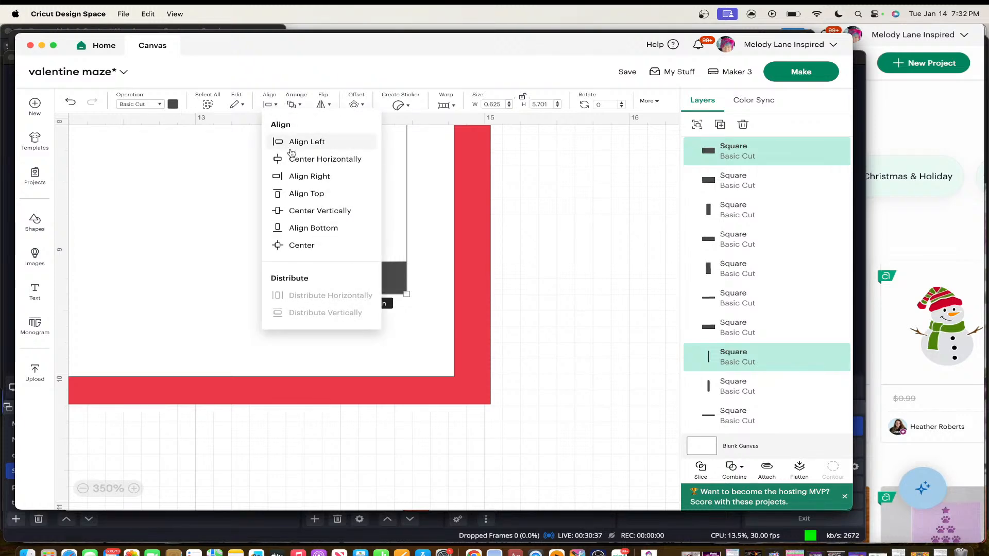
pyautogui.click(306, 228)
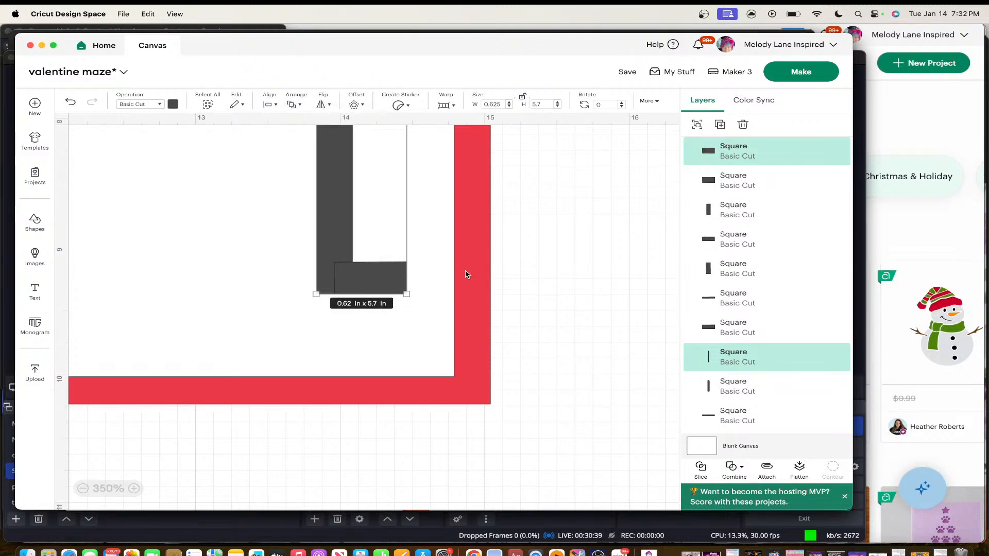
# Attach the lower-right short bar to the right long wall and weld the two into one shape
pyautogui.scroll(3, 521, 283)
pyautogui.scroll(-10, 520, 283)
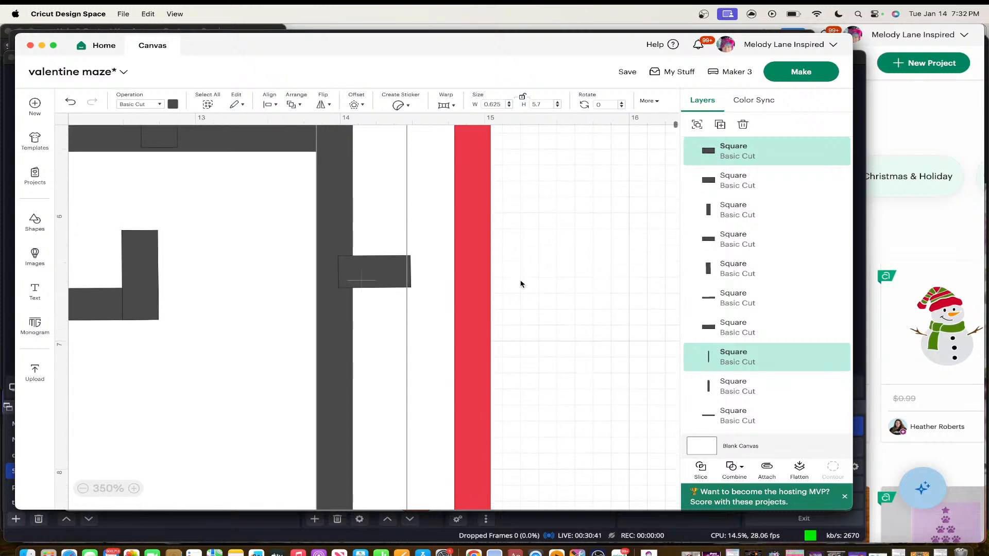
pyautogui.click(769, 468)
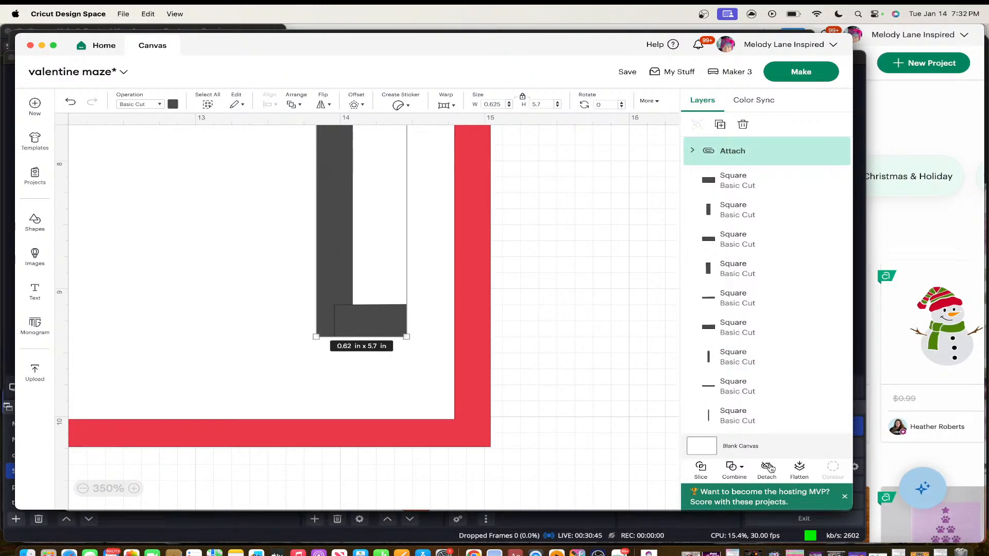
pyautogui.click(739, 470)
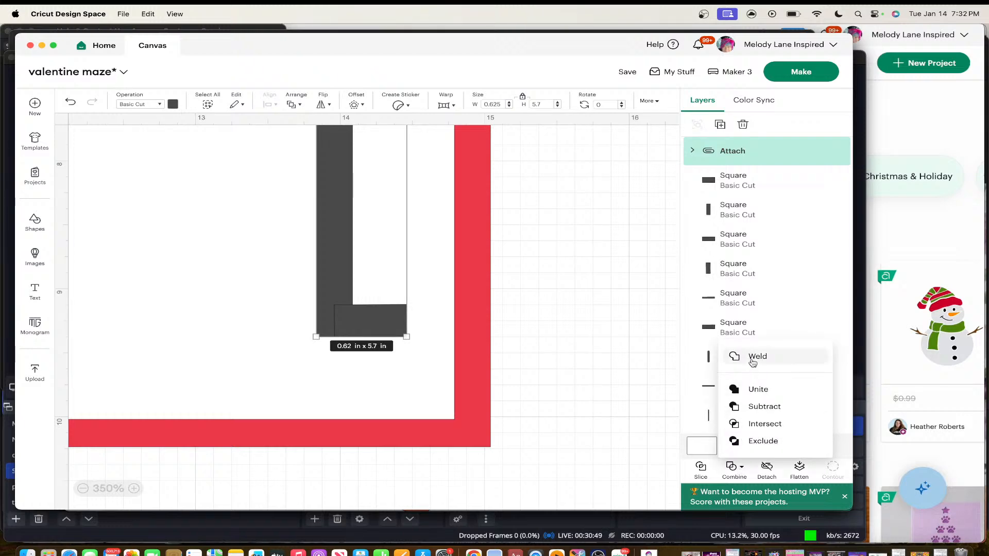
pyautogui.click(538, 286)
pyautogui.scroll(5, 448, 283)
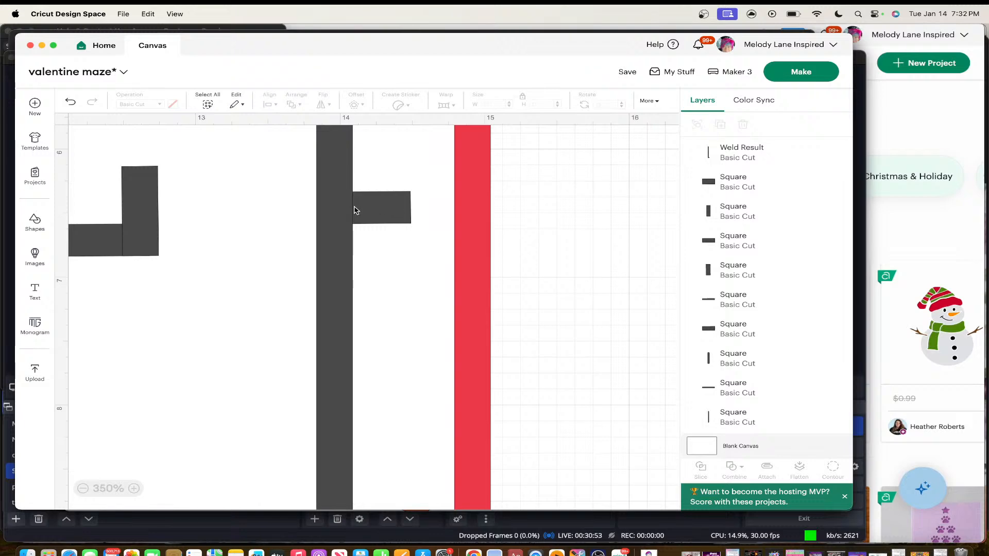
# Align the bottom edges of the 0.7 in upright bar and the 2 in horizontal bar in the middle of the maze
pyautogui.scroll(-2, 388, 307)
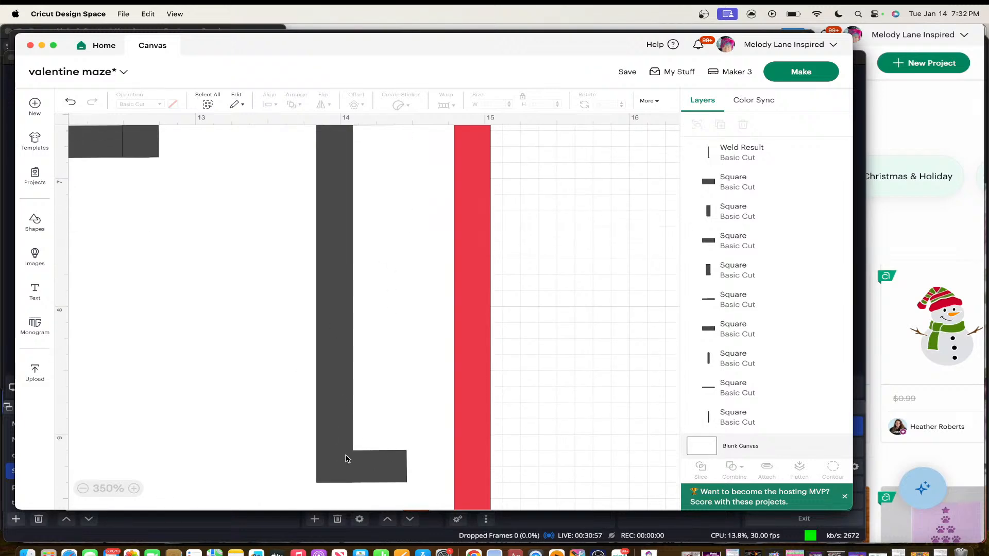
pyautogui.scroll(3, 325, 402)
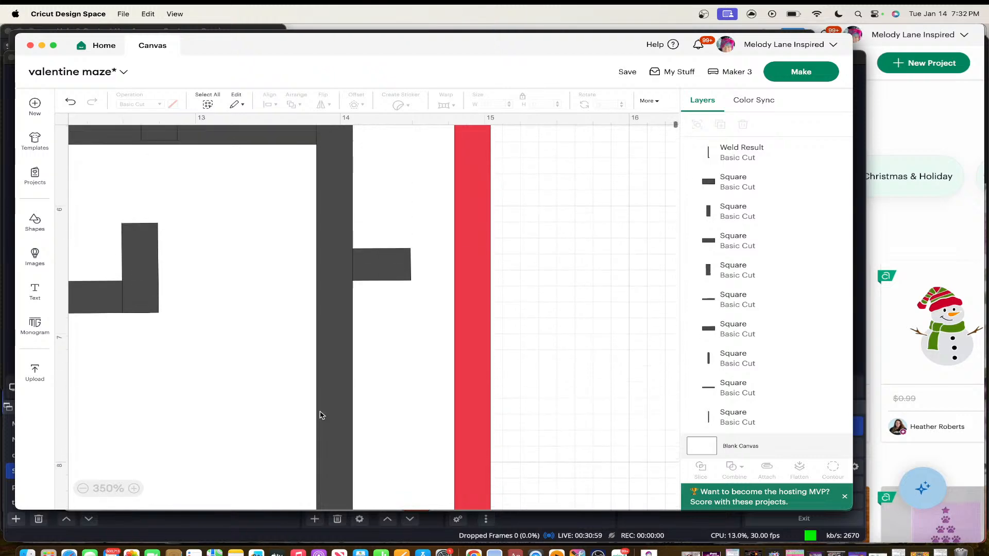
pyautogui.hscroll(-3, 152, 449)
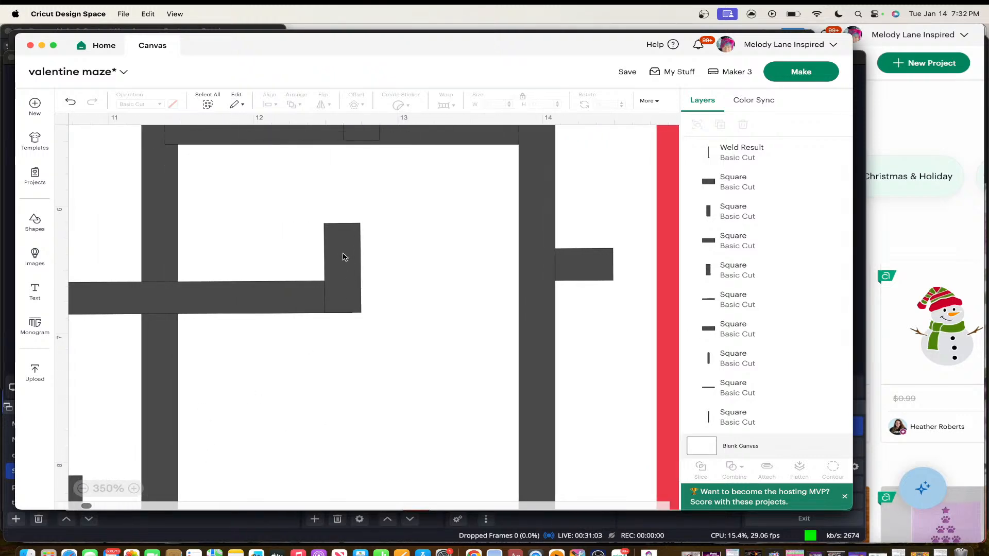
pyautogui.click(344, 257)
pyautogui.keyDown('shift'); pyautogui.click(297, 297); pyautogui.keyUp('shift')
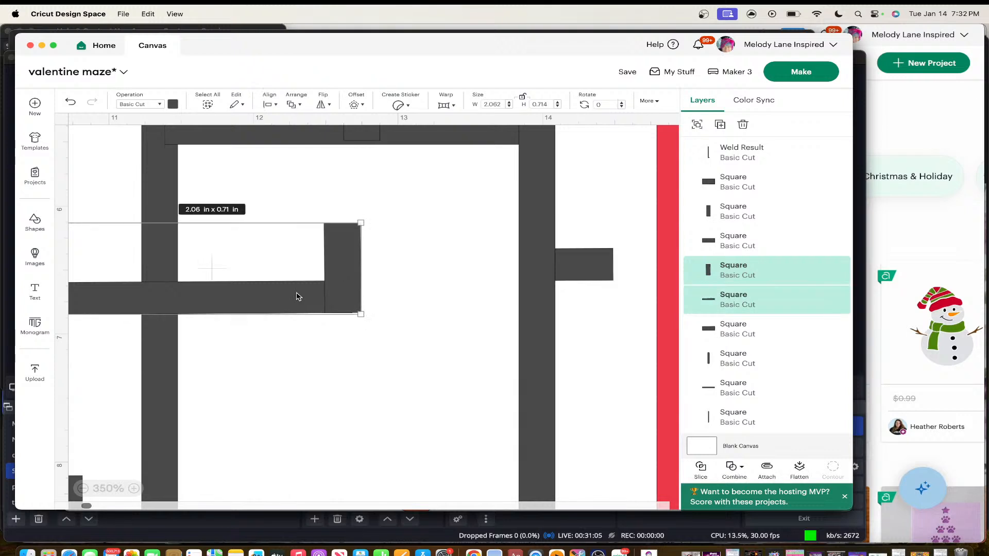
pyautogui.click(269, 104)
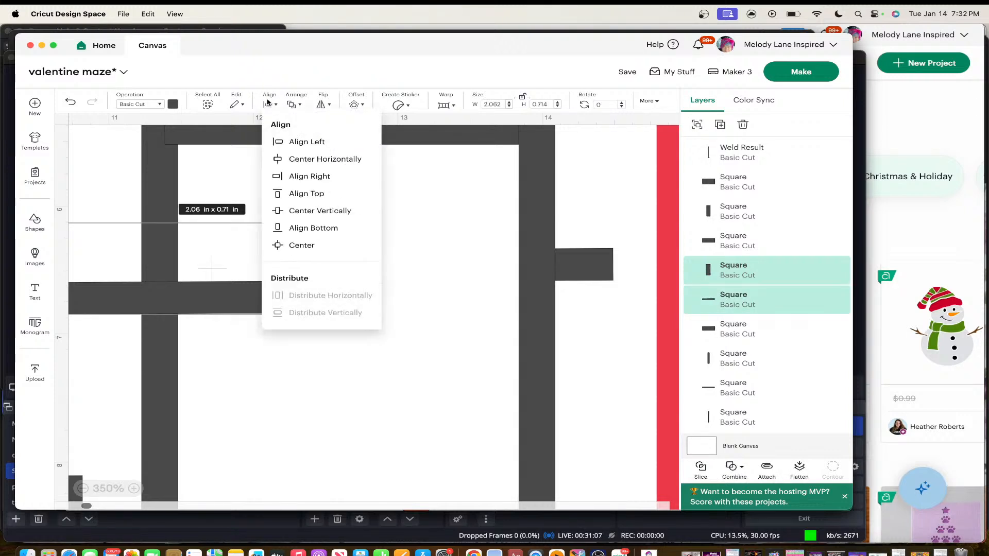
pyautogui.click(314, 228)
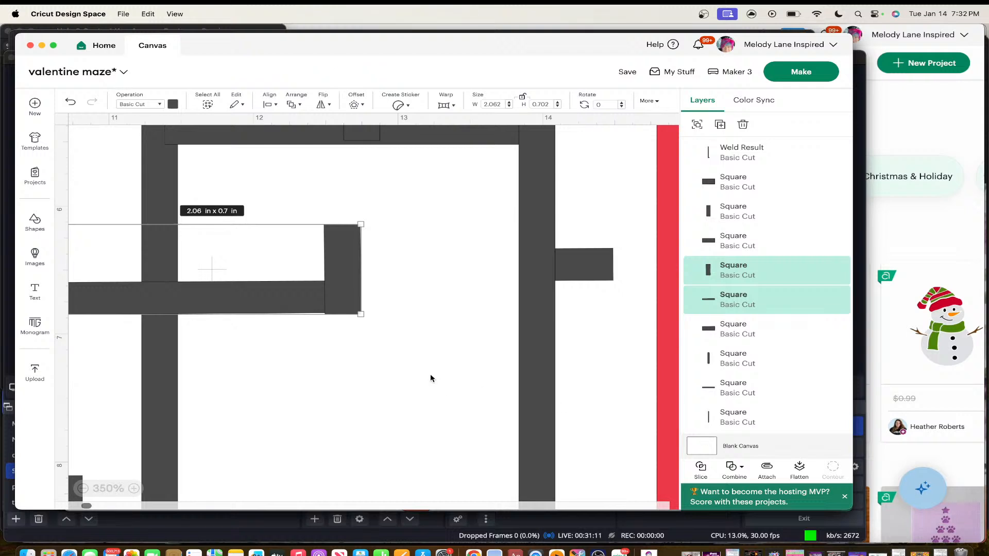
# Try to level the 2 in horizontal bar with a slight rotation, and undo the change
pyautogui.click(293, 301)
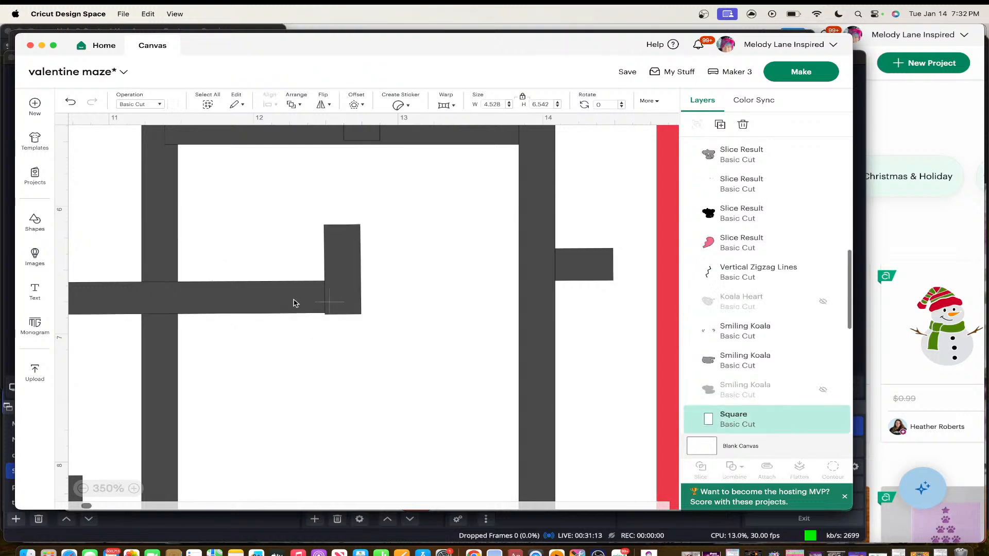
pyautogui.moveTo(359, 319); pyautogui.dragTo(358, 320)
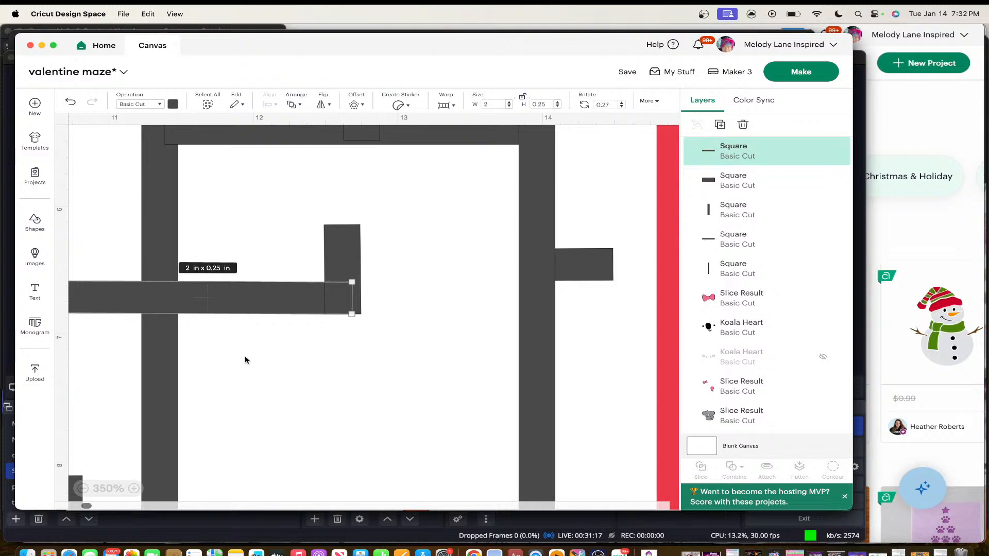
pyautogui.scroll(-2, 233, 386)
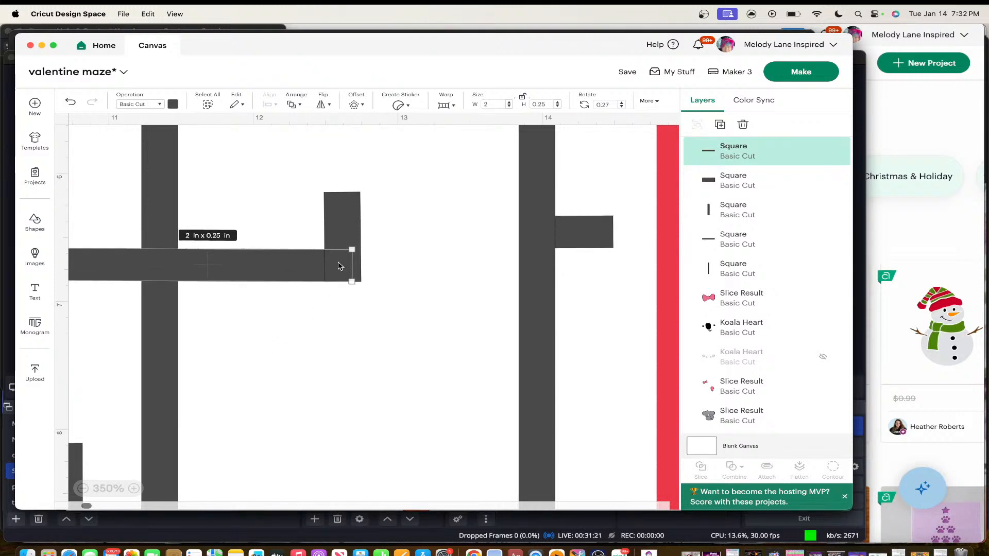
pyautogui.click(72, 103)
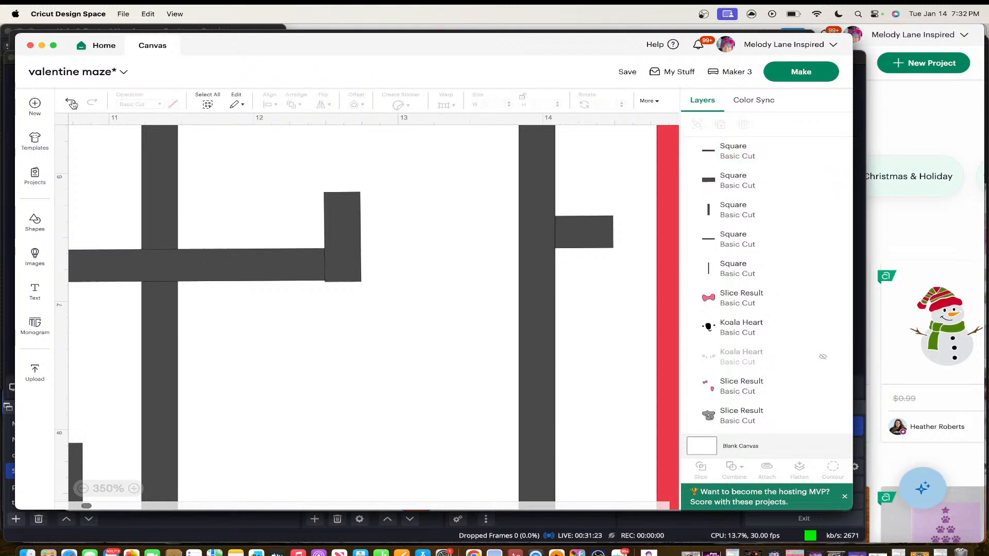
# Repeat the bottom alignment of the 0.7 in and 2 in bars and rotate the 2 in bar slightly to level it
pyautogui.click(337, 237)
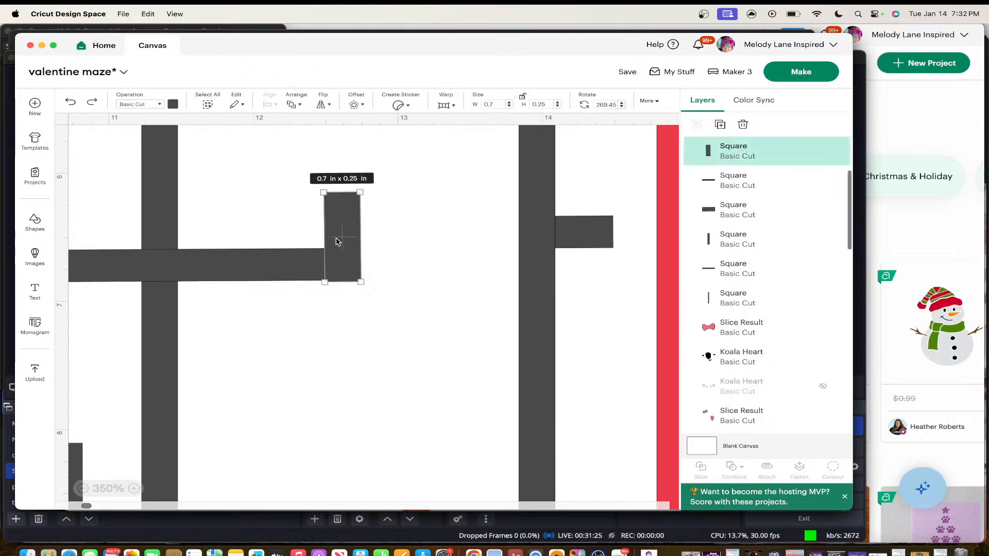
pyautogui.keyDown('shift'); pyautogui.click(287, 275); pyautogui.keyUp('shift')
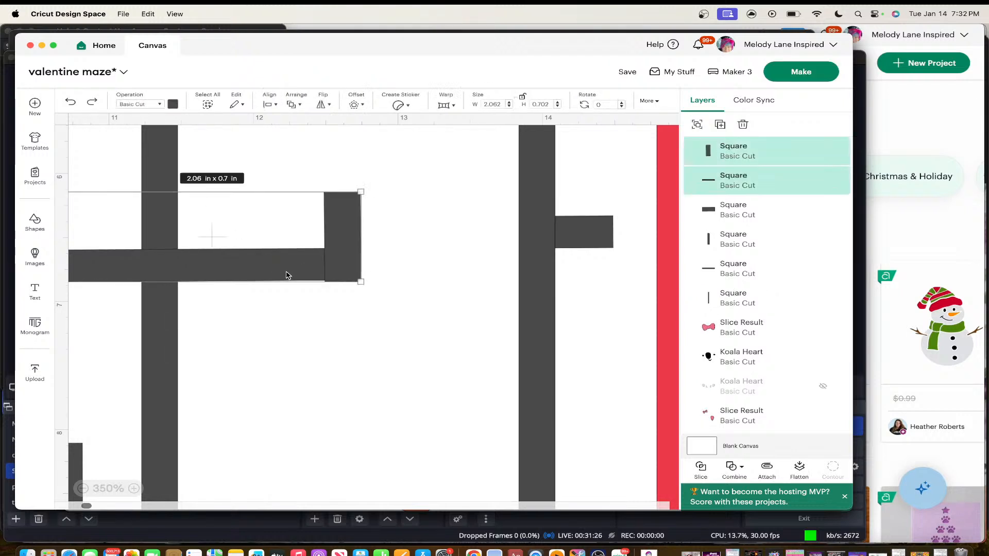
pyautogui.click(271, 105)
pyautogui.click(327, 226)
pyautogui.click(311, 274)
pyautogui.moveTo(353, 292); pyautogui.dragTo(353, 292)
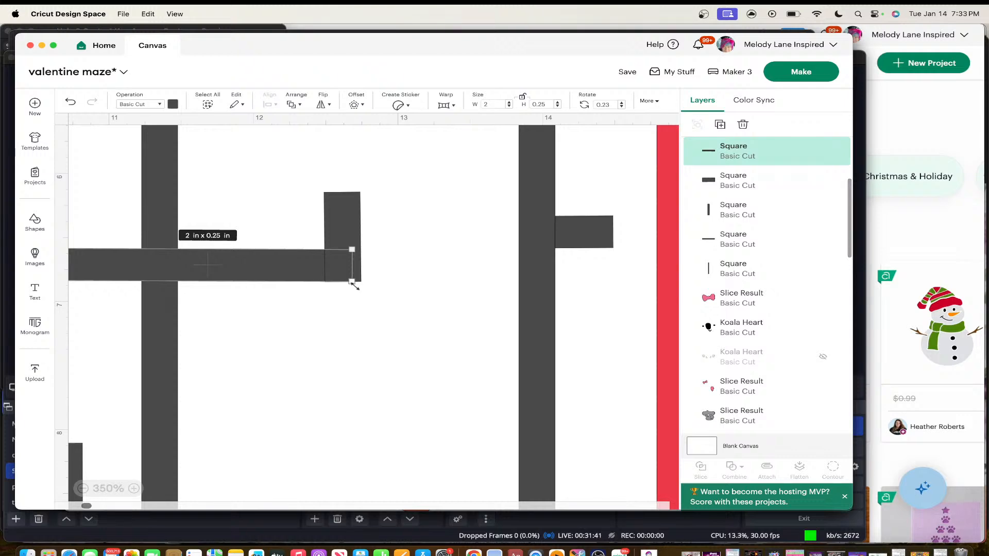
pyautogui.moveTo(357, 289); pyautogui.dragTo(356, 288)
pyautogui.click(347, 209)
pyautogui.click(416, 246)
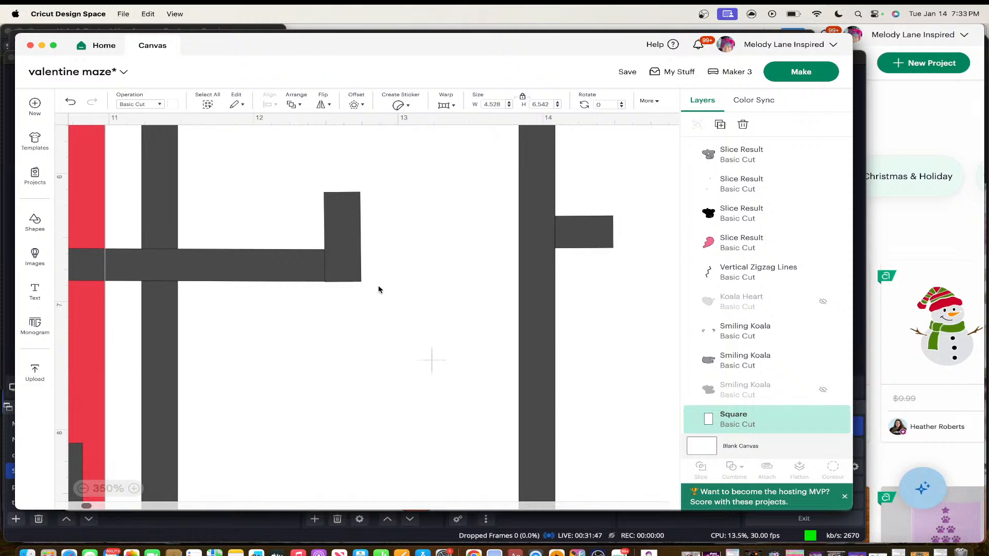
# Move the white panel back inside the front half of the red card so that it sits behind the whole maze
pyautogui.click(83, 488)
pyautogui.hscroll(-3, 150, 393)
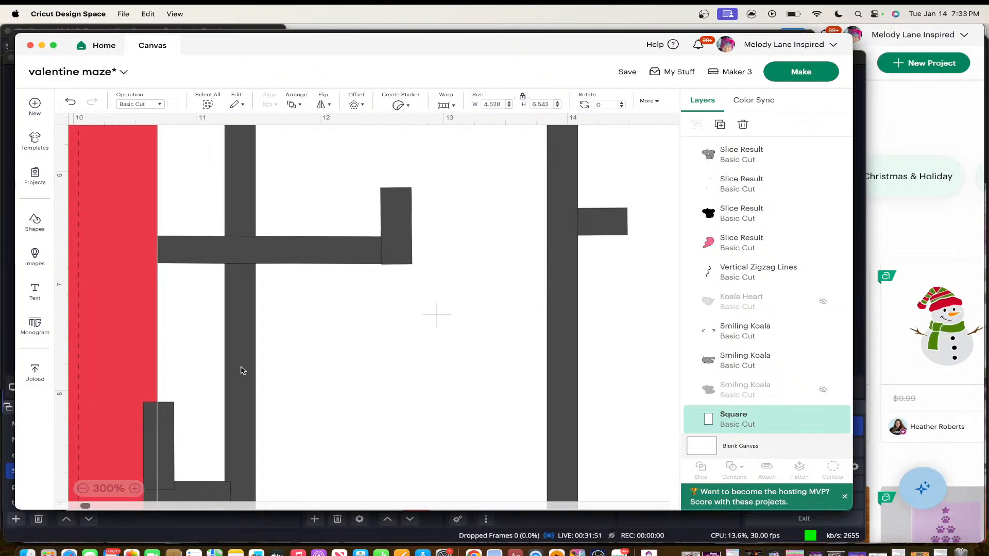
pyautogui.hscroll(-5, 241, 371)
pyautogui.click(193, 343)
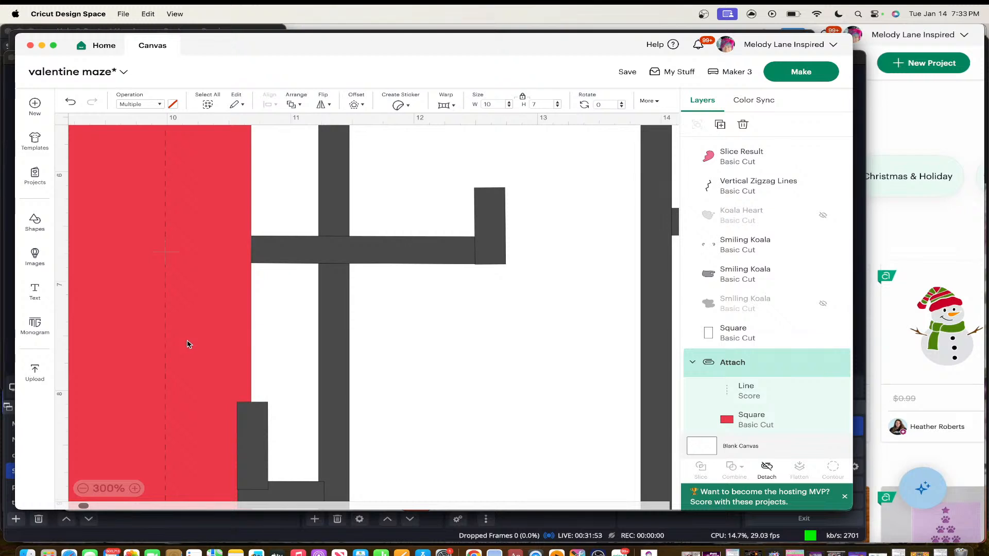
pyautogui.hscroll(4, 333, 352)
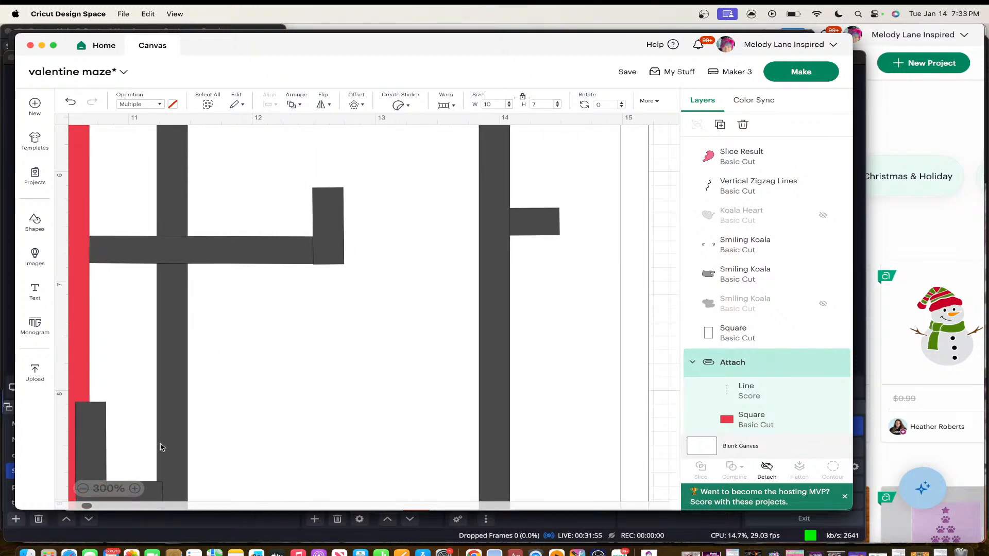
pyautogui.click(83, 488)
pyautogui.click(83, 488)
pyautogui.click(82, 488)
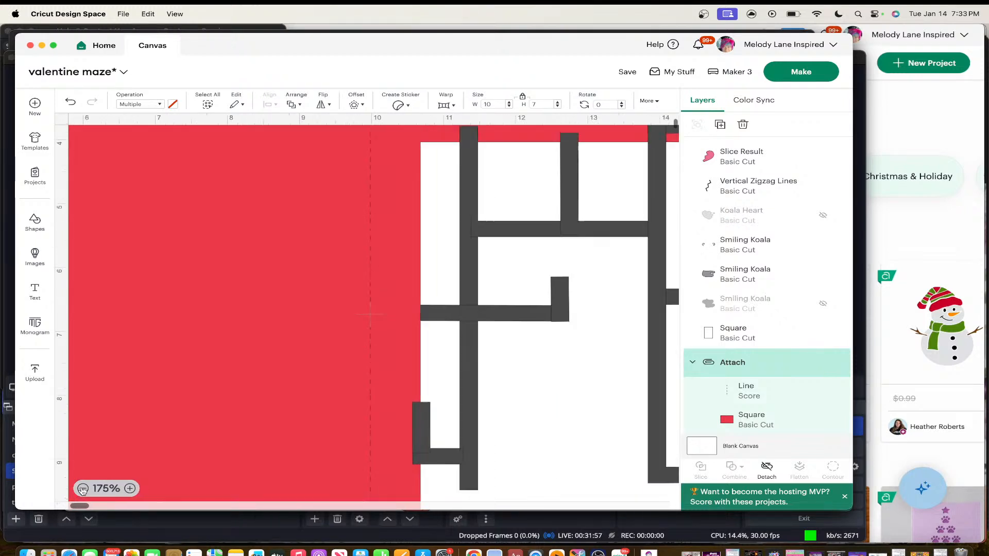
pyautogui.hscroll(5, 425, 421)
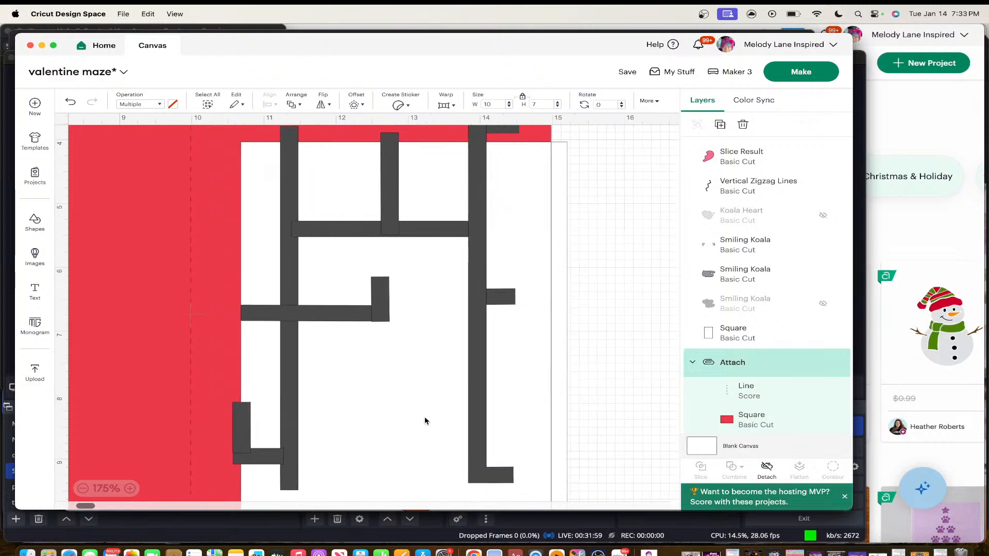
pyautogui.scroll(3, 528, 197)
pyautogui.click(526, 198)
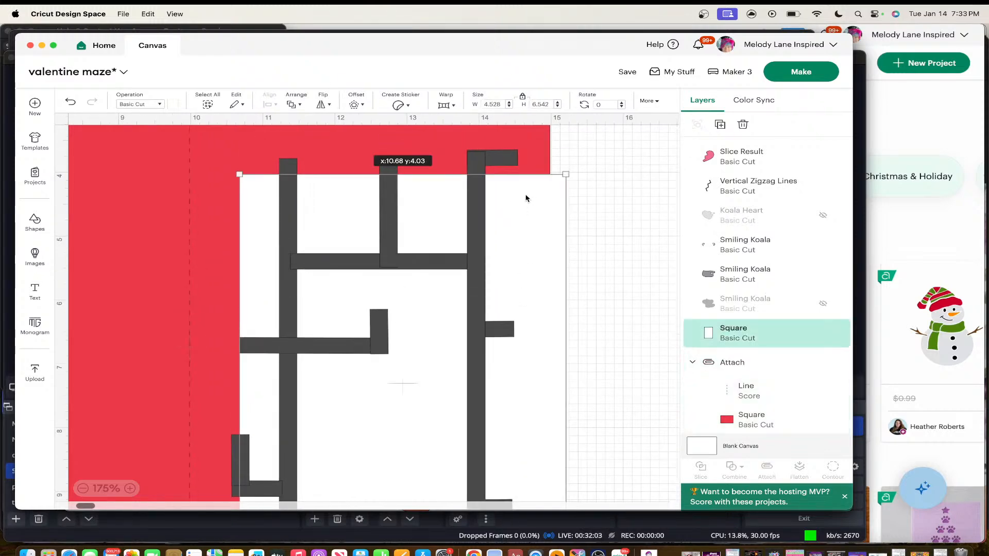
pyautogui.moveTo(519, 167); pyautogui.dragTo(492, 159)
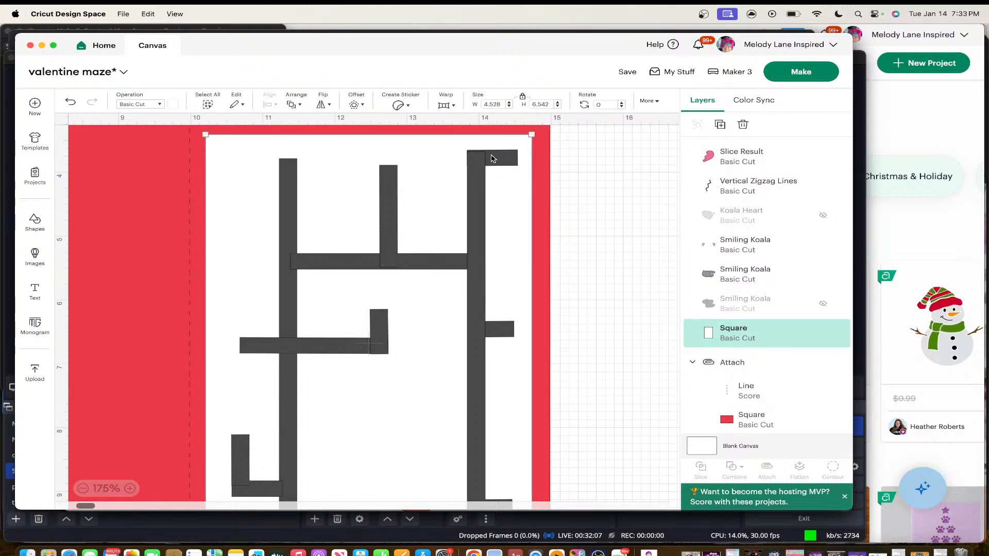
pyautogui.scroll(-3, 492, 159)
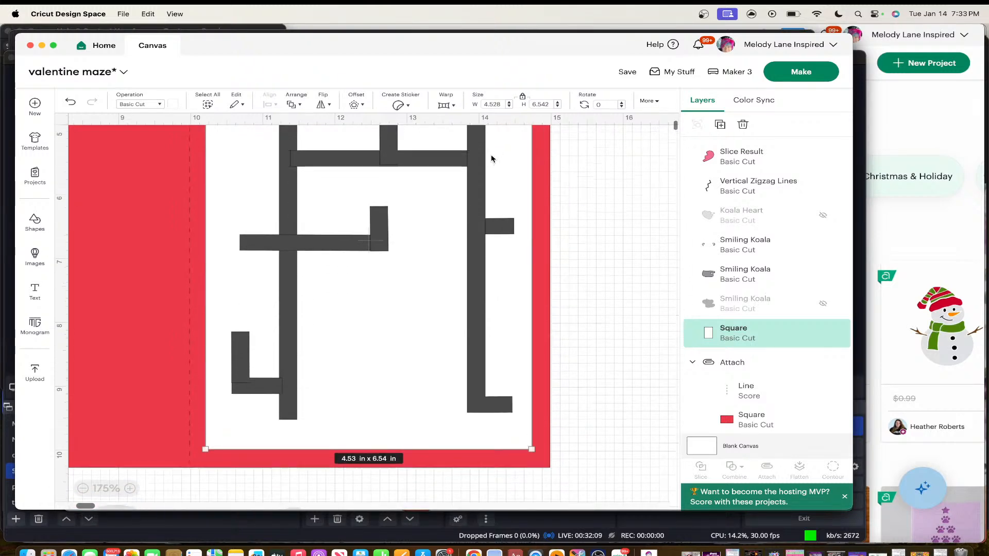
pyautogui.scroll(5, 492, 158)
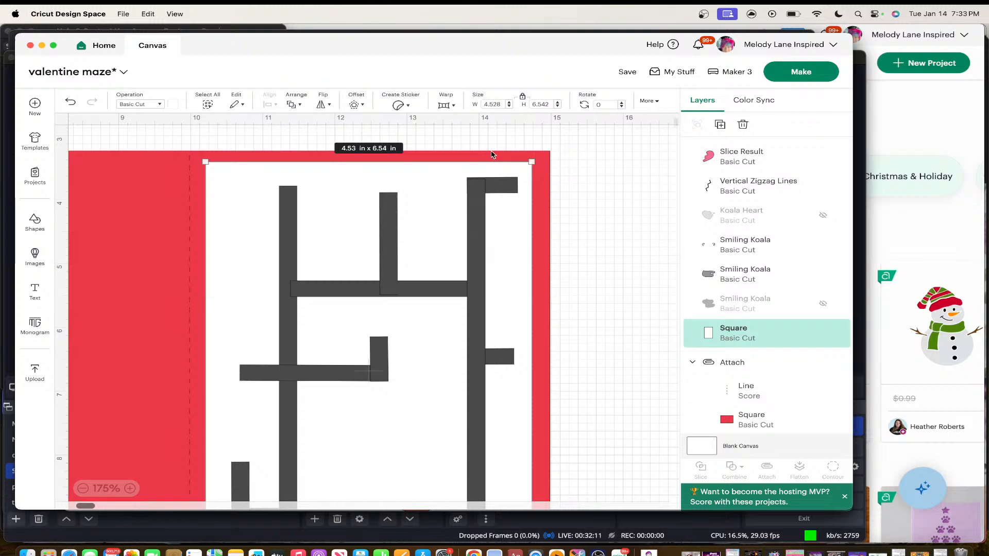
pyautogui.click(290, 207)
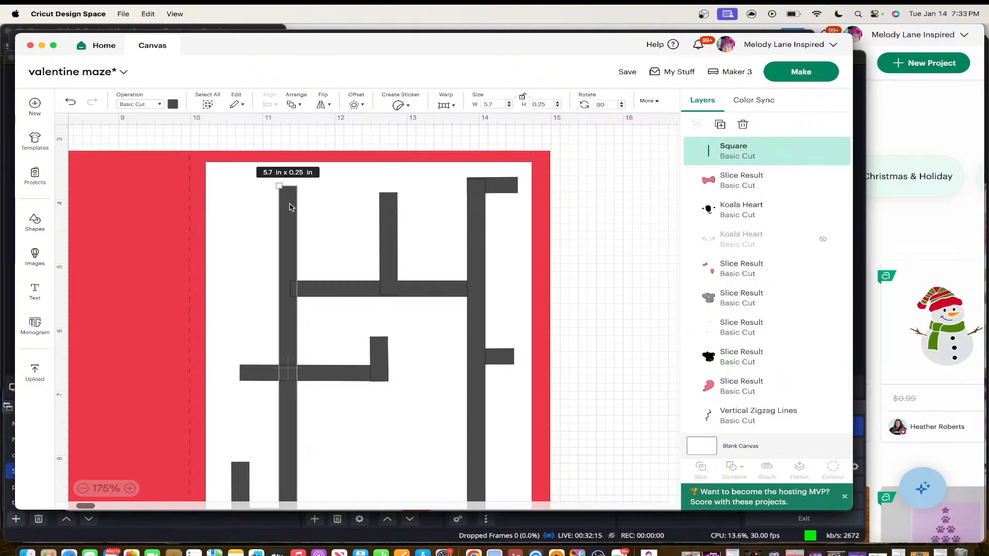
pyautogui.keyDown('shift'); pyautogui.click(386, 224); pyautogui.keyUp('shift')
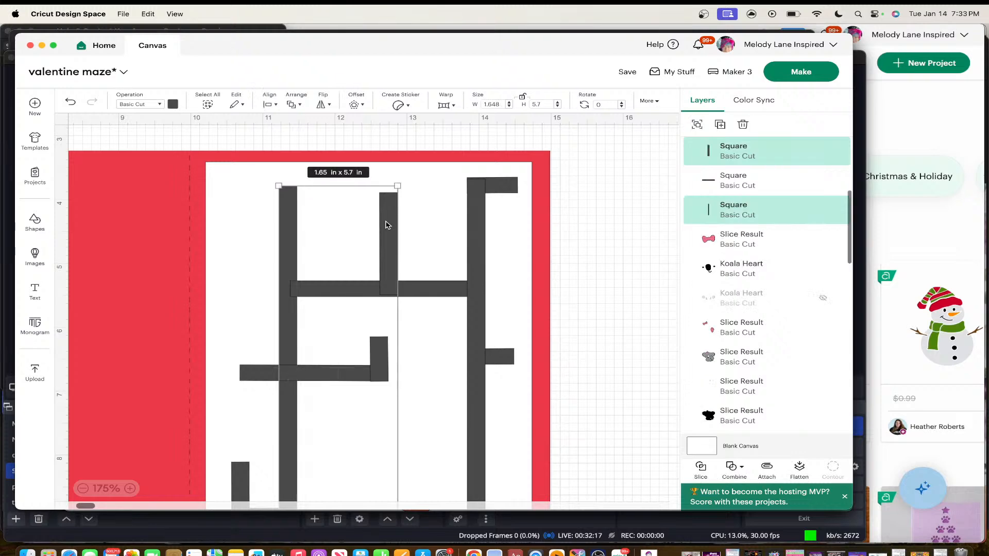
pyautogui.keyDown('shift'); pyautogui.click(477, 192); pyautogui.keyUp('shift')
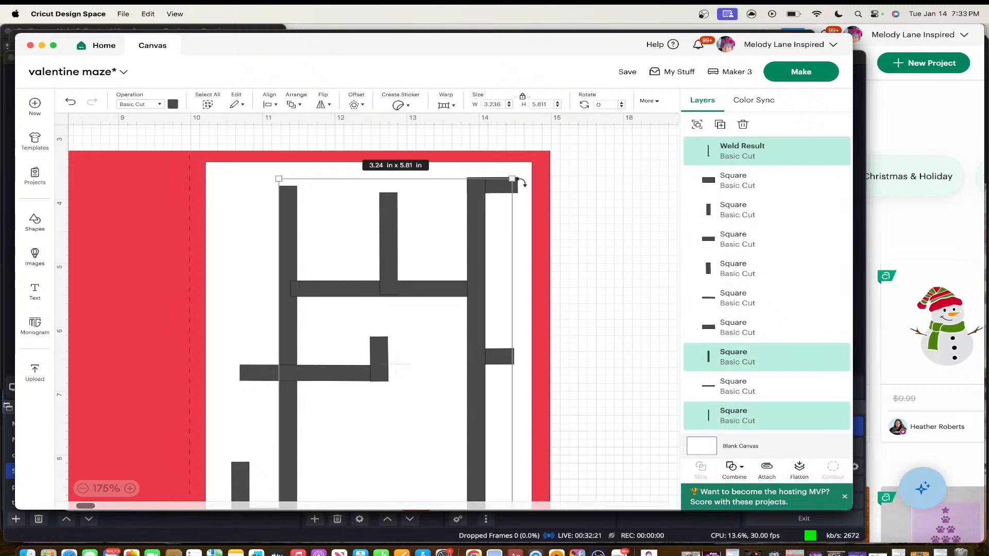
pyautogui.scroll(-5, 186, 153)
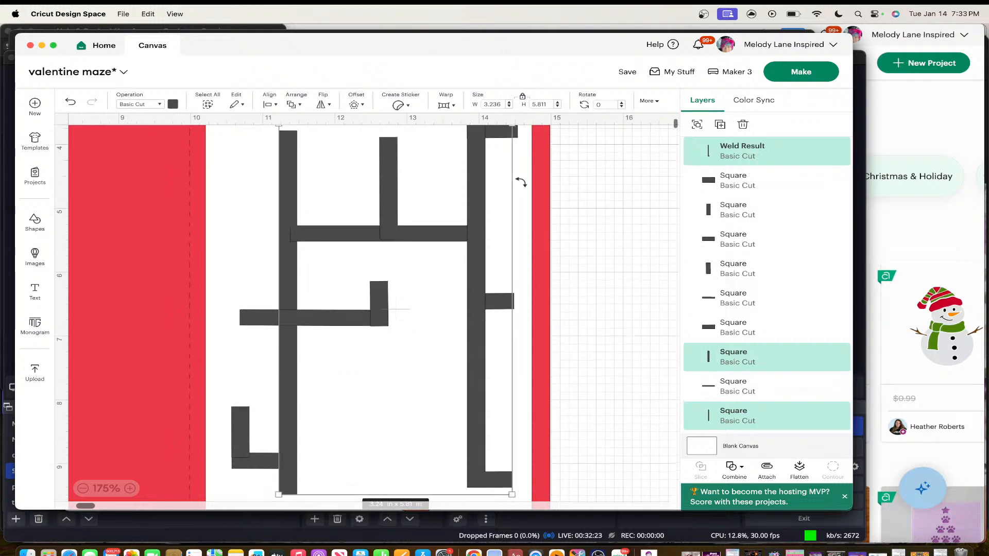
# Move the red card and the white panel away from behind the maze, leaving only the bars on the bare canvas
pyautogui.moveTo(143, 151); pyautogui.dragTo(196, 481)
pyautogui.scroll(10, 210, 441)
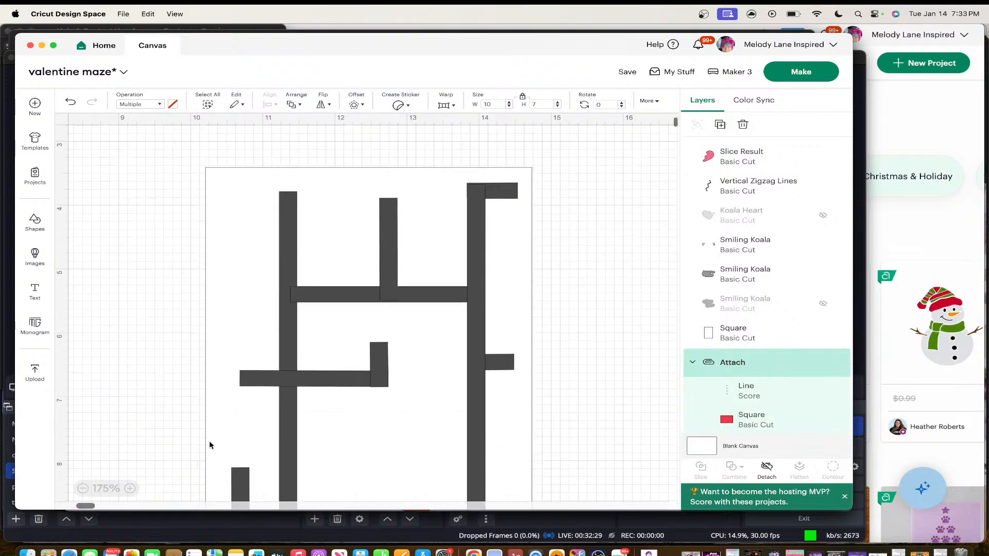
pyautogui.click(229, 259)
pyautogui.moveTo(229, 259); pyautogui.dragTo(762, 511)
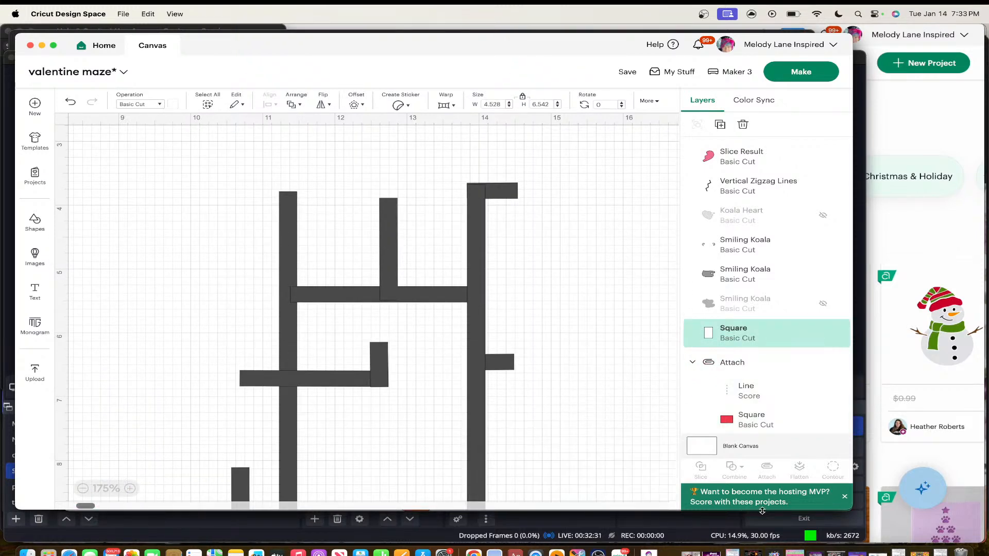
pyautogui.scroll(-3, 434, 308)
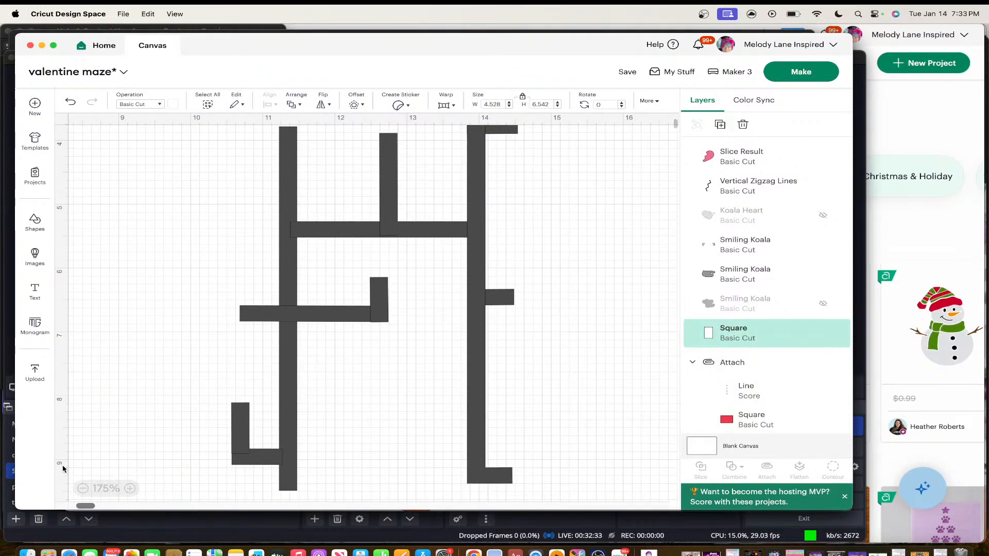
# Shift the white panel slightly farther down and right, to about x 18 in, and bring the whole maze back into view
pyautogui.click(83, 489)
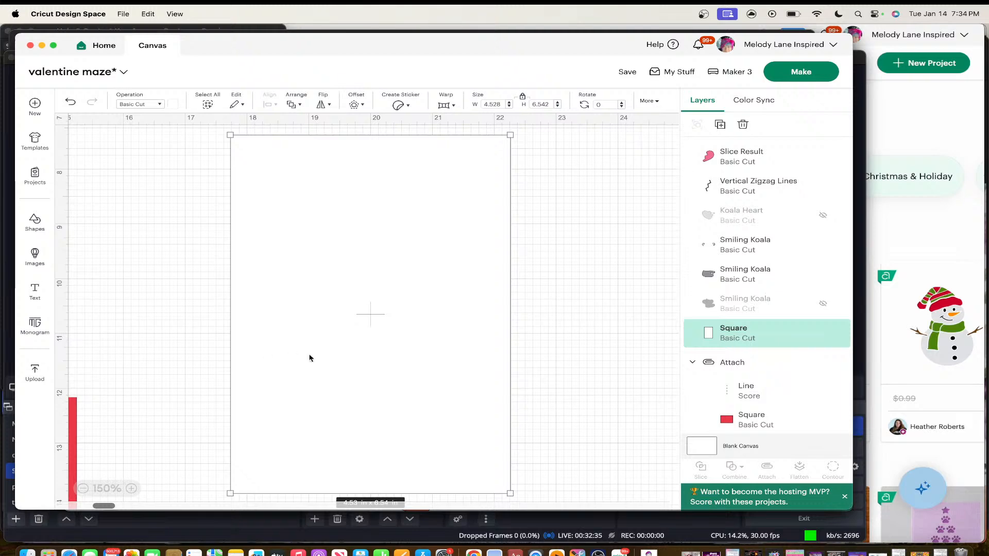
pyautogui.hscroll(10, 310, 355)
pyautogui.scroll(-15, 309, 355)
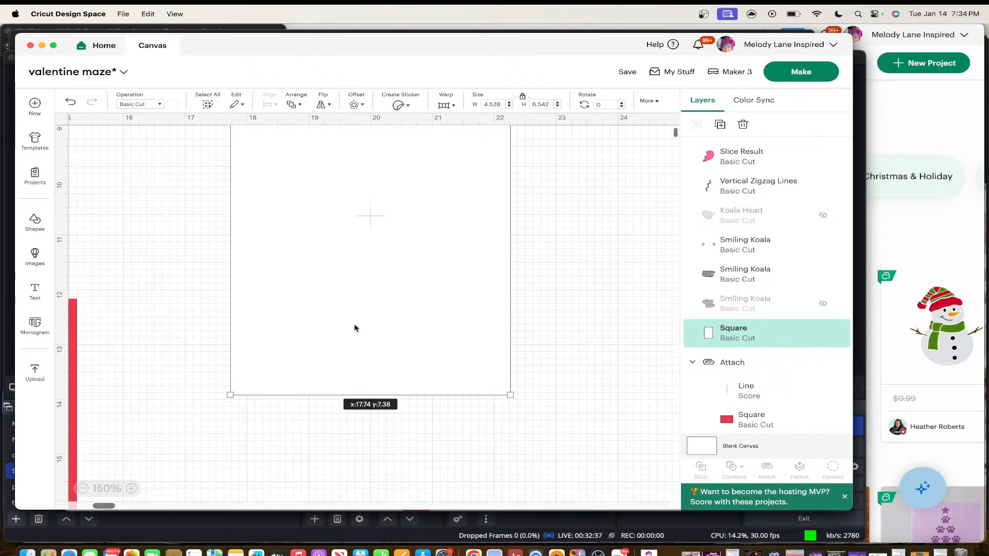
pyautogui.moveTo(356, 327); pyautogui.dragTo(372, 361)
pyautogui.scroll(-9, 373, 361)
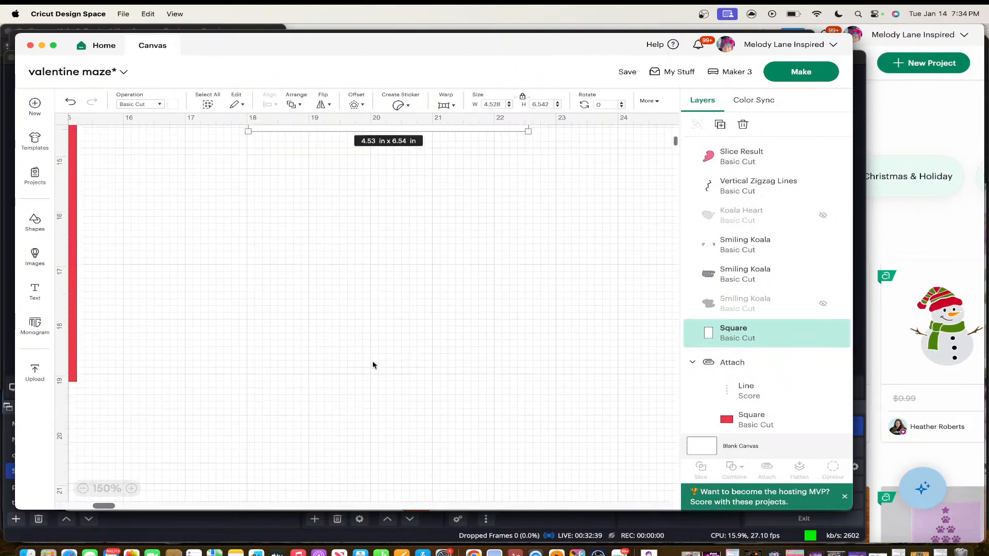
pyautogui.scroll(7, 372, 361)
pyautogui.scroll(4, 372, 364)
pyautogui.hscroll(5, 373, 364)
pyautogui.hscroll(-9, 372, 365)
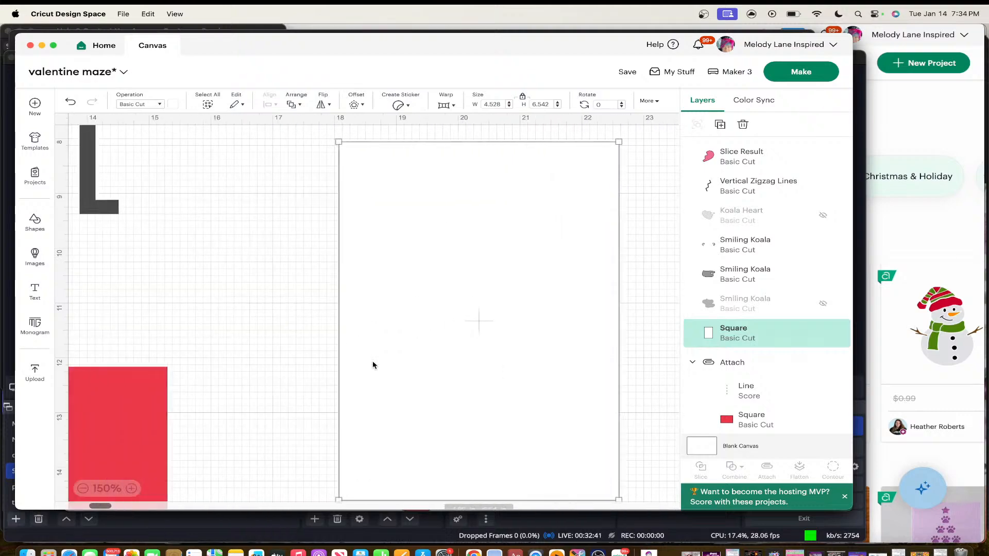
pyautogui.scroll(8, 373, 365)
pyautogui.hscroll(-10, 373, 364)
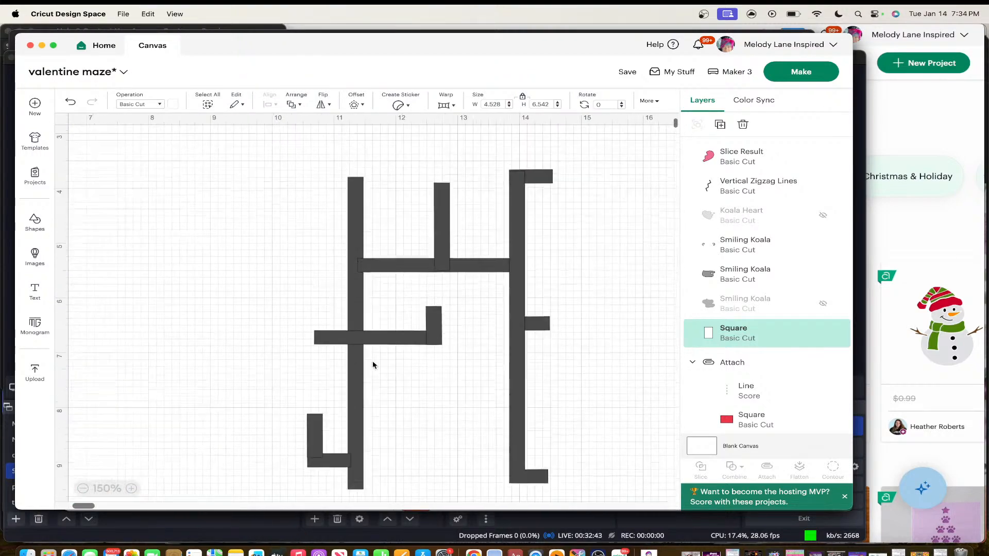
# Select all the maze bars and weld them into a single shape
pyautogui.moveTo(251, 128); pyautogui.dragTo(604, 499)
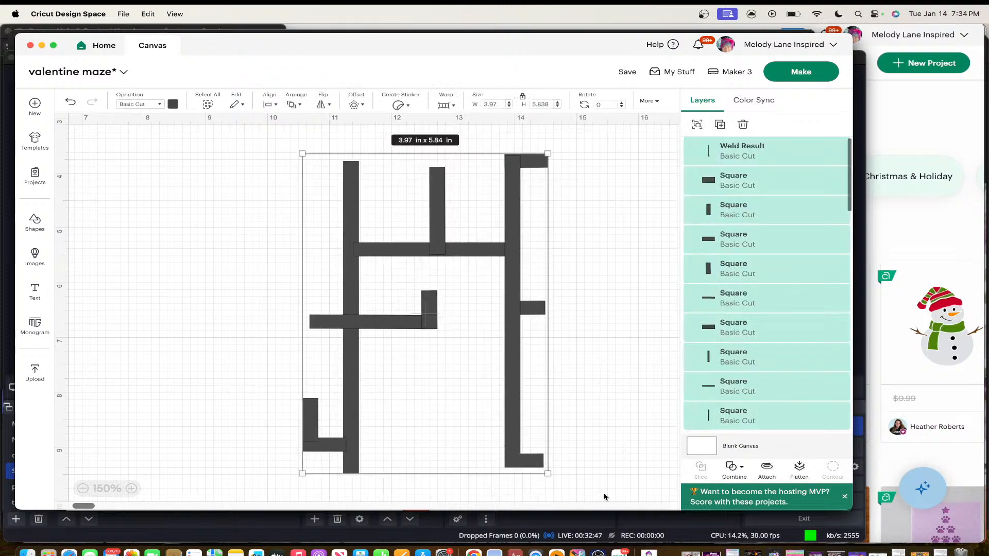
pyautogui.click(736, 469)
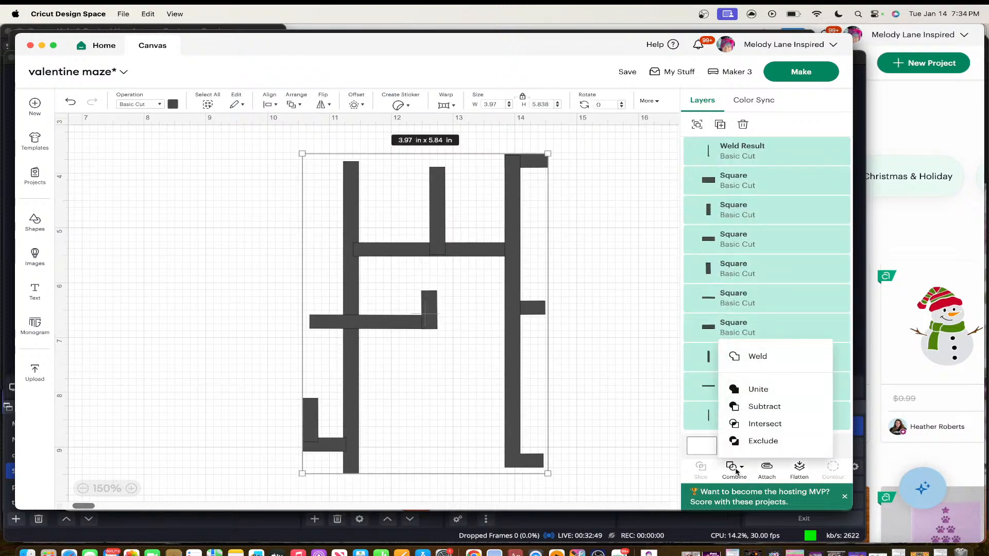
pyautogui.click(747, 361)
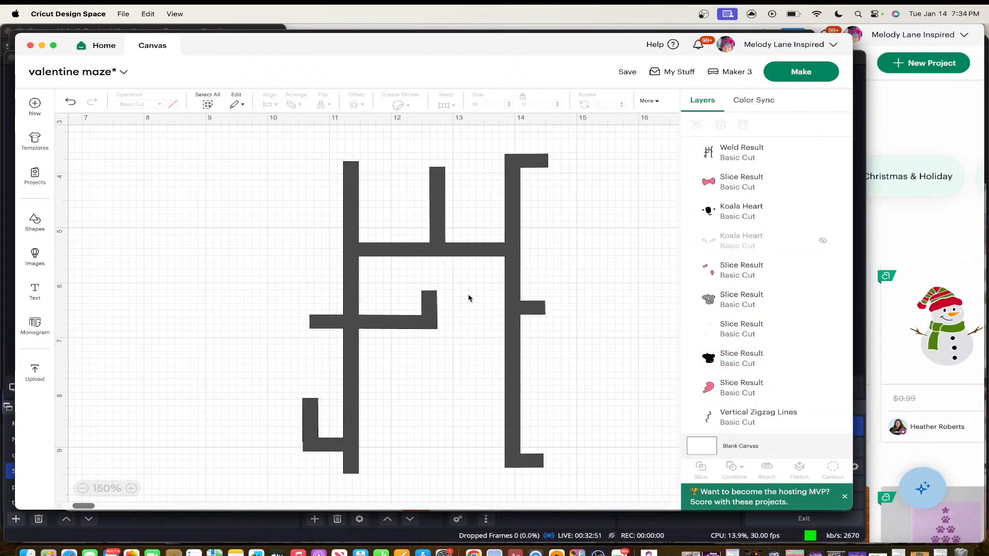
# Move the red card back behind the welded maze so that the maze lies on its front half
pyautogui.scroll(-4, 463, 296)
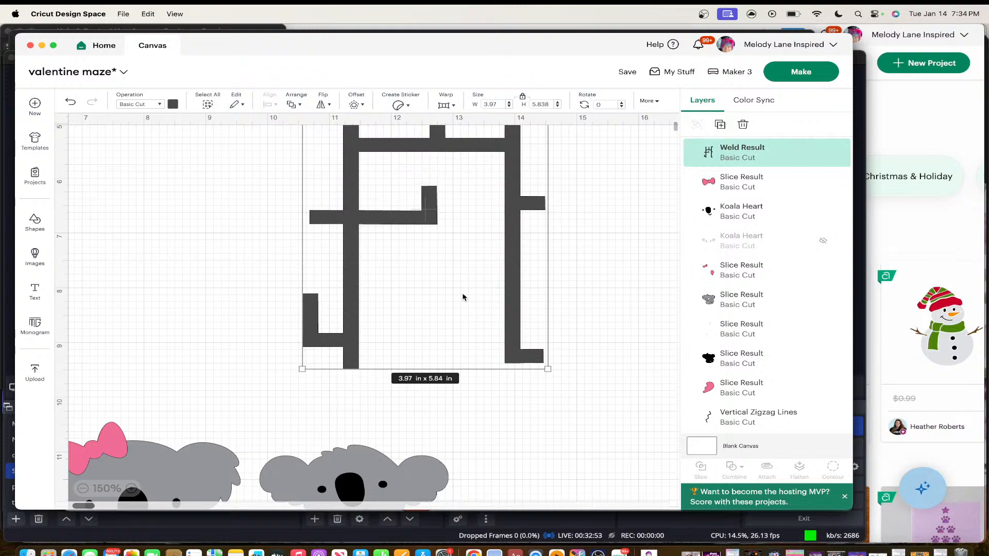
pyautogui.scroll(-8, 463, 294)
pyautogui.moveTo(453, 408); pyautogui.dragTo(556, 240)
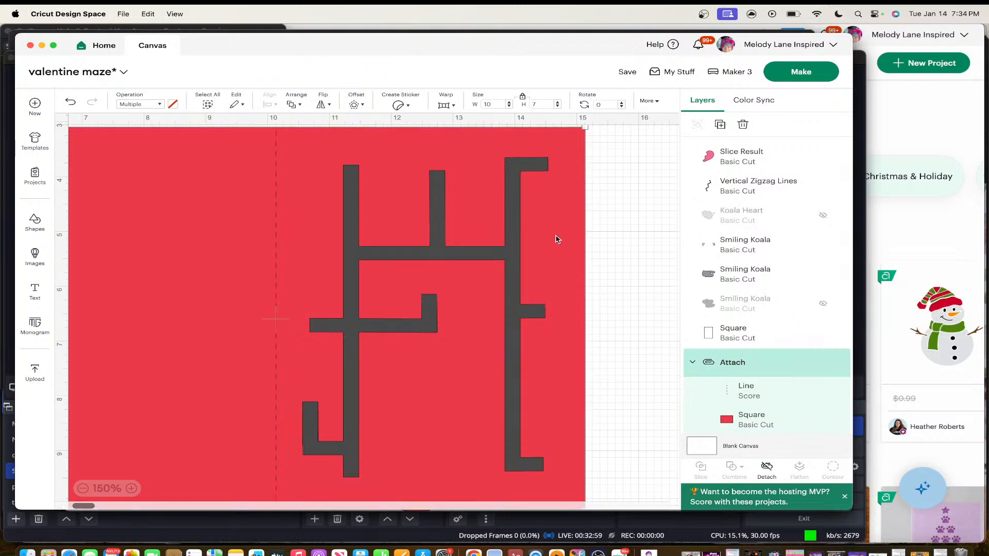
# Bring the white panel back from the far side of the canvas onto the card's front half, behind the maze
pyautogui.scroll(-10, 557, 239)
pyautogui.hscroll(8, 557, 239)
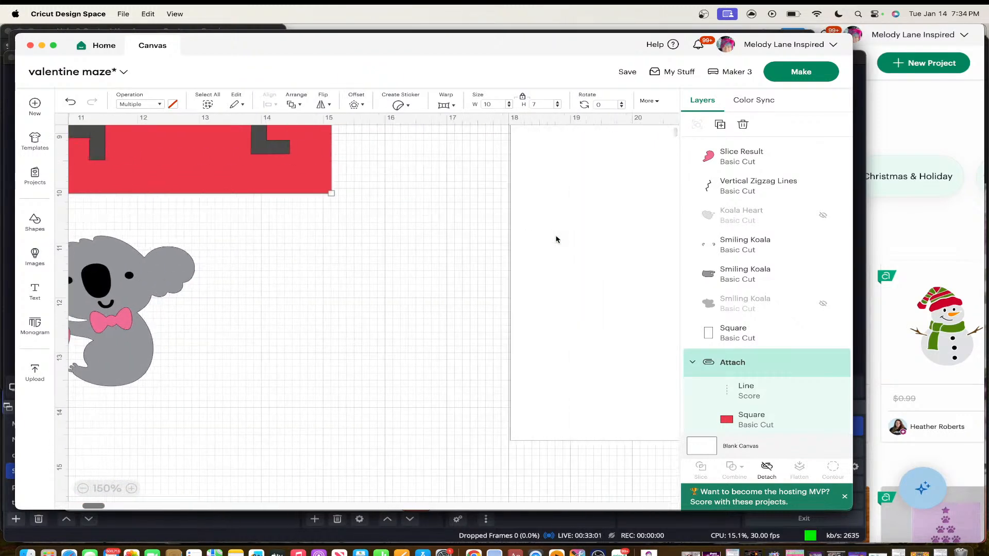
pyautogui.moveTo(660, 269); pyautogui.dragTo(288, 223)
pyautogui.scroll(5, 511, 263)
pyautogui.hscroll(-5, 511, 262)
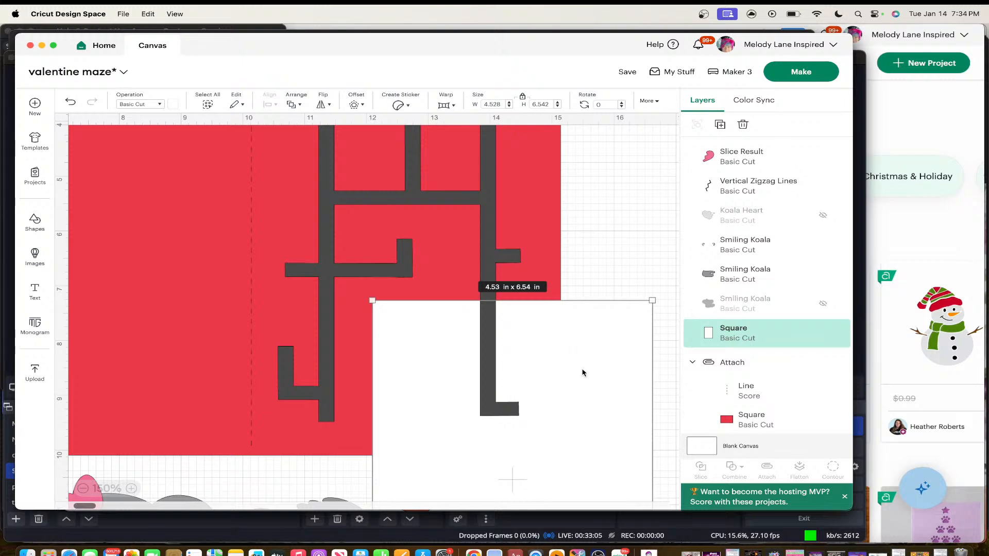
pyautogui.moveTo(585, 371); pyautogui.dragTo(483, 196)
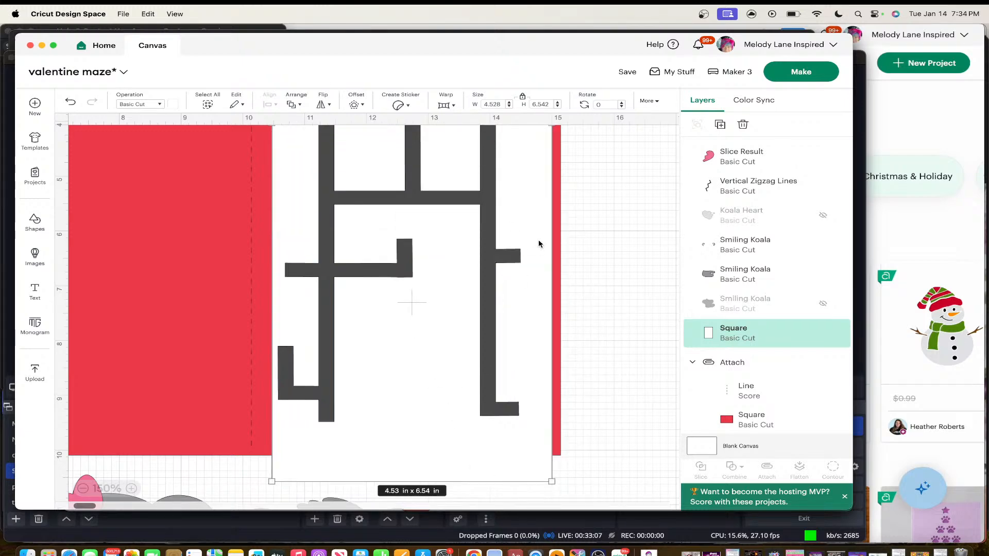
# Nudge the white panel up and slightly left, to about x 10.3 in, so that it frames the whole maze inside the card's front half
pyautogui.scroll(2, 540, 244)
pyautogui.scroll(1, 539, 243)
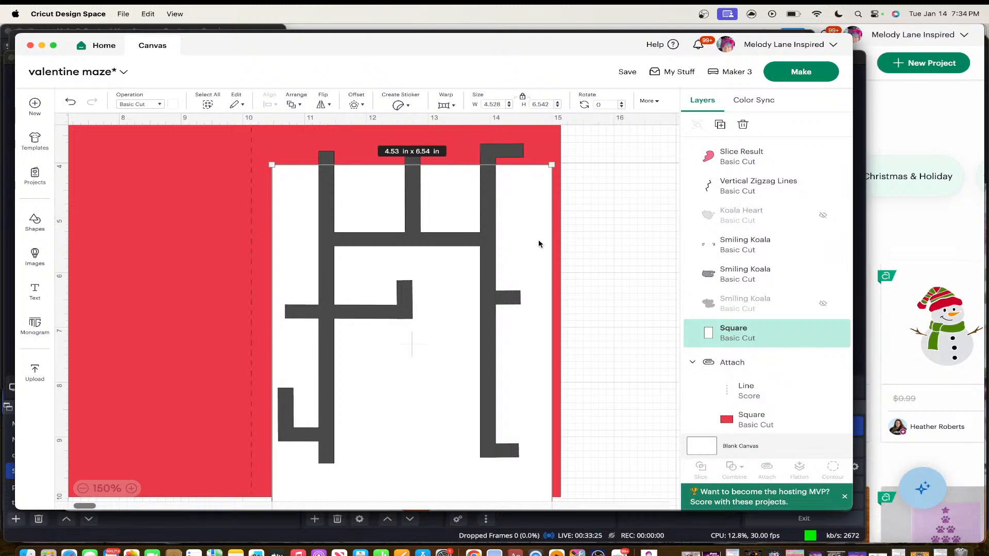
pyautogui.moveTo(533, 238); pyautogui.dragTo(527, 208)
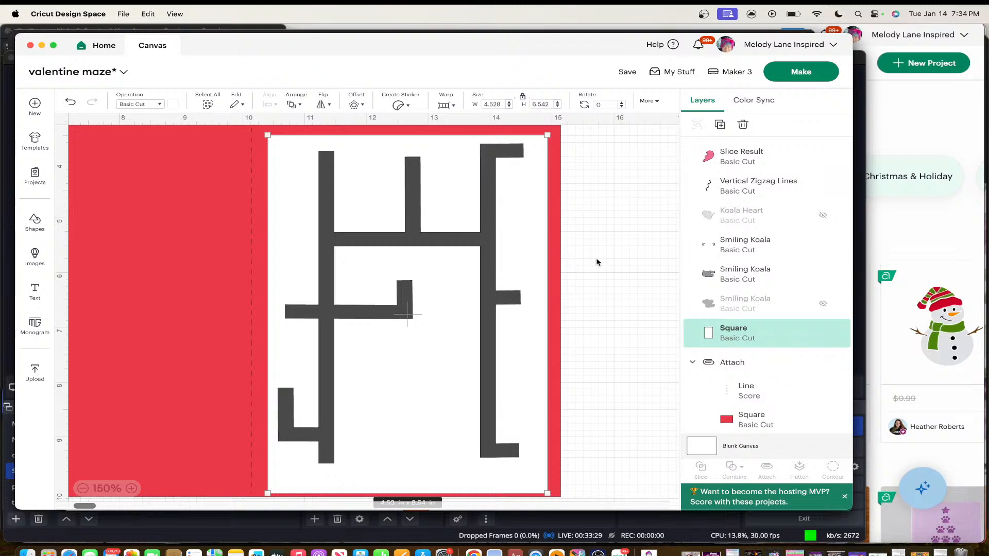
pyautogui.scroll(-2, 627, 282)
pyautogui.scroll(2, 626, 277)
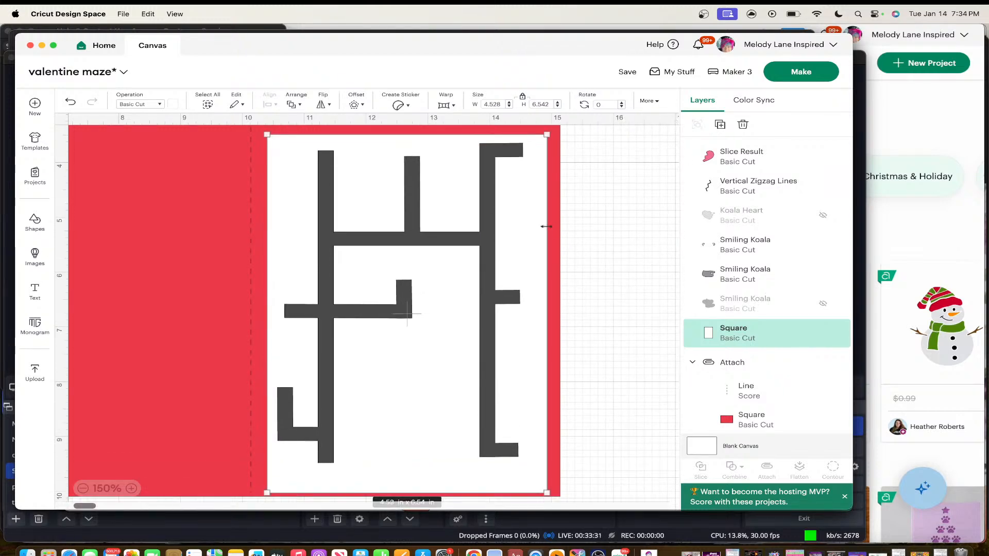
pyautogui.moveTo(534, 226); pyautogui.dragTo(531, 224)
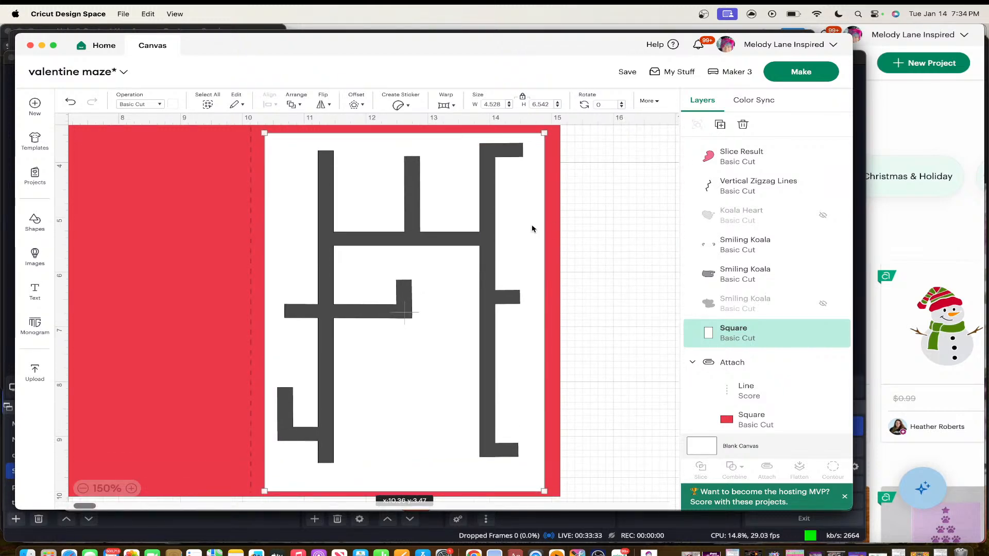
# Adjust the white panel's bottom and top edges to make it 4.53 in x 6.45 in, leaving a red border above and below
pyautogui.scroll(-3, 590, 235)
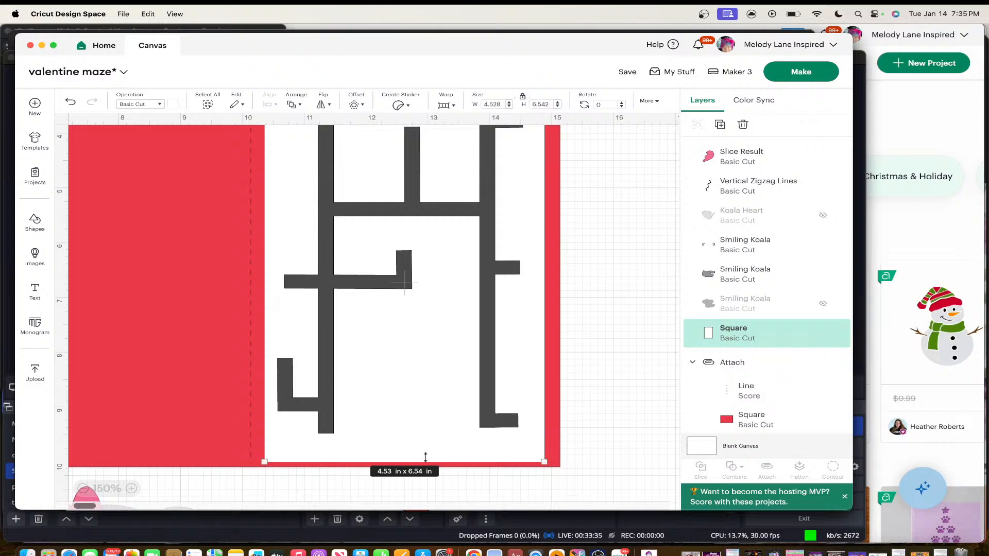
pyautogui.moveTo(425, 458); pyautogui.dragTo(425, 450)
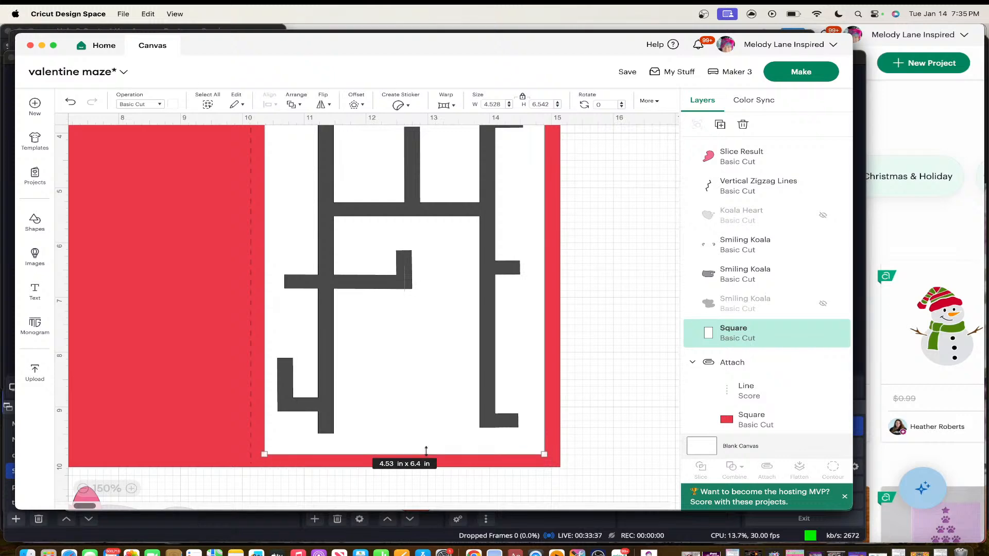
pyautogui.scroll(5, 590, 355)
pyautogui.scroll(1, 590, 354)
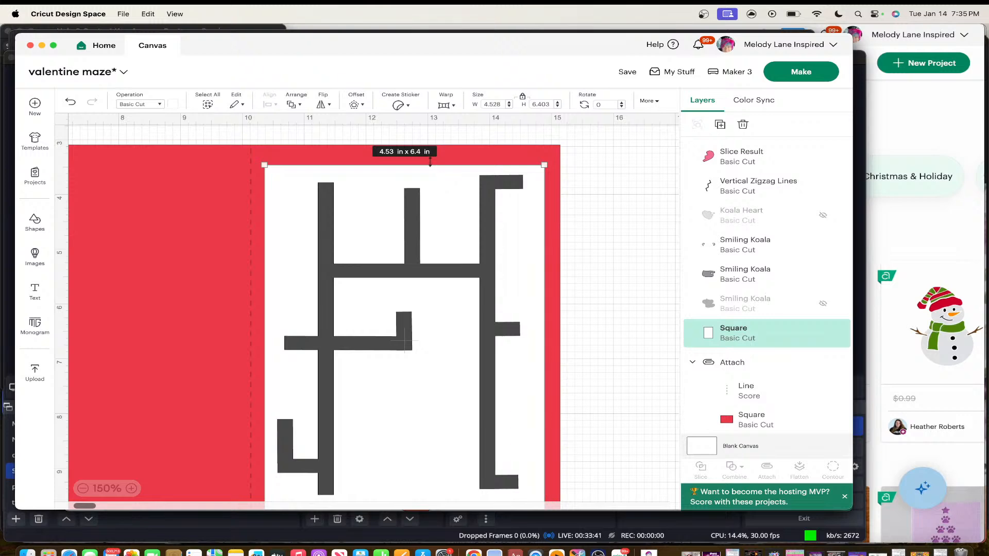
pyautogui.moveTo(430, 164); pyautogui.dragTo(430, 161)
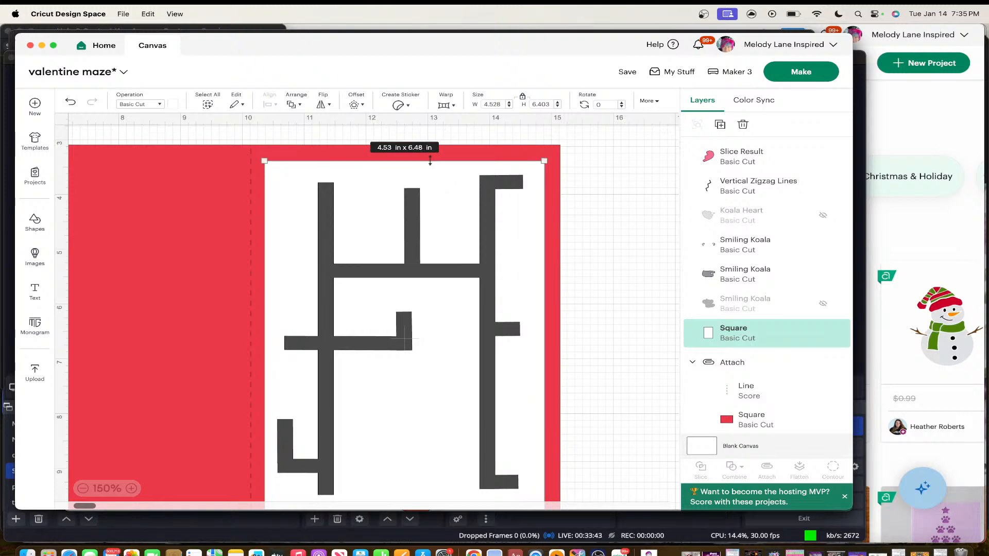
pyautogui.scroll(-3, 608, 261)
pyautogui.scroll(2, 609, 261)
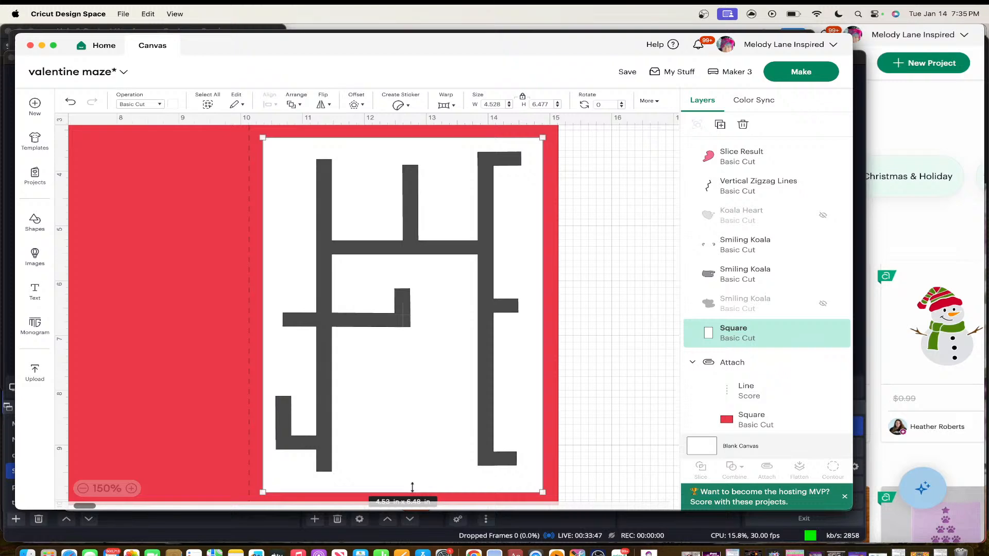
pyautogui.moveTo(412, 488); pyautogui.dragTo(412, 486)
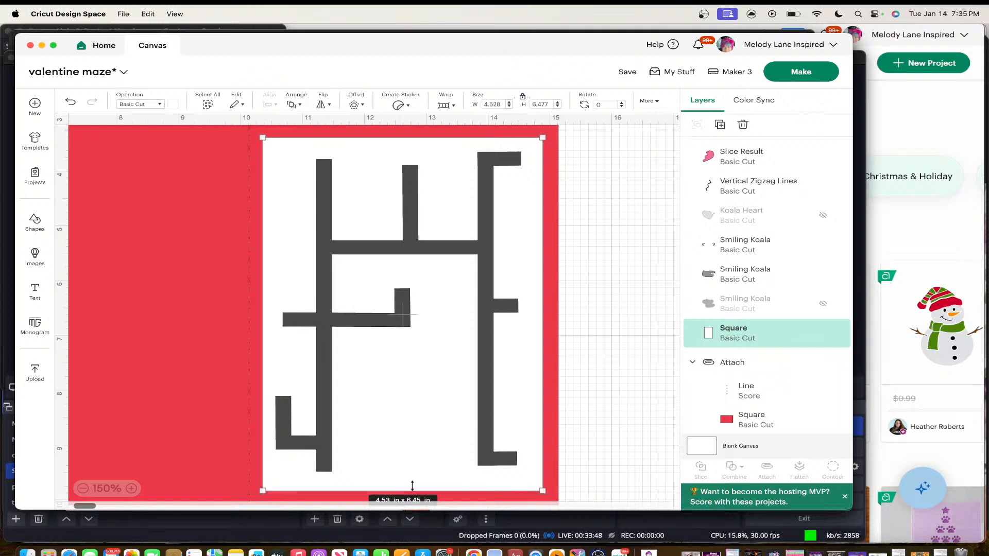
# Select the welded maze together with the white panel and subtract the maze from the panel
pyautogui.click(629, 380)
pyautogui.click(476, 250)
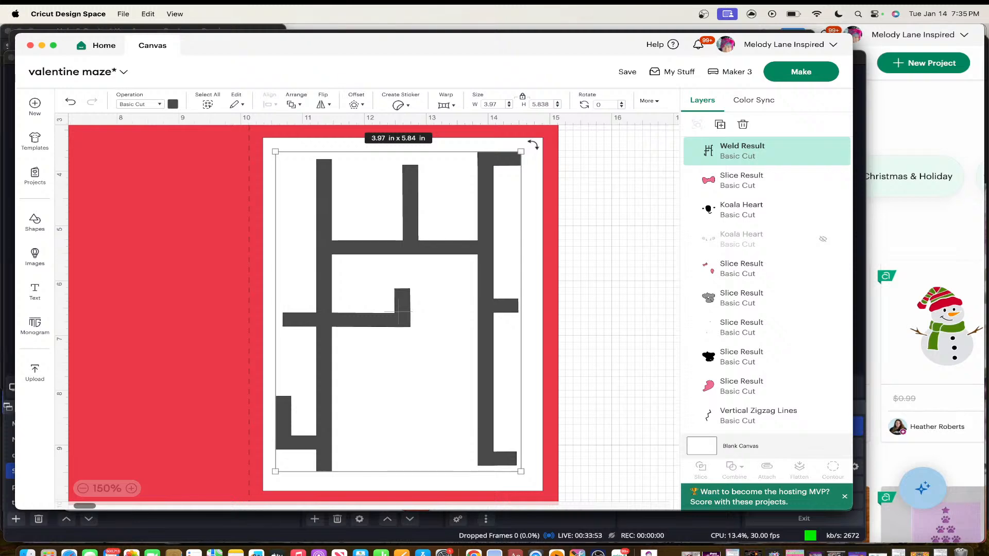
pyautogui.keyDown('shift'); pyautogui.click(538, 146); pyautogui.keyUp('shift')
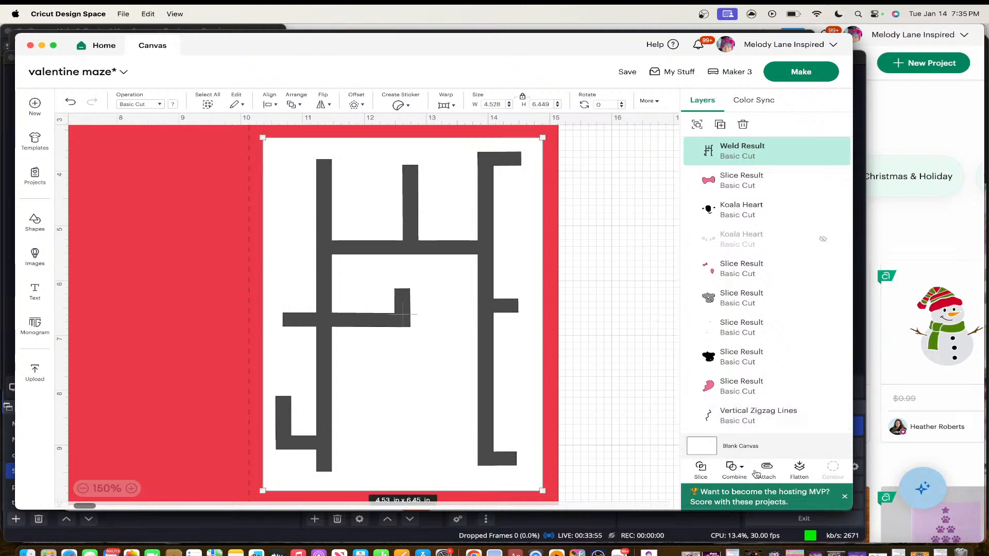
pyautogui.click(734, 468)
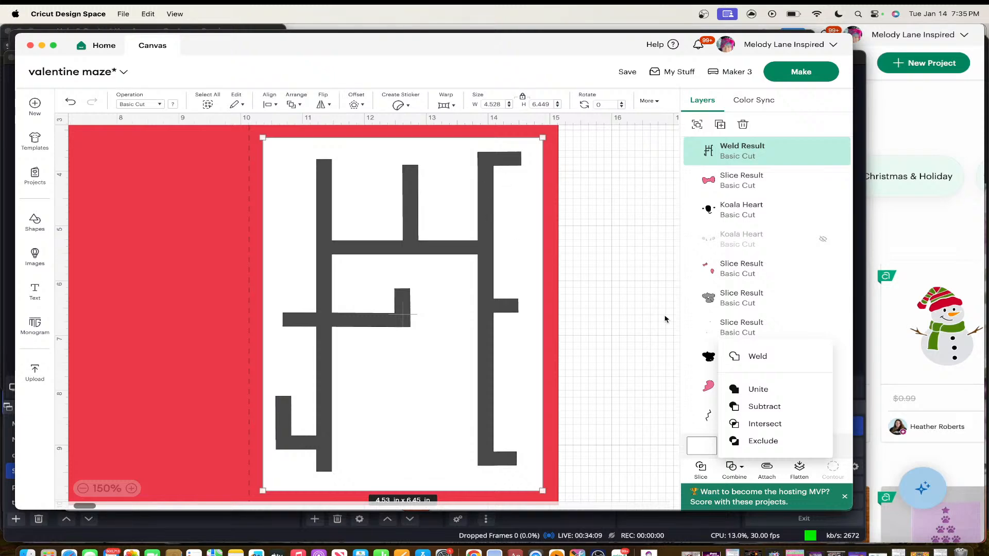
pyautogui.click(763, 406)
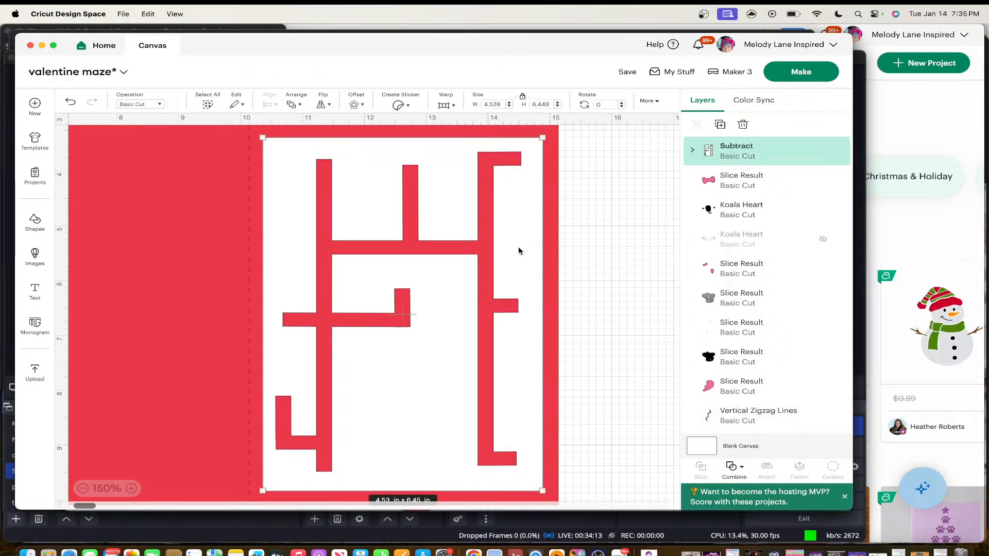
# Select all parts of the two koalas below the card and scale them down together to about 2.69 in x 1.24 in
pyautogui.scroll(-10, 518, 251)
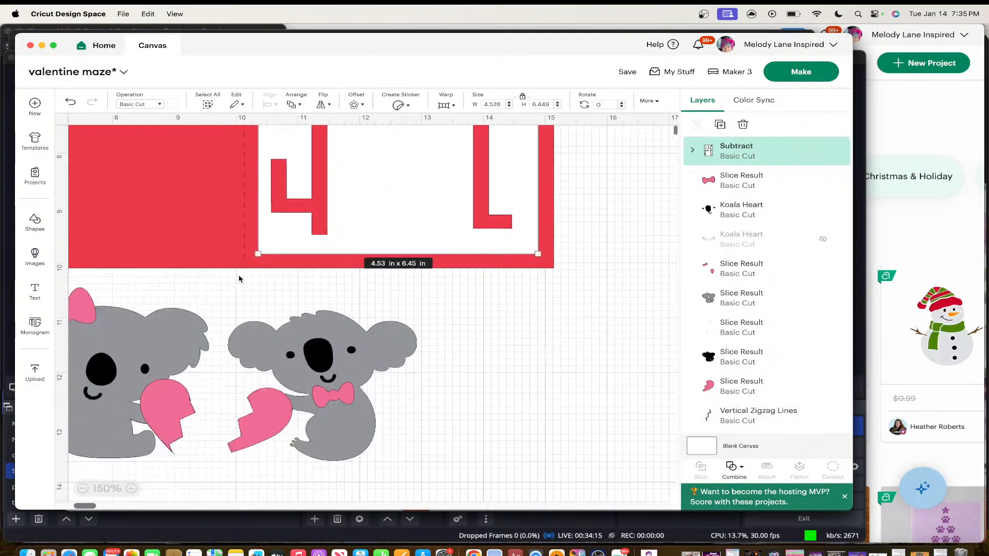
pyautogui.click(123, 344)
pyautogui.hscroll(-5, 183, 340)
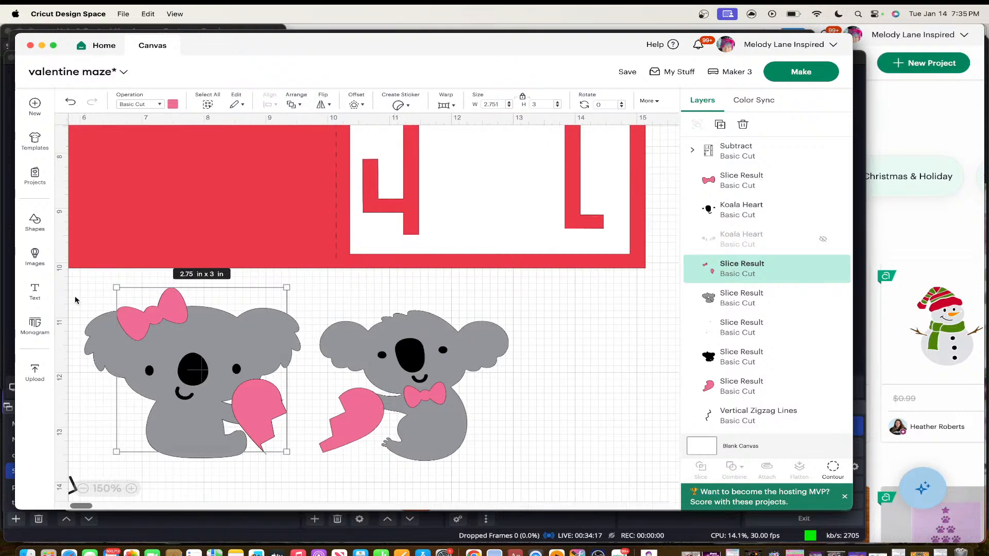
pyautogui.moveTo(83, 286); pyautogui.dragTo(530, 481)
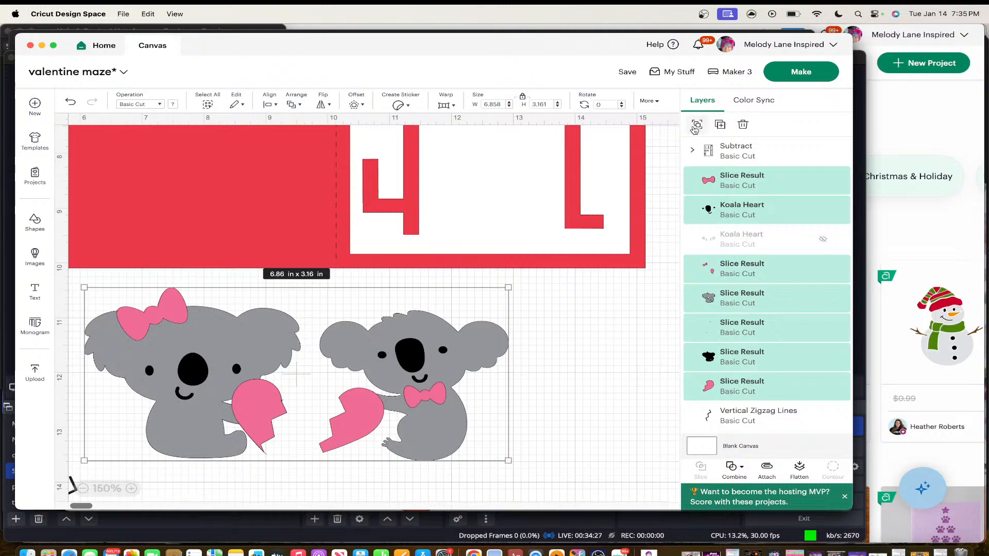
pyautogui.moveTo(507, 285); pyautogui.dragTo(246, 397)
pyautogui.scroll(5, 448, 354)
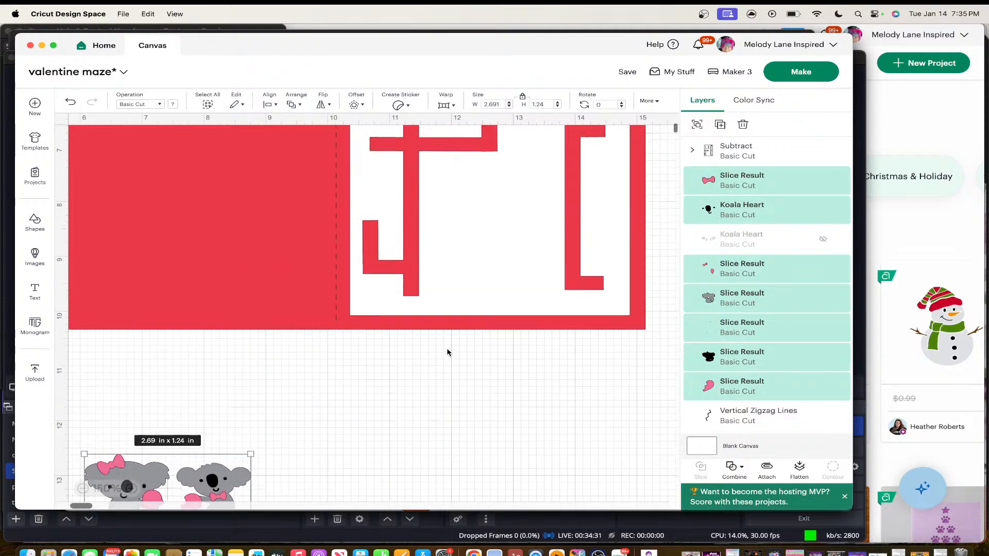
pyautogui.scroll(-6, 168, 481)
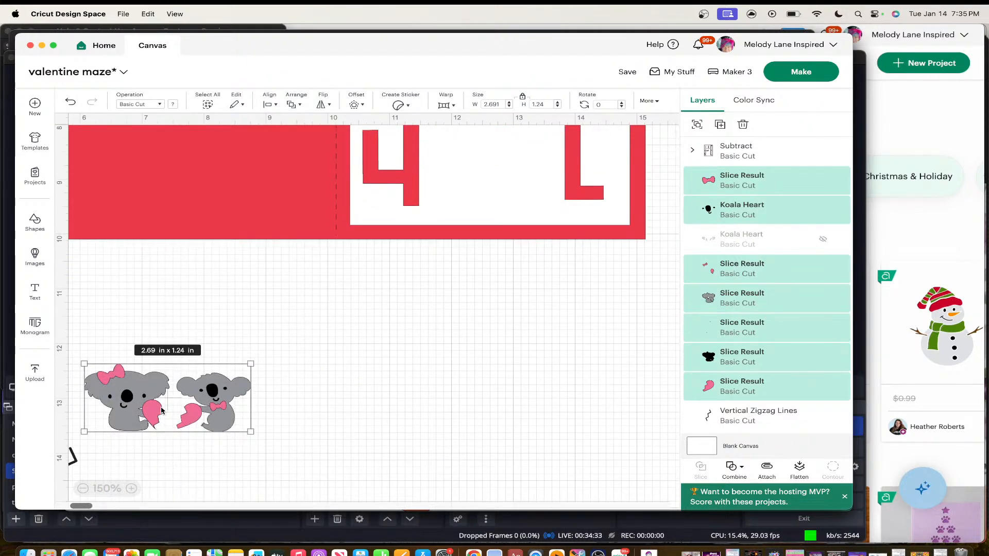
# Move the small koalas onto the lower part of the white maze panel and bring them to the front
pyautogui.moveTo(162, 409); pyautogui.dragTo(516, 257)
pyautogui.scroll(1, 515, 333)
pyautogui.scroll(3, 515, 333)
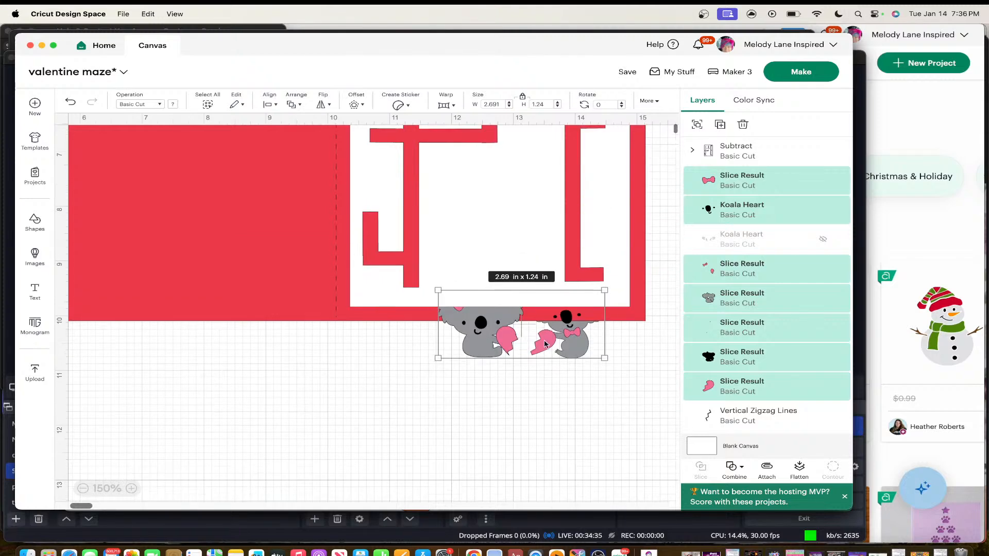
pyautogui.moveTo(547, 345); pyautogui.dragTo(549, 287)
pyautogui.rightClick(549, 287)
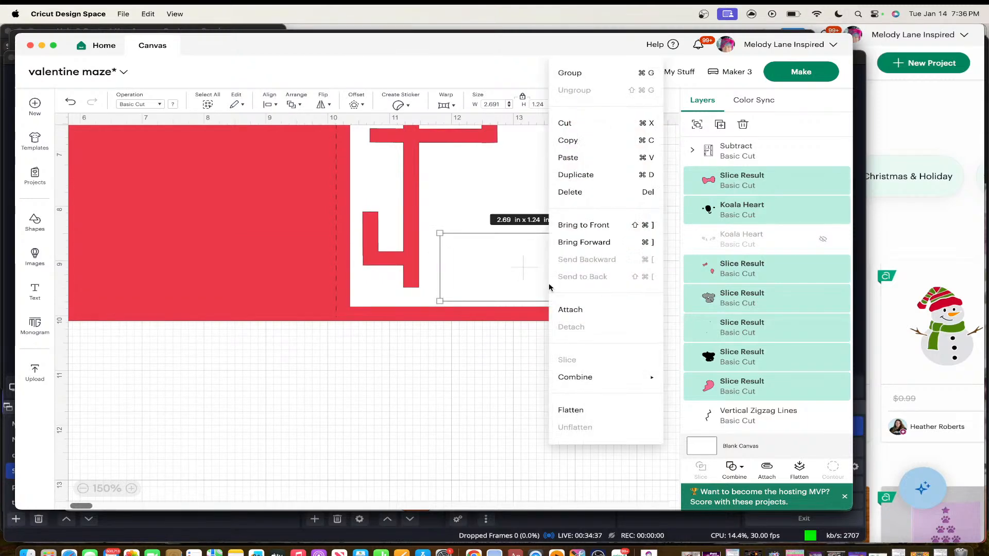
pyautogui.click(575, 226)
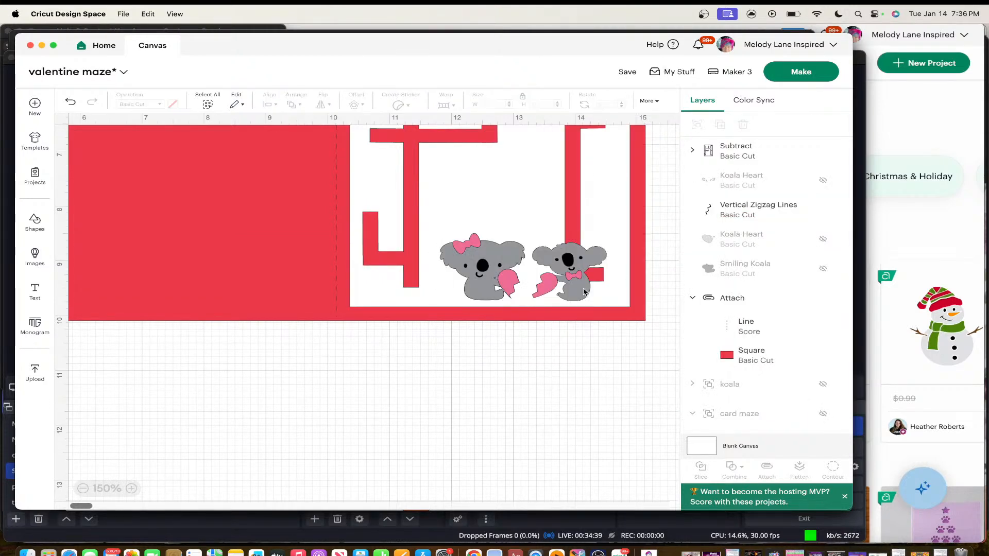
pyautogui.moveTo(579, 285); pyautogui.dragTo(576, 283)
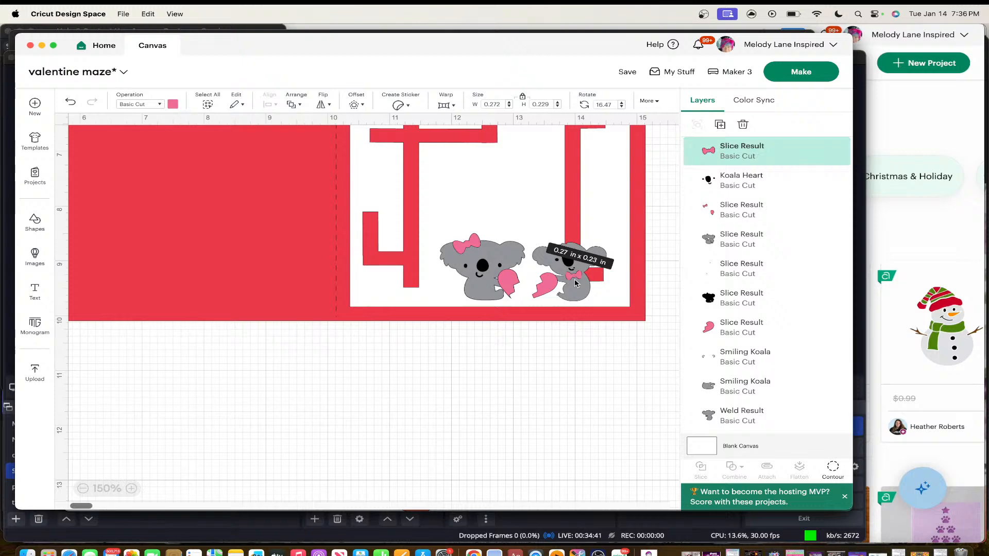
pyautogui.click(556, 338)
pyautogui.click(484, 253)
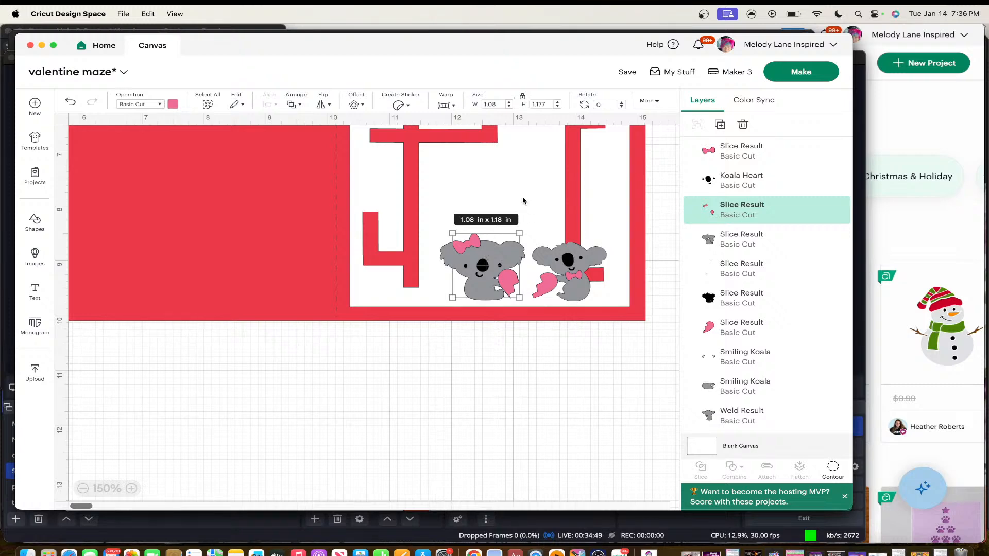
# Move the white panel and the red card up away from the koalas, and group all the koala parts
pyautogui.scroll(-3, 523, 201)
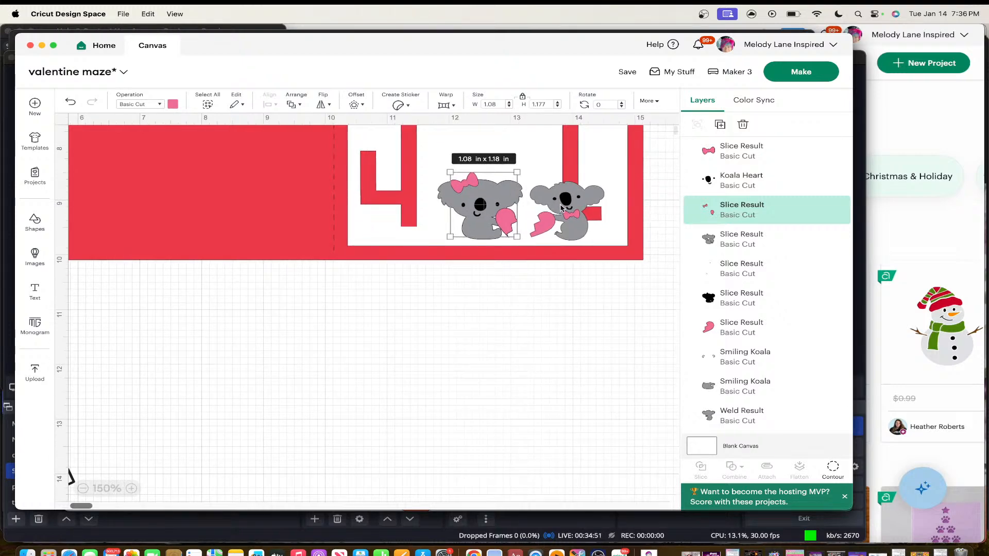
pyautogui.moveTo(508, 143); pyautogui.dragTo(512, 51)
pyautogui.moveTo(401, 204); pyautogui.dragTo(412, 77)
pyautogui.moveTo(430, 172); pyautogui.dragTo(614, 255)
pyautogui.click(695, 124)
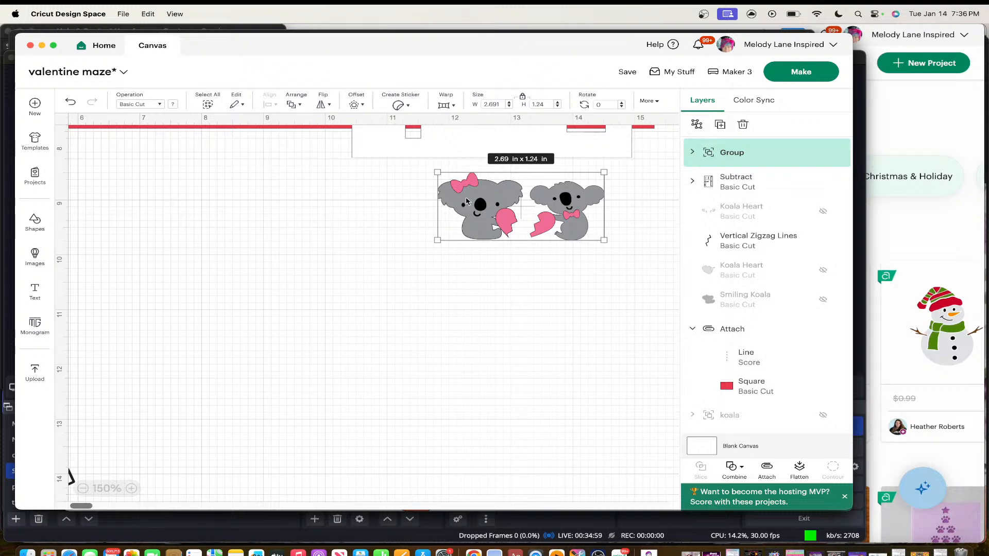
# Move the white maze panel back down behind the koalas, and realign the red card beneath the panel
pyautogui.moveTo(409, 145); pyautogui.dragTo(415, 244)
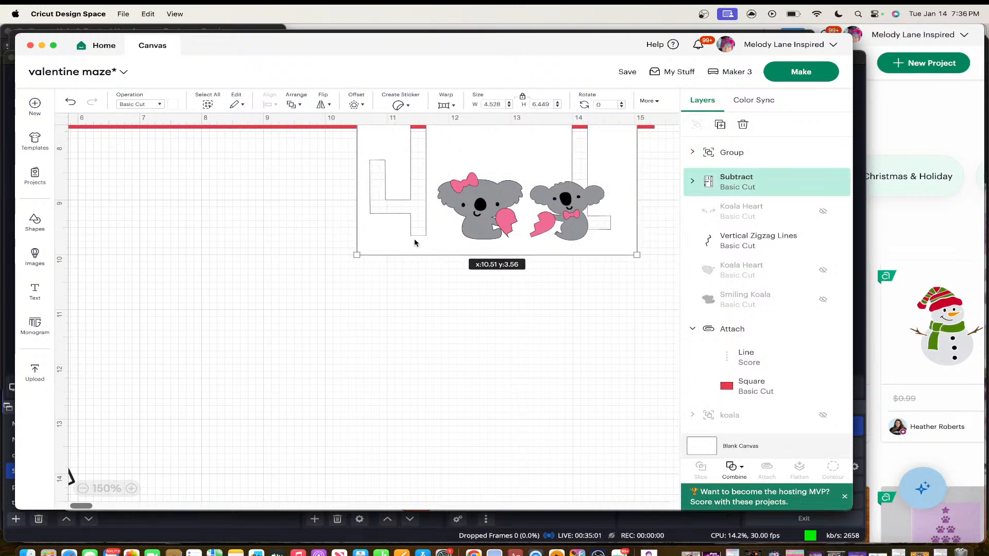
pyautogui.moveTo(235, 127); pyautogui.dragTo(243, 271)
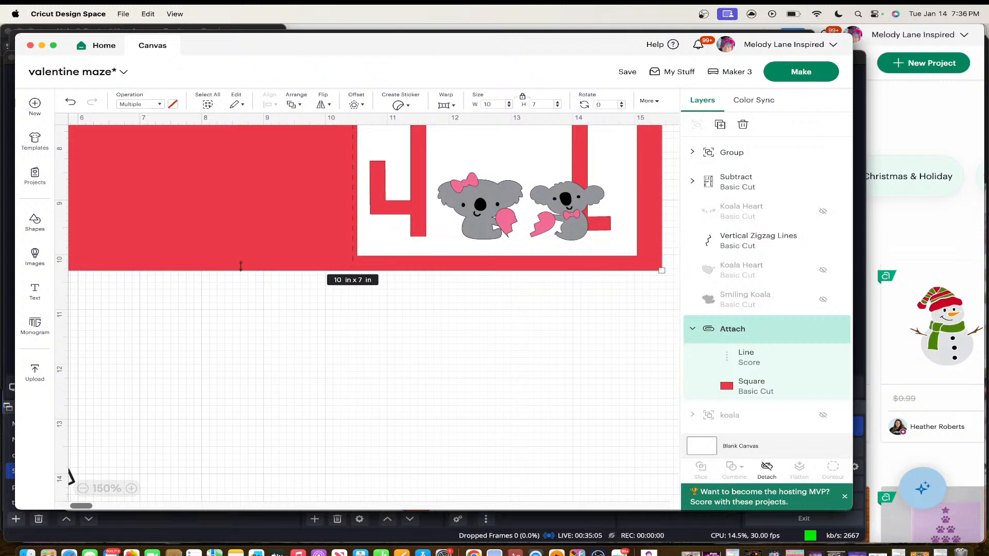
pyautogui.scroll(5, 240, 263)
pyautogui.moveTo(230, 237); pyautogui.dragTo(221, 238)
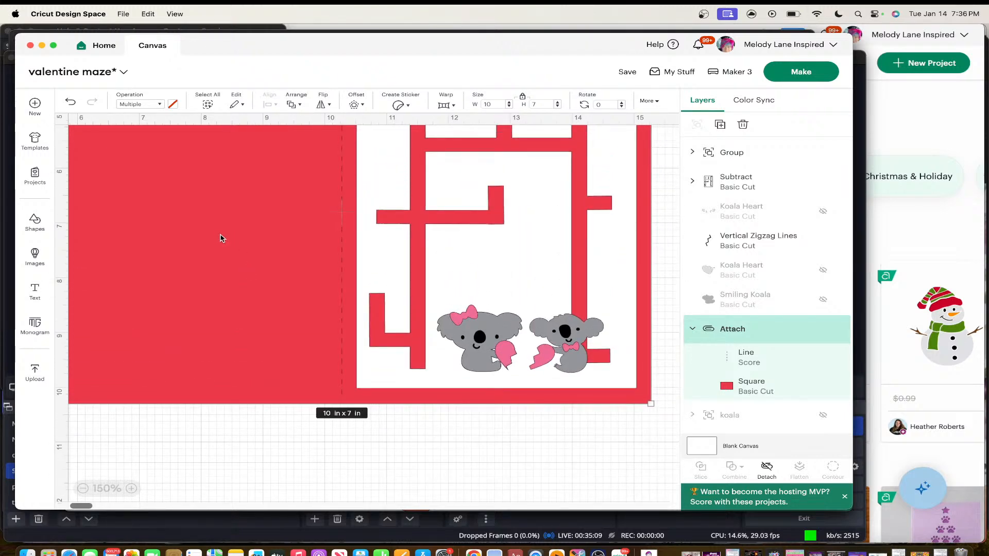
pyautogui.scroll(2, 221, 238)
pyautogui.scroll(-1, 220, 238)
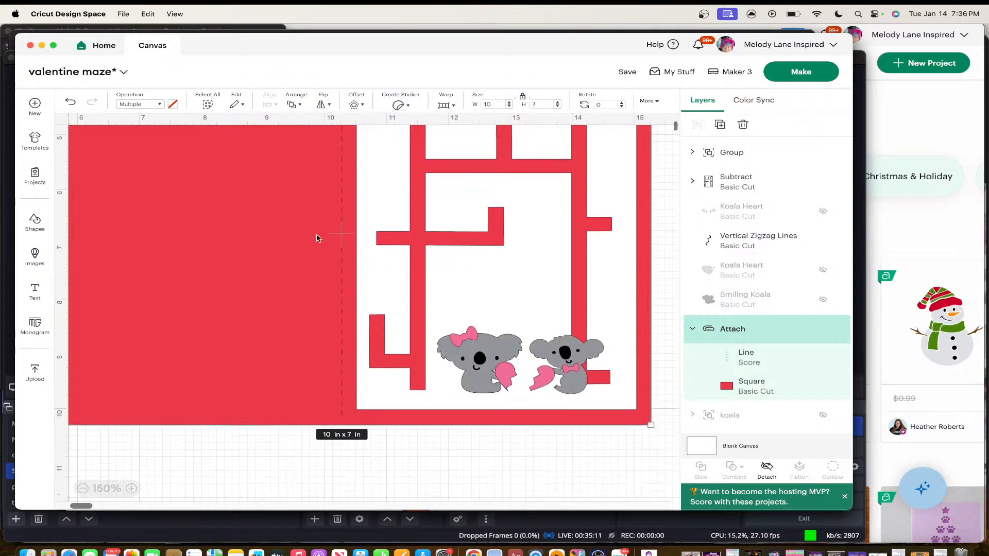
# Move the koala pair to the lower-right corner of the maze panel and resize it to about 2.83 x 1.35 in
pyautogui.click(479, 332)
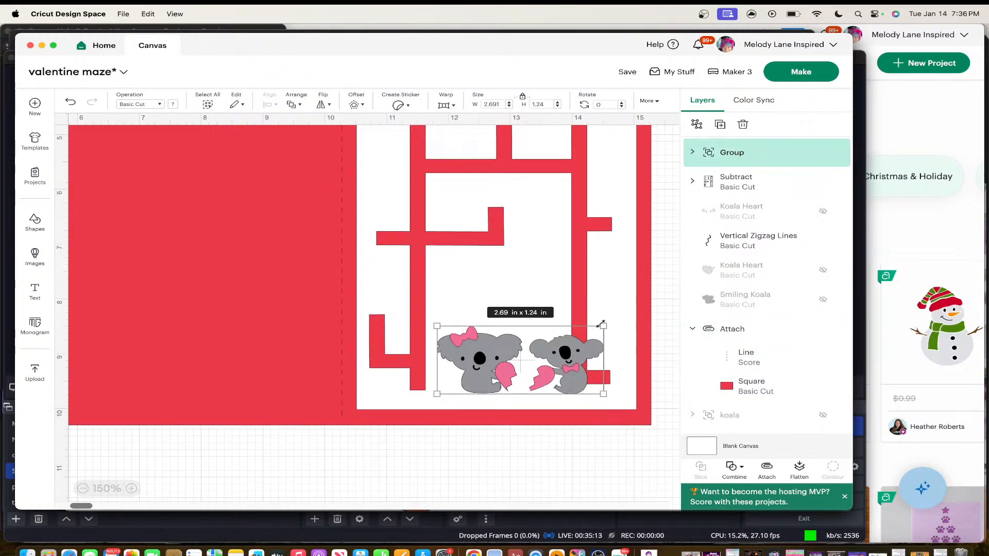
pyautogui.moveTo(572, 371); pyautogui.dragTo(608, 372)
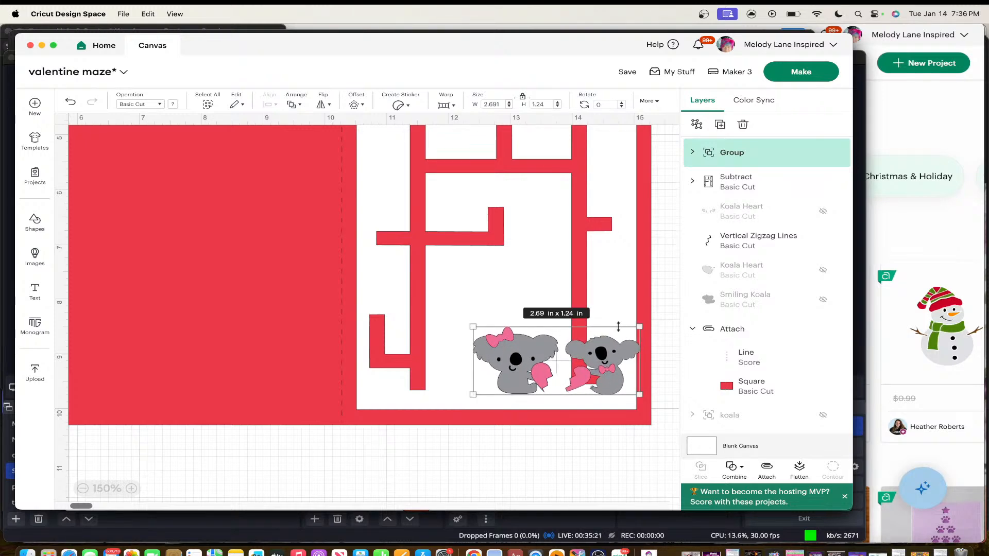
pyautogui.moveTo(619, 326); pyautogui.dragTo(616, 356)
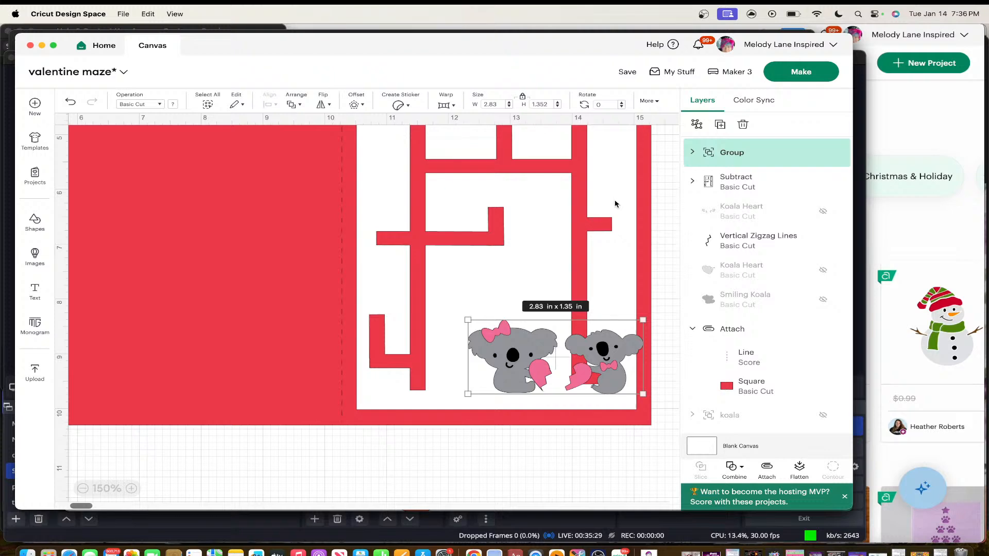
# Duplicate the koala pair and place the copy below the red card
pyautogui.rightClick(567, 346)
pyautogui.click(595, 175)
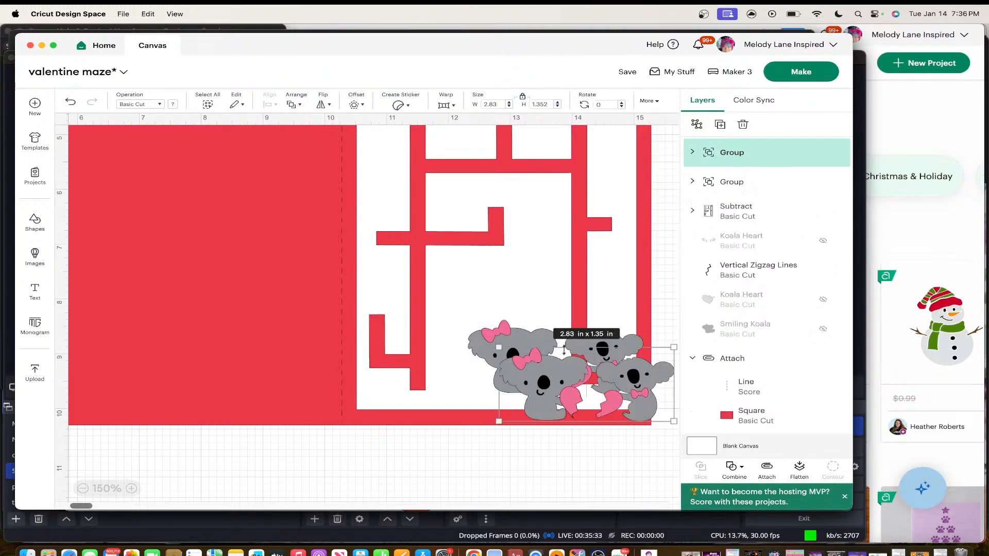
pyautogui.moveTo(608, 360); pyautogui.dragTo(535, 471)
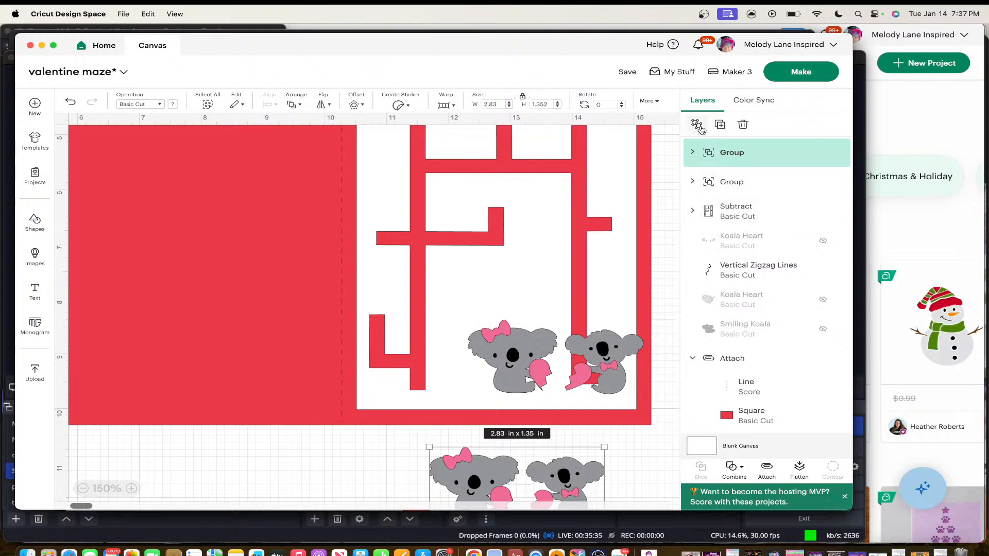
# Ungroup the copied koala pair below the card and delete all parts of its bow-tie koala
pyautogui.click(696, 124)
pyautogui.scroll(-5, 629, 398)
pyautogui.click(629, 398)
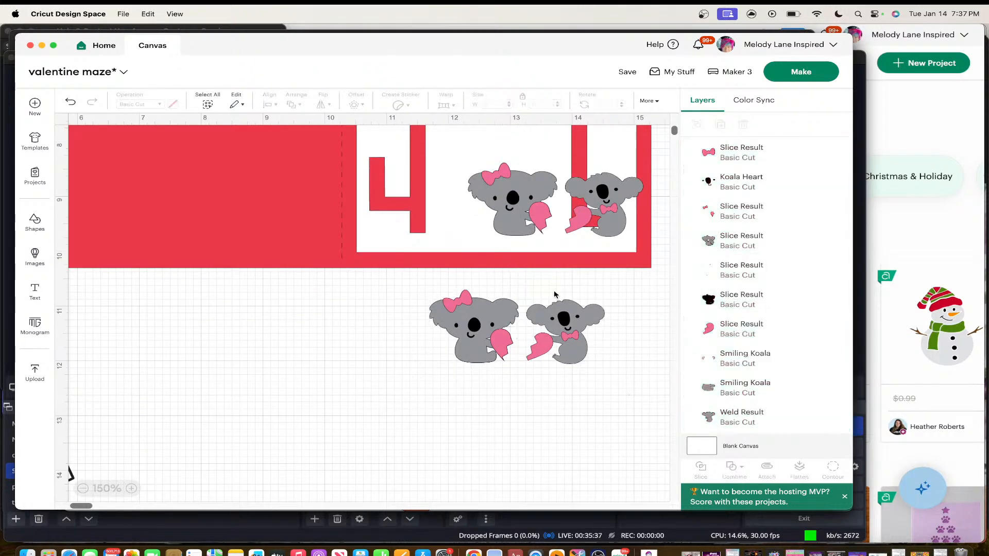
pyautogui.moveTo(531, 293); pyautogui.dragTo(600, 365)
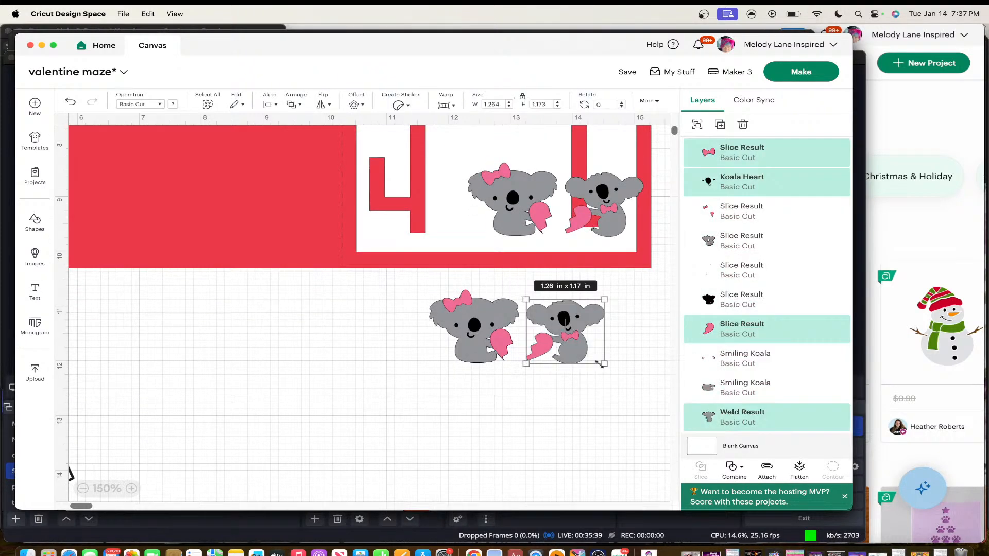
pyautogui.press('Delete')
# Select all parts of the remaining copied koala below the card and group them
pyautogui.click(551, 210)
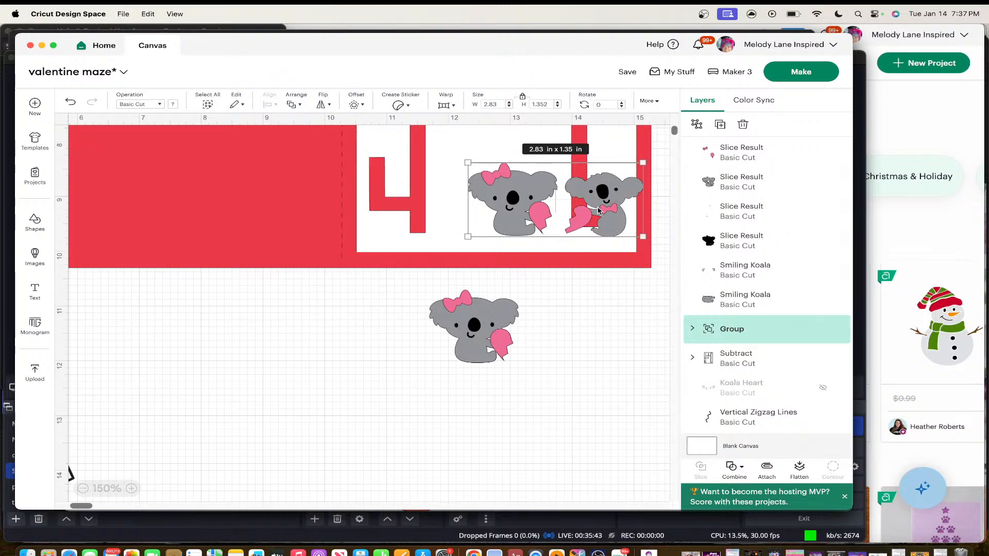
pyautogui.click(560, 353)
pyautogui.click(476, 322)
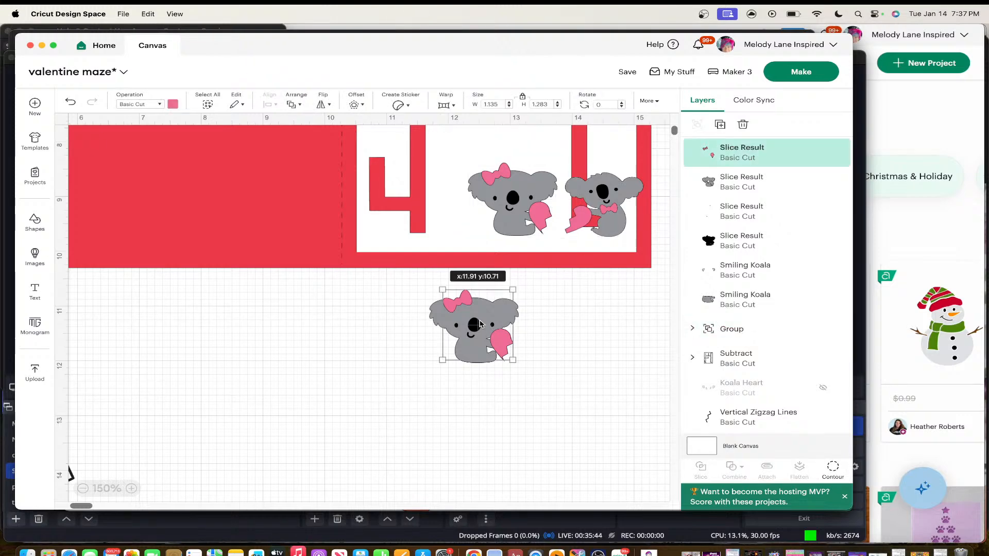
pyautogui.click(412, 298)
pyautogui.moveTo(409, 280); pyautogui.dragTo(551, 371)
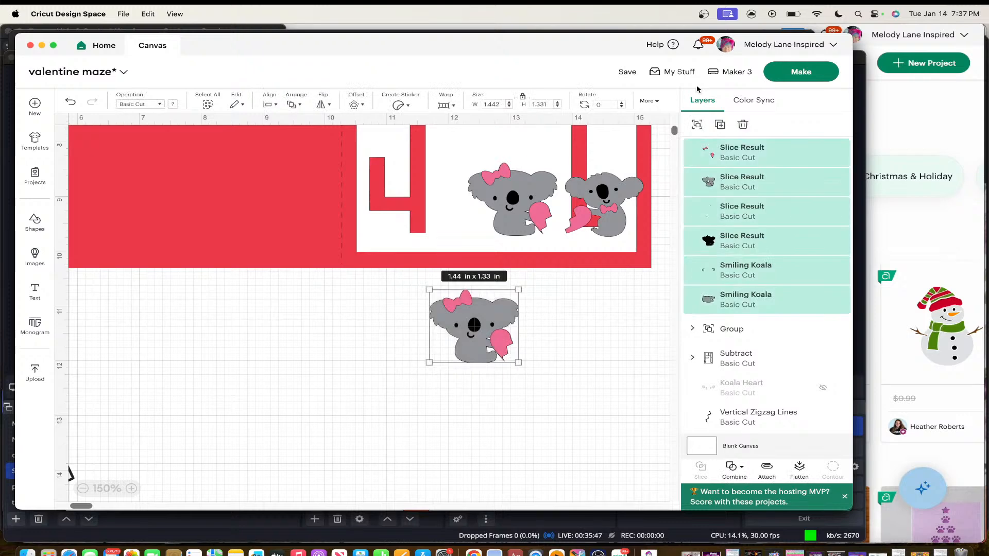
pyautogui.click(694, 124)
pyautogui.click(545, 382)
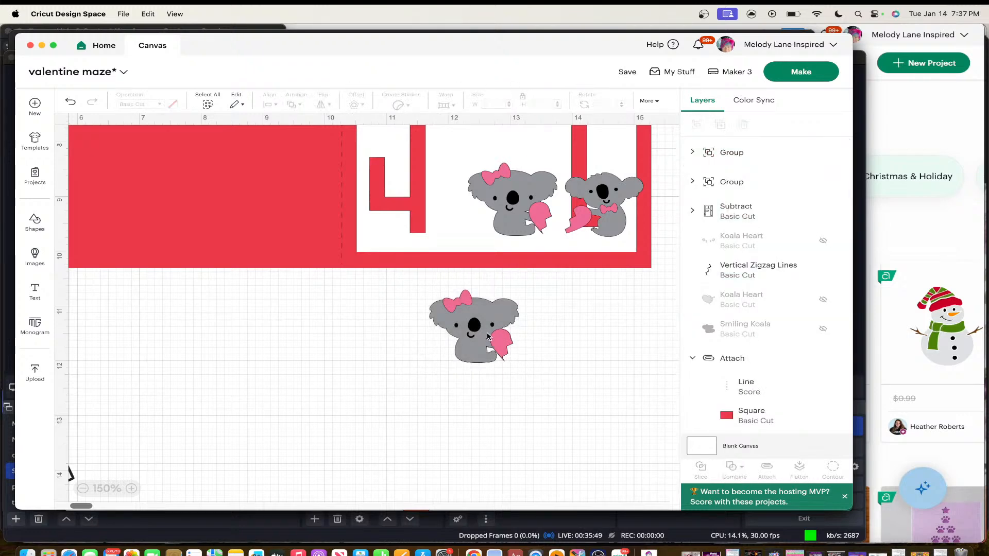
# Try the single koala on the lower-left part of the maze panel, and move it back off below the card
pyautogui.moveTo(479, 331); pyautogui.dragTo(391, 172)
pyautogui.scroll(3, 392, 172)
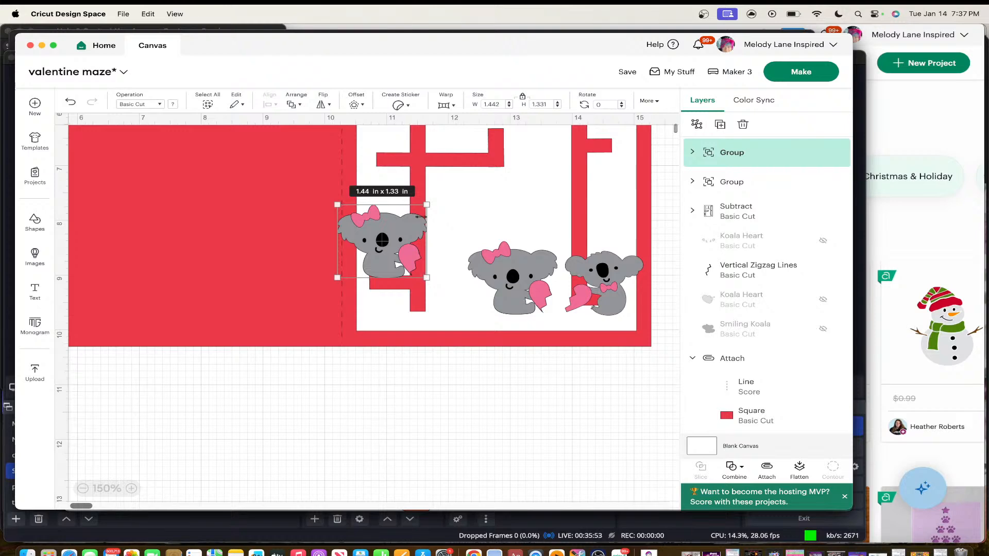
pyautogui.moveTo(390, 241); pyautogui.dragTo(389, 411)
# Narrow the koala pair on the panel to about 2.72 x 1.35 in, and ungroup it below the card
pyautogui.click(530, 290)
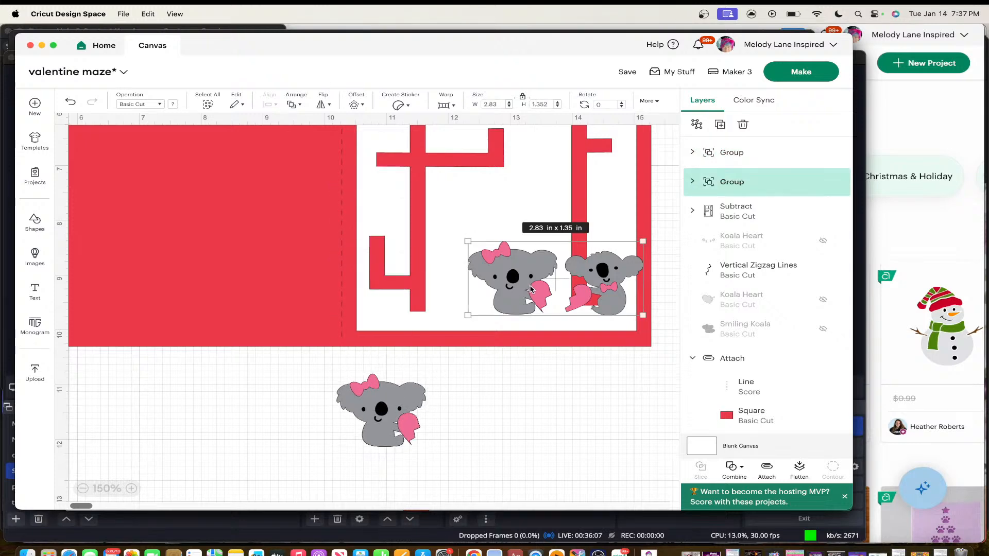
pyautogui.moveTo(465, 272); pyautogui.dragTo(471, 272)
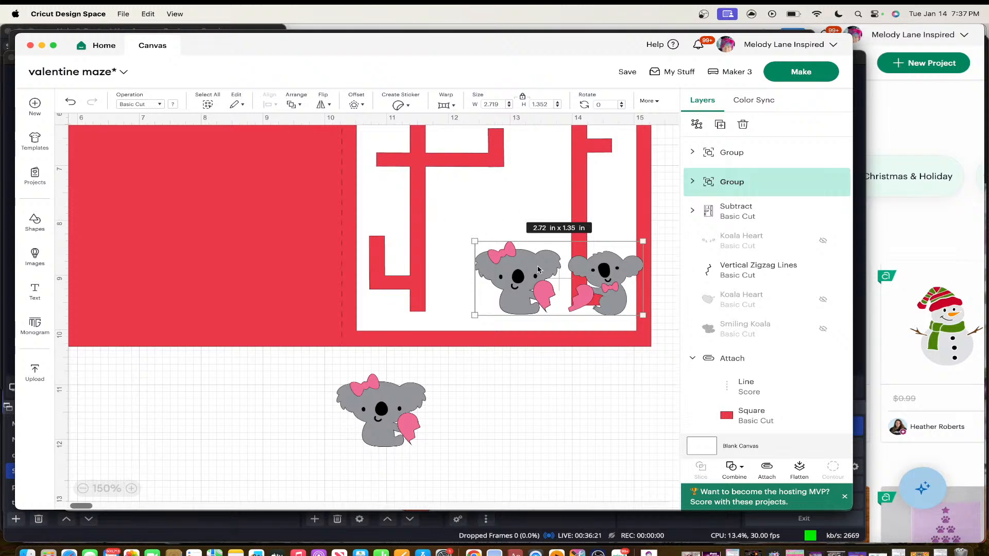
pyautogui.click(590, 387)
pyautogui.moveTo(593, 305); pyautogui.dragTo(602, 415)
pyautogui.click(697, 124)
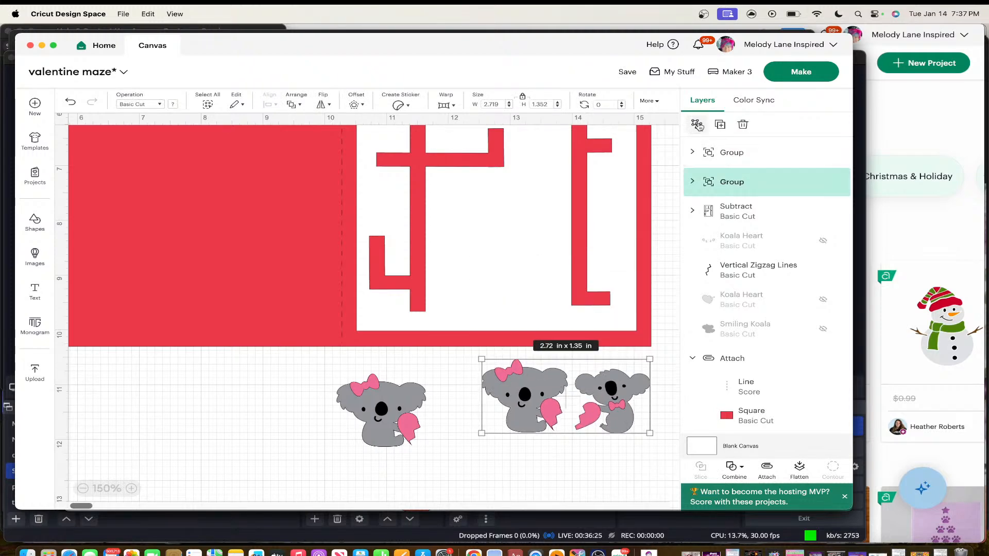
pyautogui.click(660, 411)
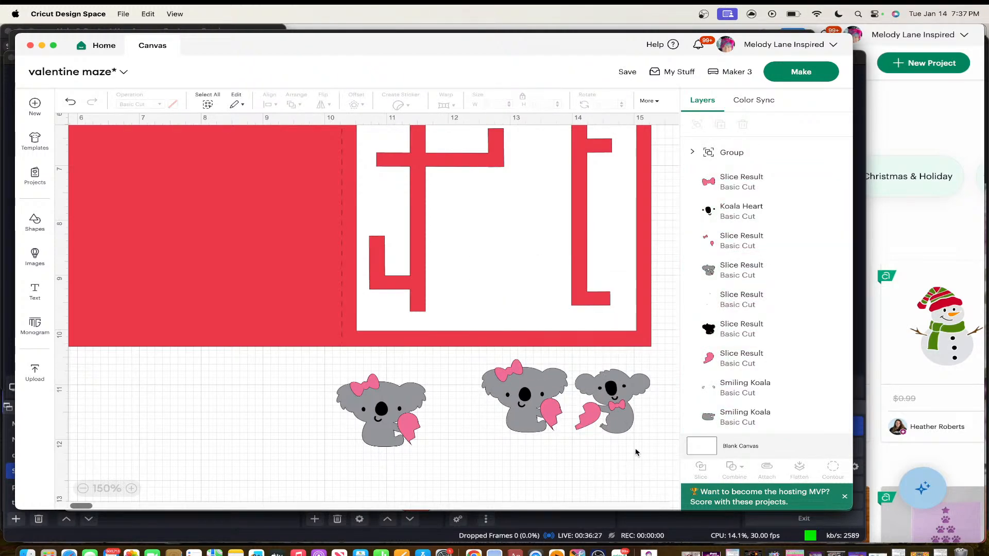
# Group the bow-tie koala's parts and move that koala to the lower-right corner of the maze panel
pyautogui.moveTo(635, 448); pyautogui.dragTo(569, 359)
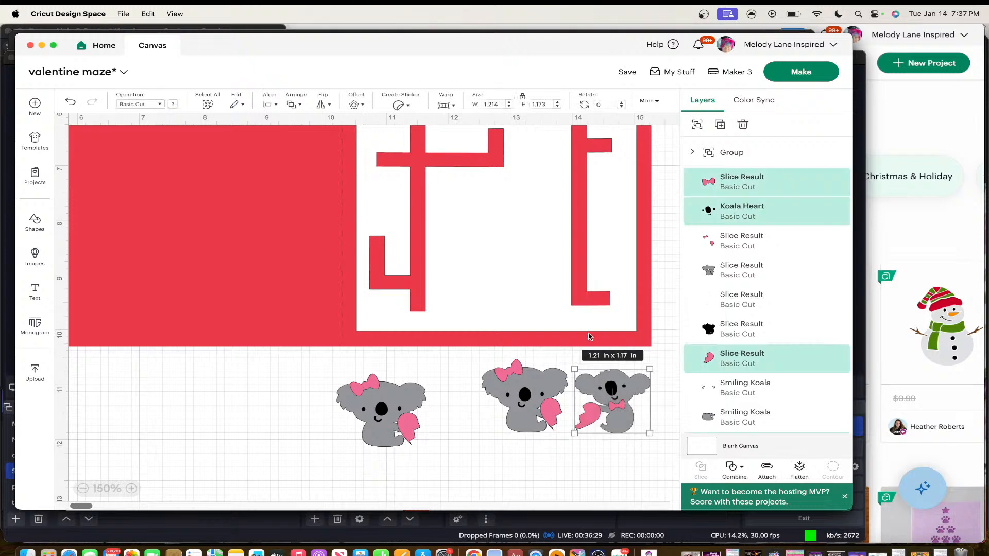
pyautogui.click(697, 124)
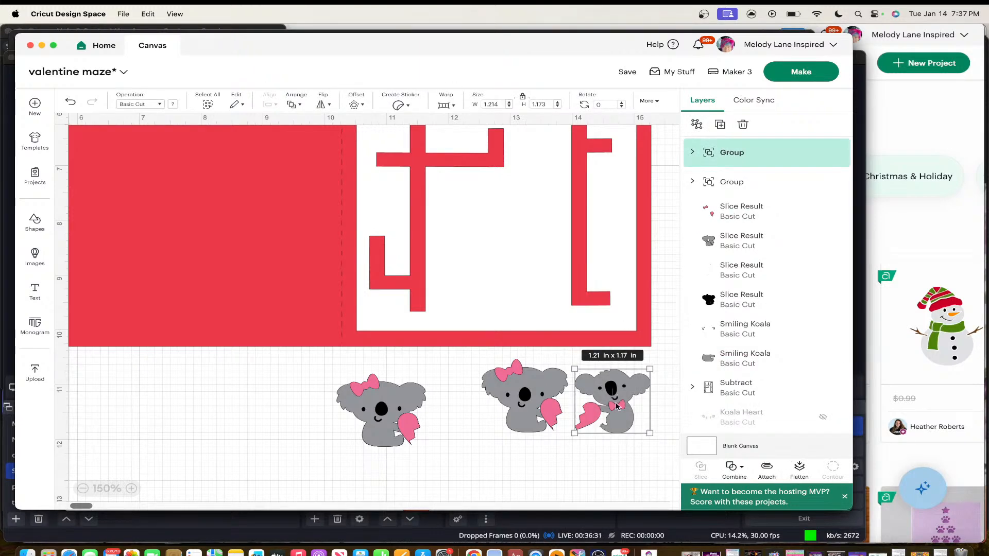
pyautogui.moveTo(617, 407); pyautogui.dragTo(609, 304)
# Group the parts of the ungrouped hair-bow koala and move it onto the lower-left part of the maze panel
pyautogui.moveTo(565, 461); pyautogui.dragTo(470, 349)
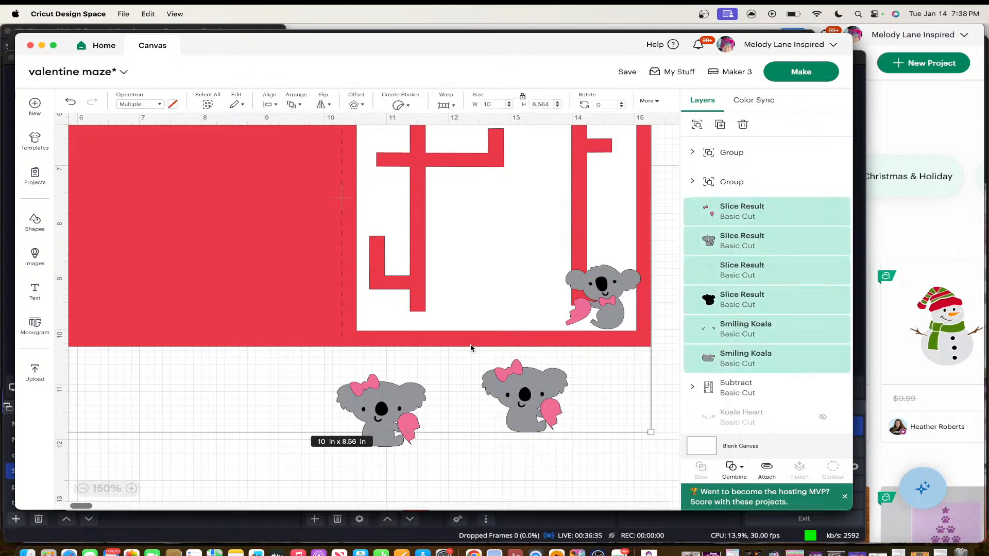
pyautogui.click(571, 477)
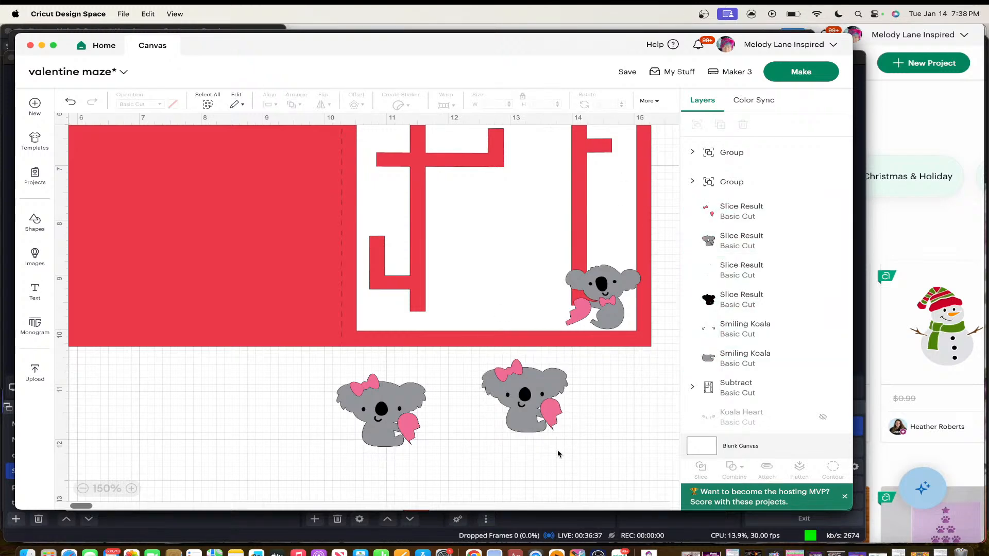
pyautogui.moveTo(558, 454); pyautogui.dragTo(496, 358)
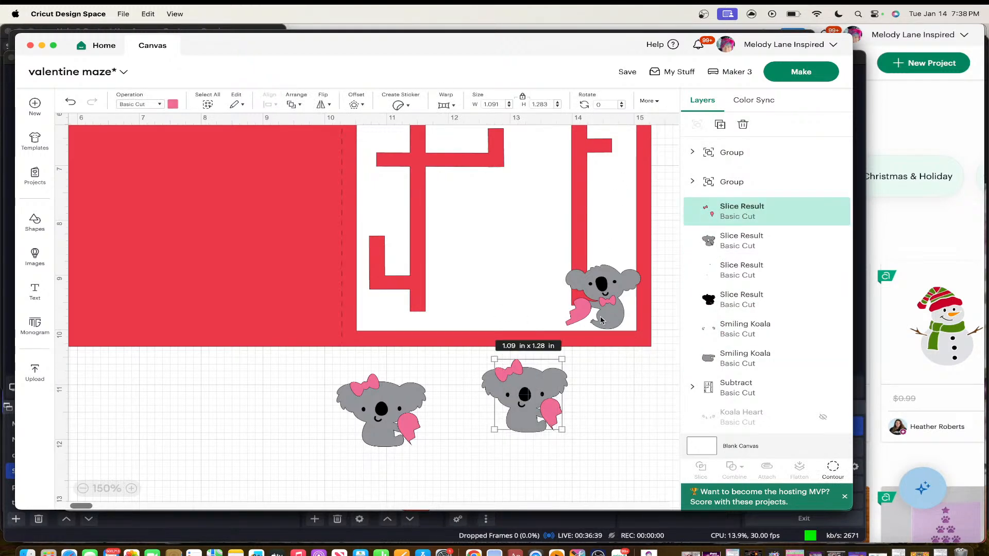
pyautogui.click(597, 445)
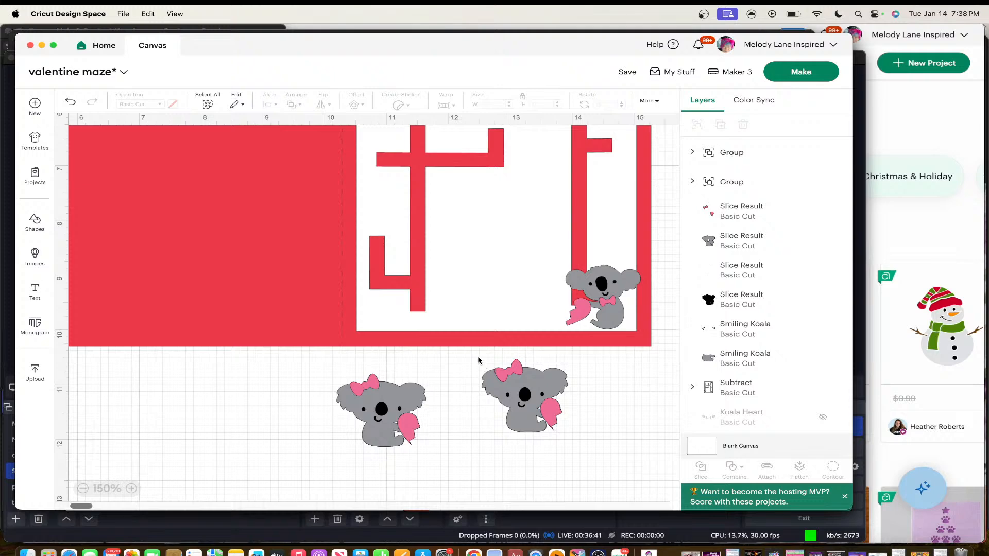
pyautogui.moveTo(478, 360); pyautogui.dragTo(570, 437)
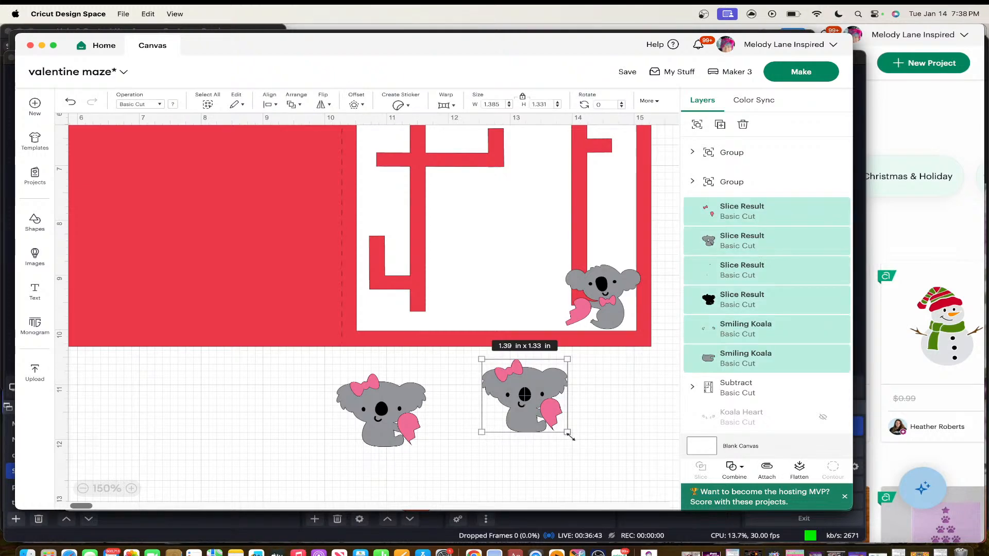
pyautogui.click(697, 124)
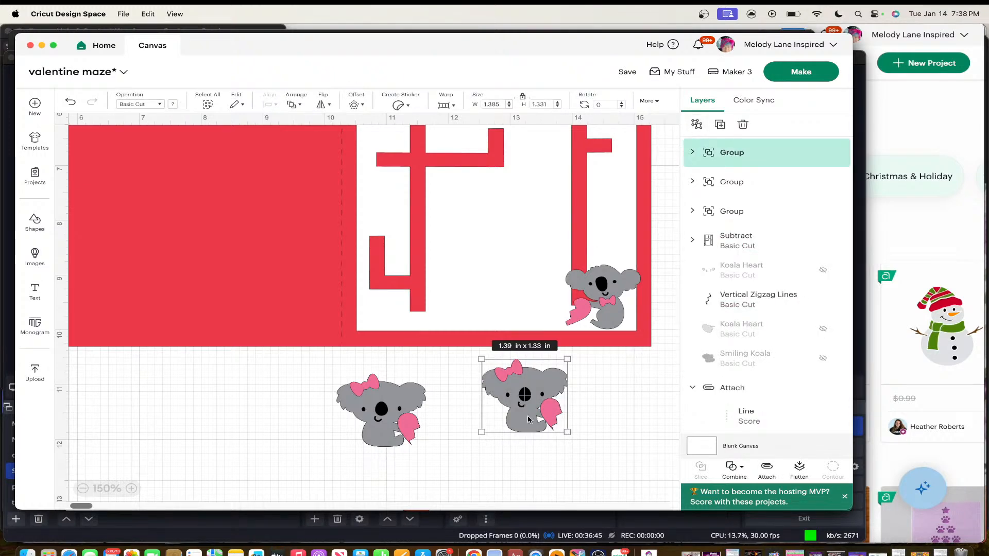
pyautogui.moveTo(532, 414); pyautogui.dragTo(381, 263)
pyautogui.scroll(5, 448, 380)
pyautogui.scroll(-3, 449, 380)
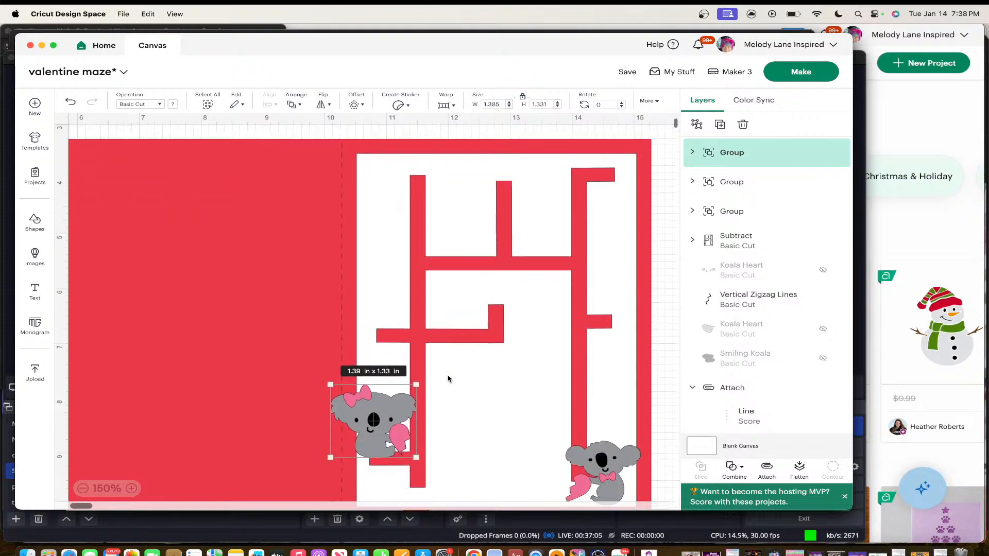
pyautogui.scroll(2, 448, 380)
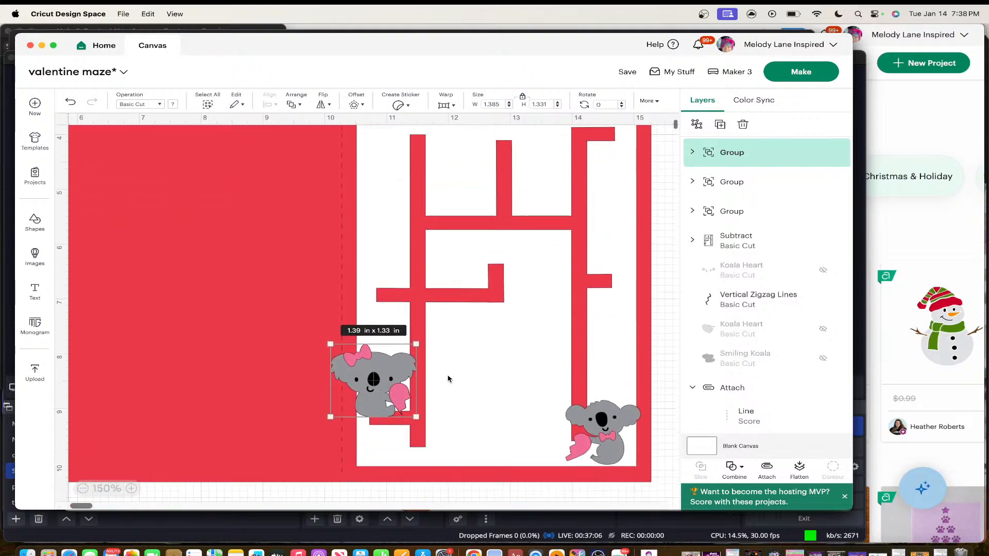
# Search the image library for "heart"
pyautogui.click(37, 254)
pyautogui.click(143, 108)
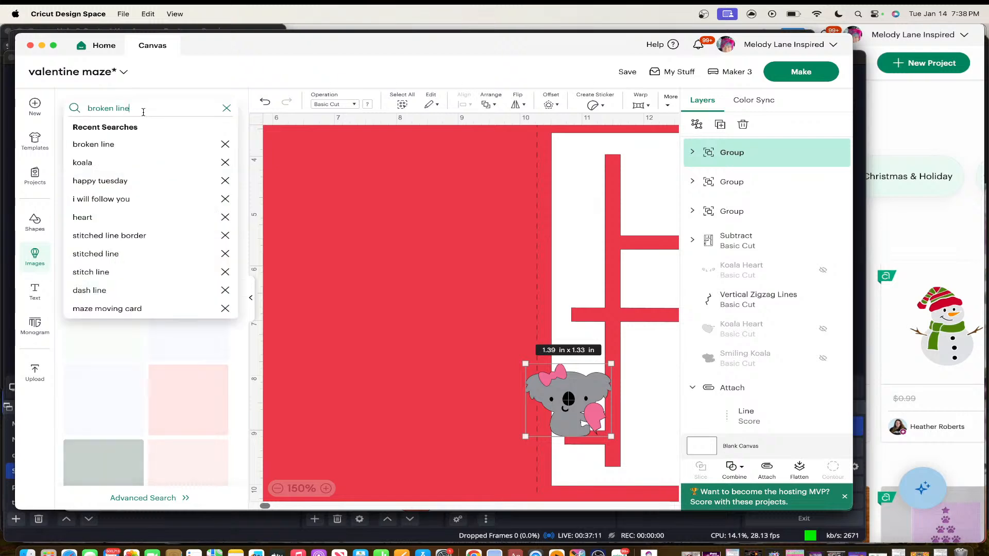
pyautogui.press('BackSpace')
pyautogui.press('BackSpace')
pyautogui.press('BackSpace')
pyautogui.press('BackSpace')
pyautogui.press('BackSpace')
pyautogui.press('BackSpace')
pyautogui.press('BackSpace')
pyautogui.press('BackSpace')
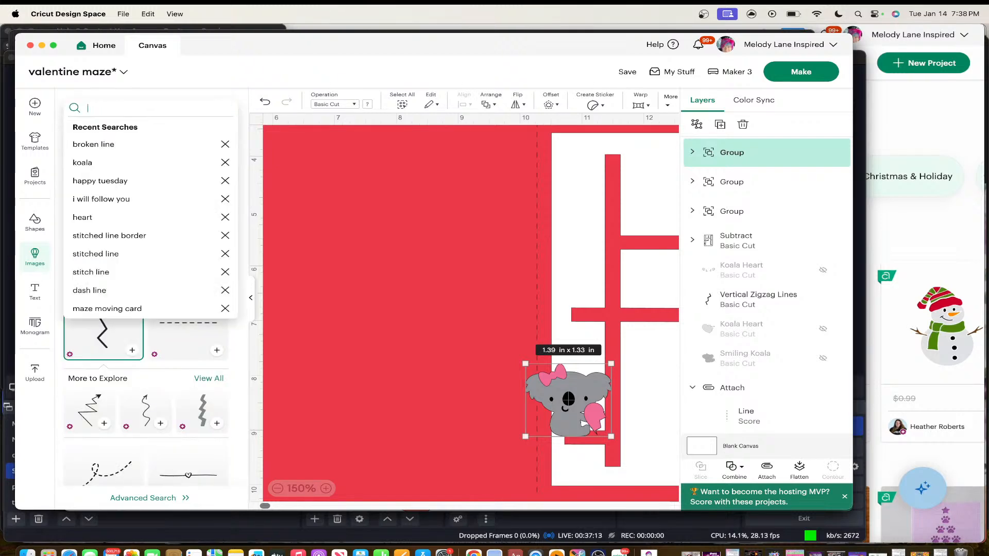
pyautogui.write('hesrt')
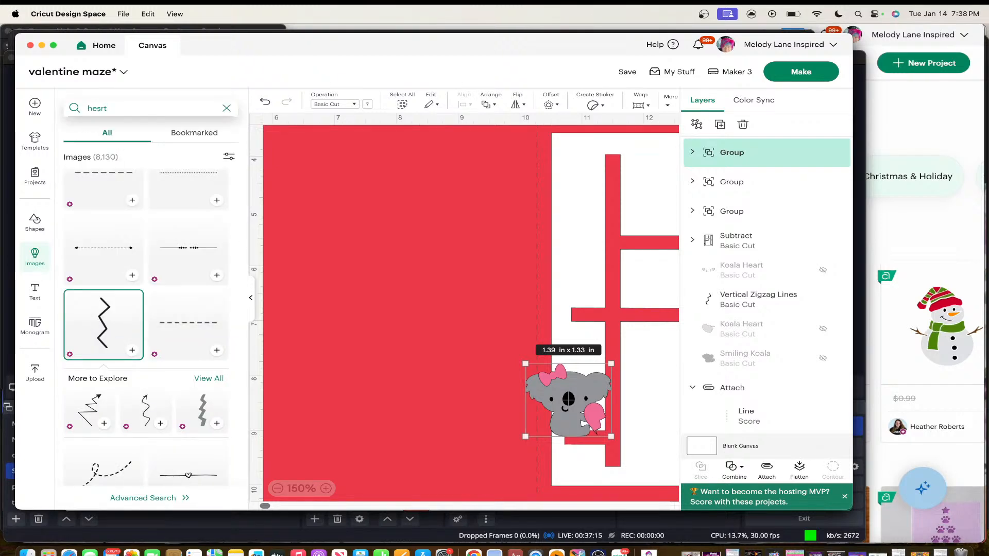
pyautogui.press('BackSpace')
pyautogui.press('BackSpace')
pyautogui.write('art')
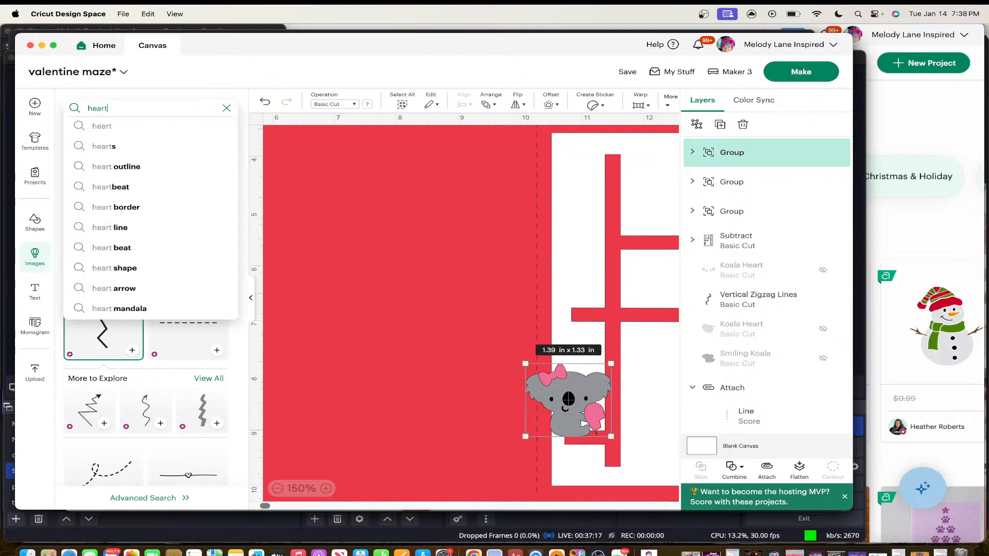
pyautogui.press('Return')
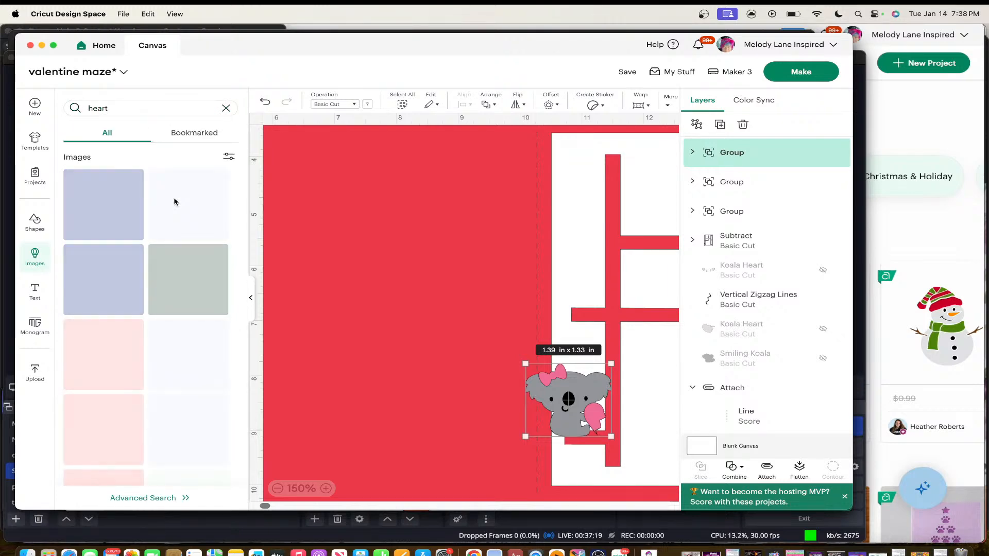
# Insert the plain solid red heart image and shrink it to about 2.17 x 2.09 in
pyautogui.scroll(-5, 177, 308)
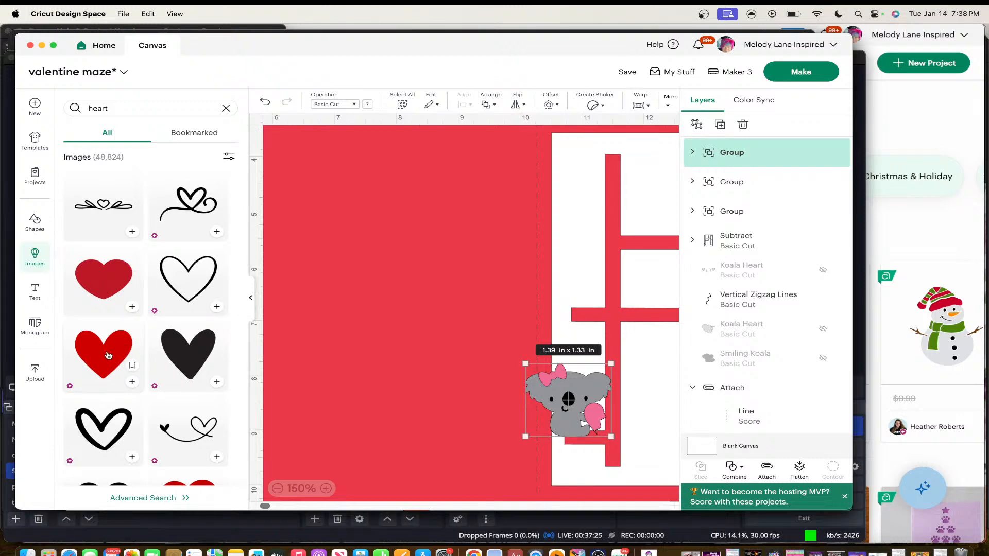
pyautogui.click(132, 382)
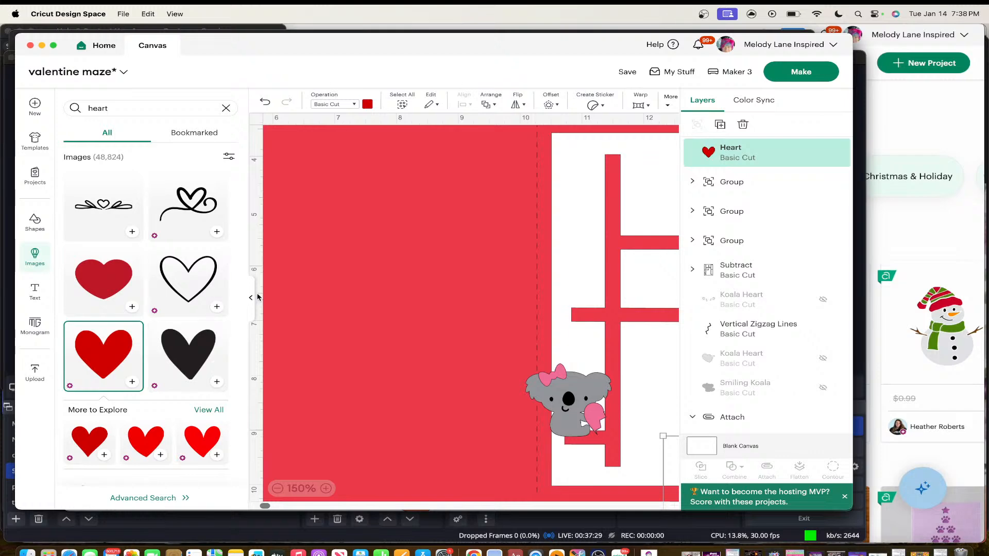
pyautogui.hscroll(1, 257, 298)
pyautogui.hscroll(2, 258, 298)
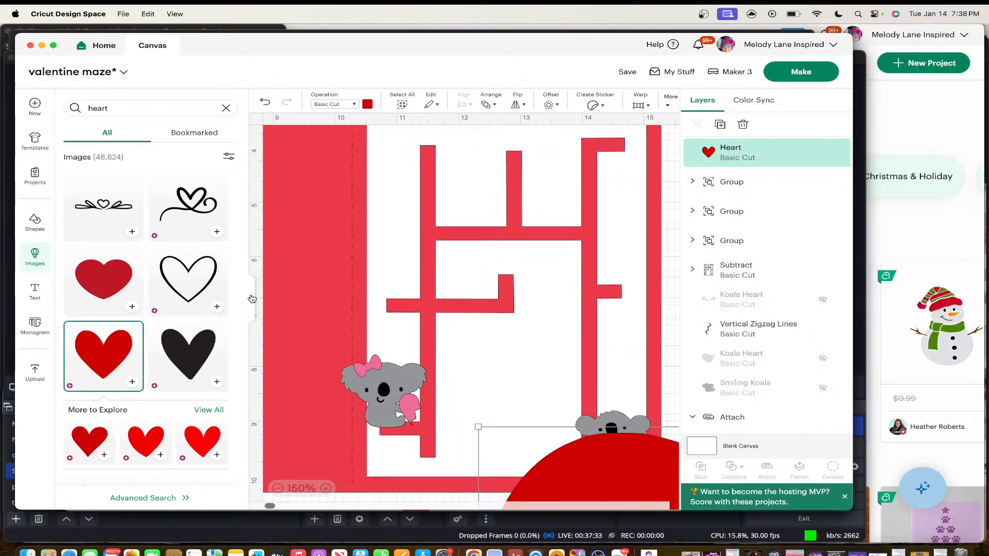
pyautogui.click(252, 299)
pyautogui.moveTo(416, 485); pyautogui.dragTo(239, 192)
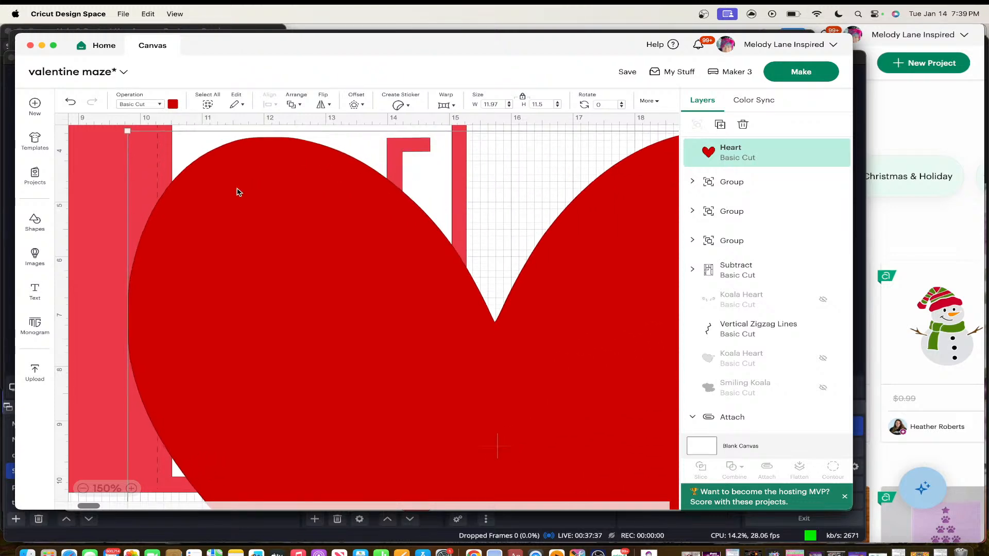
pyautogui.click(82, 488)
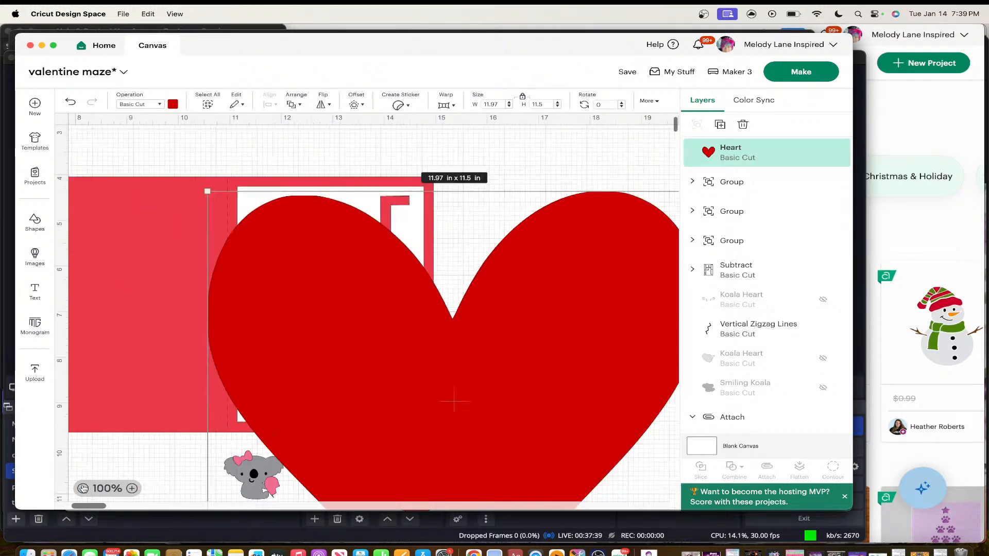
pyautogui.click(83, 489)
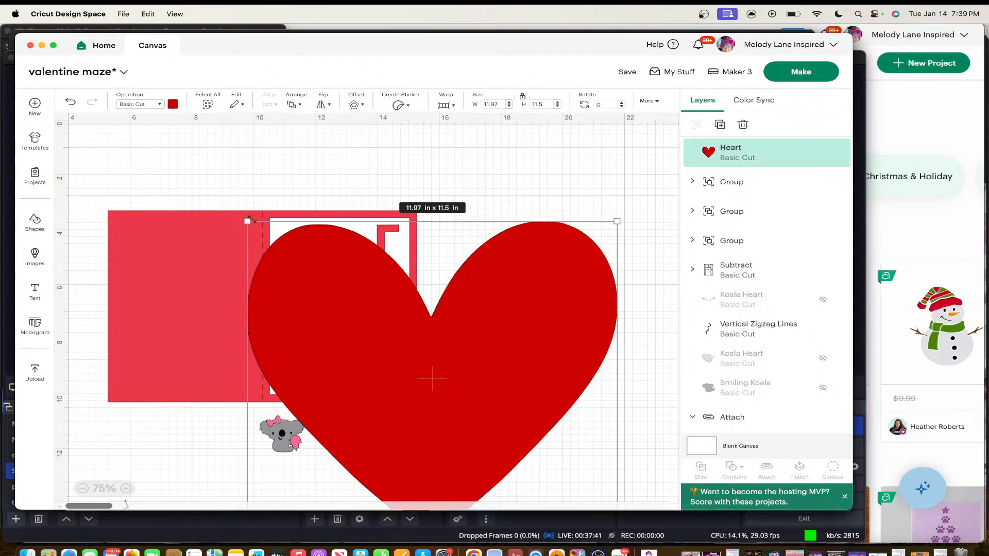
pyautogui.moveTo(247, 220); pyautogui.dragTo(550, 479)
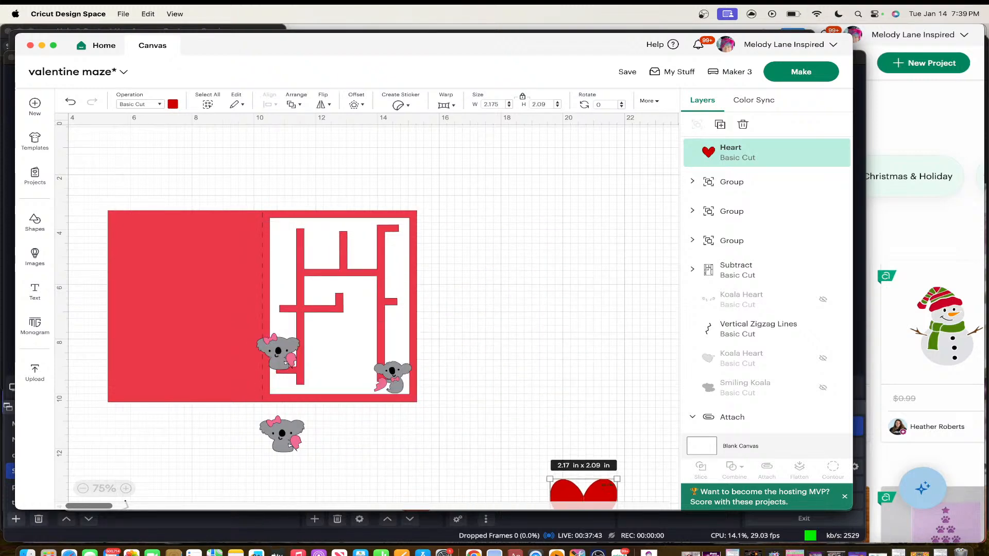
# Move the red heart into the maze's top middle compartment and shrink it to about 0.58 x 0.56 in
pyautogui.moveTo(605, 492); pyautogui.dragTo(364, 237)
pyautogui.click(441, 278)
pyautogui.click(440, 262)
pyautogui.click(425, 262)
pyautogui.click(420, 256)
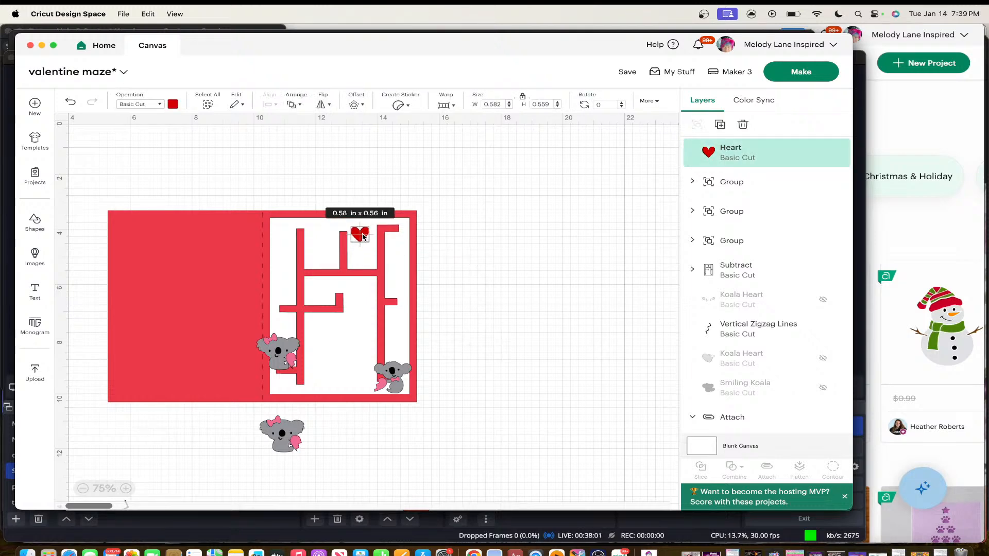
# Duplicate the heart into the maze's upper-left compartment, tilt the copy counterclockwise to about 347° and shrink it to about 0.5 x 0.48 in
pyautogui.press('super+d')
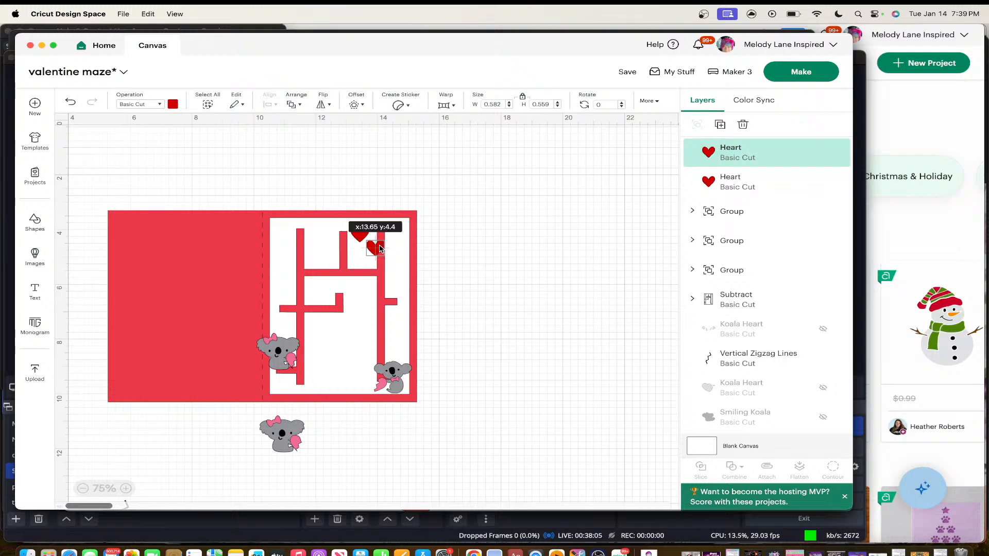
pyautogui.moveTo(381, 246); pyautogui.dragTo(321, 256)
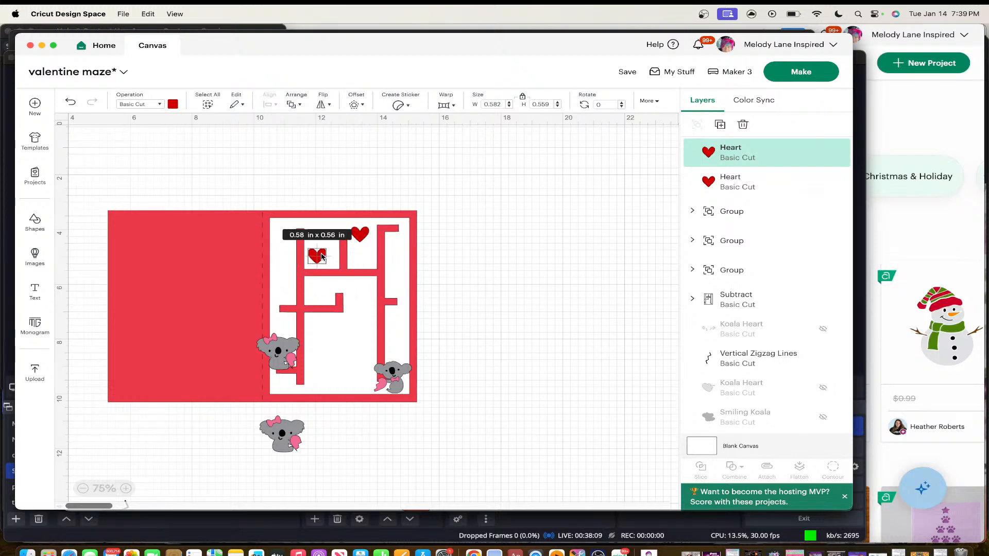
pyautogui.click(126, 488)
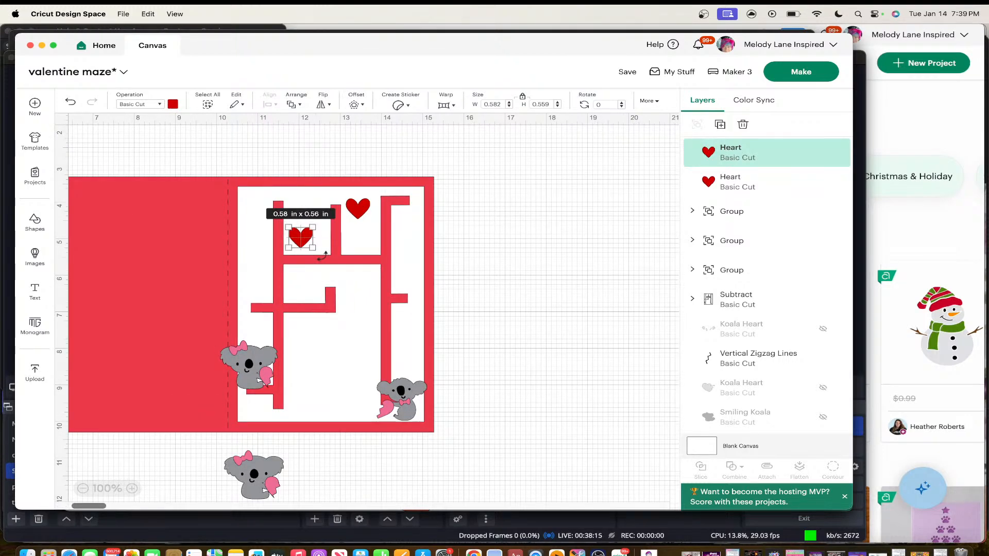
pyautogui.moveTo(320, 254); pyautogui.dragTo(311, 242)
pyautogui.click(454, 265)
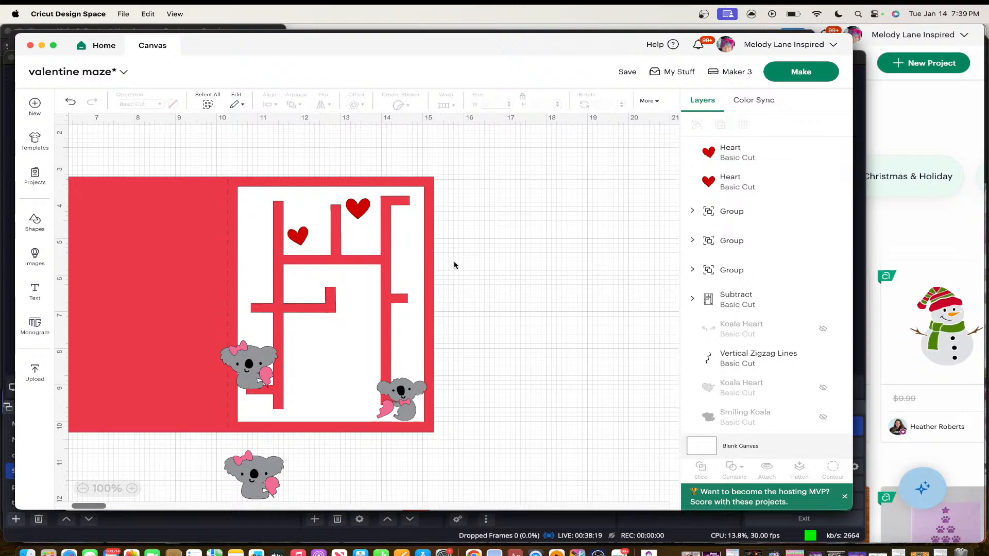
# Duplicate the tilted heart and place the copy in the maze's left corridor, above the hair-bow koala
pyautogui.click(292, 237)
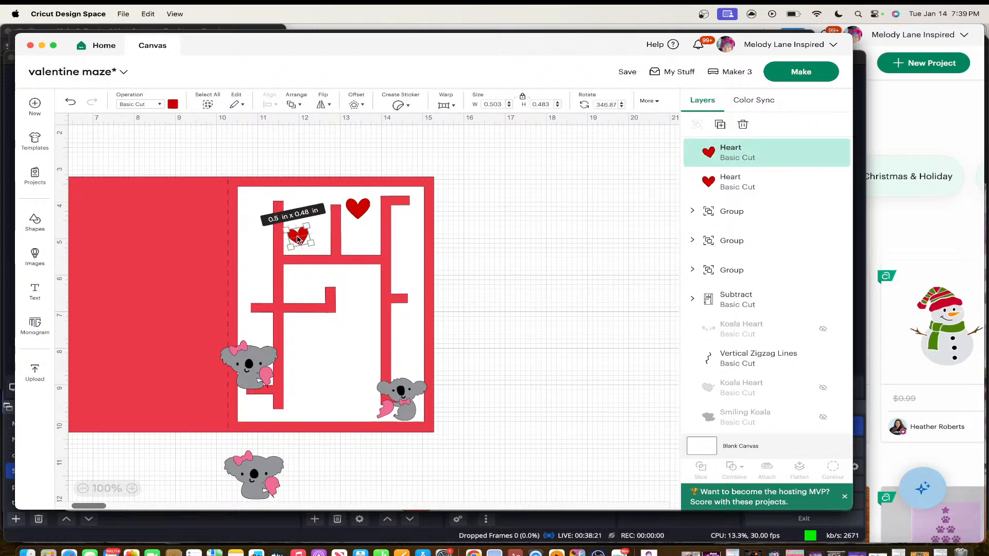
pyautogui.rightClick(295, 239)
pyautogui.click(322, 240)
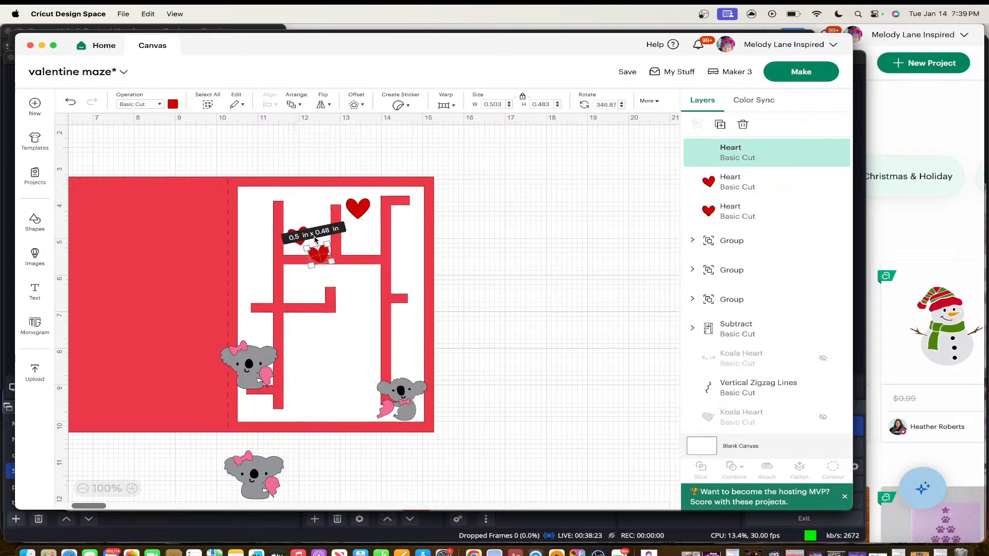
pyautogui.click(509, 286)
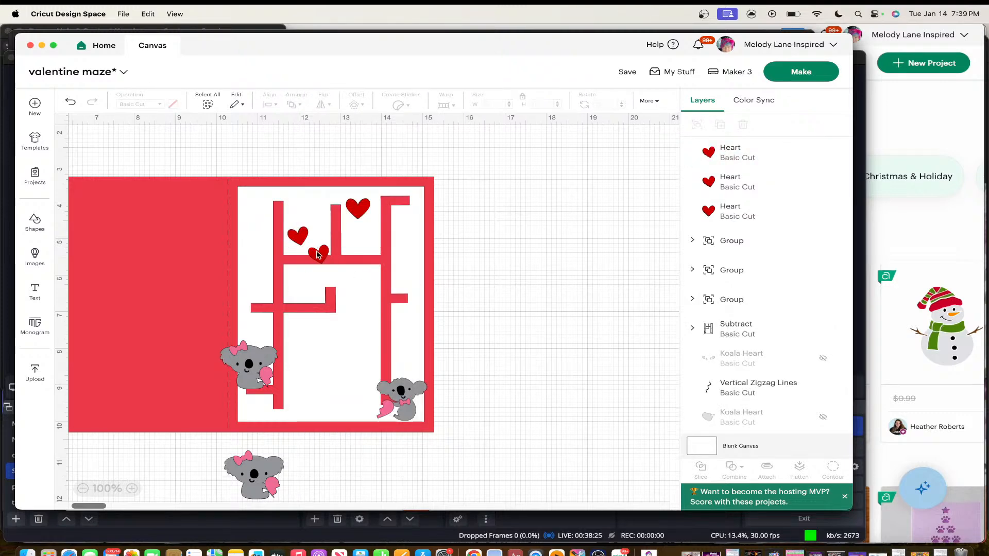
pyautogui.moveTo(317, 255); pyautogui.dragTo(257, 280)
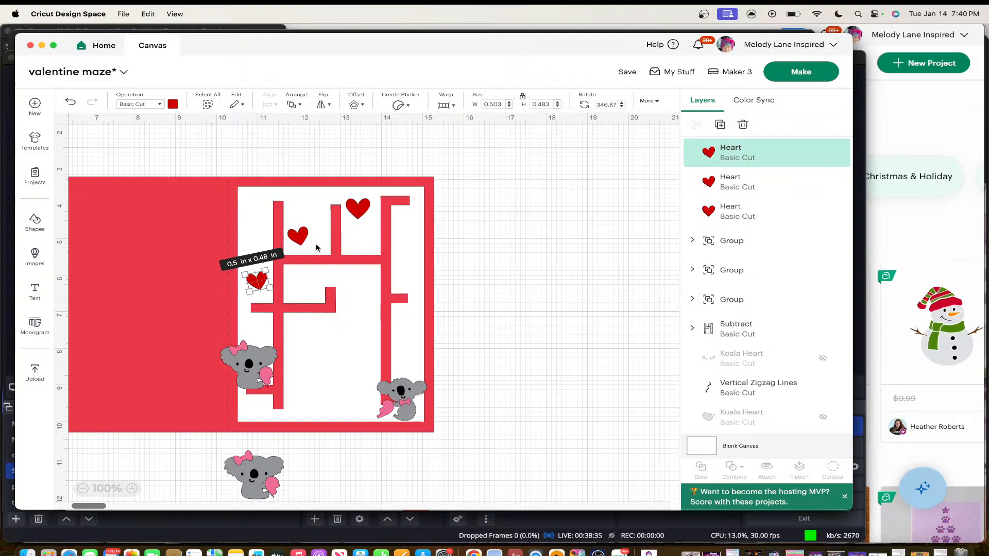
# Duplicate the tilted heart again and place the copy in the maze's centre, beside the hook-shaped wall
pyautogui.click(300, 238)
pyautogui.press('super+d')
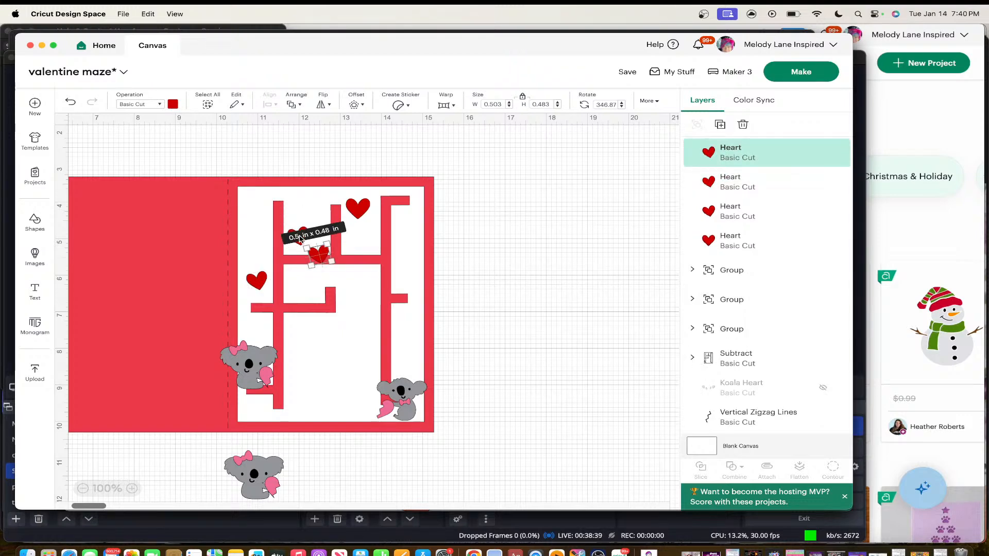
pyautogui.moveTo(322, 257); pyautogui.dragTo(357, 289)
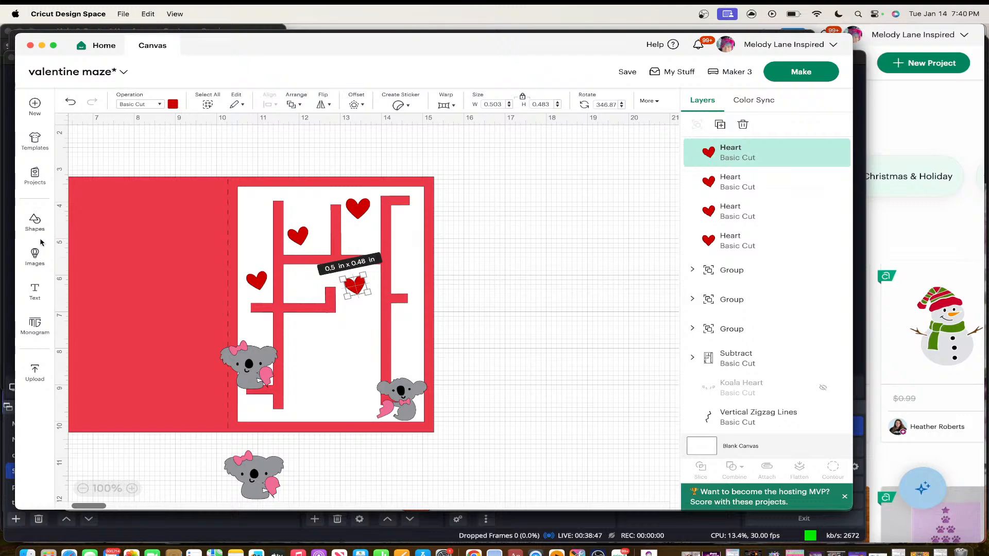
# Filter the heart images in the image library to Draw images
pyautogui.click(35, 256)
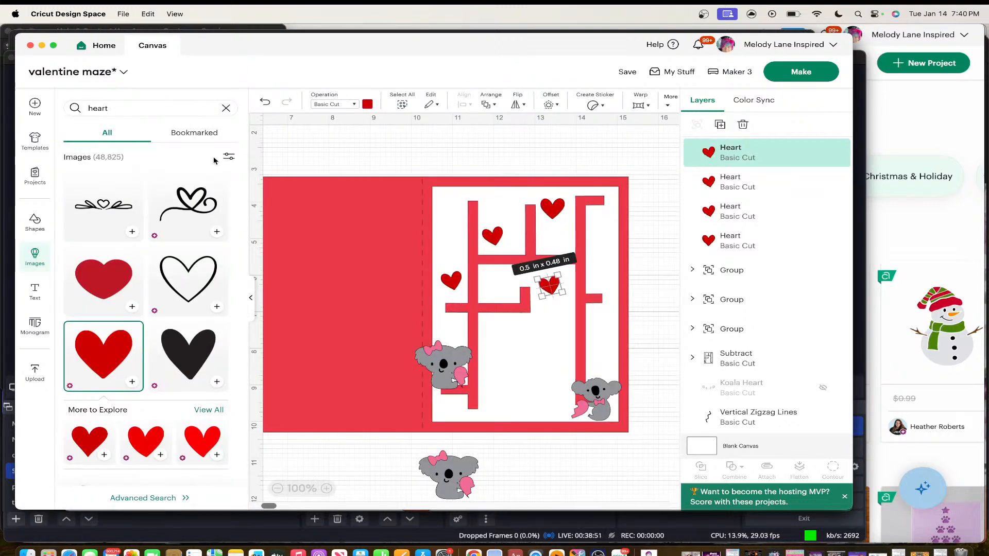
pyautogui.click(228, 157)
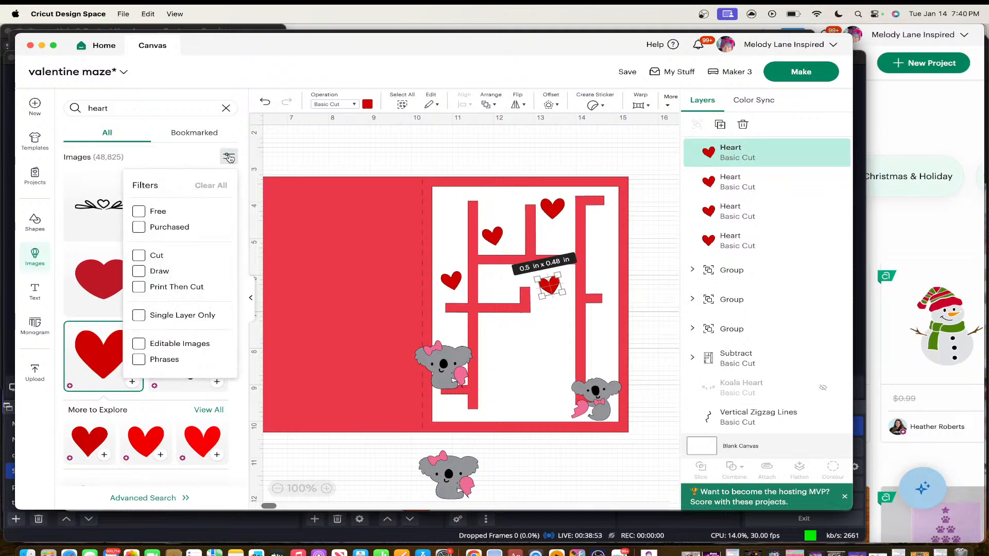
pyautogui.click(140, 271)
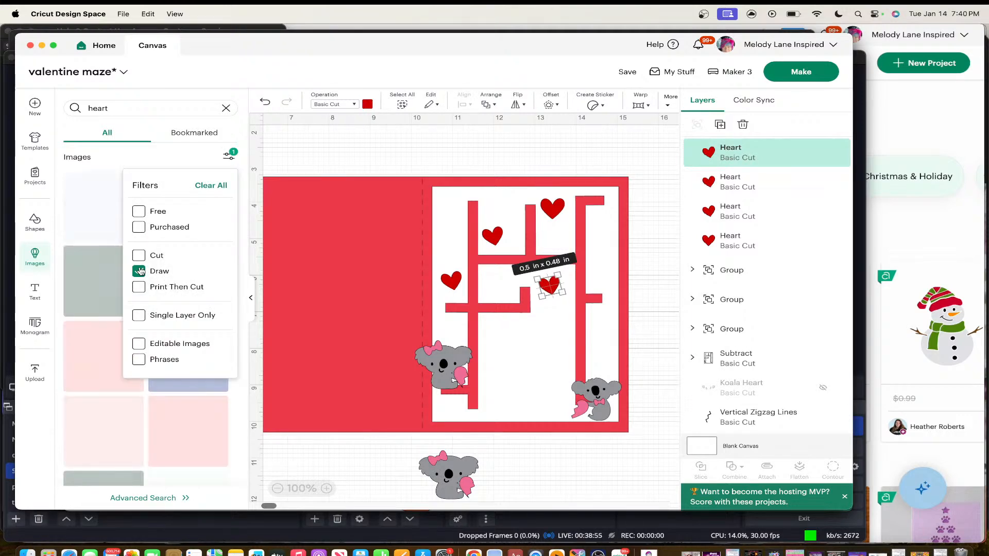
pyautogui.click(180, 156)
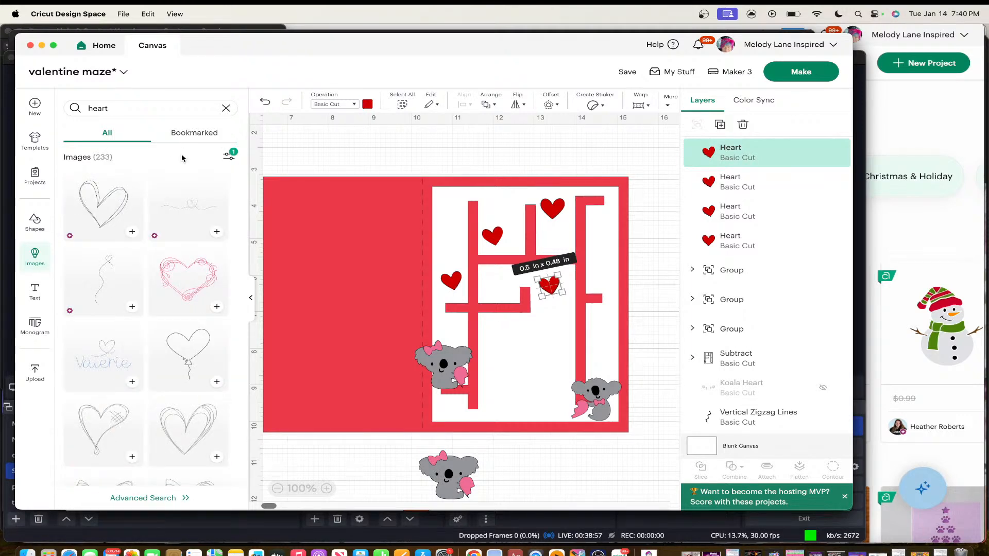
# Insert the Doodle Heart outline from the filtered heart images
pyautogui.scroll(-5, 177, 246)
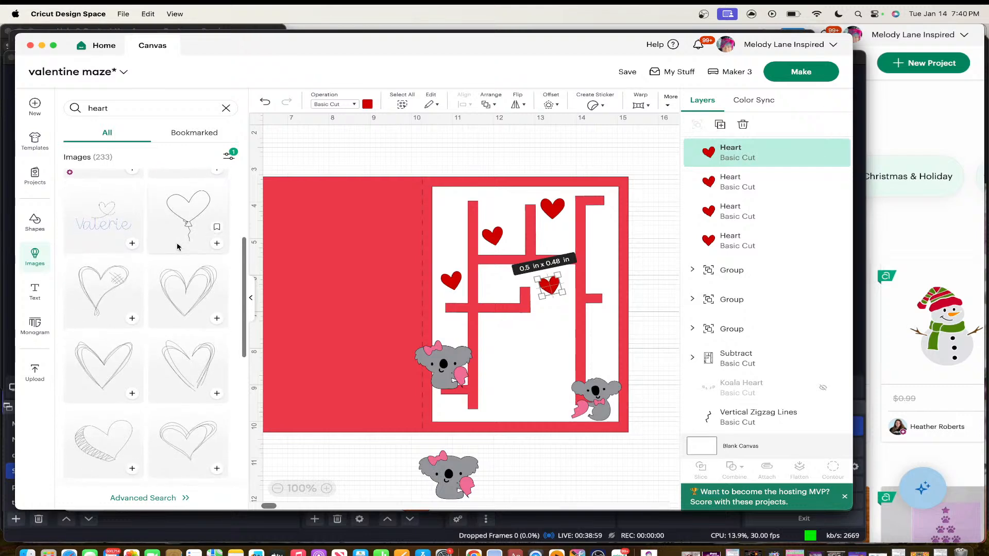
pyautogui.scroll(-10, 178, 246)
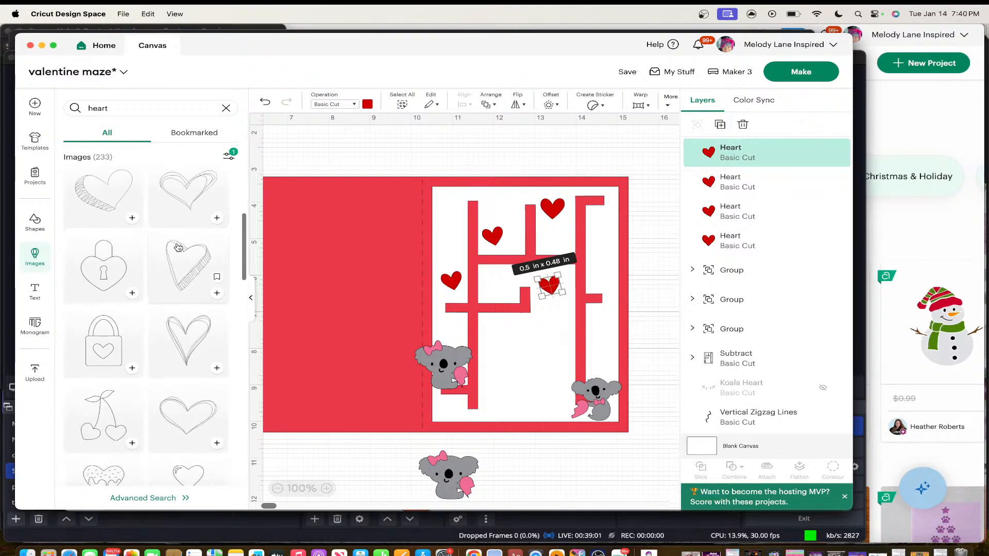
pyautogui.scroll(-10, 190, 365)
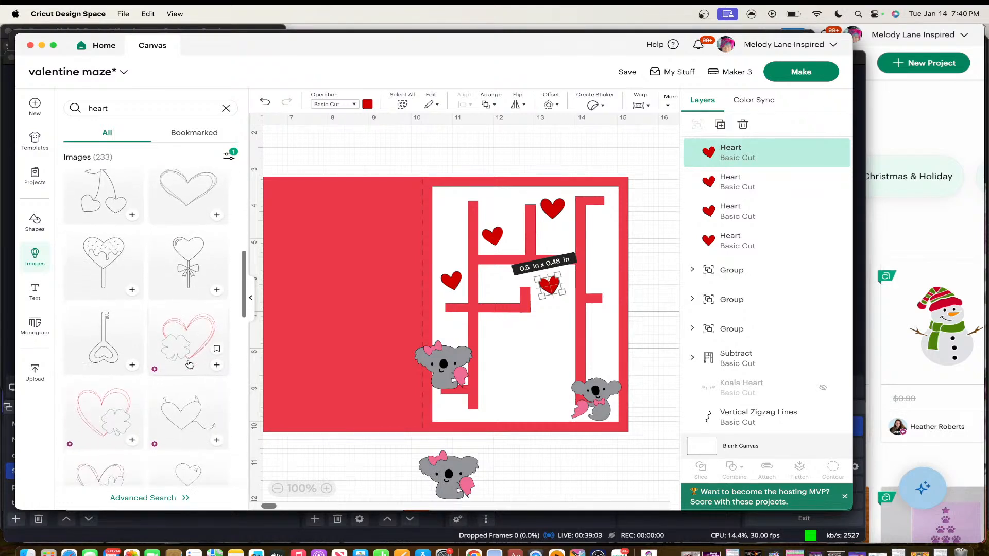
pyautogui.scroll(-10, 189, 365)
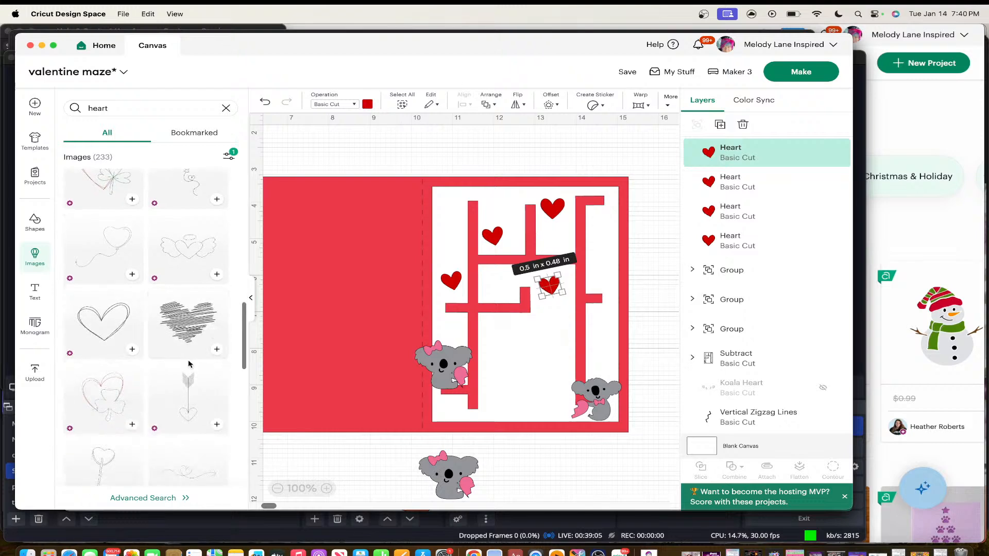
pyautogui.scroll(-2, 190, 364)
pyautogui.click(133, 323)
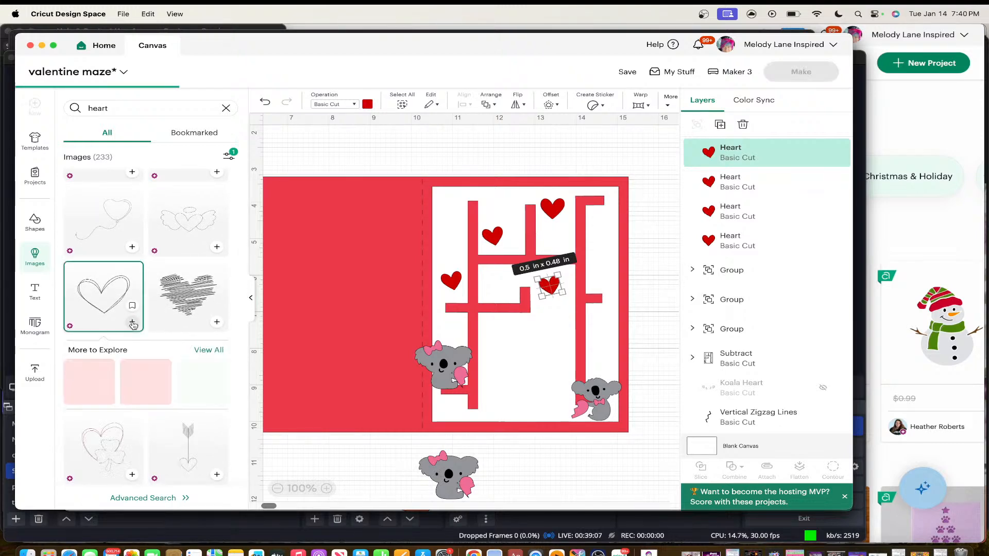
# Shrink the doodle heart to about 0.84 x 0.69 in and place it above the tilted heart in the maze's upper-left compartment
pyautogui.moveTo(326, 186); pyautogui.dragTo(534, 287)
pyautogui.moveTo(594, 241); pyautogui.dragTo(546, 278)
pyautogui.moveTo(519, 308)
pyautogui.mouseDown()
pyautogui.moveTo(572, 279)
pyautogui.moveTo(591, 253)
pyautogui.moveTo(578, 264)
pyautogui.moveTo(509, 214)
pyautogui.mouseUp()
pyautogui.click(566, 280)
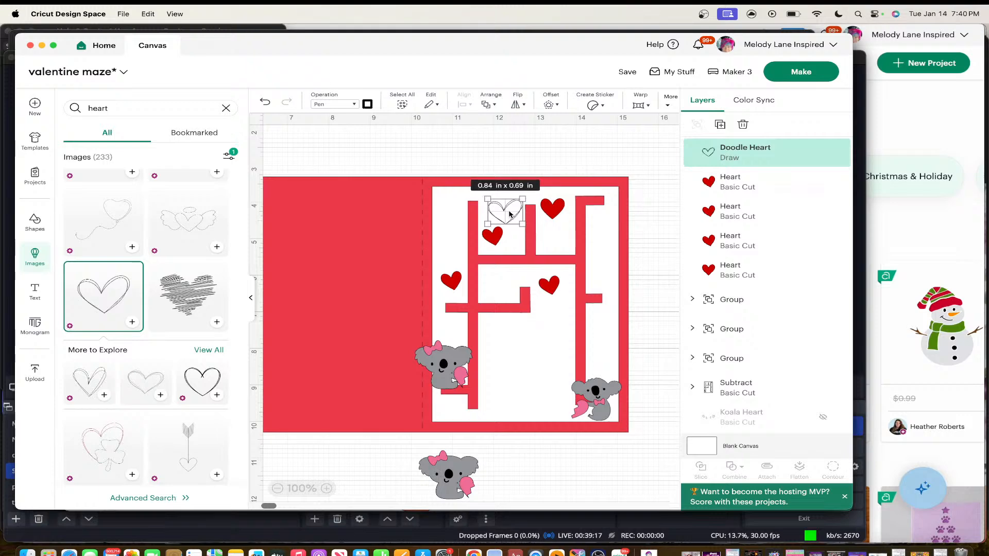
# Set the doodle heart's pen to Extra Fine Point (0.3mm) in Red
pyautogui.click(367, 104)
pyautogui.click(402, 142)
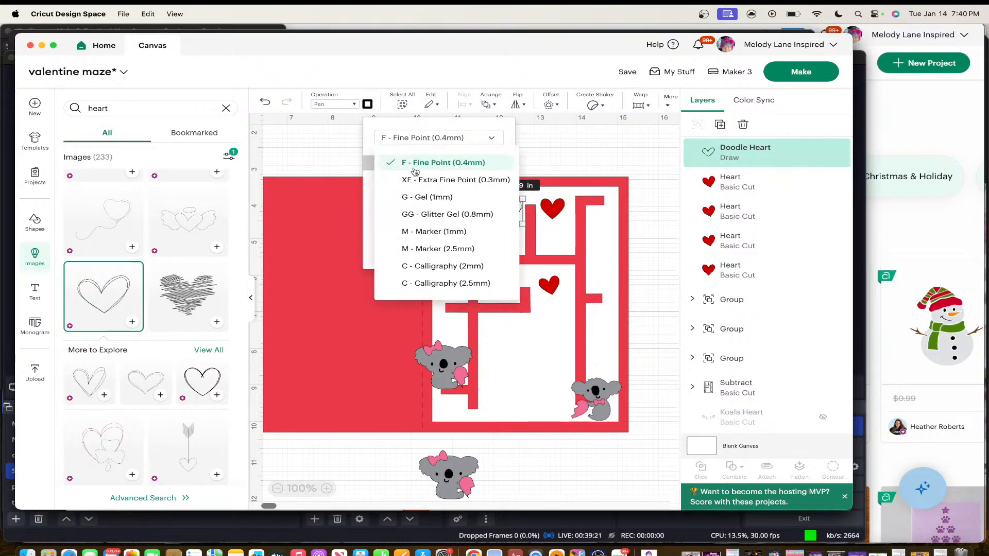
pyautogui.click(410, 178)
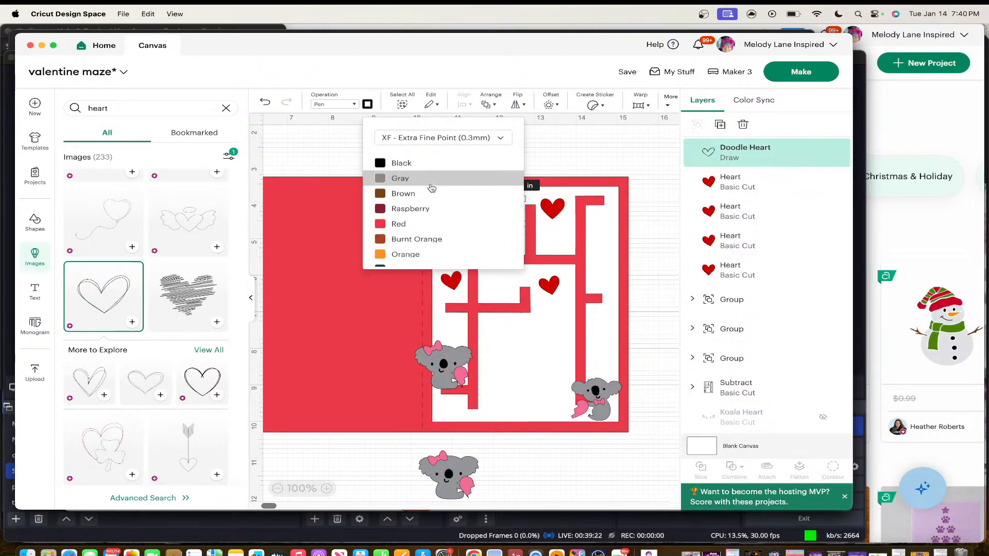
pyautogui.click(428, 224)
pyautogui.click(577, 147)
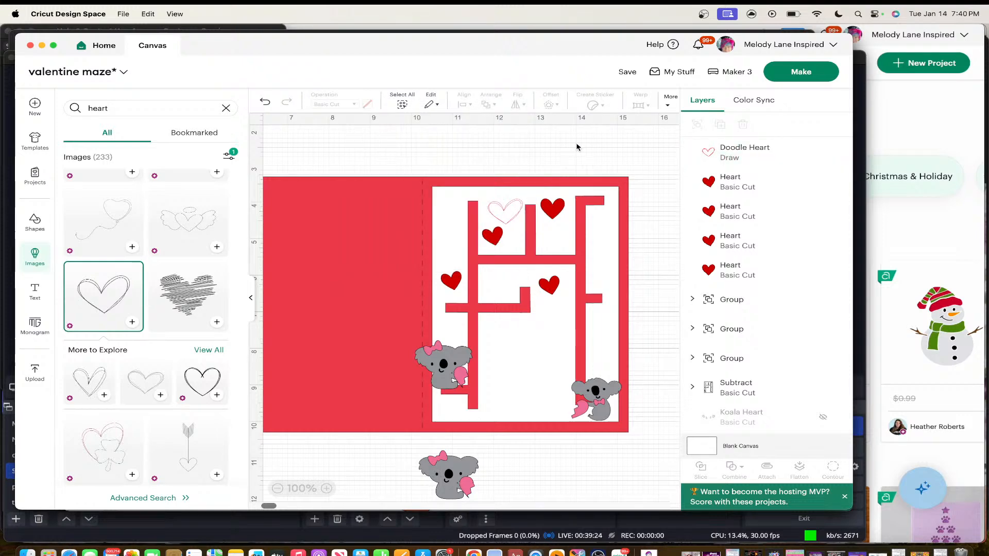
# Shrink the doodle heart to about 0.73 x 0.6 in, and place a duplicate in the maze's right corridor over the short wall stub
pyautogui.click(512, 211)
pyautogui.moveTo(521, 224); pyautogui.dragTo(506, 215)
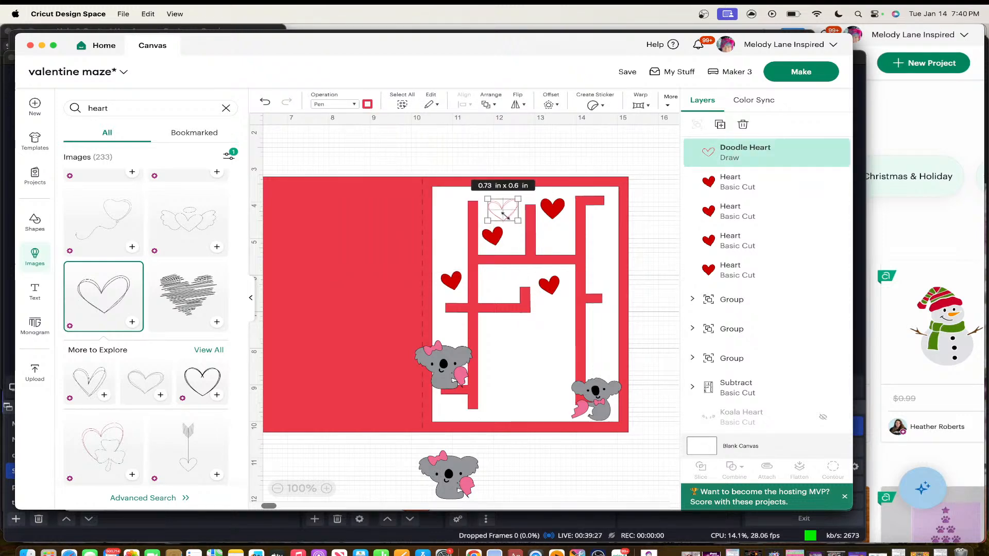
pyautogui.rightClick(505, 212)
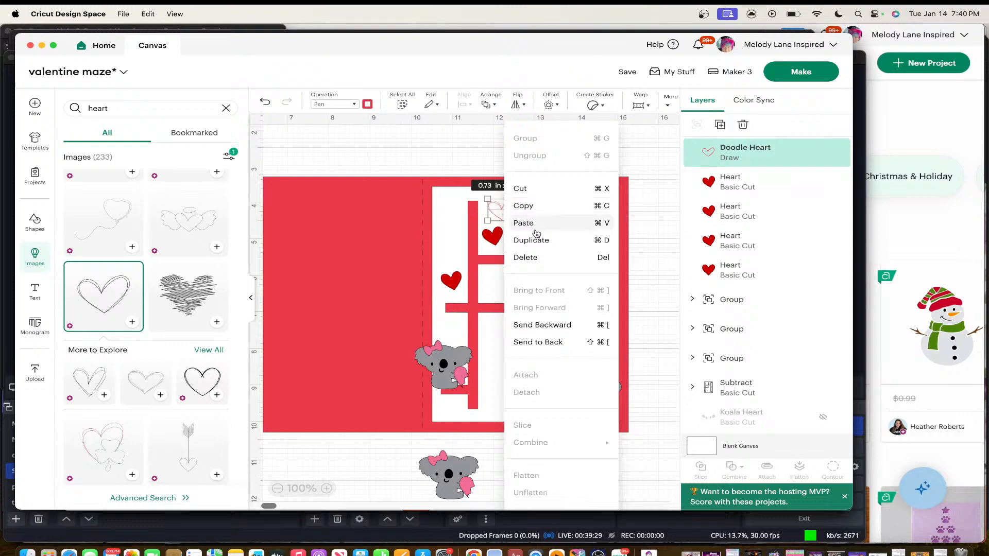
pyautogui.click(533, 203)
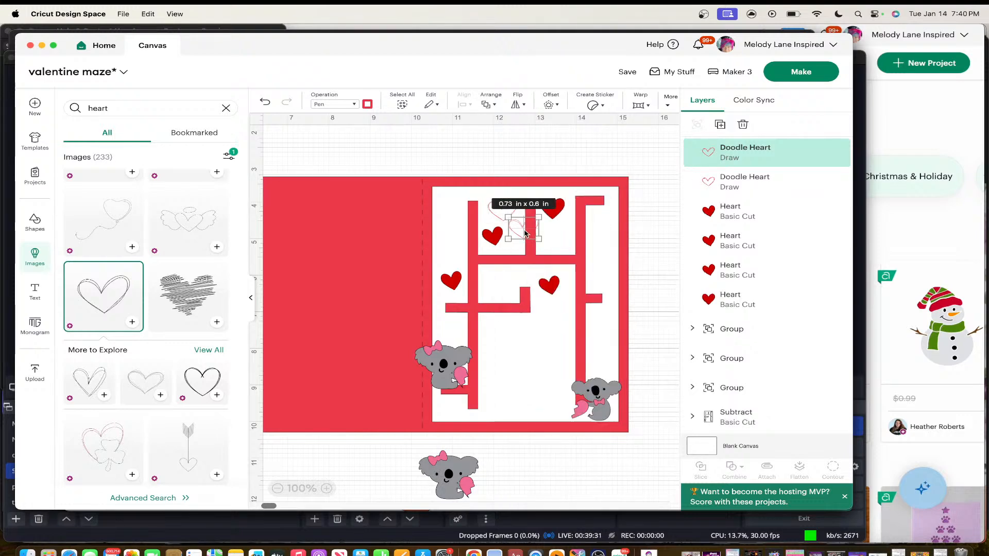
pyautogui.moveTo(526, 233)
pyautogui.mouseDown()
pyautogui.moveTo(569, 238)
pyautogui.moveTo(550, 304)
pyautogui.moveTo(572, 323)
pyautogui.moveTo(605, 335)
pyautogui.moveTo(601, 299)
pyautogui.mouseUp()
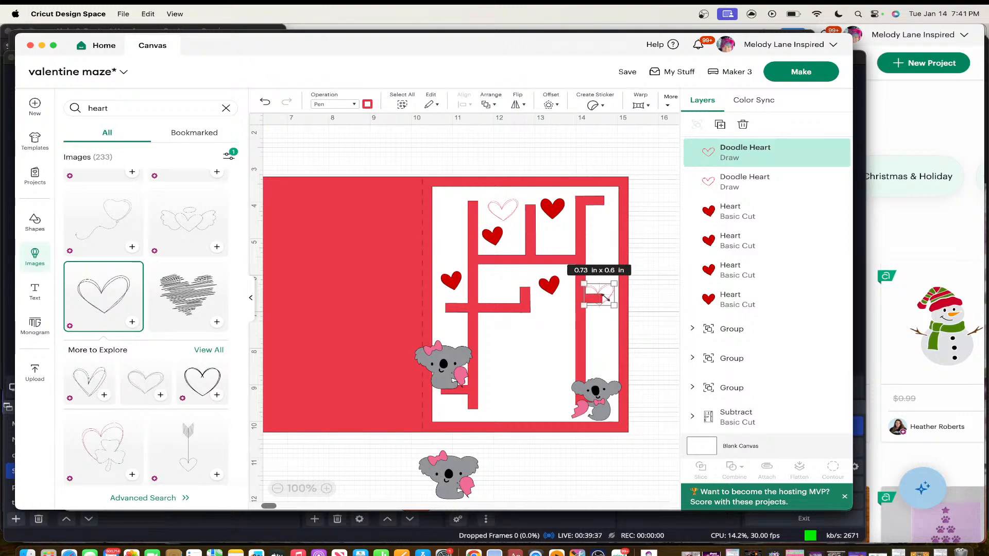
# Move the duplicate doodle heart from the right corridor into the maze's middle compartment, above the left-centre horizontal wall
pyautogui.click(552, 344)
pyautogui.moveTo(607, 292)
pyautogui.mouseDown()
pyautogui.moveTo(605, 272)
pyautogui.moveTo(508, 280)
pyautogui.mouseUp()
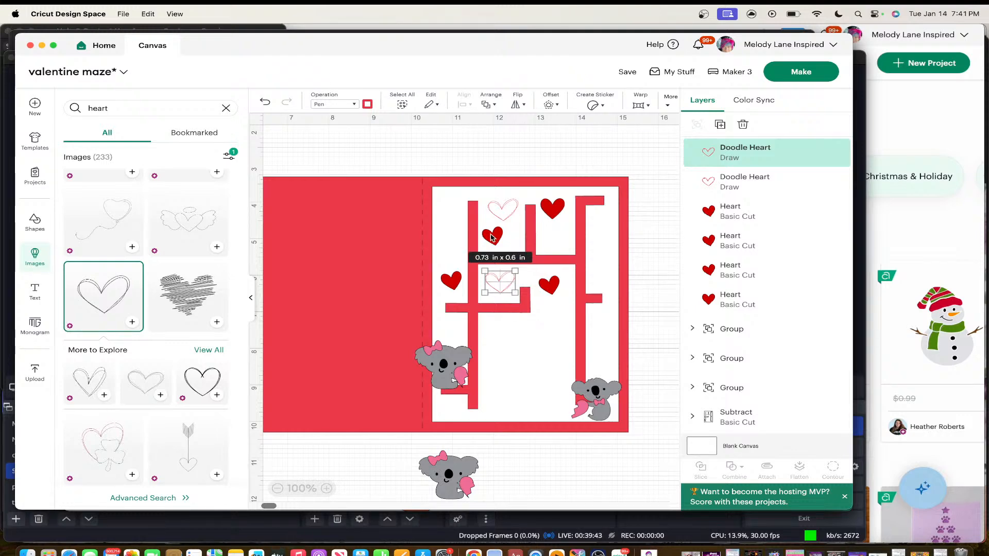
pyautogui.click(452, 281)
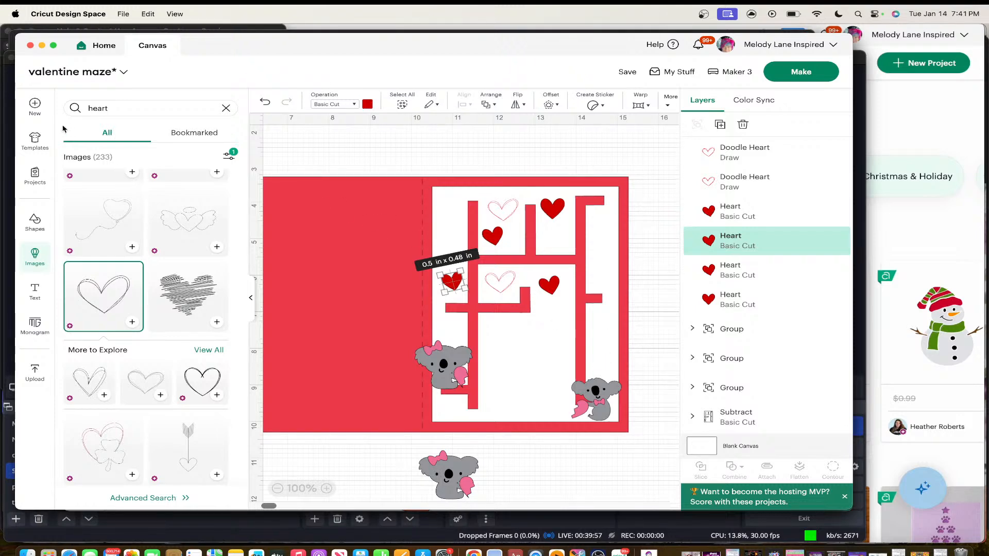
# Search the images for "stitched line" and insert the vertical Dashed Line drawing
pyautogui.click(227, 109)
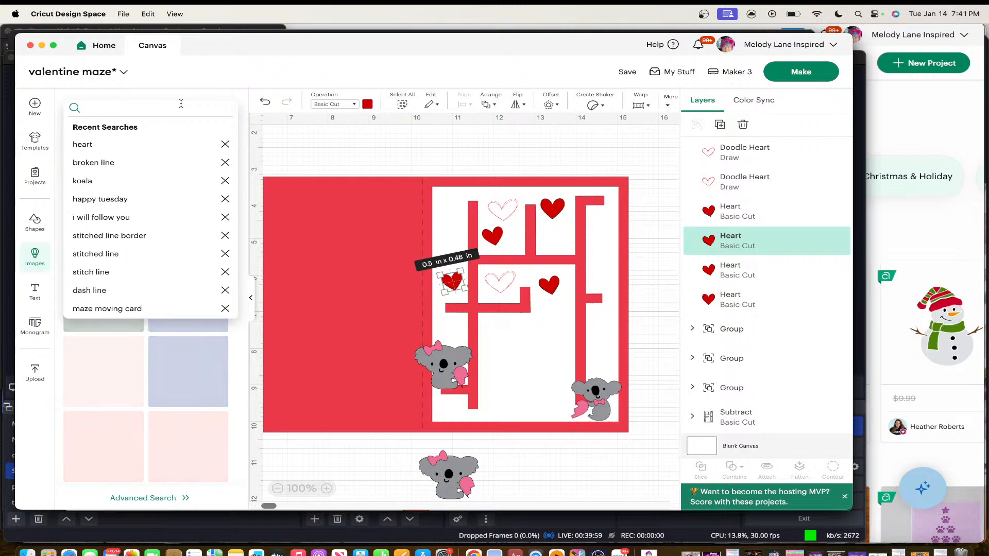
pyautogui.write('sti')
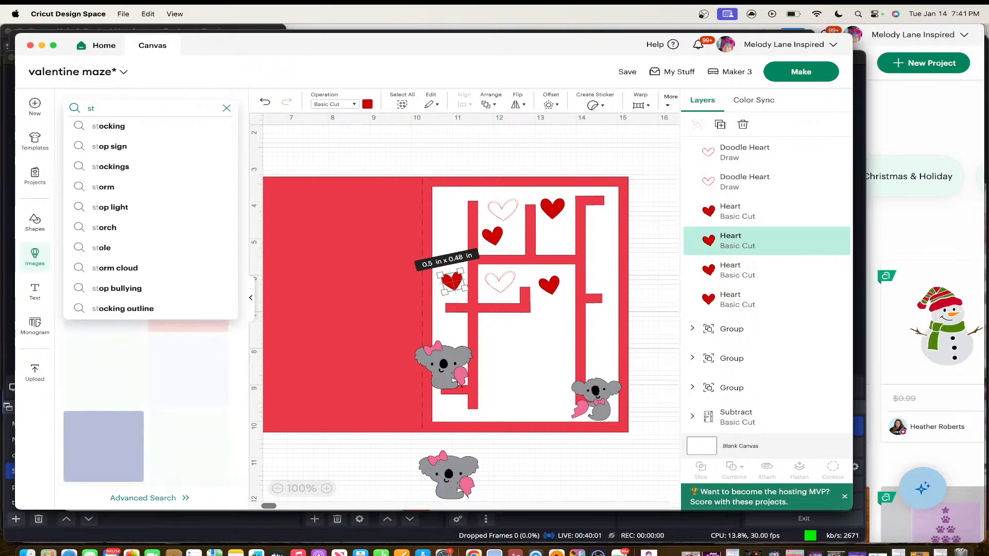
pyautogui.write('tche')
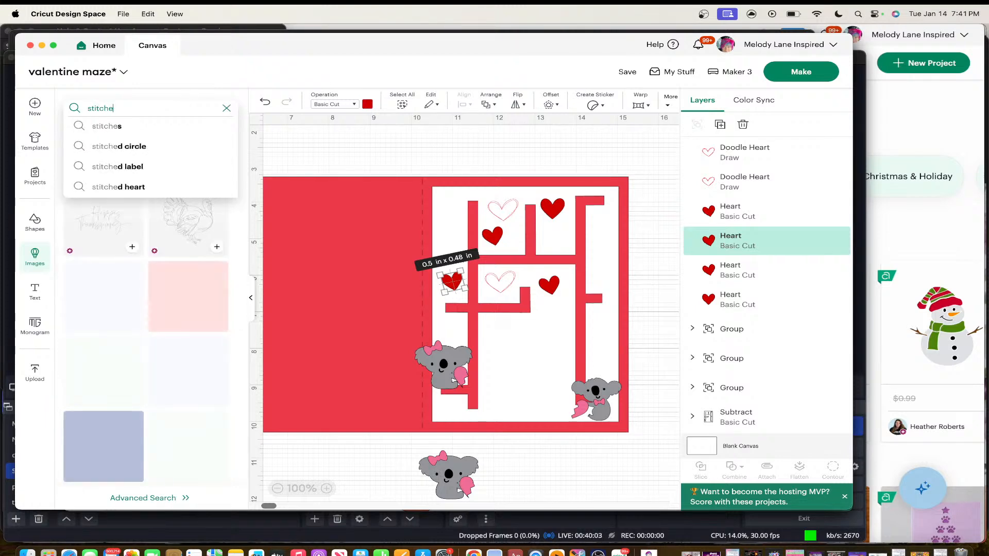
pyautogui.write('d line')
pyautogui.press('Return')
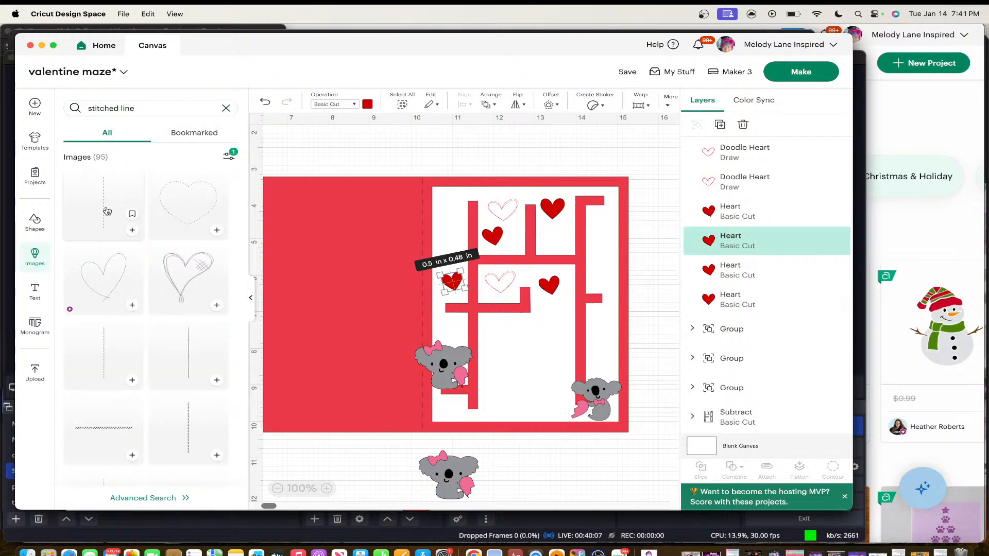
pyautogui.click(132, 231)
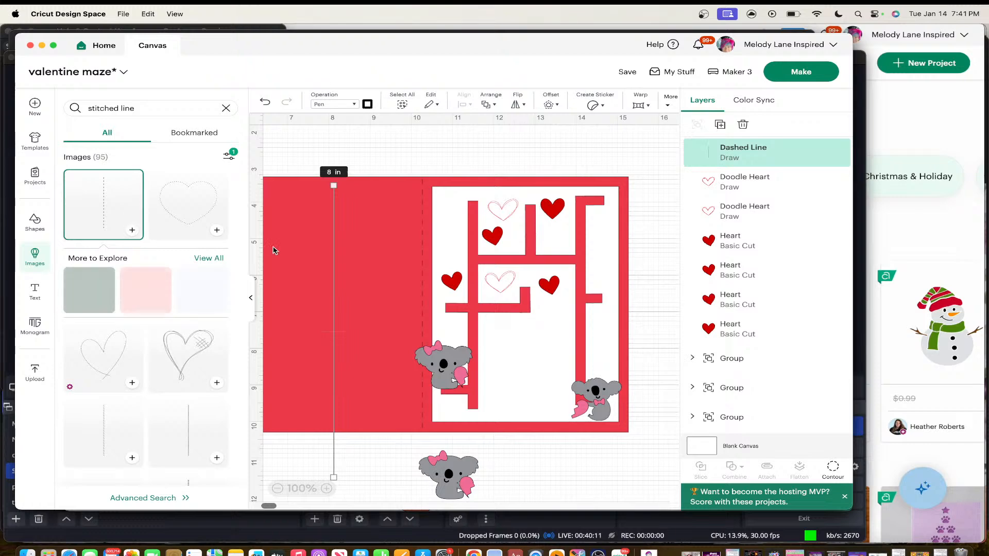
# Clear the maze's lower-right corridor by moving the koala onto the empty canvas beside the card
pyautogui.moveTo(333, 273); pyautogui.dragTo(412, 241)
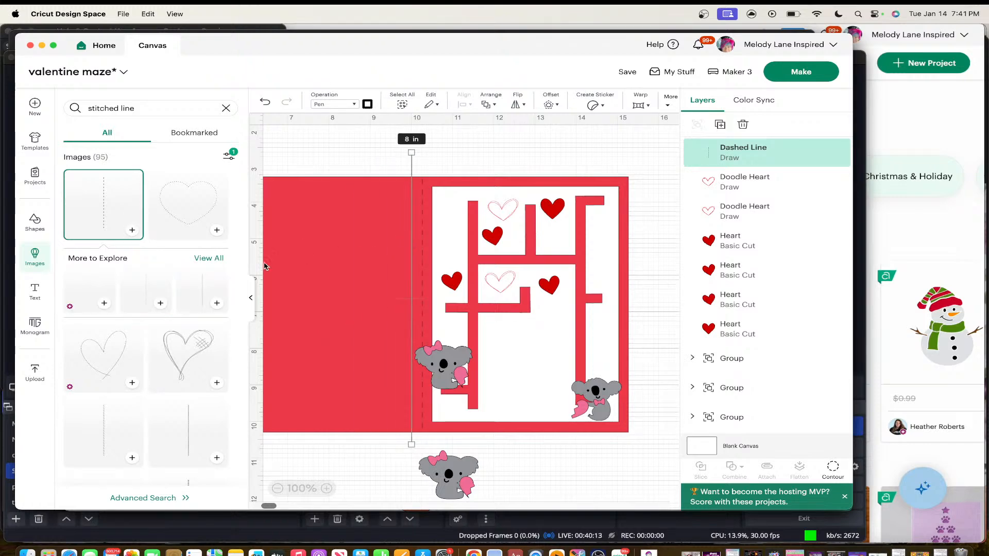
pyautogui.click(253, 296)
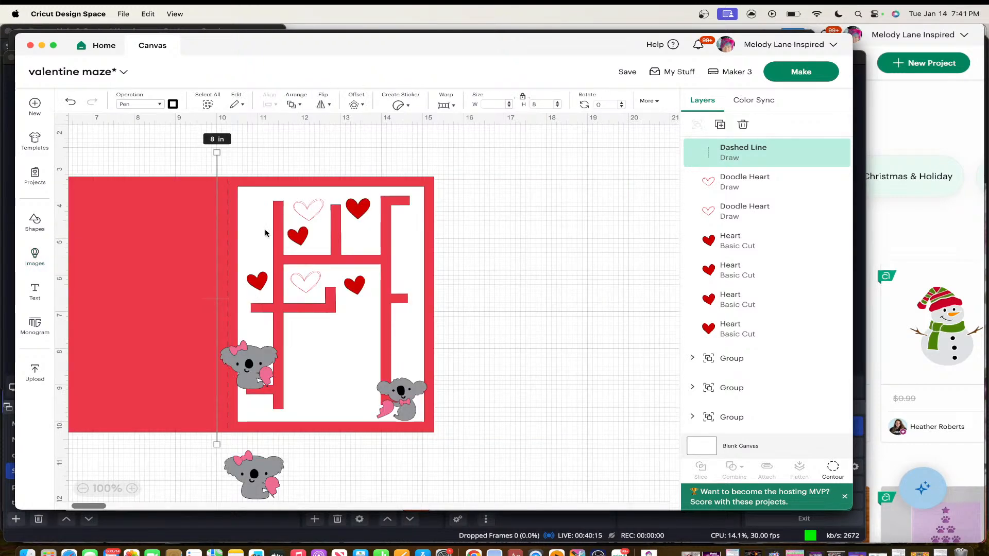
pyautogui.moveTo(412, 401); pyautogui.dragTo(529, 384)
pyautogui.moveTo(214, 227)
pyautogui.mouseDown()
pyautogui.moveTo(256, 226)
pyautogui.moveTo(214, 224)
pyautogui.mouseUp()
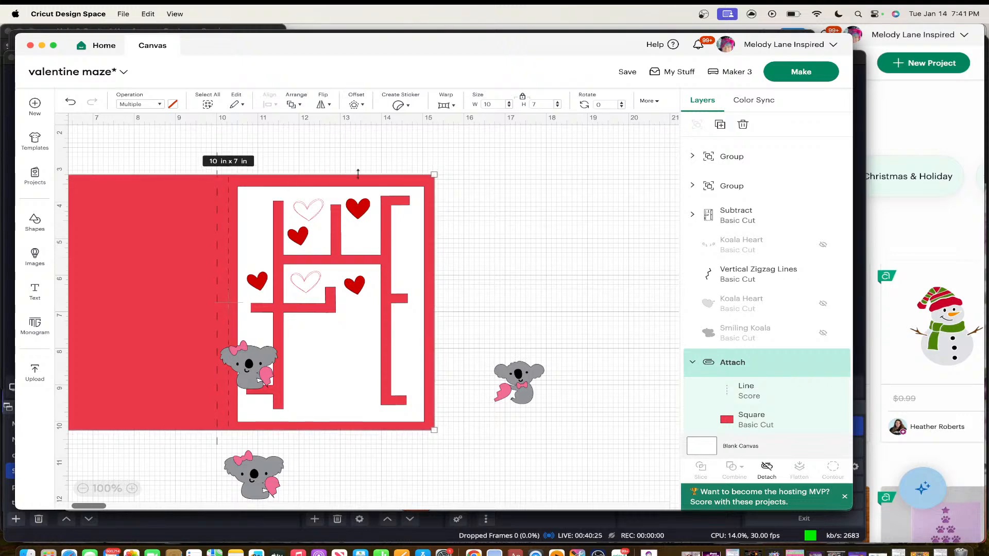
pyautogui.click(456, 202)
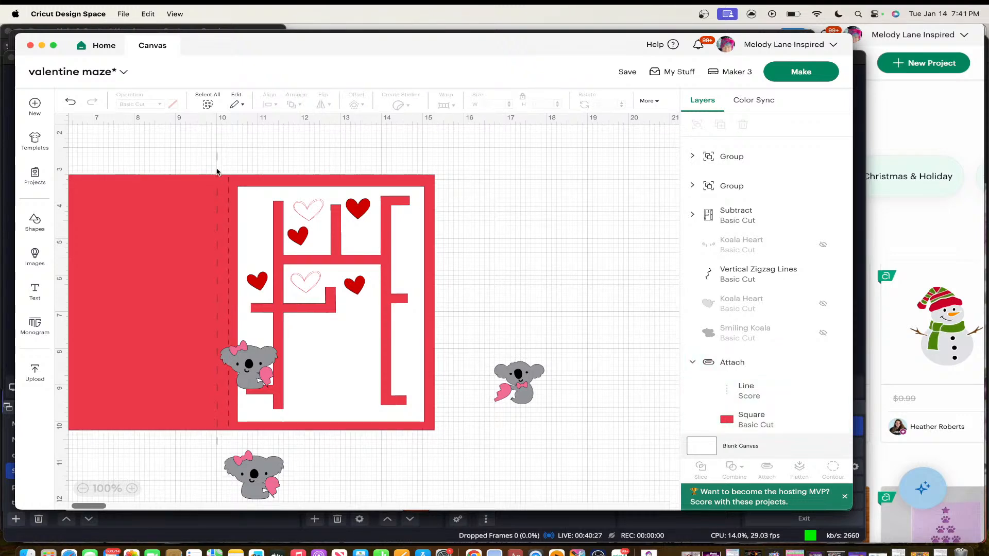
# Place the dashed line just inside the white panel's right edge and shorten it to about 6.22 in to fit the panel
pyautogui.moveTo(216, 172); pyautogui.dragTo(418, 199)
pyautogui.click(467, 229)
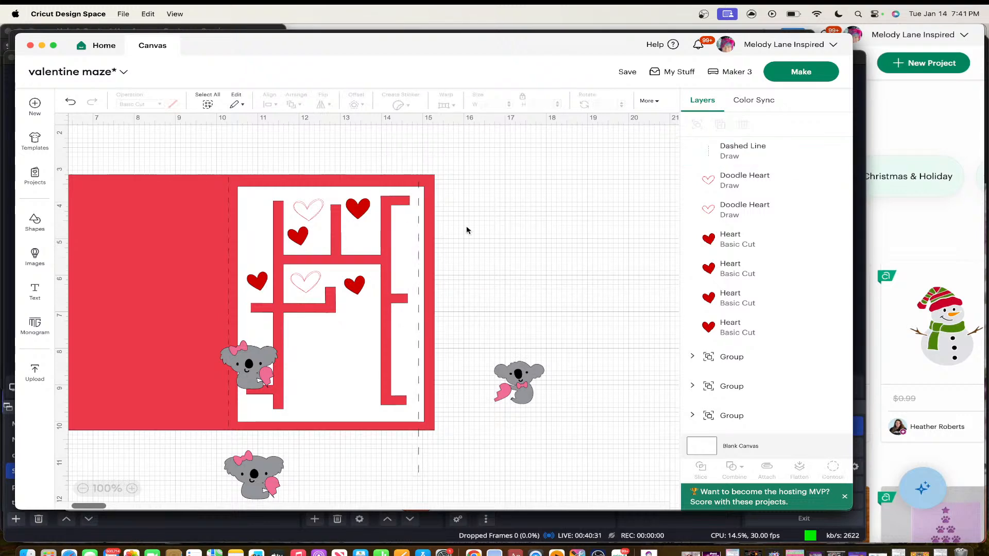
pyautogui.moveTo(422, 240); pyautogui.dragTo(413, 240)
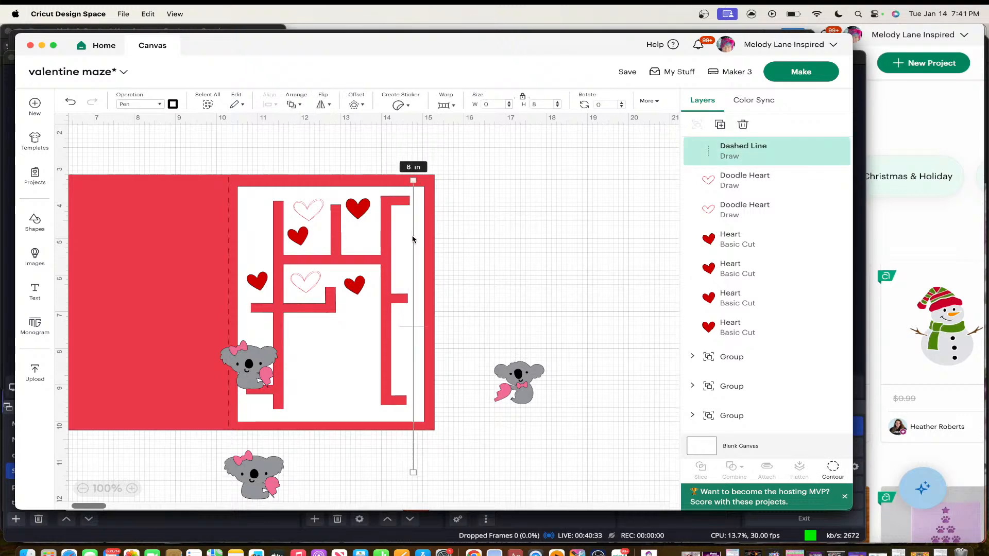
pyautogui.moveTo(411, 472); pyautogui.dragTo(413, 422)
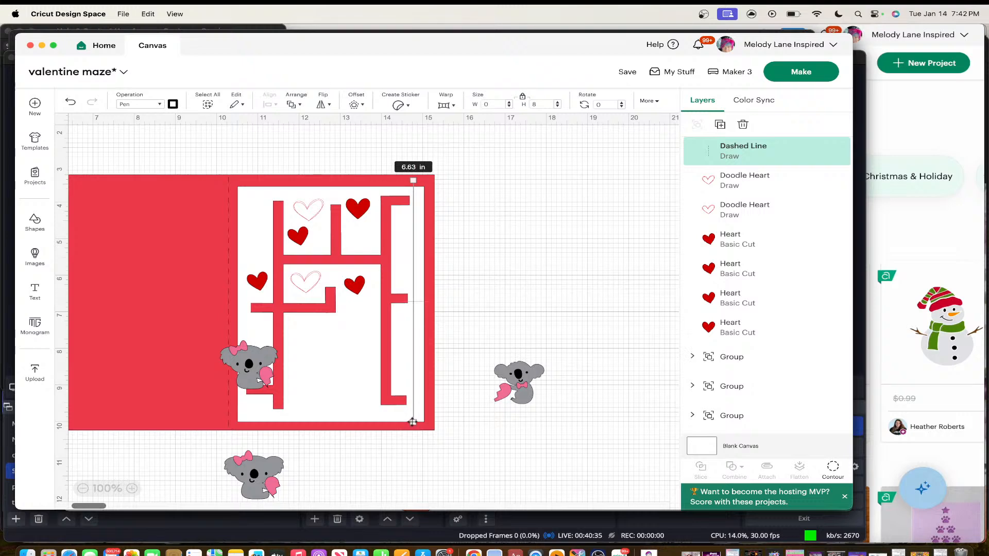
pyautogui.click(502, 312)
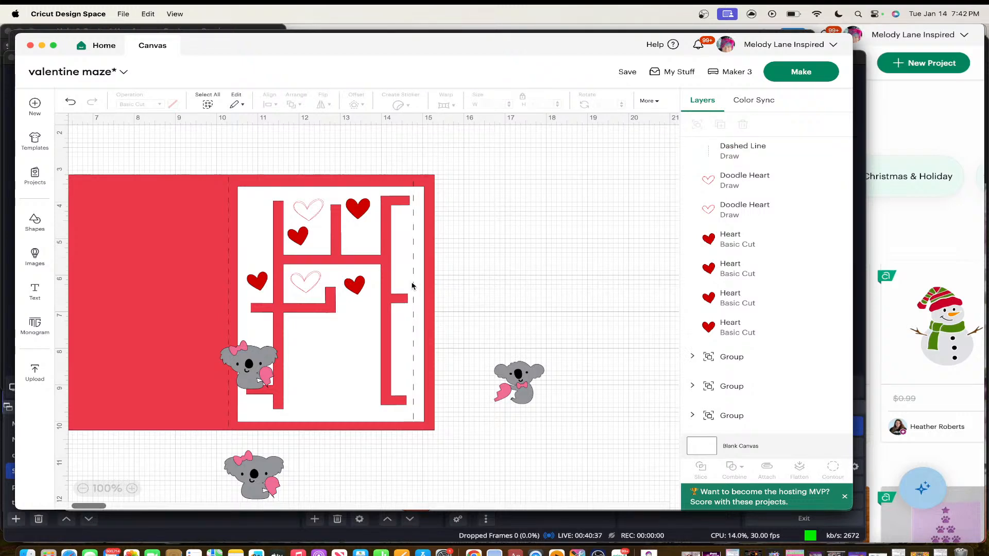
pyautogui.click(413, 286)
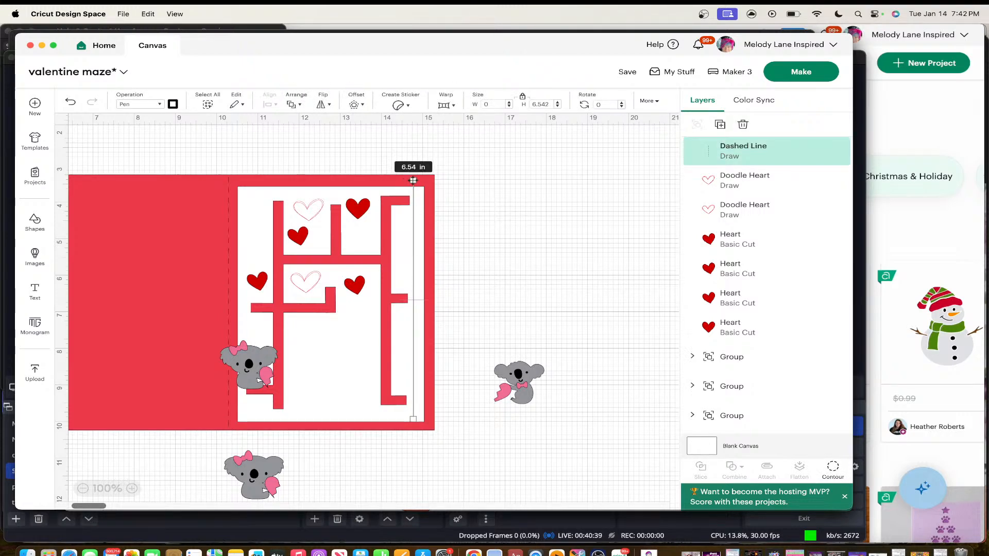
pyautogui.moveTo(413, 181); pyautogui.dragTo(414, 191)
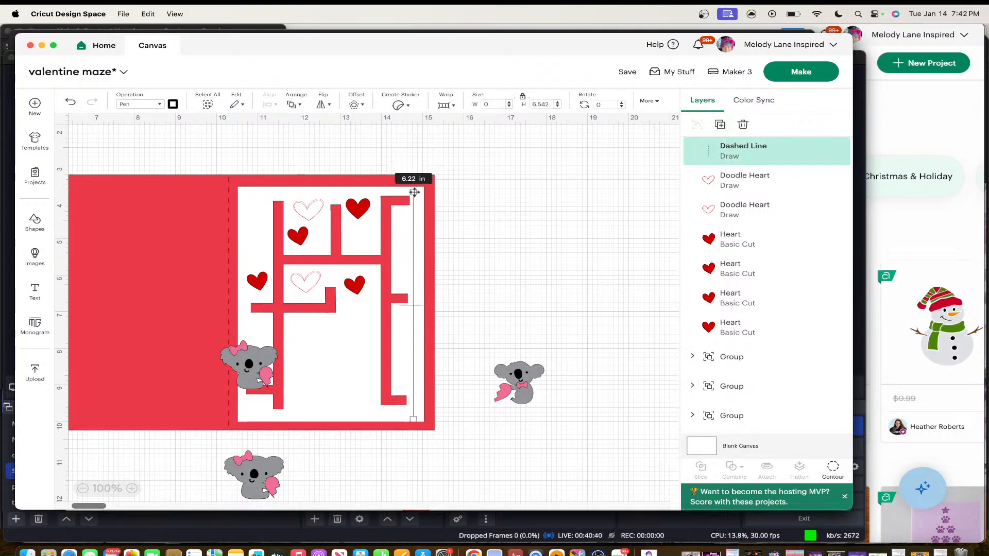
pyautogui.click(413, 233)
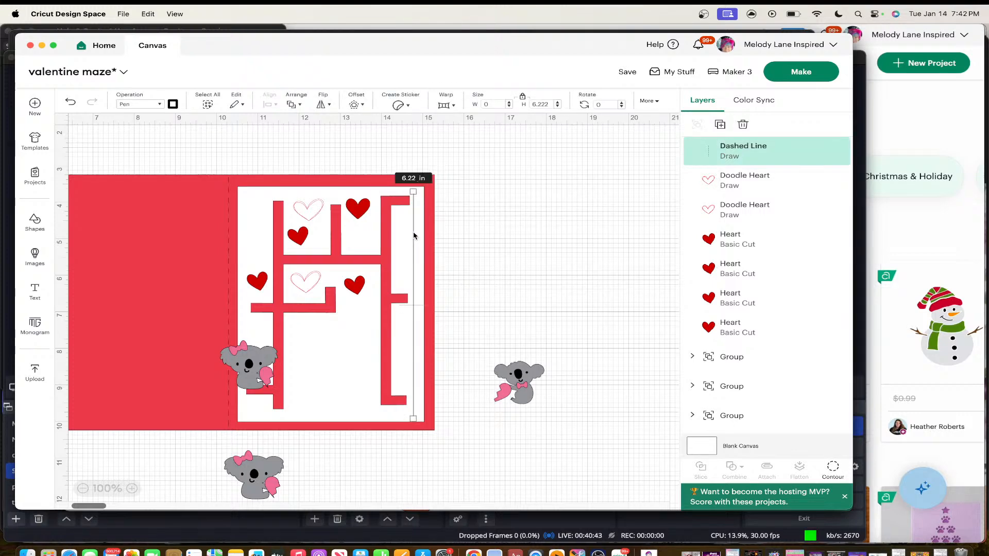
# Duplicate the dashed line and place the copy just inside the white panel's left edge
pyautogui.rightClick(414, 236)
pyautogui.click(436, 238)
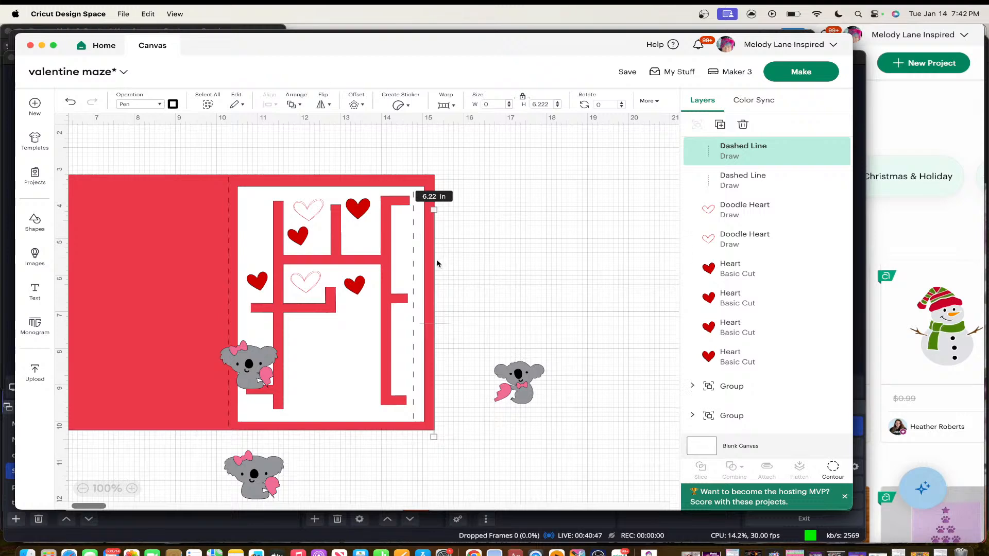
pyautogui.moveTo(433, 263); pyautogui.dragTo(245, 246)
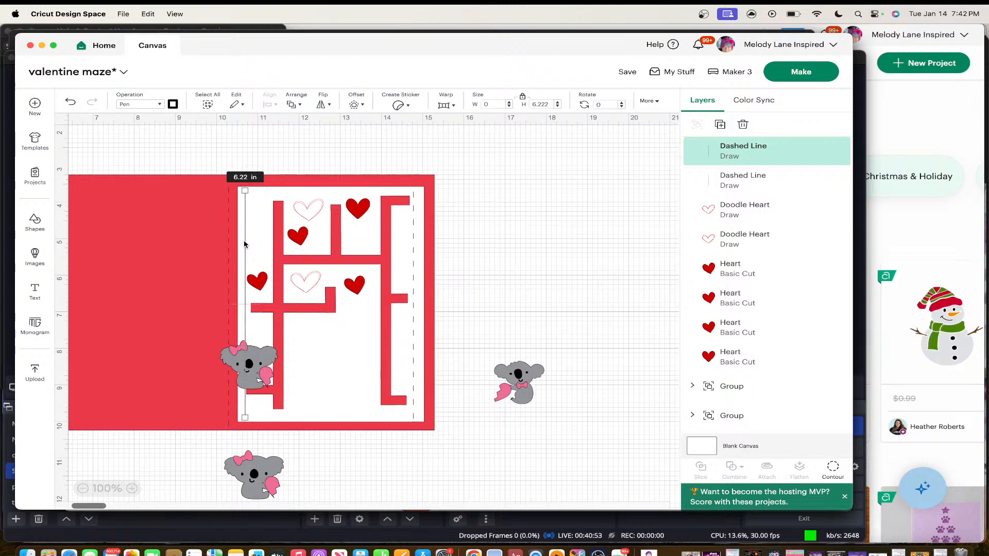
# Try a top border from a duplicate dashed line, rotated 90° and shortened to about 4.03 in along the white panel's top edge
pyautogui.click(416, 264)
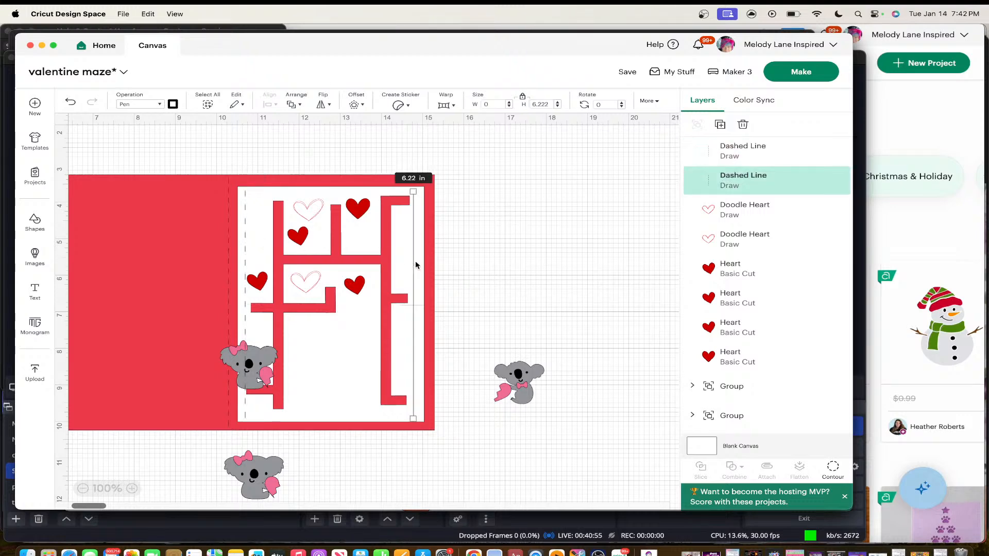
pyautogui.press('super+d')
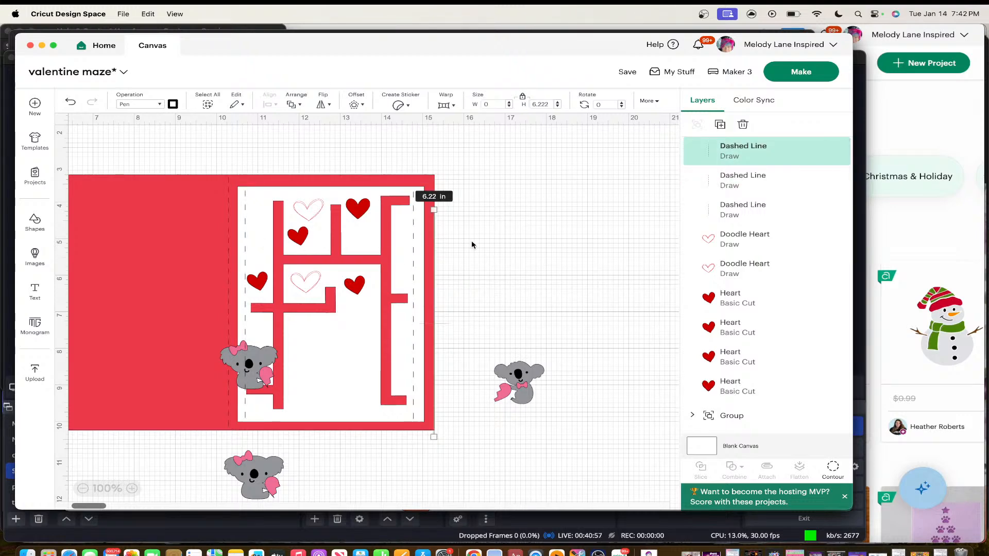
pyautogui.moveTo(436, 236); pyautogui.dragTo(547, 208)
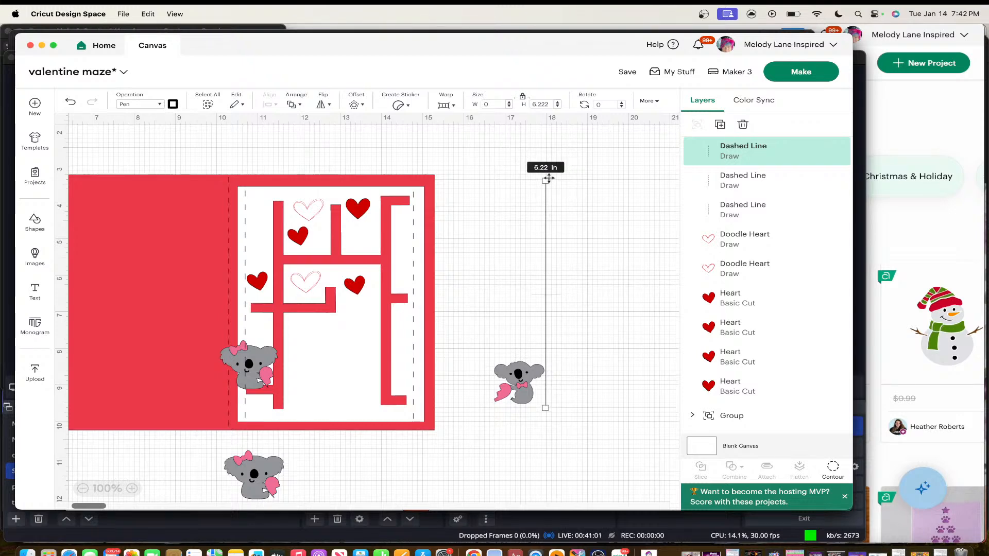
pyautogui.moveTo(550, 178); pyautogui.dragTo(428, 195)
pyautogui.click(614, 298)
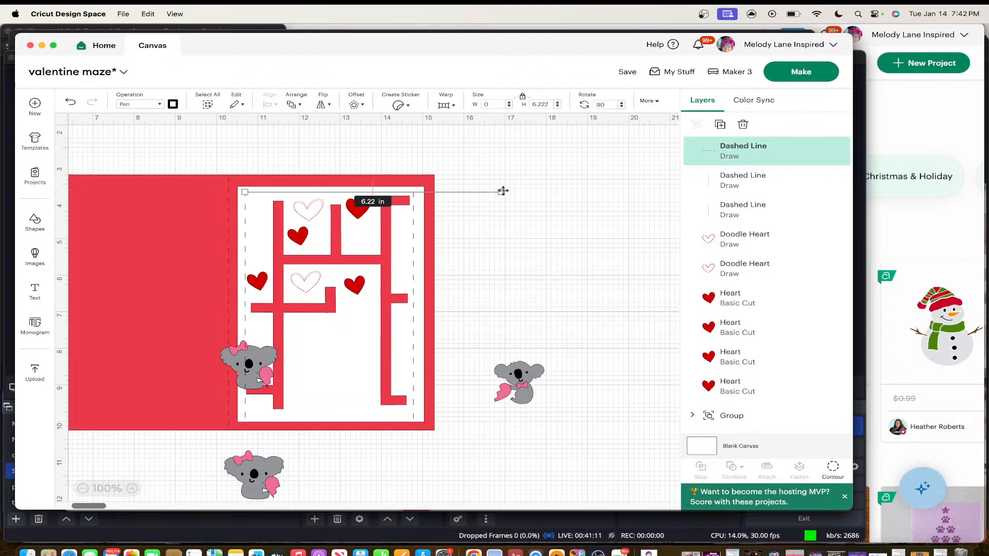
pyautogui.moveTo(502, 192); pyautogui.dragTo(411, 191)
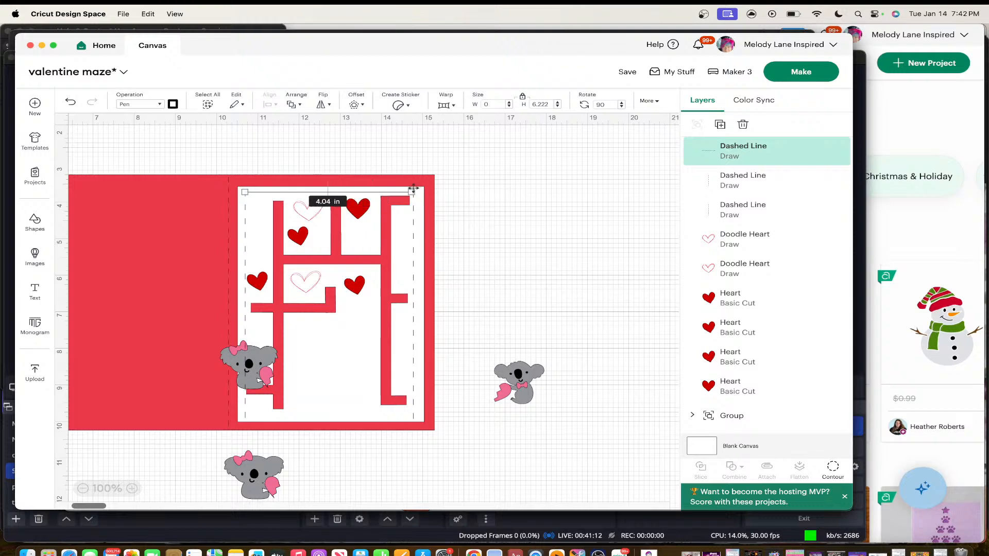
pyautogui.click(517, 214)
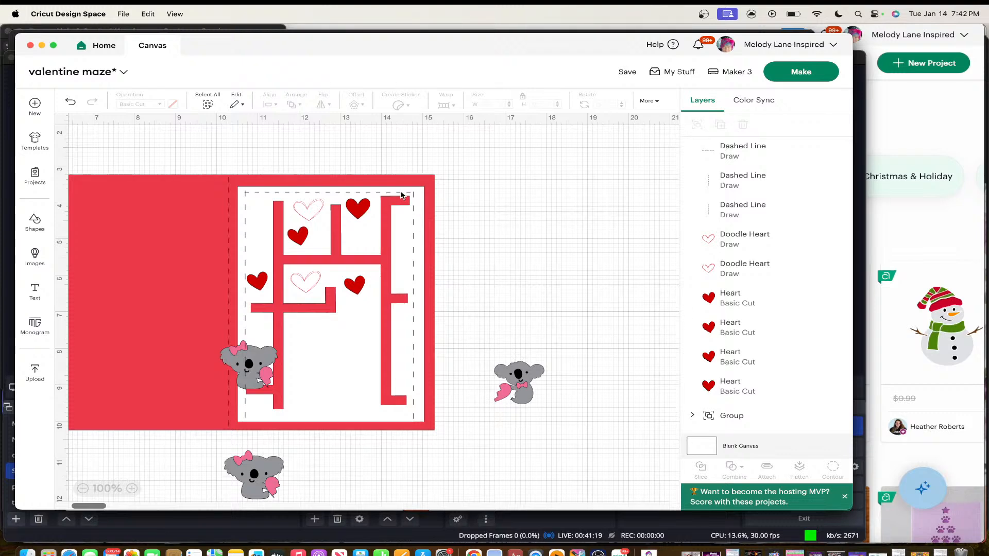
# Check the operation choices for the top dashed line, and delete that line from the panel
pyautogui.click(401, 195)
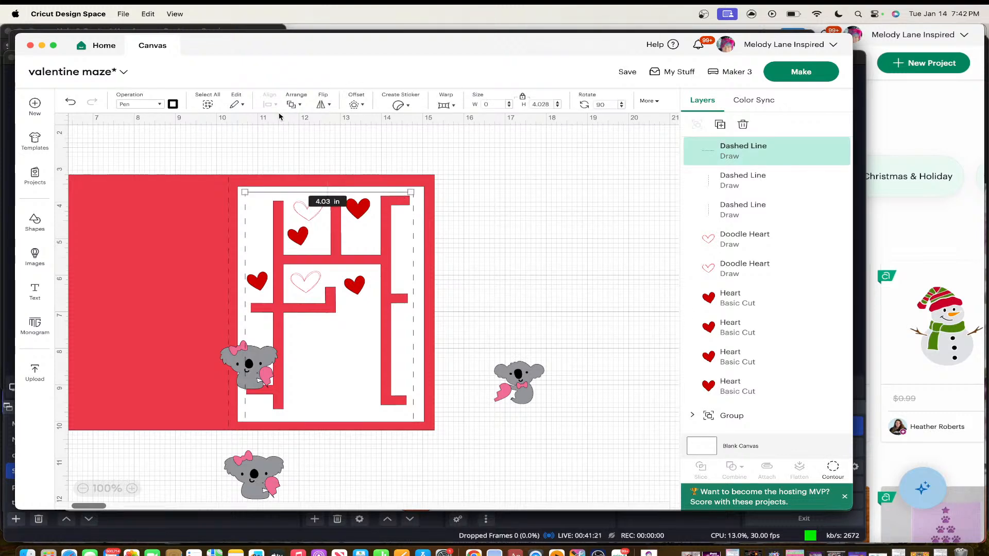
pyautogui.click(143, 105)
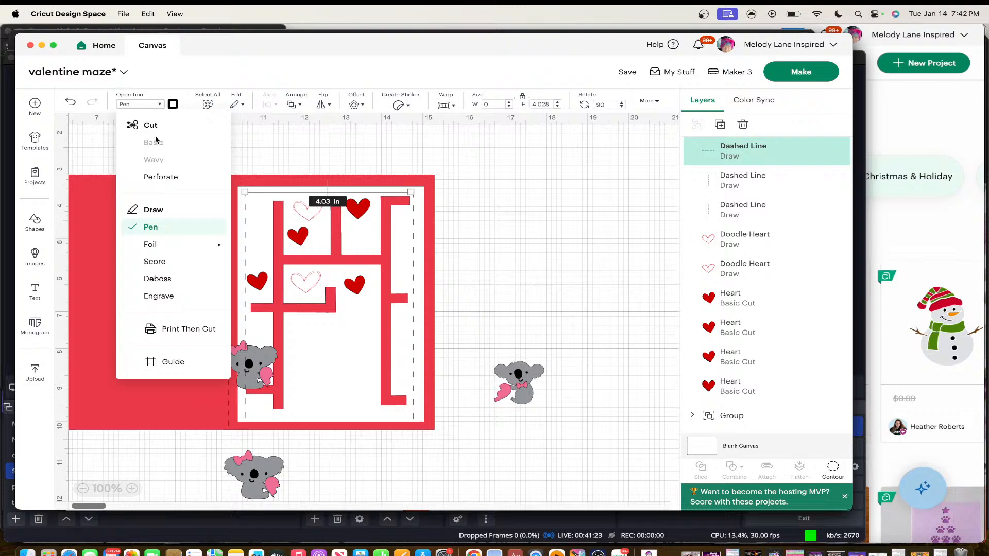
pyautogui.click(272, 153)
pyautogui.click(356, 160)
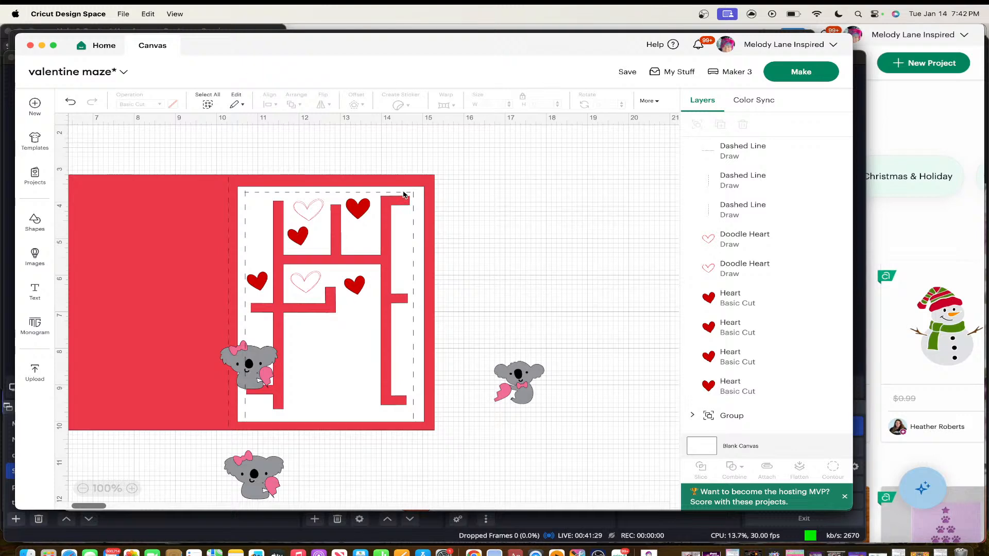
pyautogui.moveTo(404, 194); pyautogui.dragTo(614, 195)
pyautogui.press('Delete')
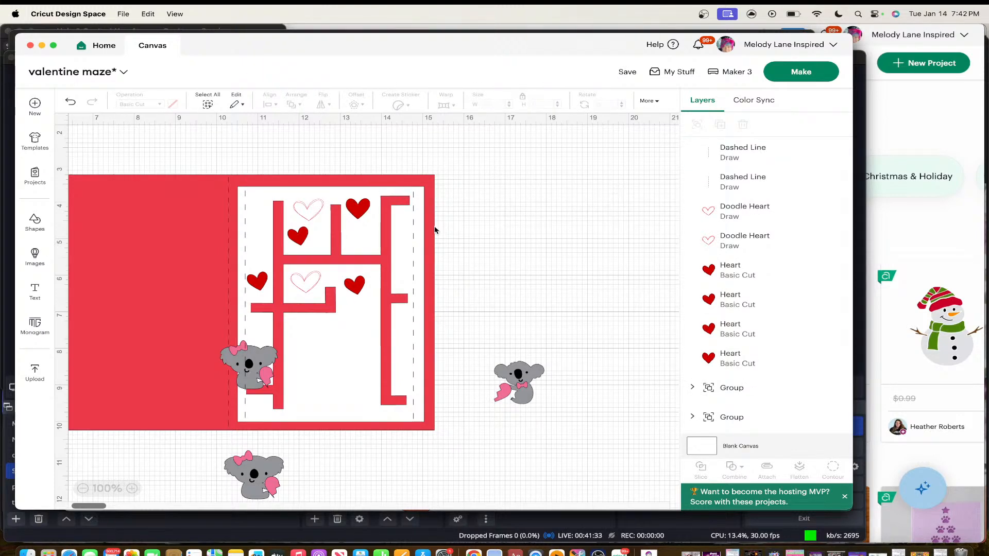
# Duplicate the right dashed line, rotate the copy about 270° to horizontal, and align it with the white panel's top edge
pyautogui.click(414, 241)
pyautogui.press('super+d')
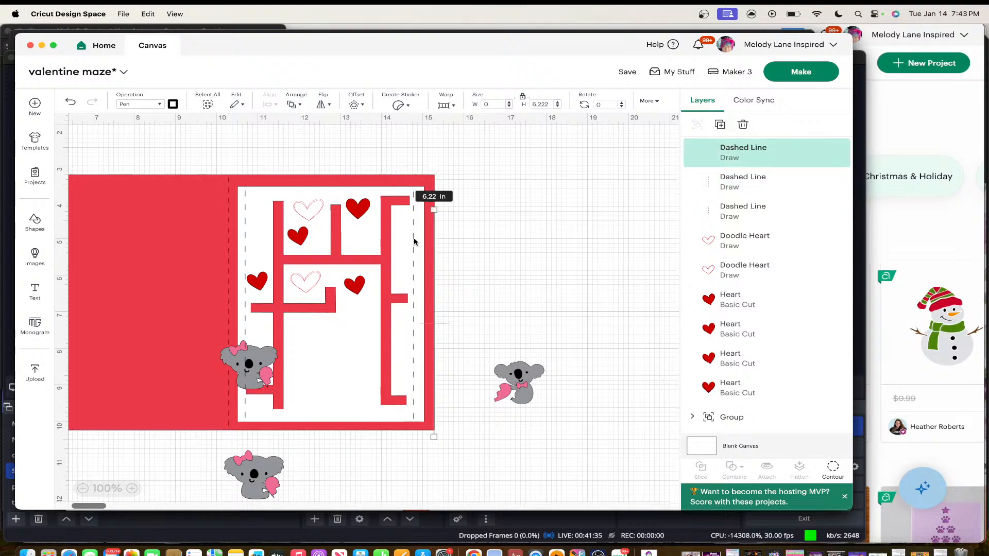
pyautogui.click(460, 258)
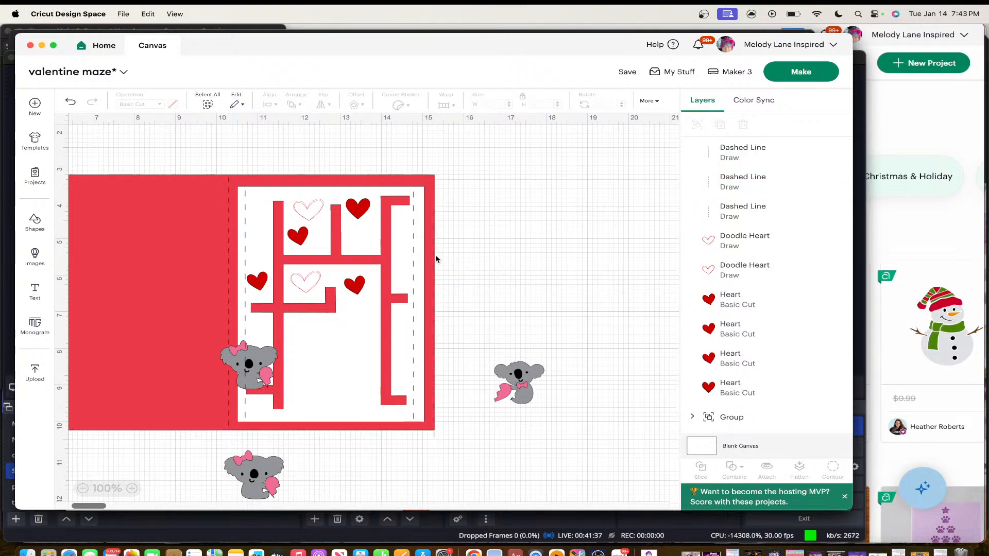
pyautogui.moveTo(435, 255); pyautogui.dragTo(483, 230)
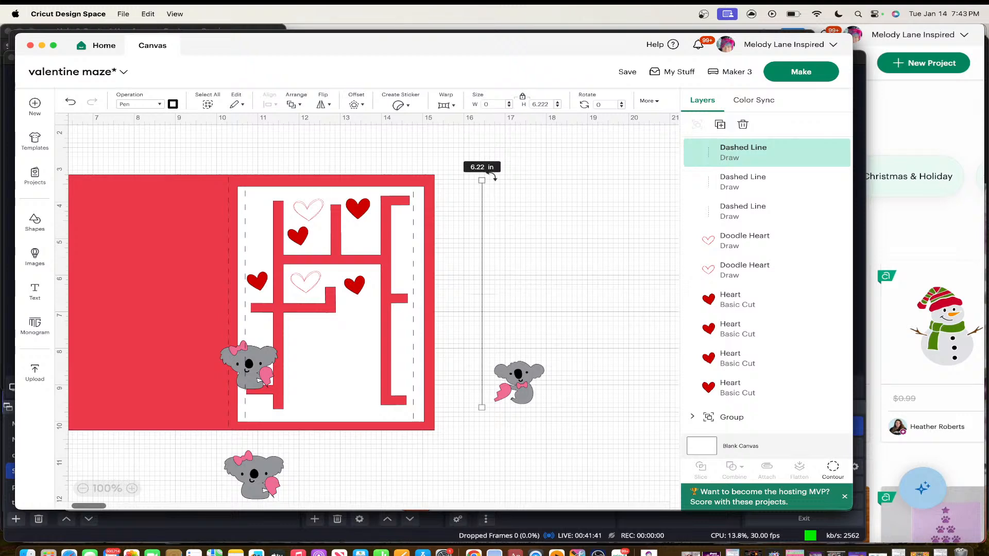
pyautogui.moveTo(487, 174); pyautogui.dragTo(384, 286)
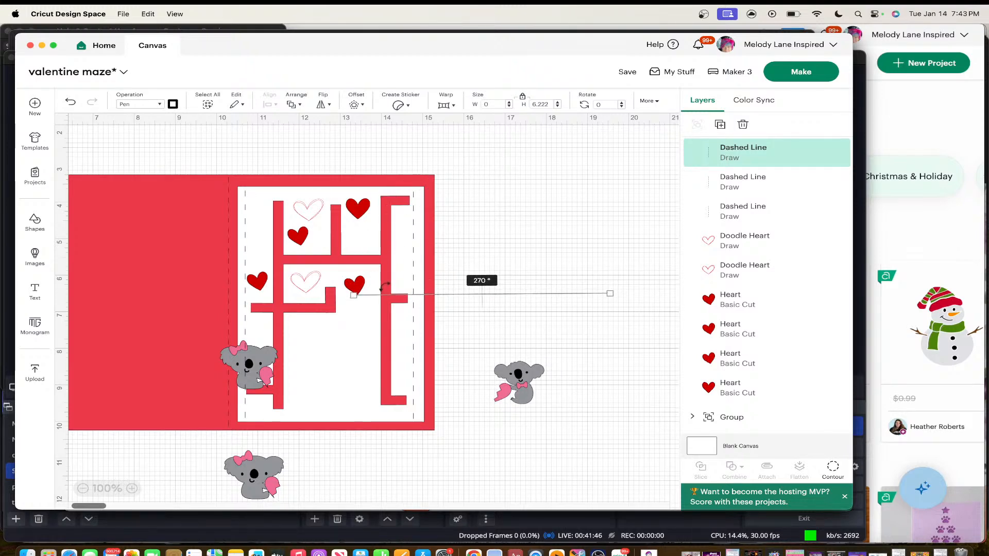
pyautogui.click(516, 303)
pyautogui.moveTo(512, 295); pyautogui.dragTo(439, 190)
pyautogui.click(457, 213)
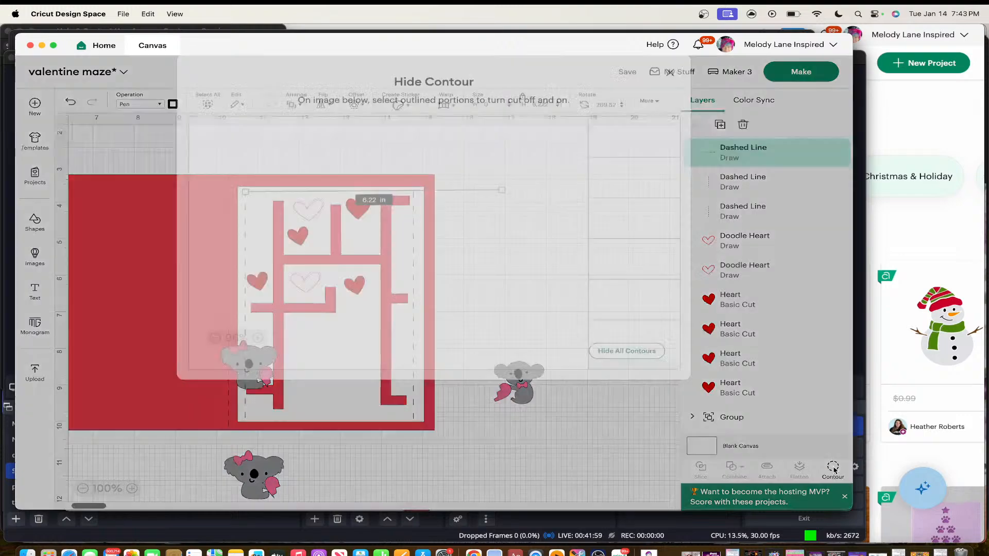
# Use Contour on the top dashed line and hide the first three dashes in its contour list
pyautogui.click(833, 468)
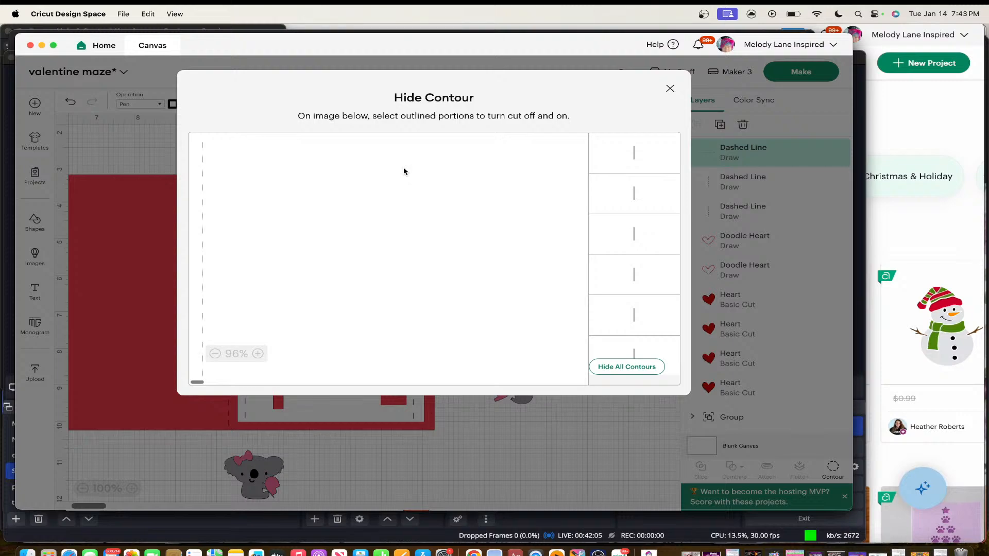
pyautogui.click(670, 88)
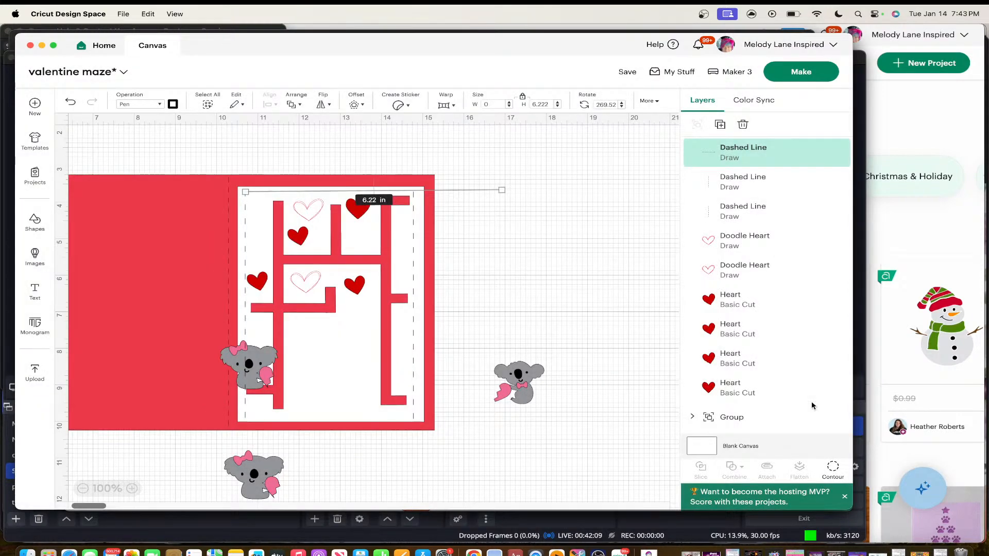
pyautogui.click(833, 467)
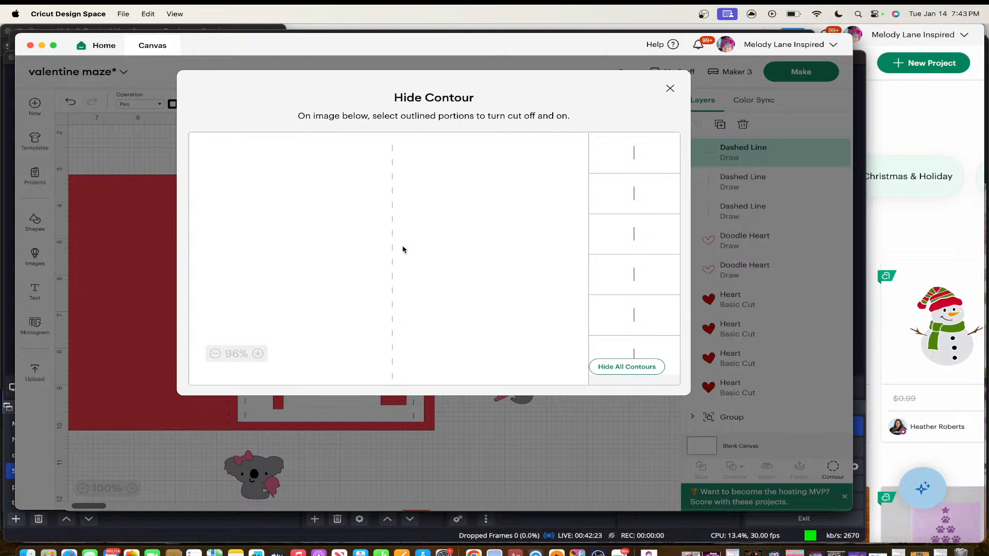
pyautogui.click(634, 155)
pyautogui.click(634, 155)
pyautogui.click(632, 155)
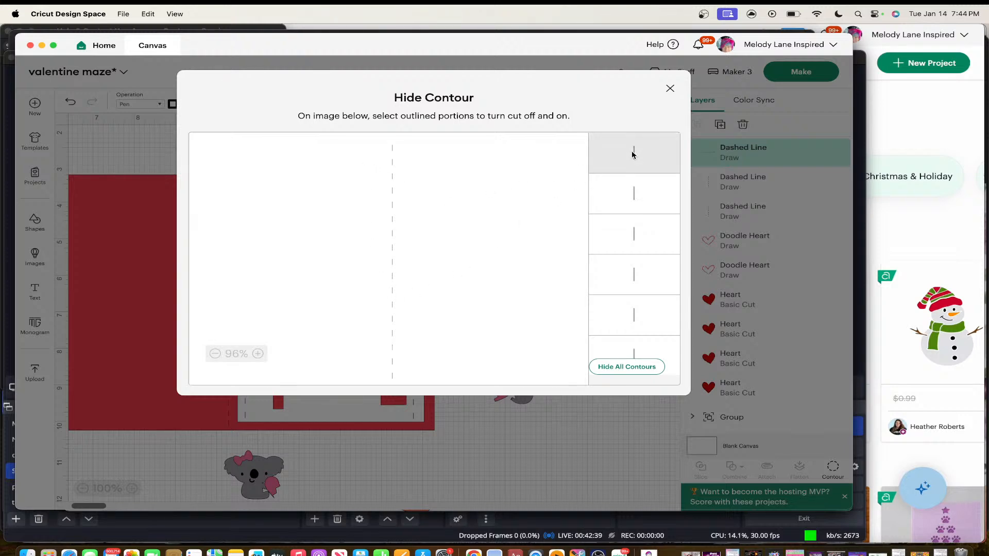
pyautogui.click(632, 155)
pyautogui.click(632, 154)
pyautogui.click(635, 195)
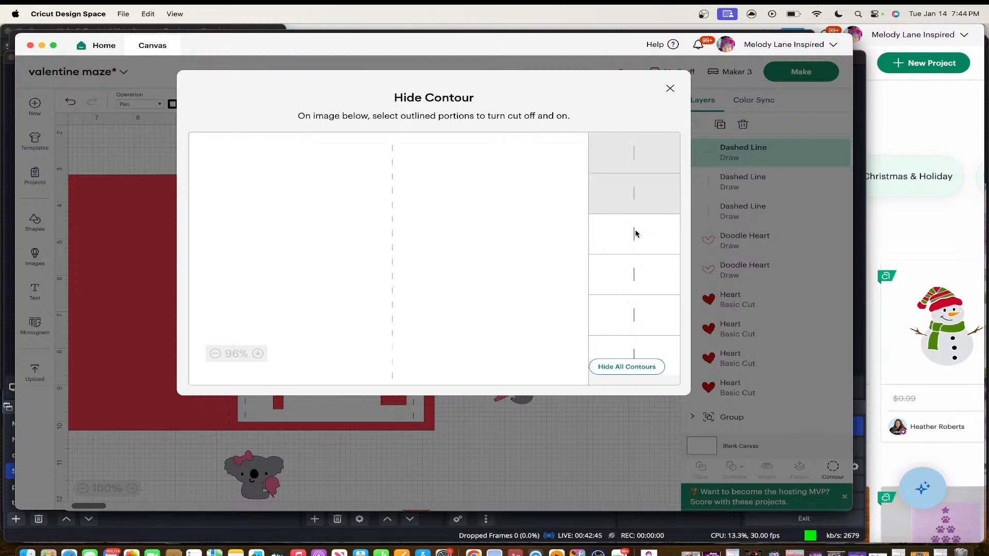
pyautogui.click(636, 234)
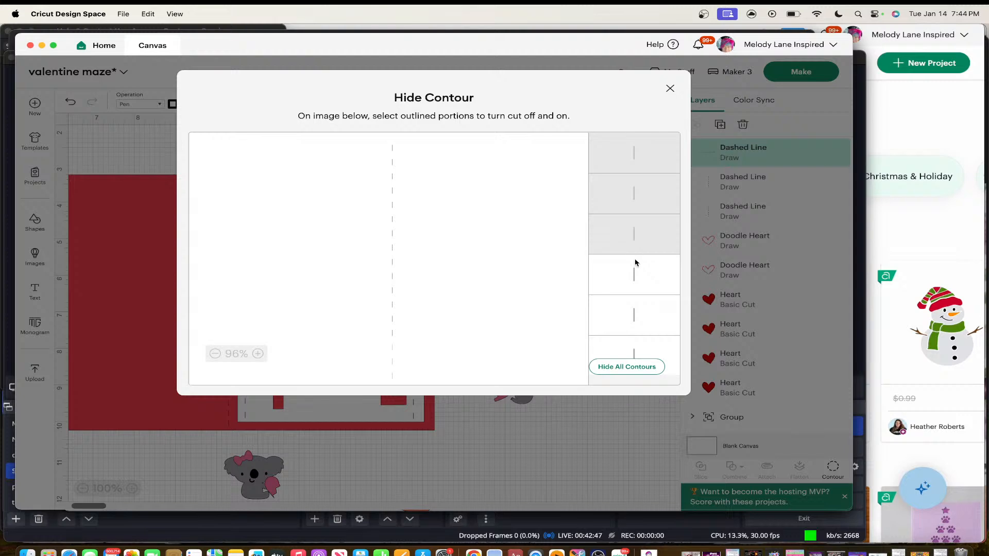
# Toggle the fourth and fifth dashes of the top dashed line in its contour list
pyautogui.click(635, 272)
pyautogui.click(636, 272)
pyautogui.click(635, 271)
pyautogui.click(635, 271)
pyautogui.click(635, 271)
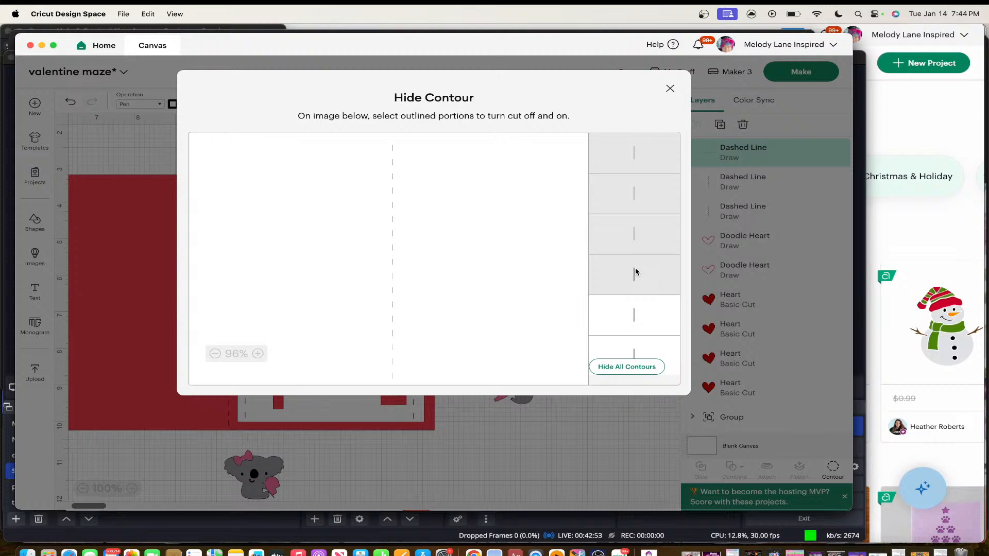
pyautogui.click(636, 272)
pyautogui.click(636, 312)
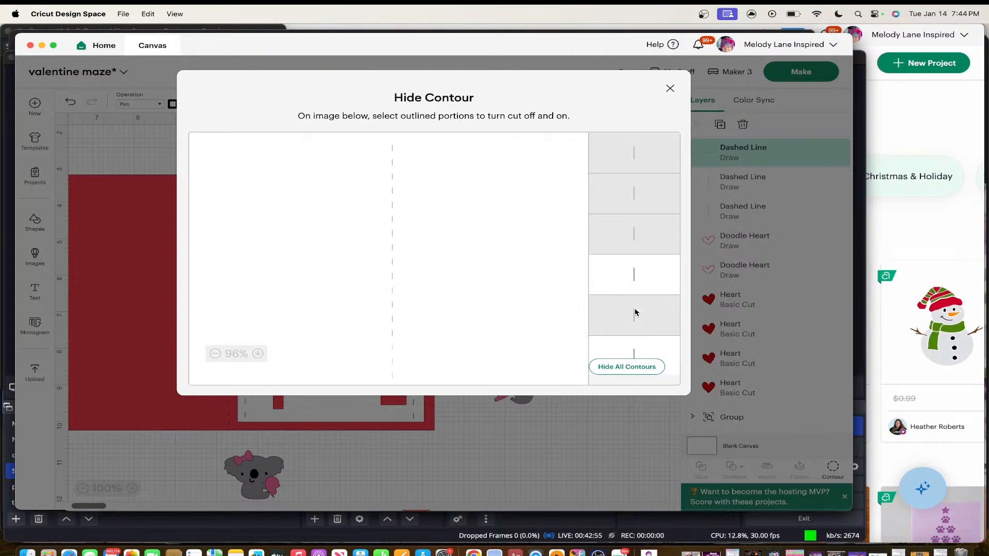
pyautogui.click(635, 312)
# Hide three more consecutive dashes further down the contour list, shortening the top dashed line to about 3.95 in
pyautogui.scroll(-3, 635, 312)
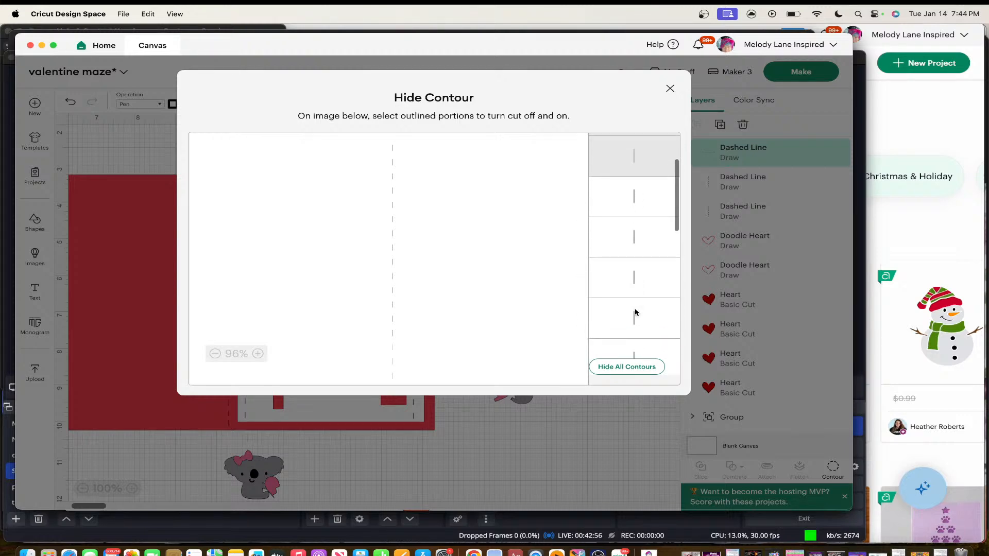
pyautogui.click(630, 279)
pyautogui.click(631, 280)
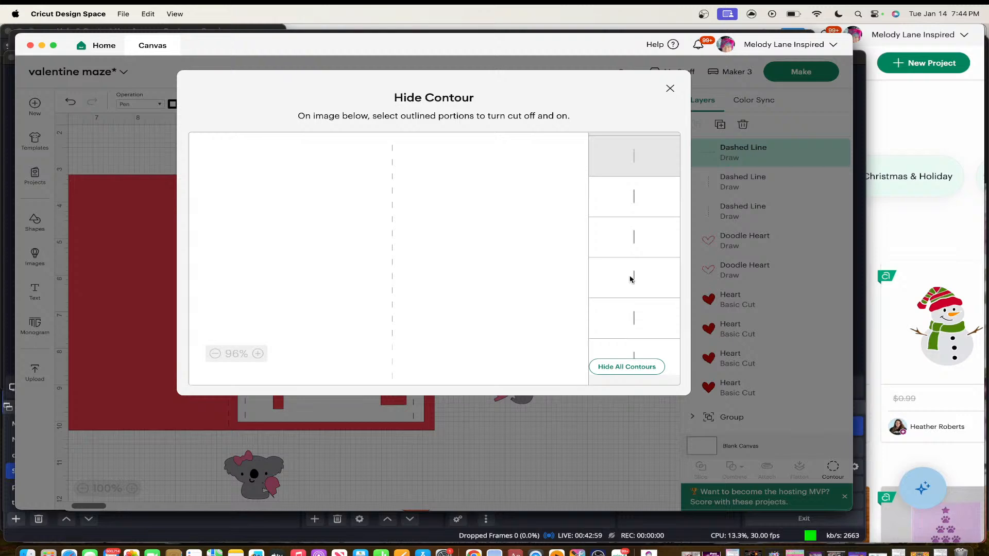
pyautogui.click(630, 280)
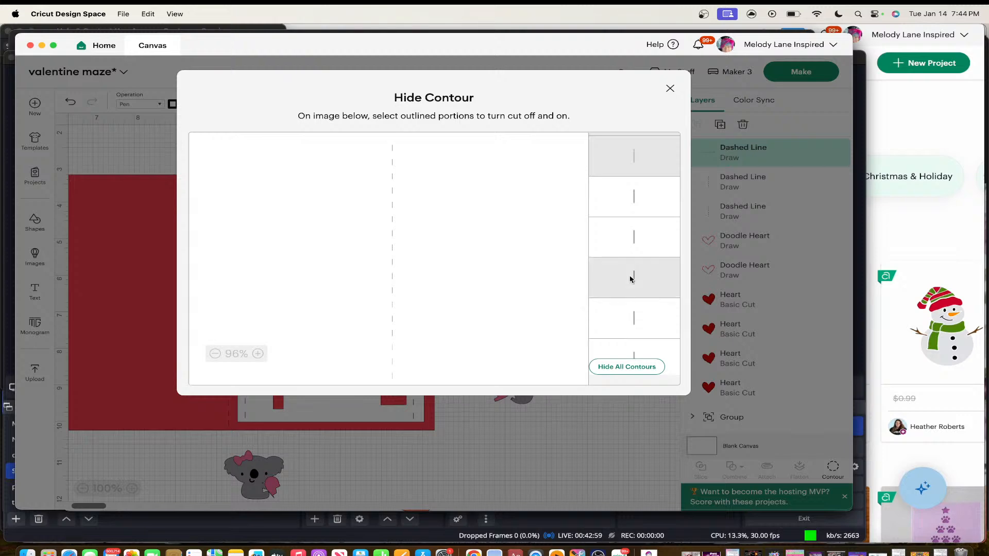
pyautogui.click(633, 318)
pyautogui.click(635, 345)
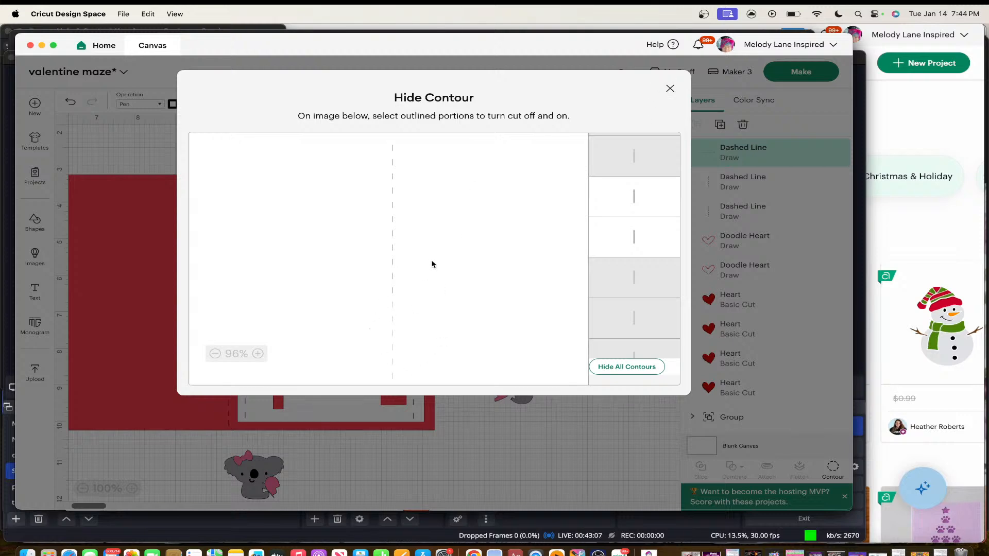
pyautogui.click(670, 89)
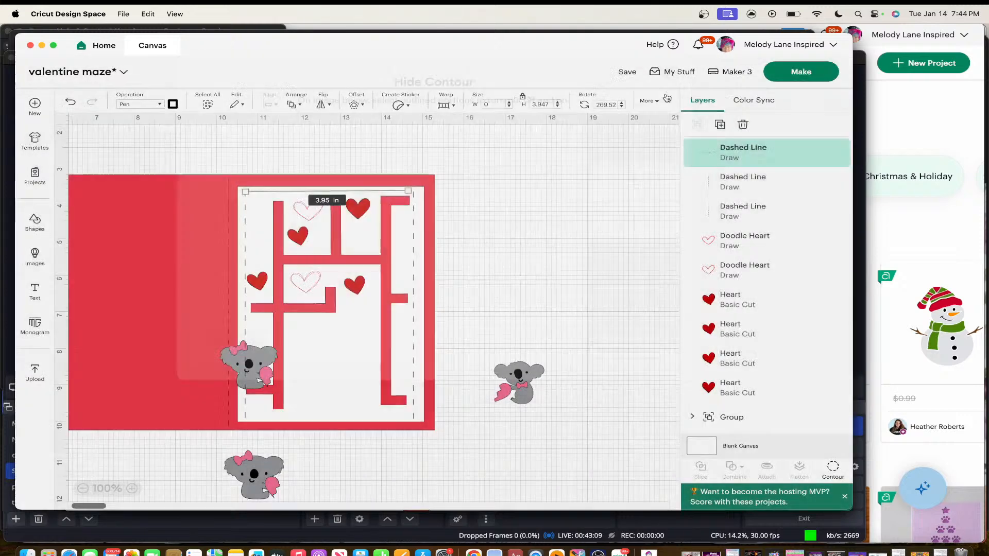
# Nudge the shortened top dashed line slightly right so it sits centered between the two side lines
pyautogui.click(504, 193)
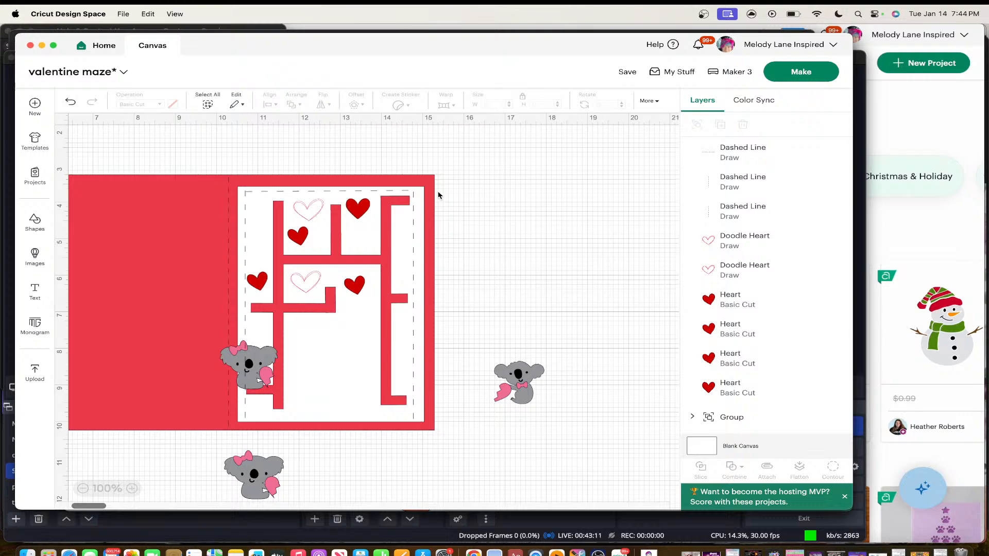
pyautogui.click(396, 192)
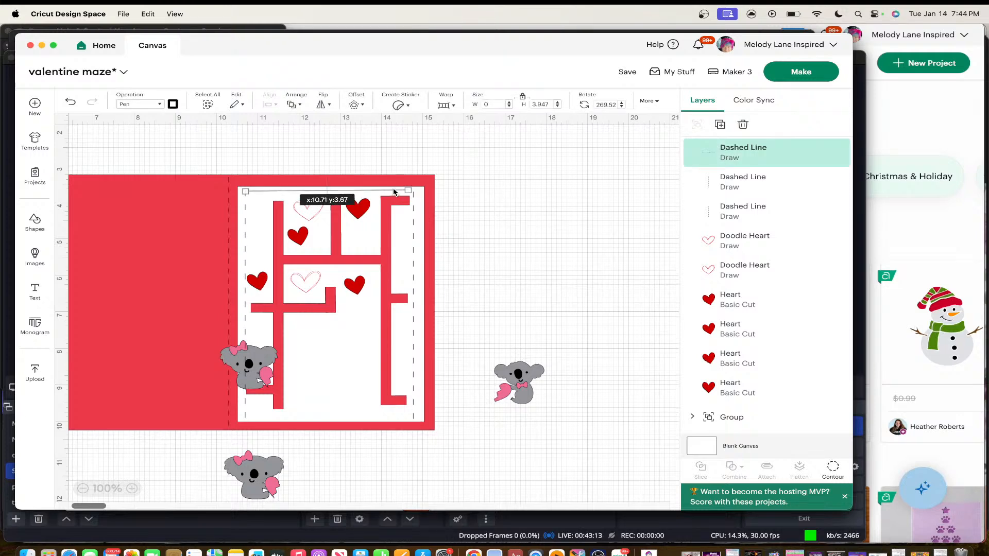
pyautogui.click(506, 236)
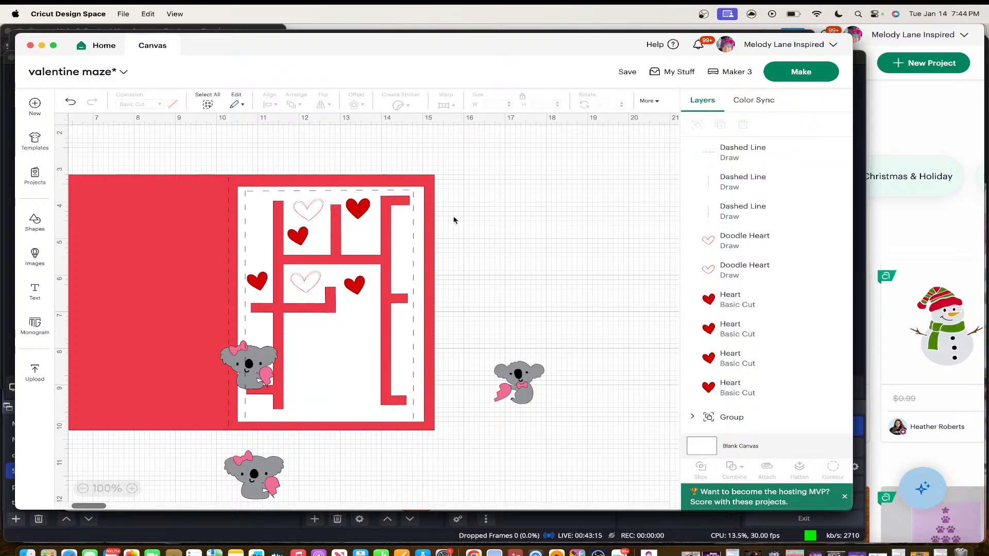
pyautogui.click(389, 192)
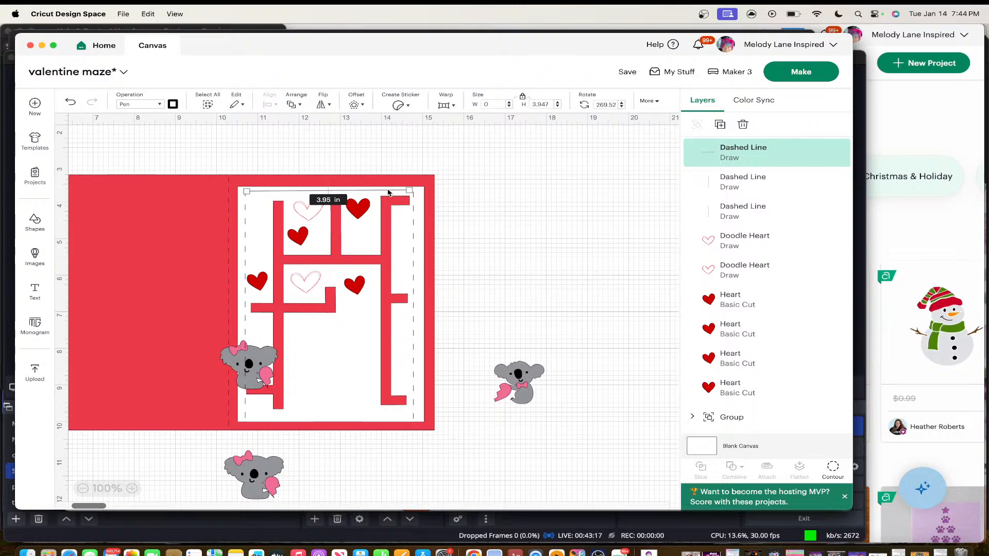
# Duplicate the top dashed line and place the copy just inside the white panel's bottom edge
pyautogui.press('super+d')
pyautogui.click(513, 214)
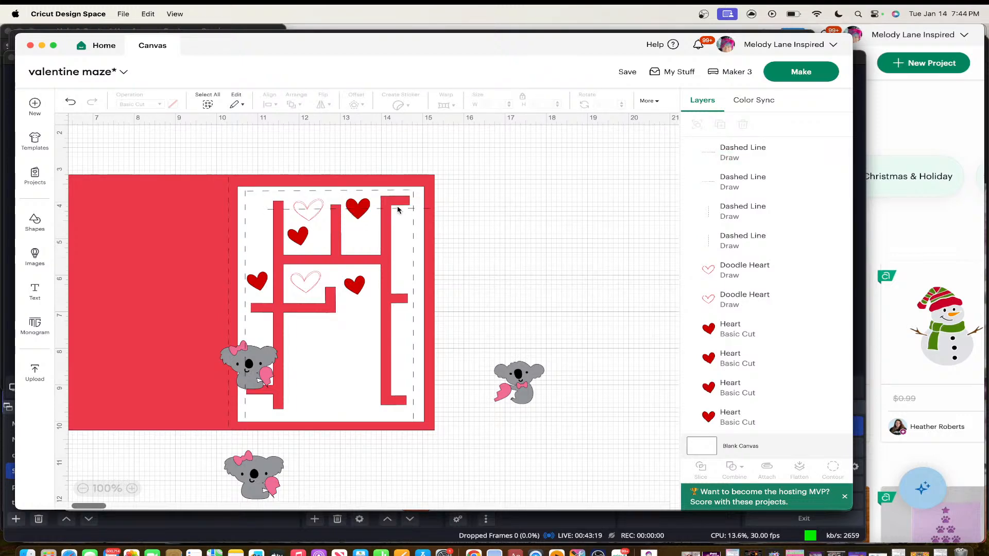
pyautogui.moveTo(398, 209); pyautogui.dragTo(378, 420)
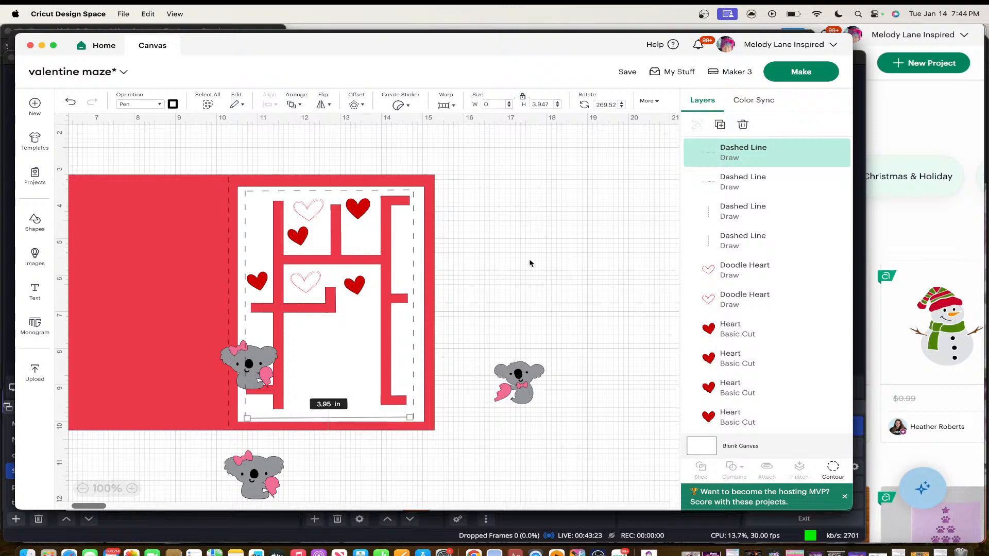
pyautogui.click(381, 435)
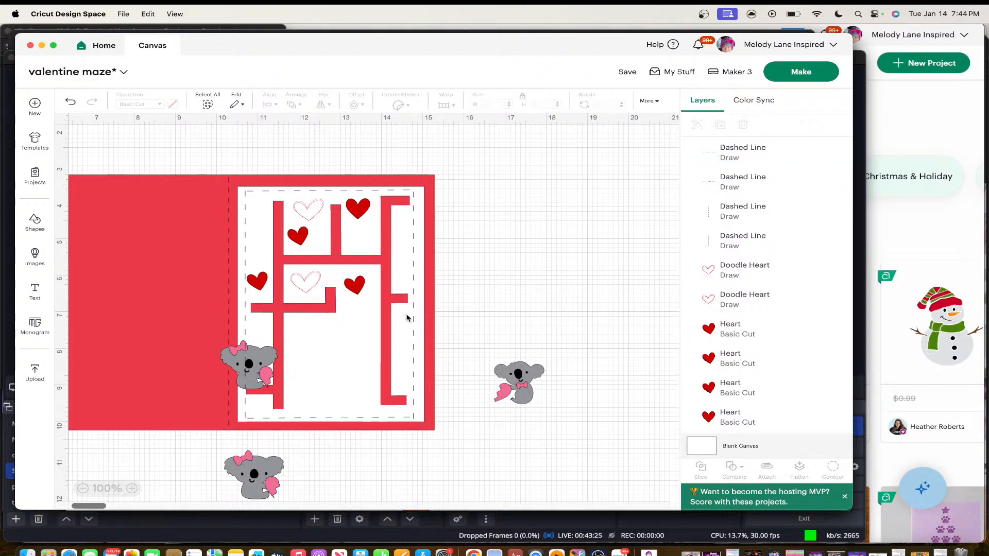
# Attach the two doodle hearts to the white maze panel
pyautogui.click(308, 206)
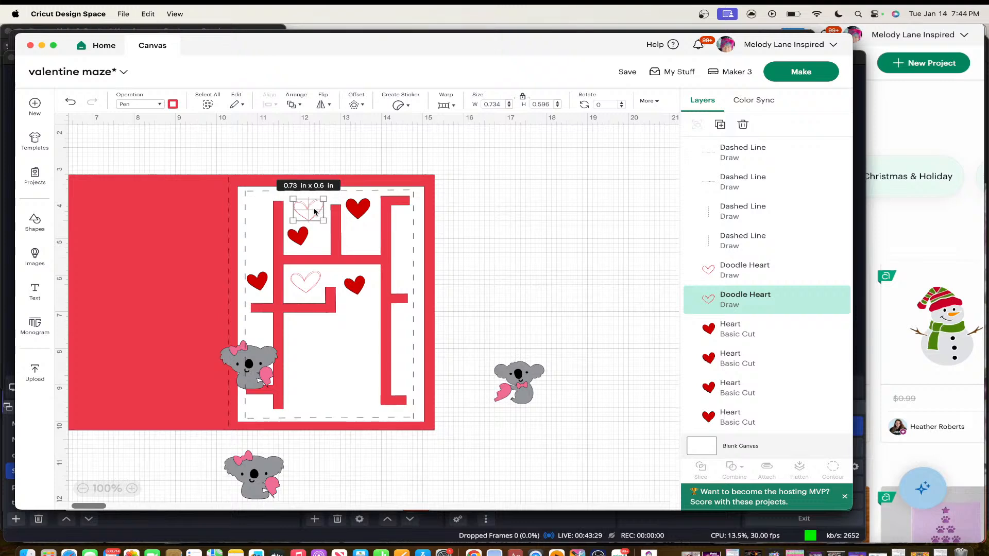
pyautogui.keyDown('shift'); pyautogui.click(312, 281); pyautogui.keyUp('shift')
pyautogui.keyDown('shift'); pyautogui.click(334, 361); pyautogui.keyUp('shift')
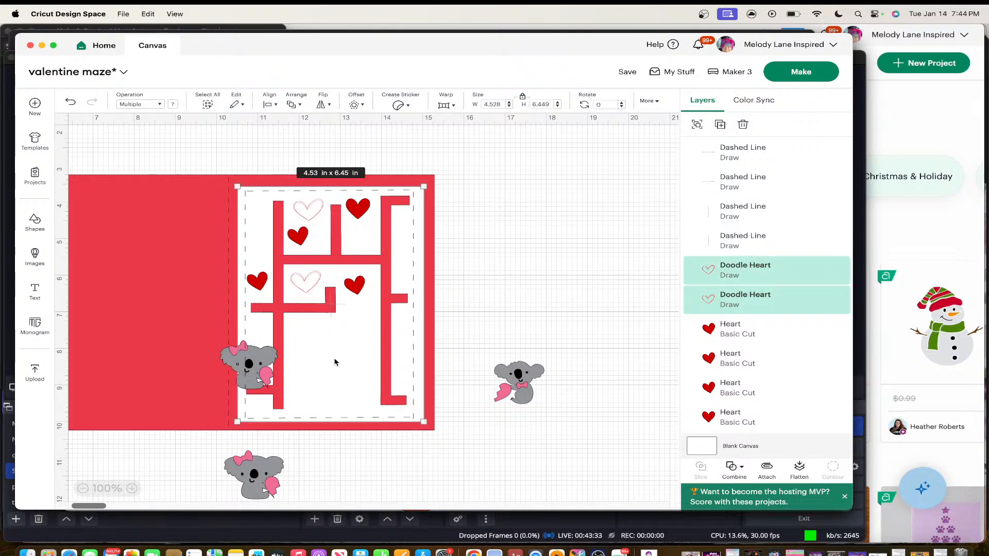
pyautogui.click(768, 469)
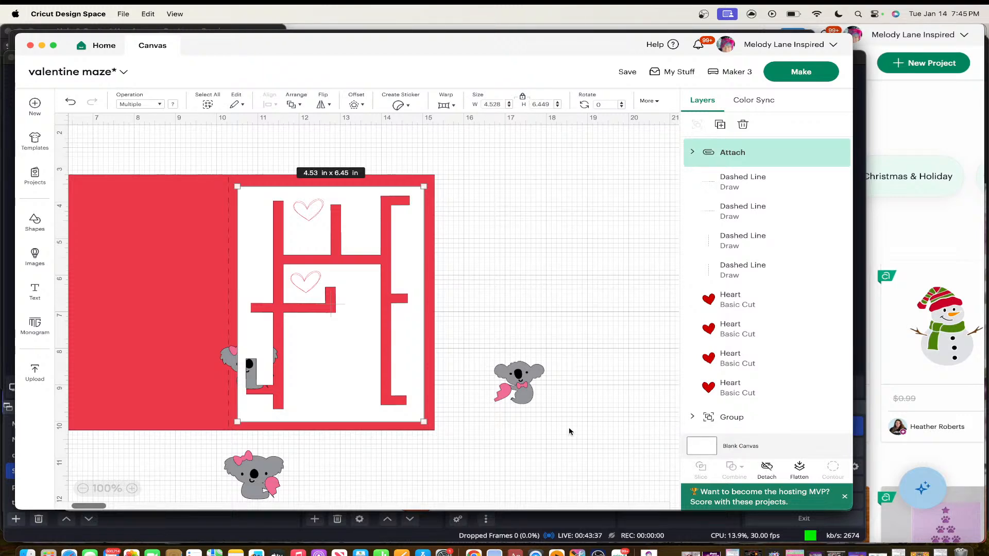
# Send the attached panel and hearts backward three levels, behind three of the dashed border lines
pyautogui.rightClick(322, 360)
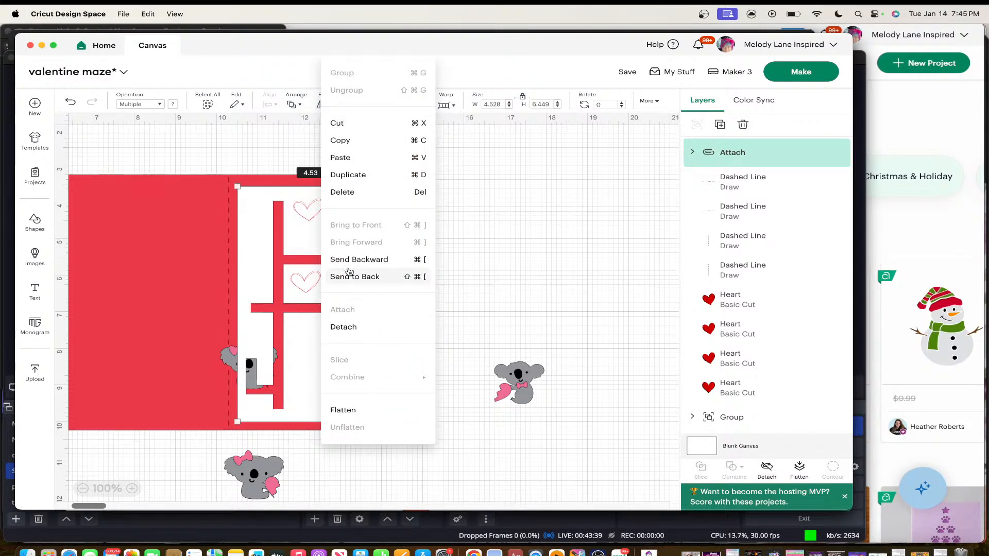
pyautogui.click(348, 260)
pyautogui.rightClick(343, 344)
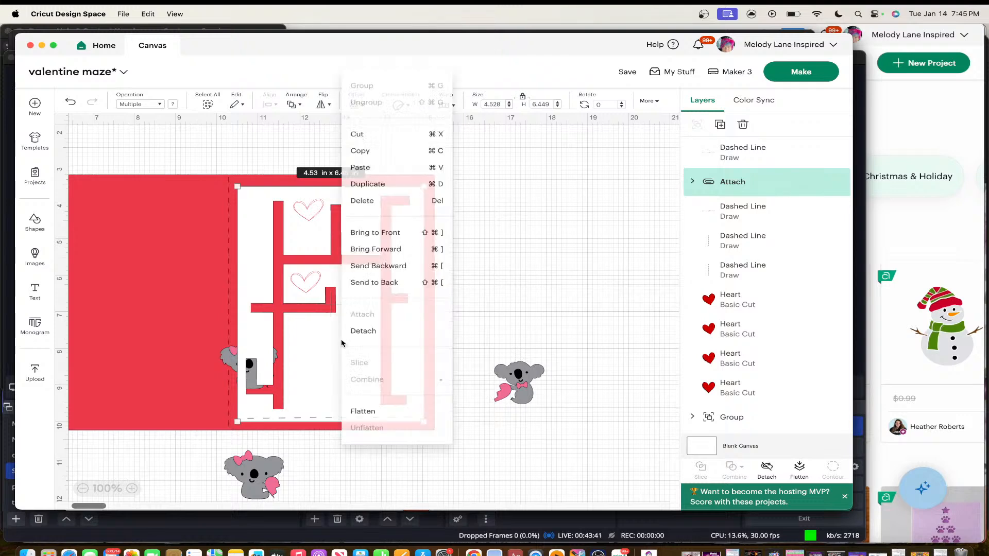
pyautogui.click(362, 261)
pyautogui.rightClick(336, 288)
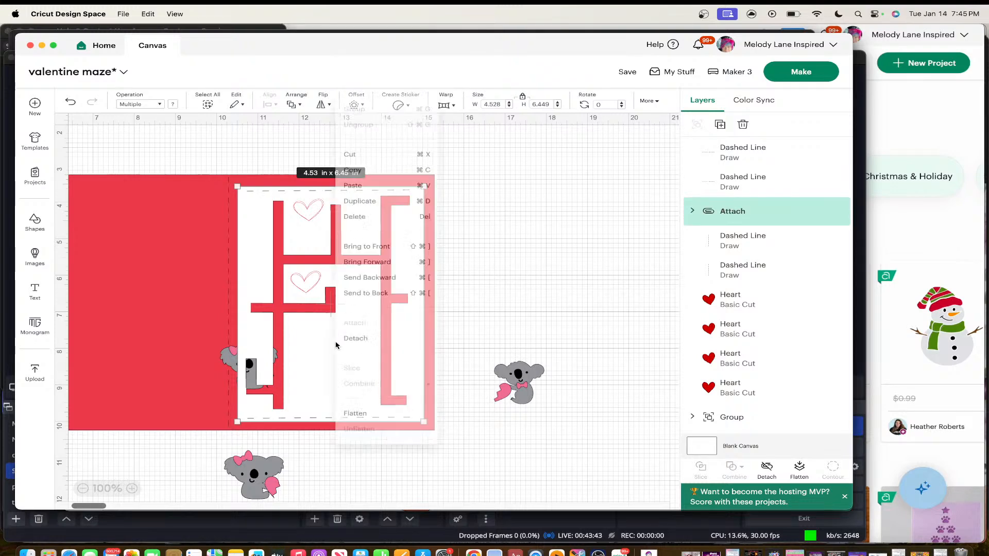
pyautogui.click(372, 260)
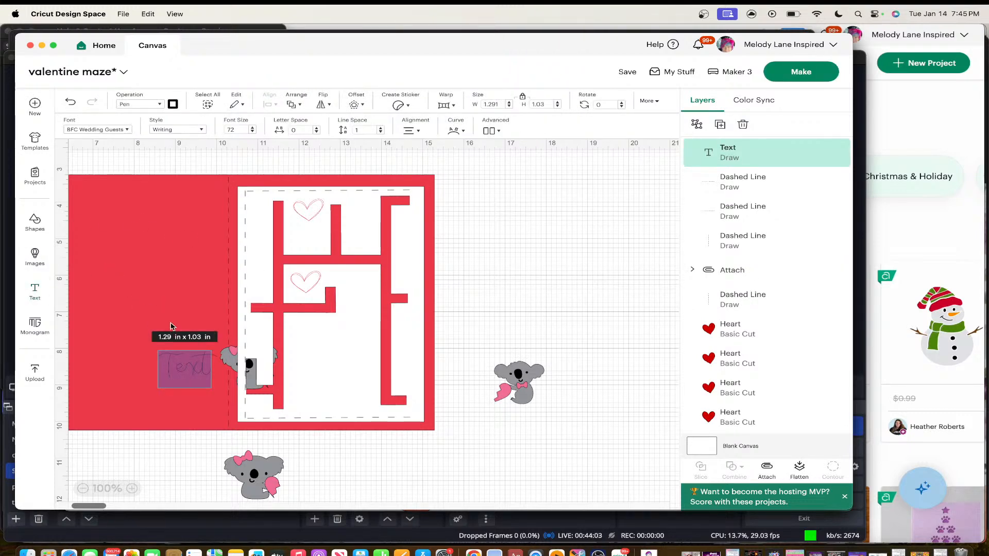
# Move the new text box to the blank canvas right of the card and make it read "Valentine"
pyautogui.moveTo(188, 368); pyautogui.dragTo(307, 317)
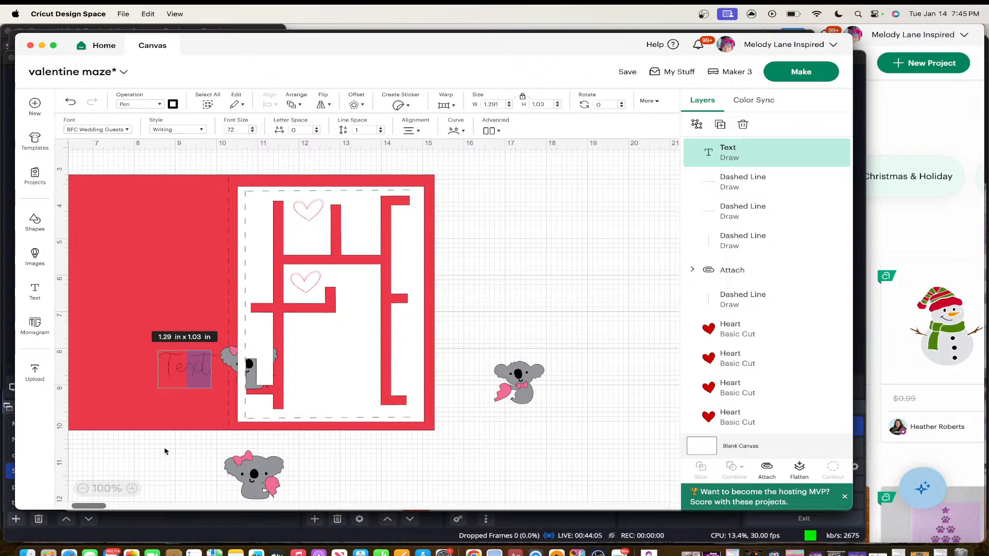
pyautogui.click(186, 390)
pyautogui.moveTo(187, 367); pyautogui.dragTo(524, 243)
pyautogui.doubleClick(524, 242)
pyautogui.write('V')
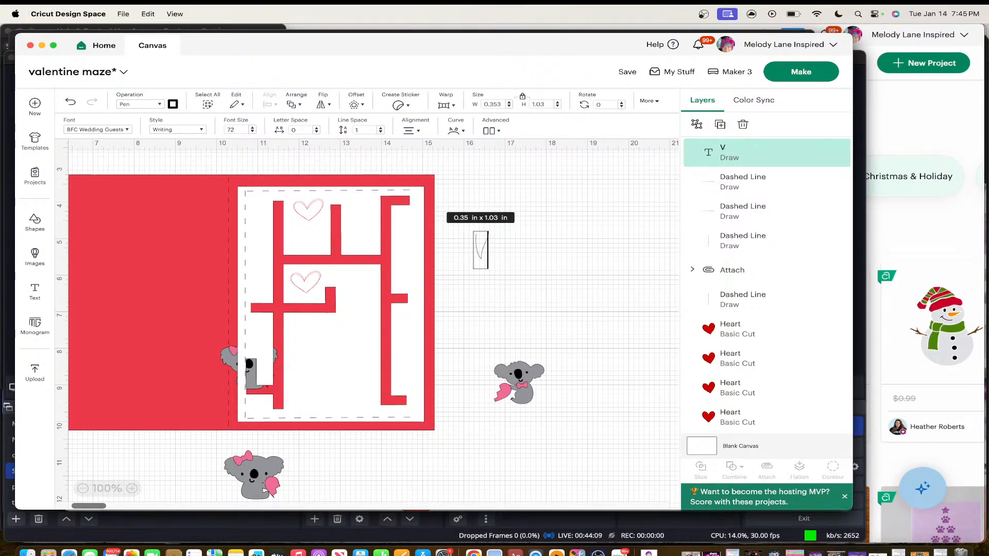
pyautogui.write('alentine')
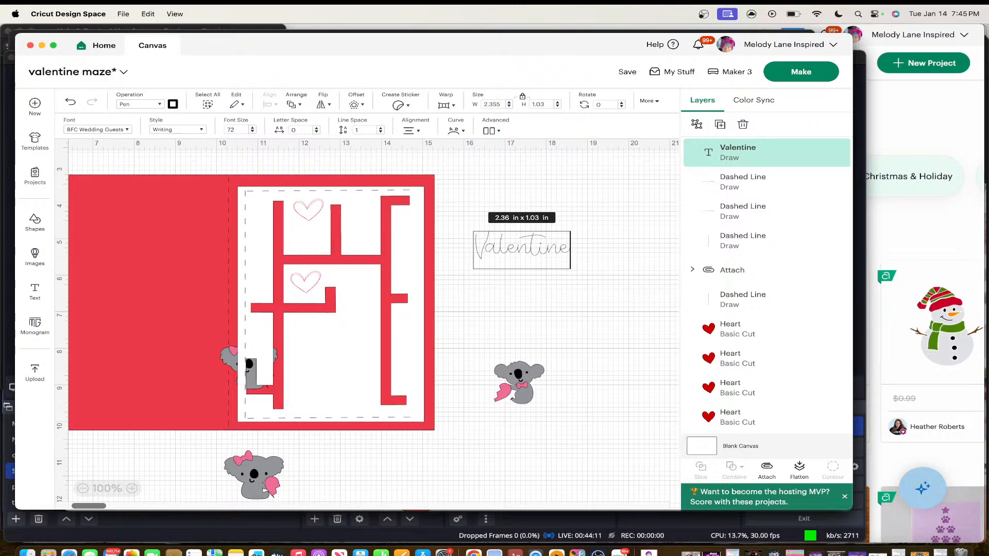
pyautogui.click(604, 310)
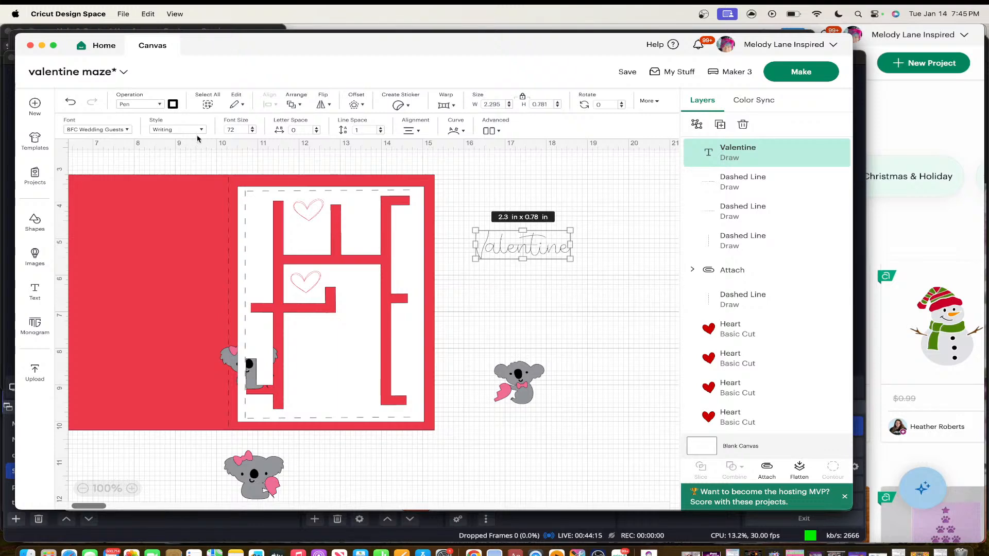
# Check the filters of the font list for the Valentine text
pyautogui.click(129, 130)
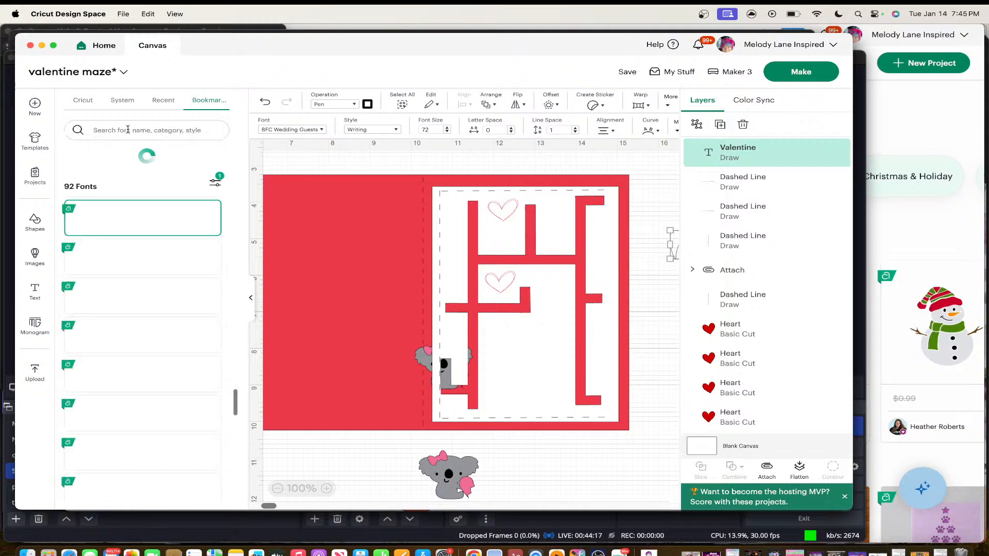
pyautogui.click(217, 182)
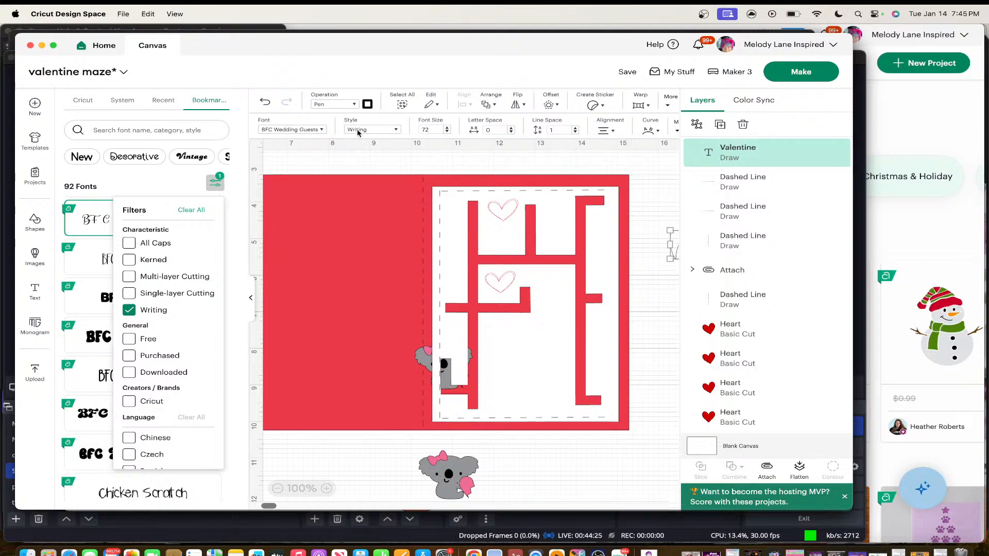
pyautogui.click(304, 159)
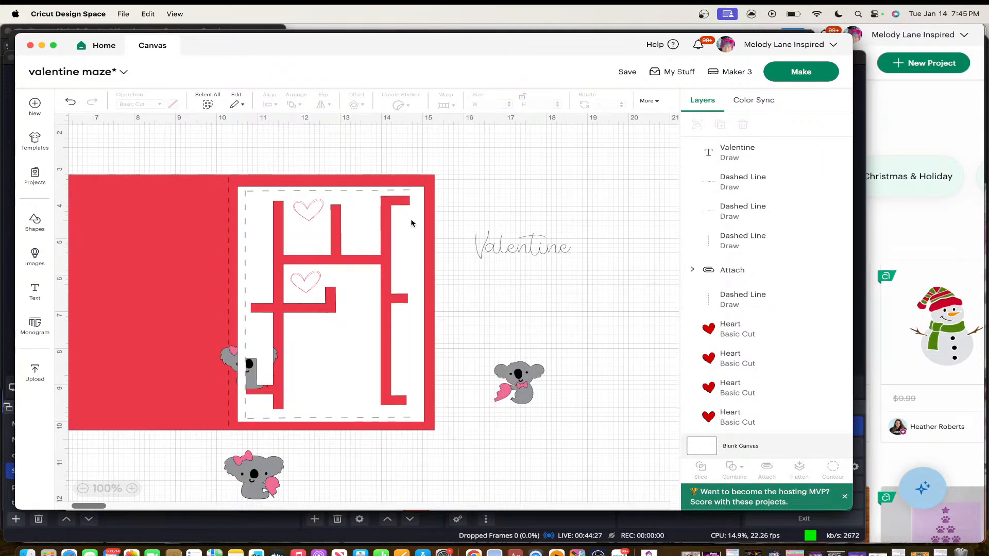
pyautogui.moveTo(500, 251); pyautogui.dragTo(505, 254)
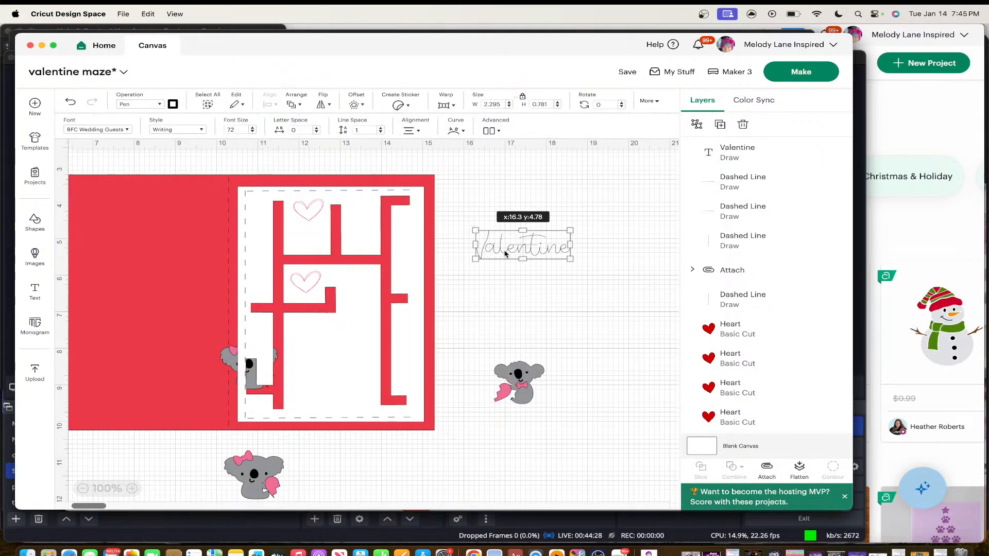
# Try the Regular style on the Valentine text and restore the Writing style
pyautogui.click(177, 129)
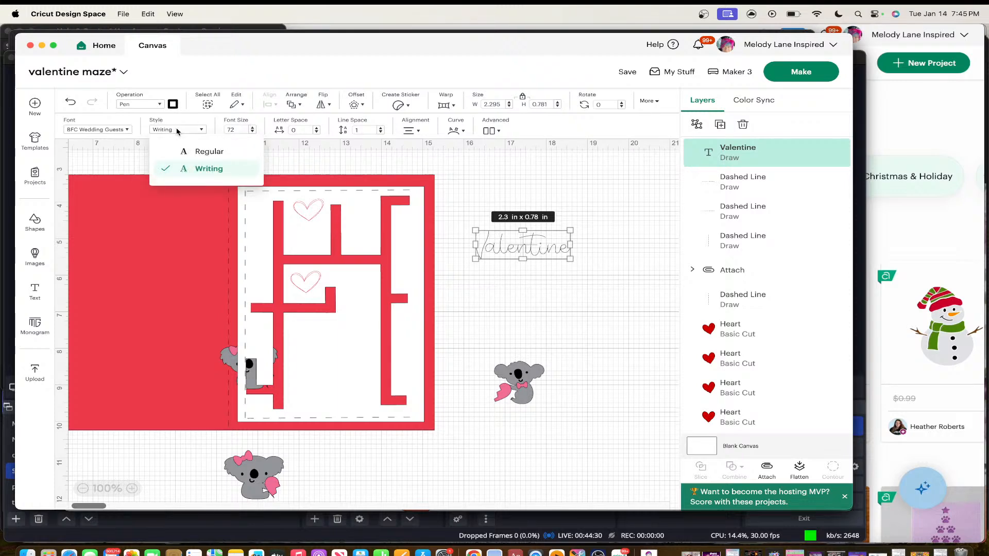
pyautogui.click(214, 152)
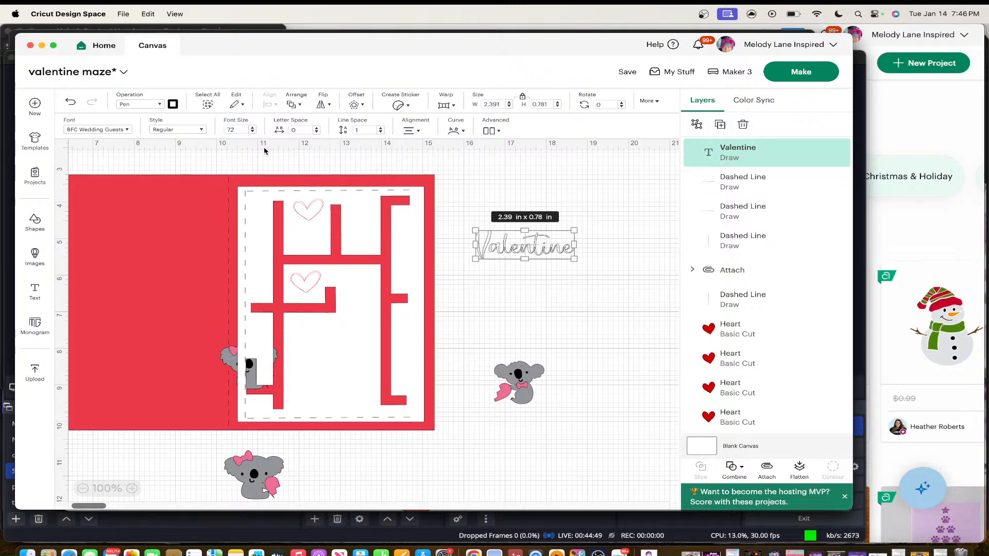
pyautogui.click(182, 131)
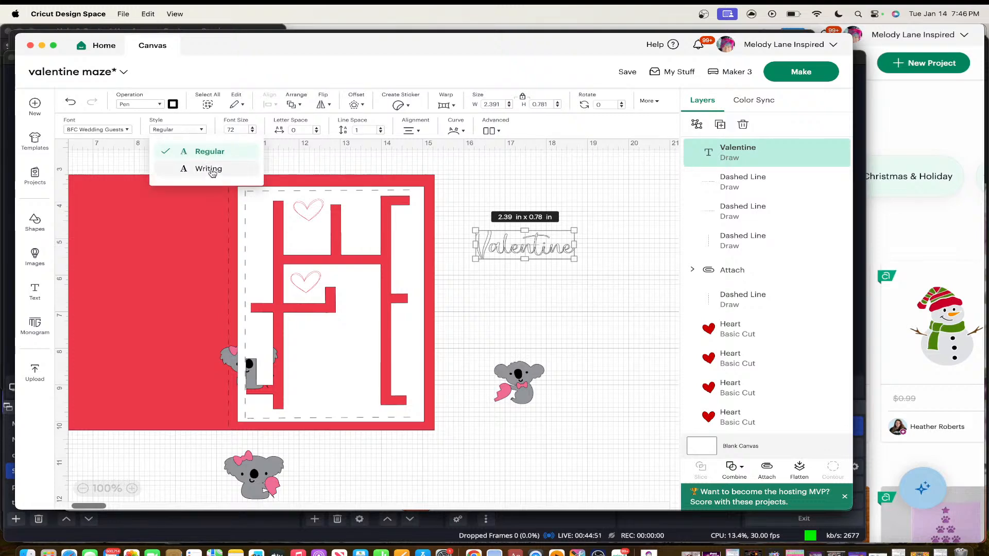
pyautogui.click(209, 170)
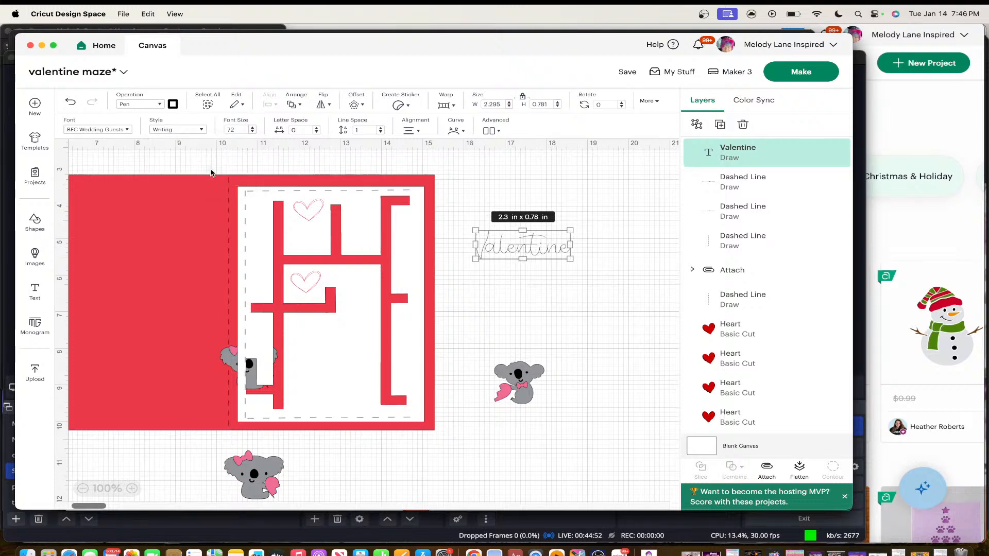
# Place the Valentine text in the white panel below the lower heart, reduced to about 1.82 × 0.62 in
pyautogui.click(516, 301)
pyautogui.moveTo(528, 250); pyautogui.dragTo(333, 335)
pyautogui.click(518, 308)
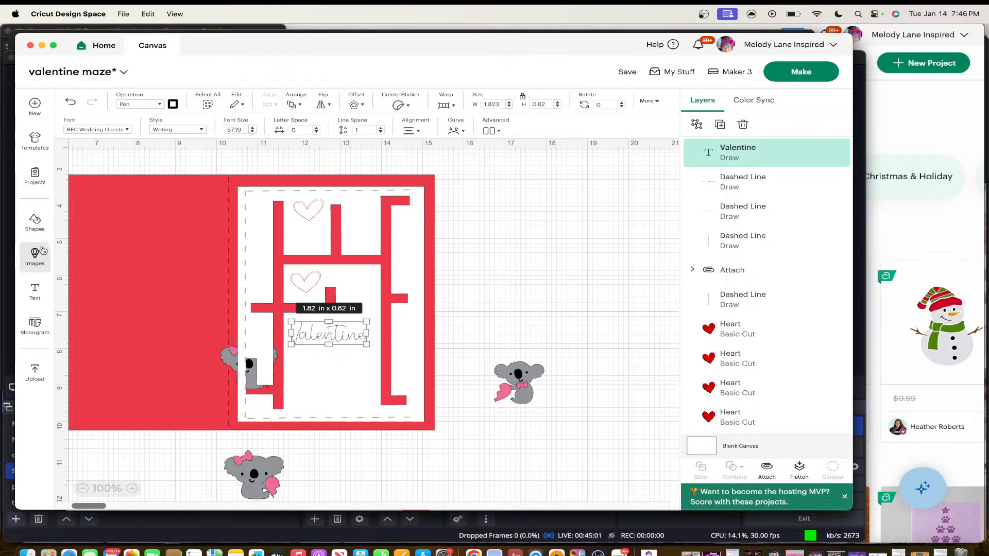
# Add a second text reading "You" and place it directly beneath Valentine
pyautogui.click(34, 291)
pyautogui.write('You')
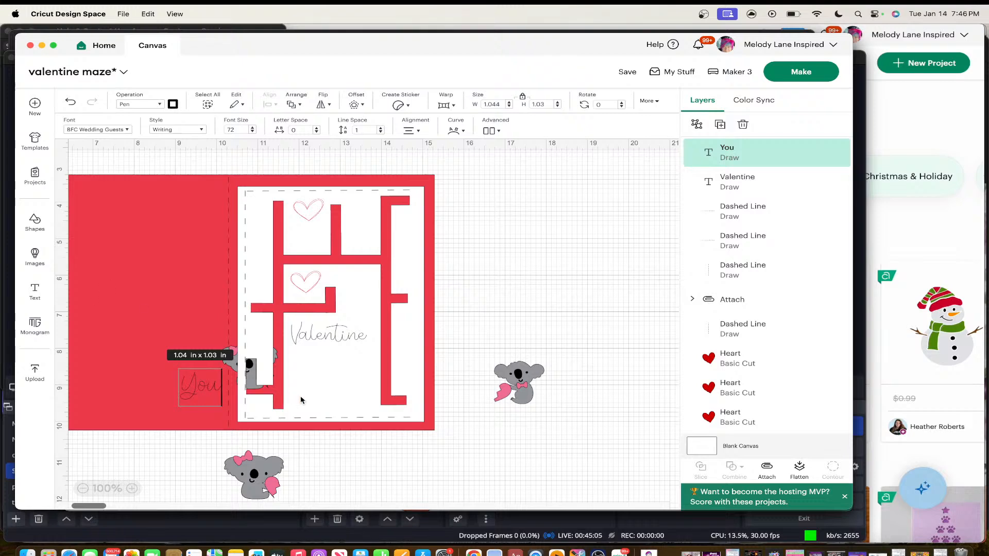
pyautogui.click(371, 467)
pyautogui.moveTo(201, 388); pyautogui.dragTo(327, 363)
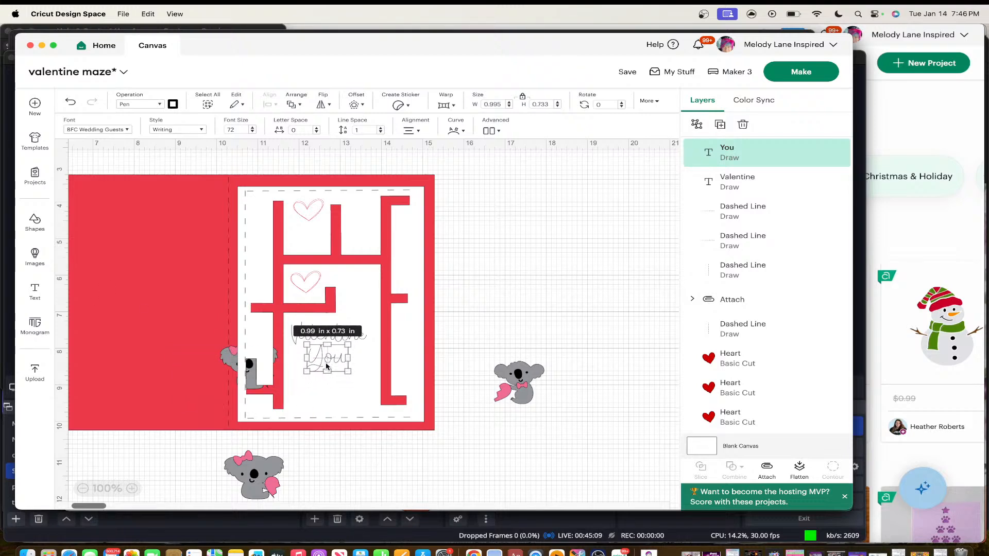
# Add a text reading "aMAZE" and move it to the blank canvas below the card
pyautogui.click(35, 291)
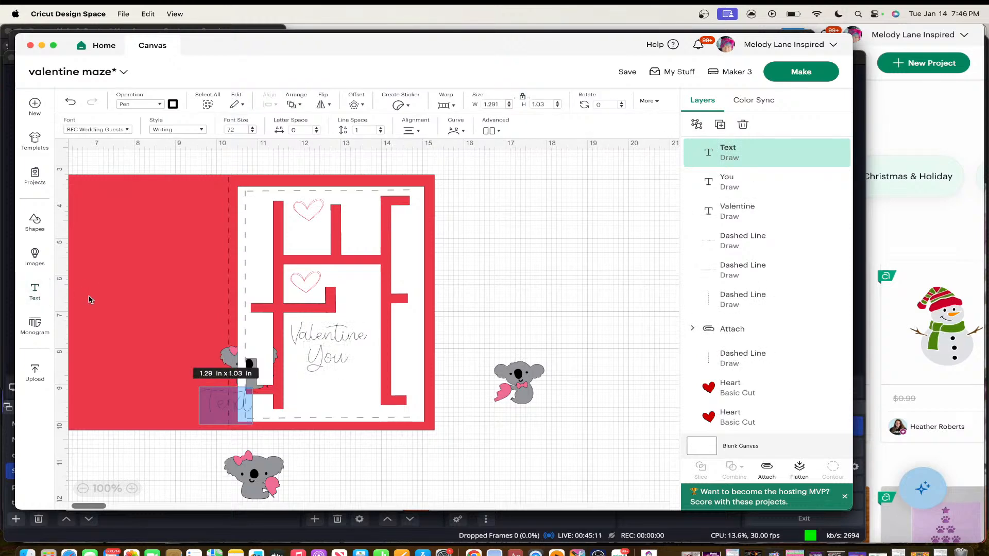
pyautogui.write('A')
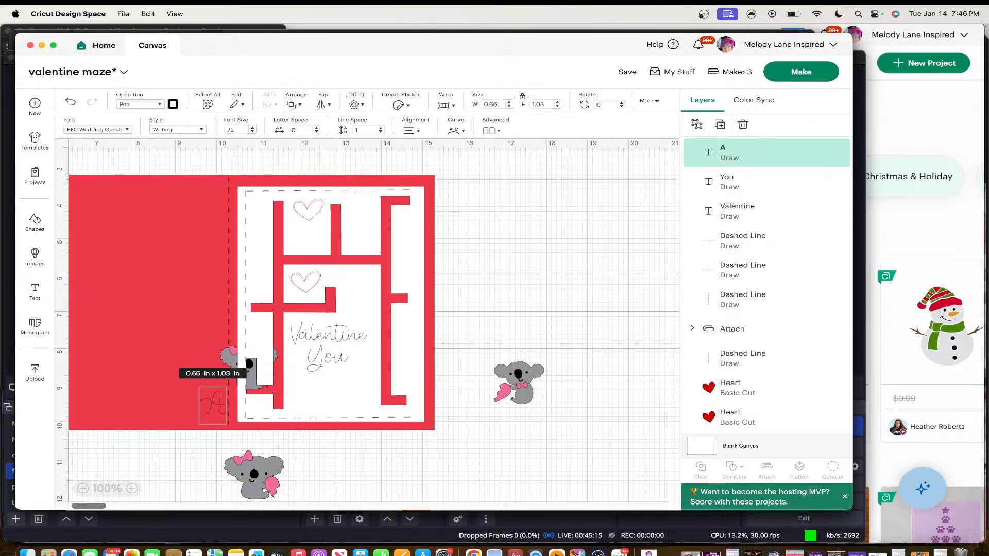
pyautogui.write('MAZ')
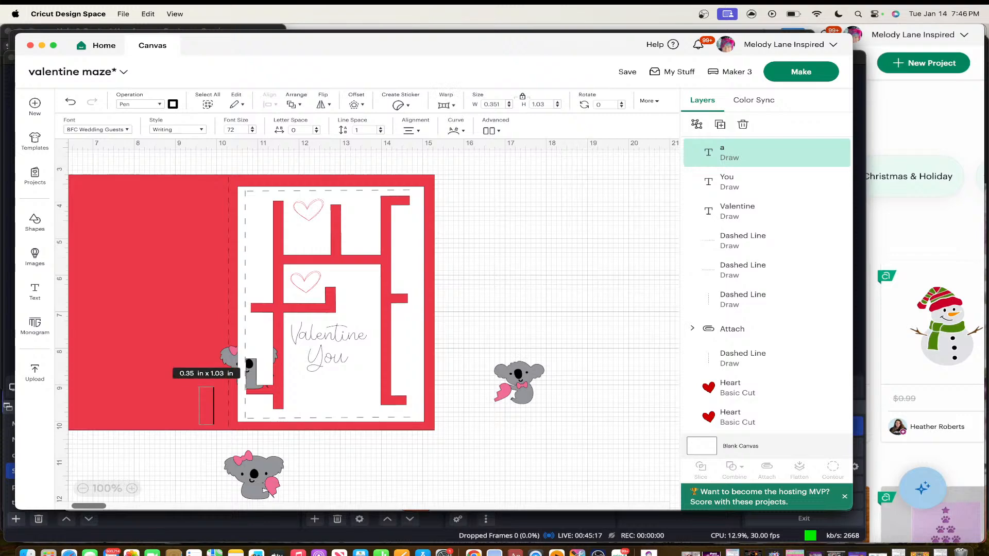
pyautogui.write('E')
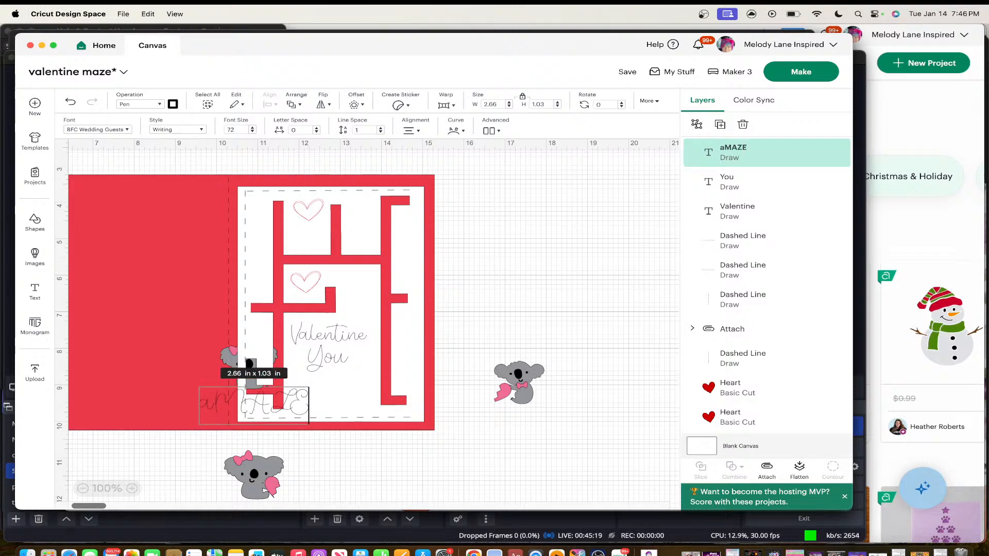
pyautogui.click(288, 408)
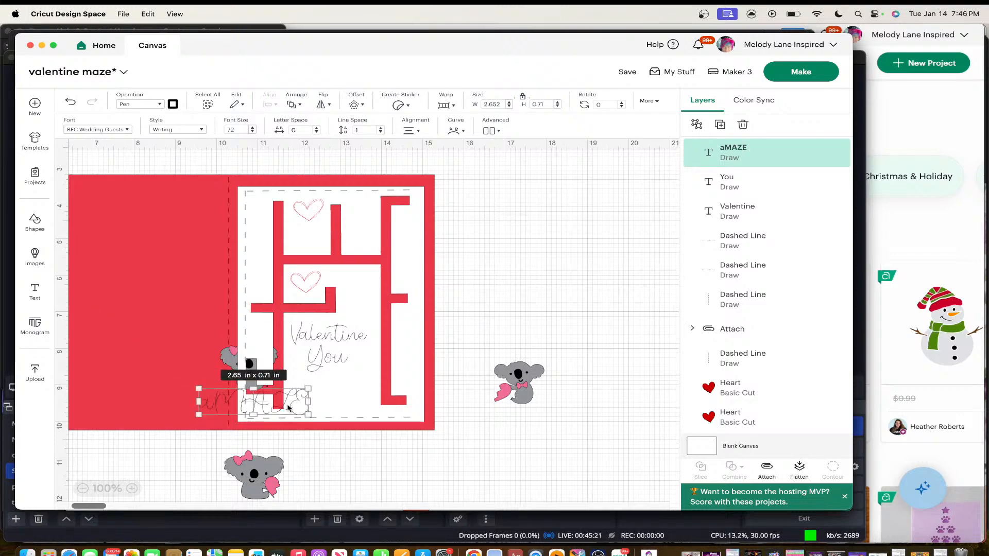
pyautogui.moveTo(289, 408); pyautogui.dragTo(392, 462)
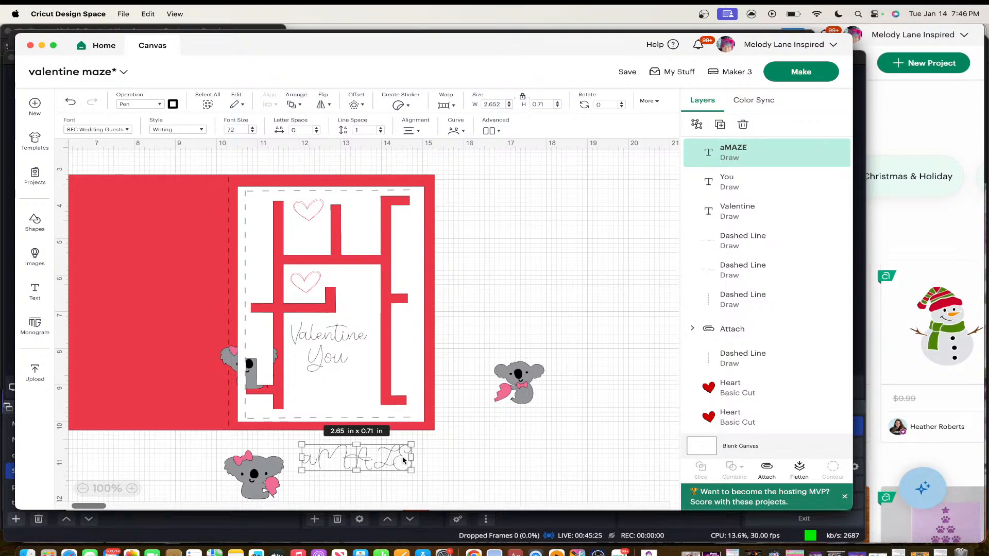
# Change the text below the card to "A-maze" and place it beneath "You", about 1.99 × 0.64 in
pyautogui.doubleClick(404, 453)
pyautogui.click(405, 452)
pyautogui.press('BackSpace')
pyautogui.press('BackSpace')
pyautogui.press('BackSpace')
pyautogui.press('BackSpace')
pyautogui.press('BackSpace')
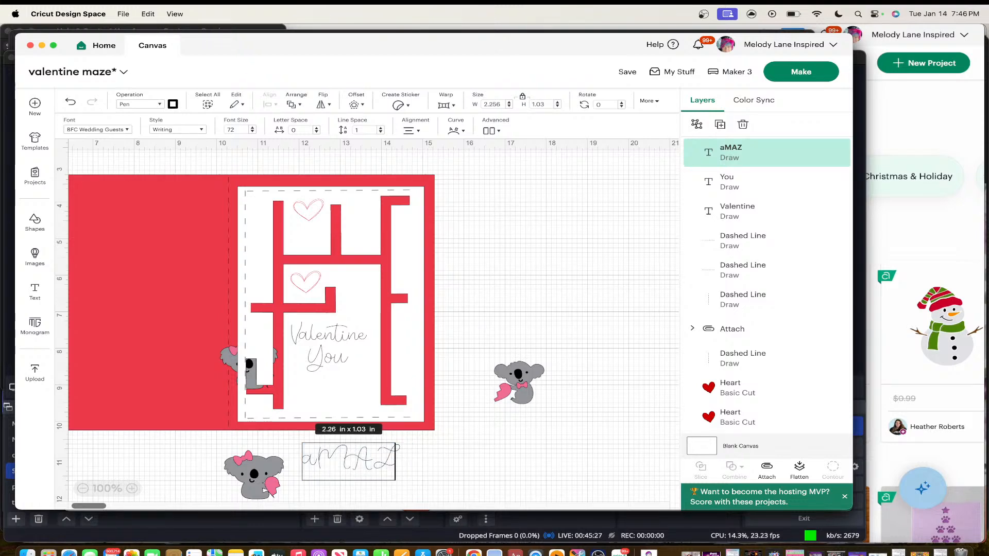
pyautogui.write('A-')
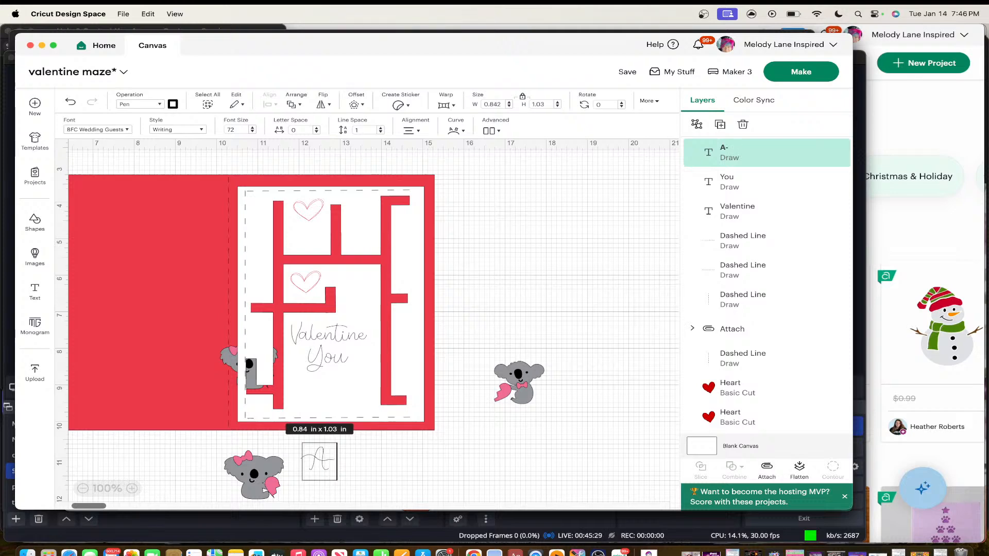
pyautogui.write('maze')
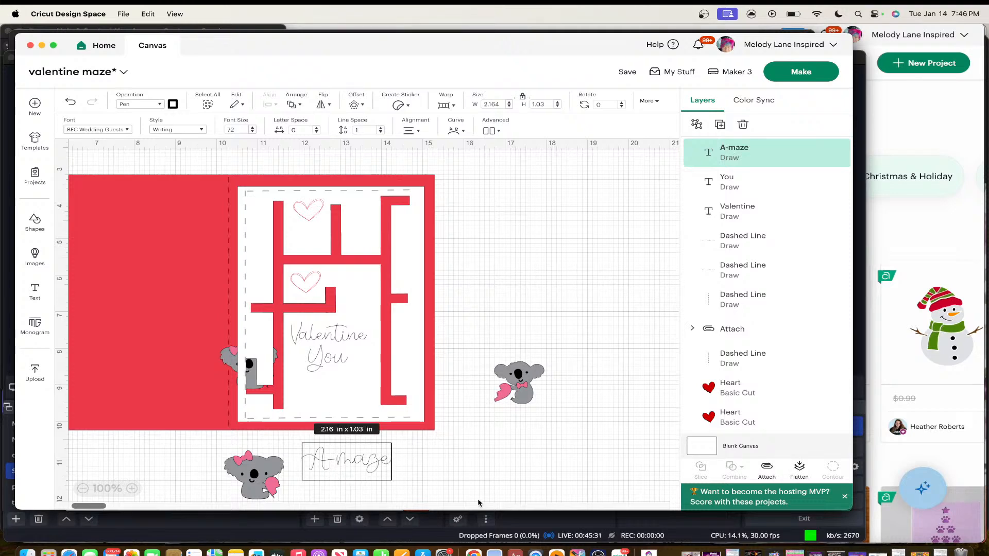
pyautogui.click(452, 476)
pyautogui.moveTo(362, 459); pyautogui.dragTo(367, 390)
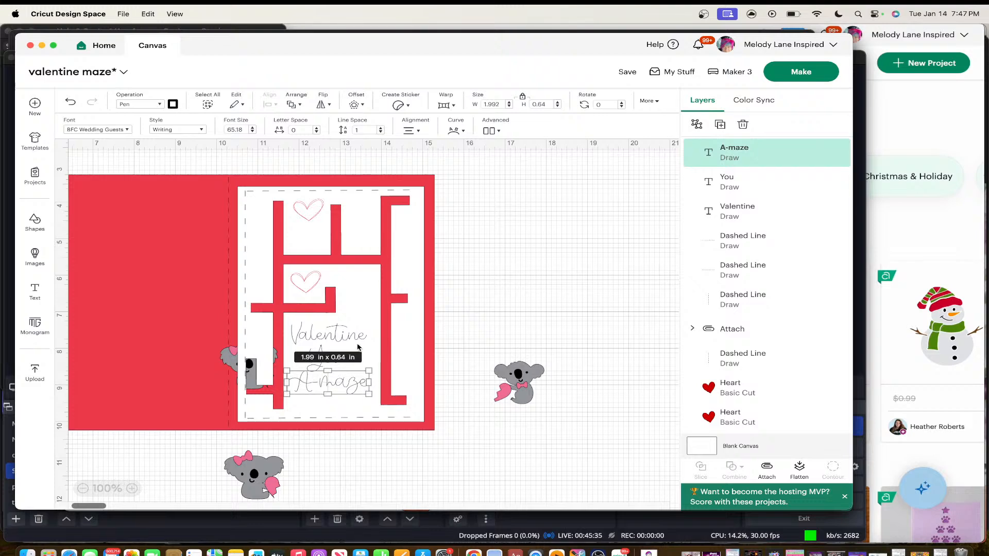
# Shrink "You" to about 0.84 × 0.62 in and fit it between the Valentine and "A-maze" lines
pyautogui.moveTo(355, 342); pyautogui.dragTo(329, 358)
pyautogui.click(409, 338)
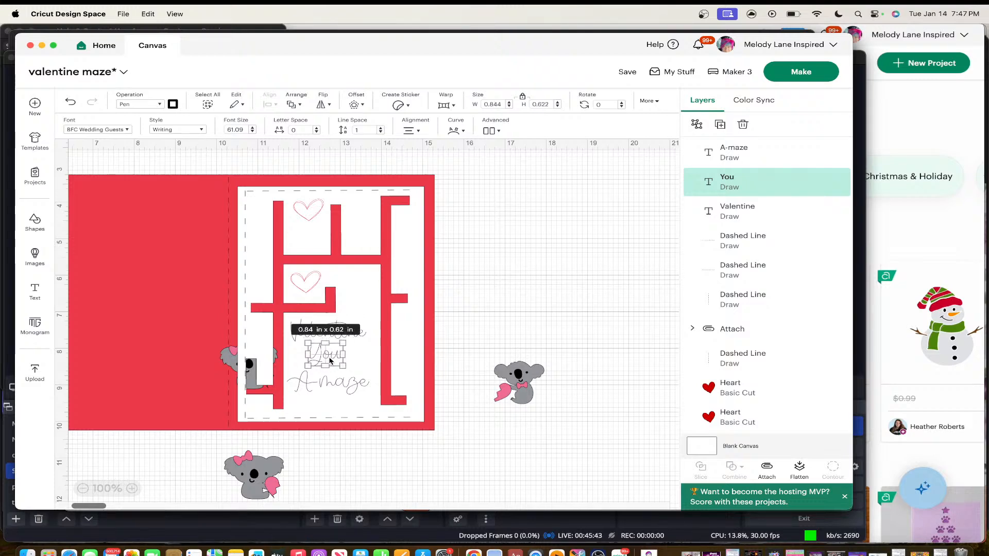
pyautogui.click(351, 332)
# Shrink "A-maze" to about 1.6 × 0.51 in and tighten the spacing between it and "You"
pyautogui.click(343, 391)
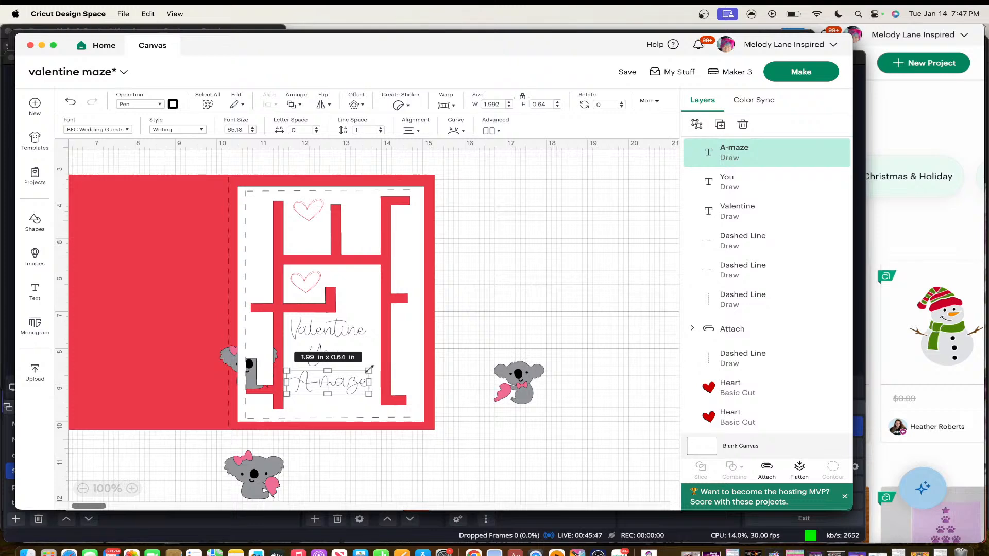
pyautogui.moveTo(369, 369); pyautogui.dragTo(338, 380)
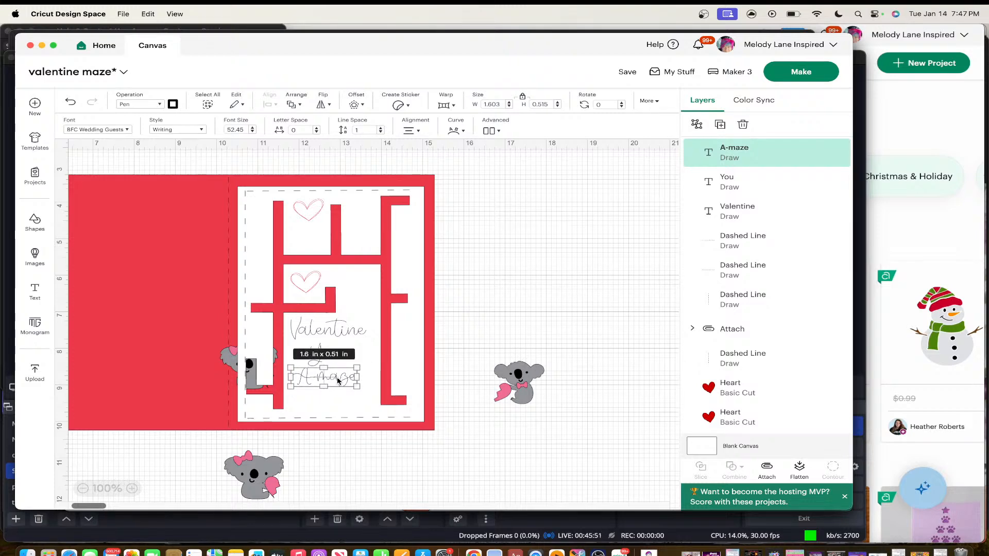
pyautogui.click(332, 362)
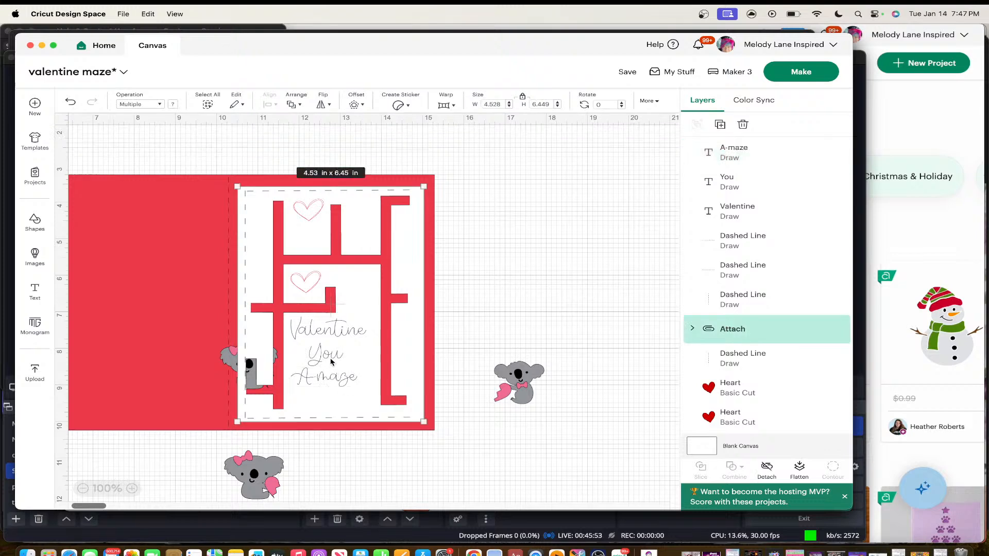
pyautogui.click(332, 363)
pyautogui.moveTo(333, 363); pyautogui.dragTo(330, 359)
pyautogui.click(344, 382)
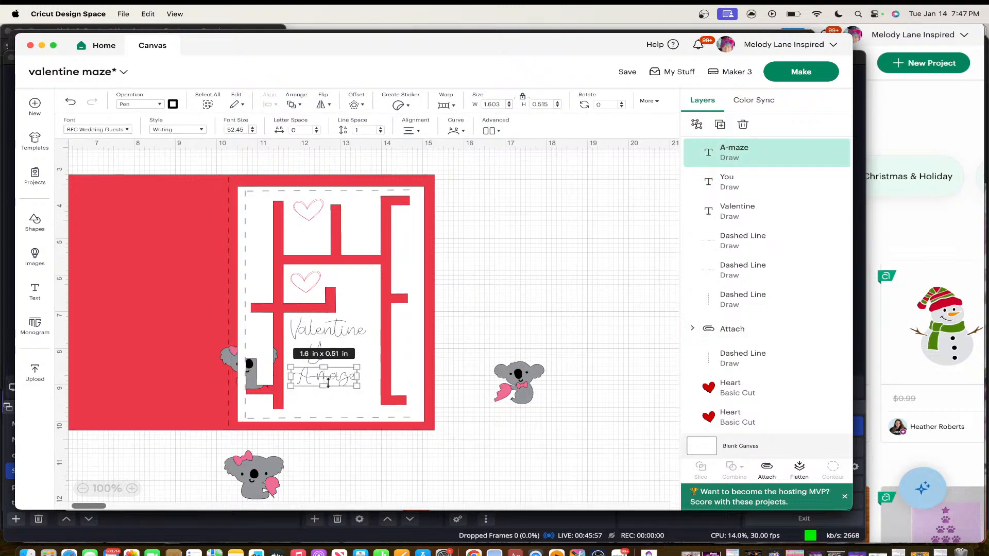
# Add a text reading "Me" and place it beneath "A-maze" in the white panel
pyautogui.click(34, 291)
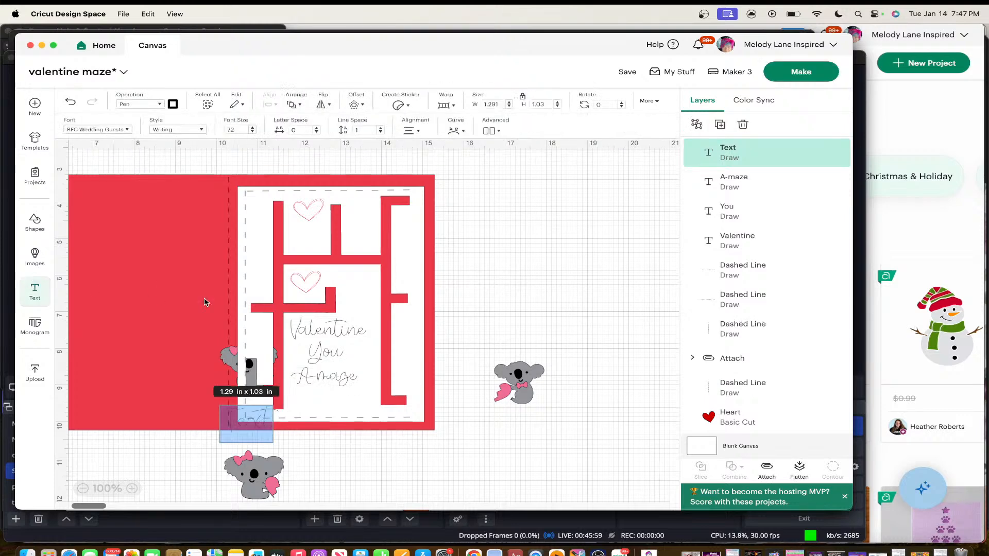
pyautogui.write('Me')
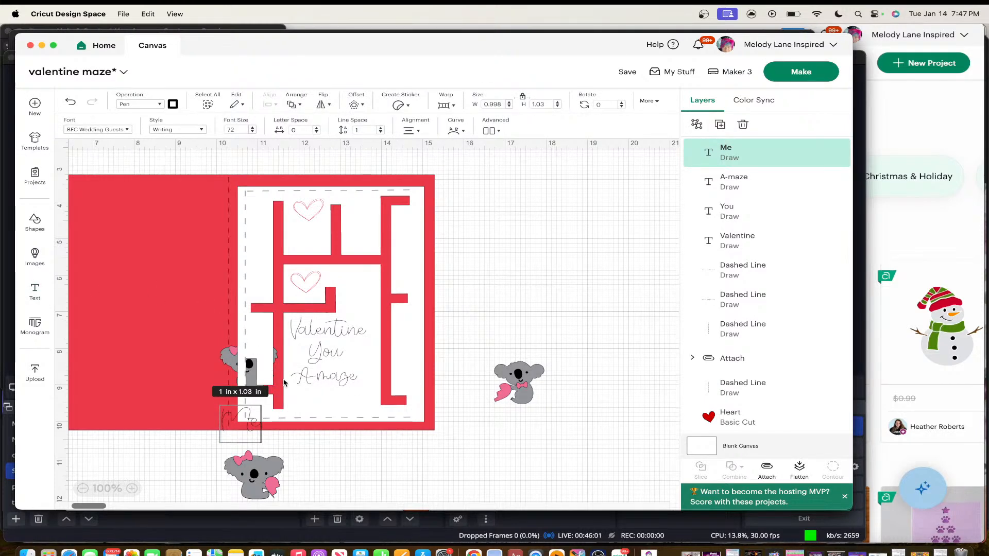
pyautogui.moveTo(251, 424); pyautogui.dragTo(334, 405)
# Change the text beneath "A-maze" to read "me!"
pyautogui.doubleClick(335, 398)
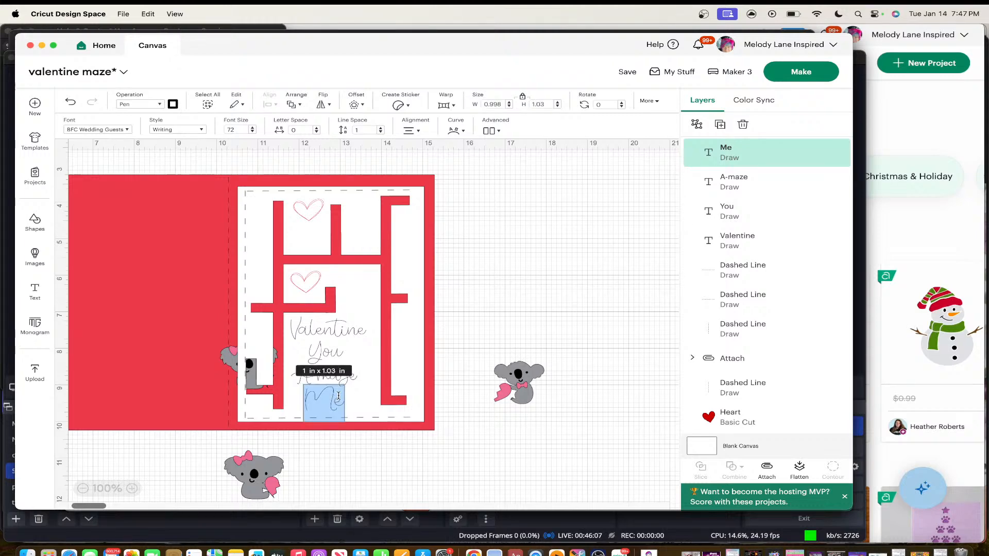
pyautogui.click(339, 396)
pyautogui.press('Right')
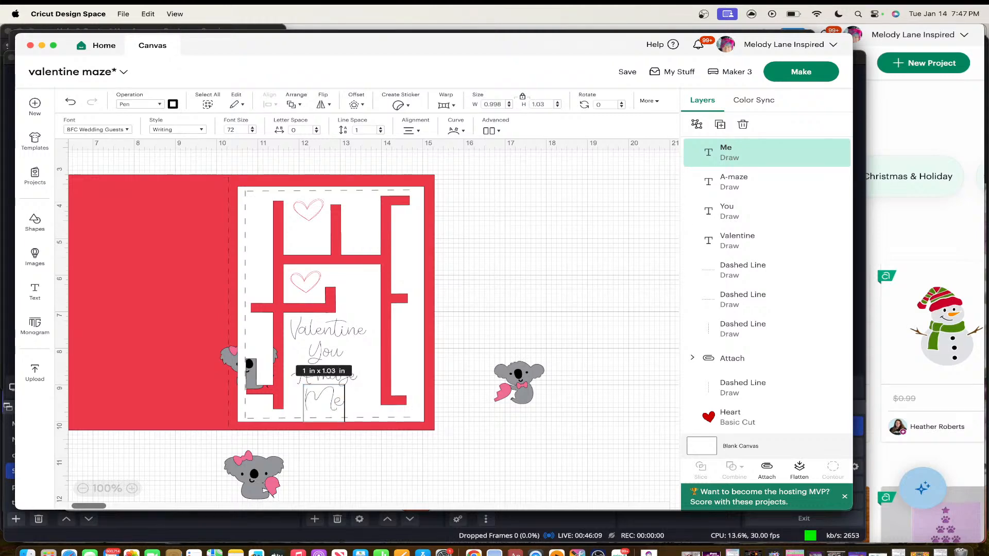
pyautogui.write('!')
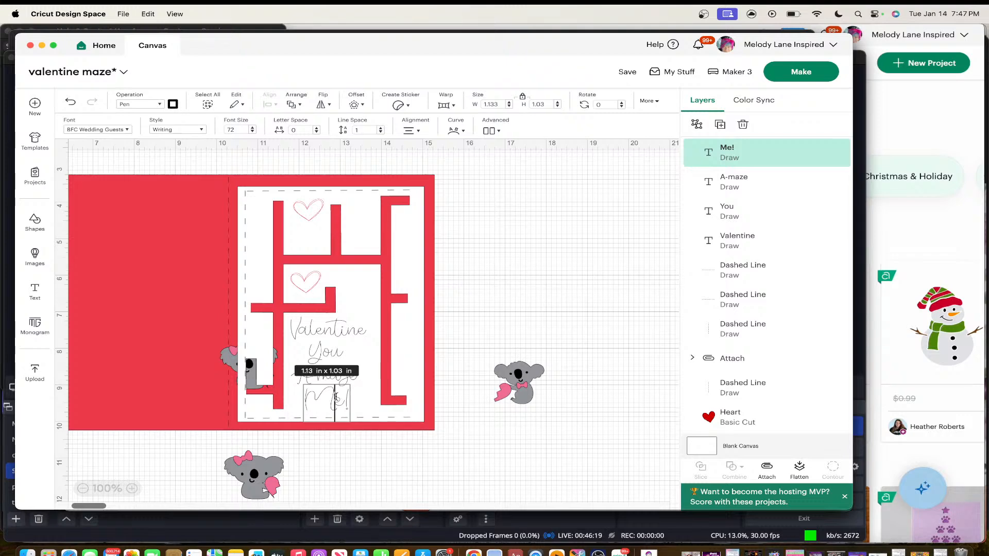
pyautogui.press('BackSpace')
pyautogui.write('m')
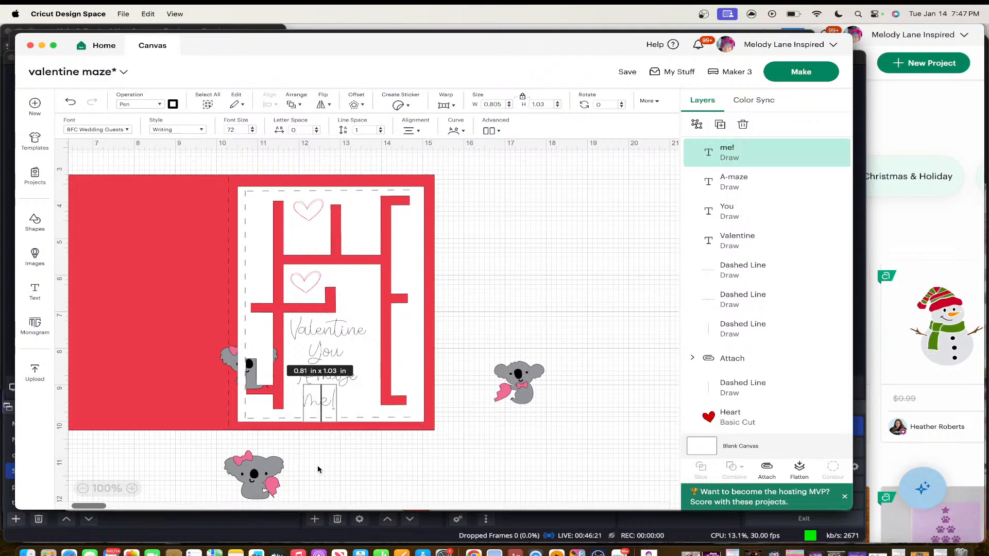
pyautogui.click(370, 452)
pyautogui.click(438, 464)
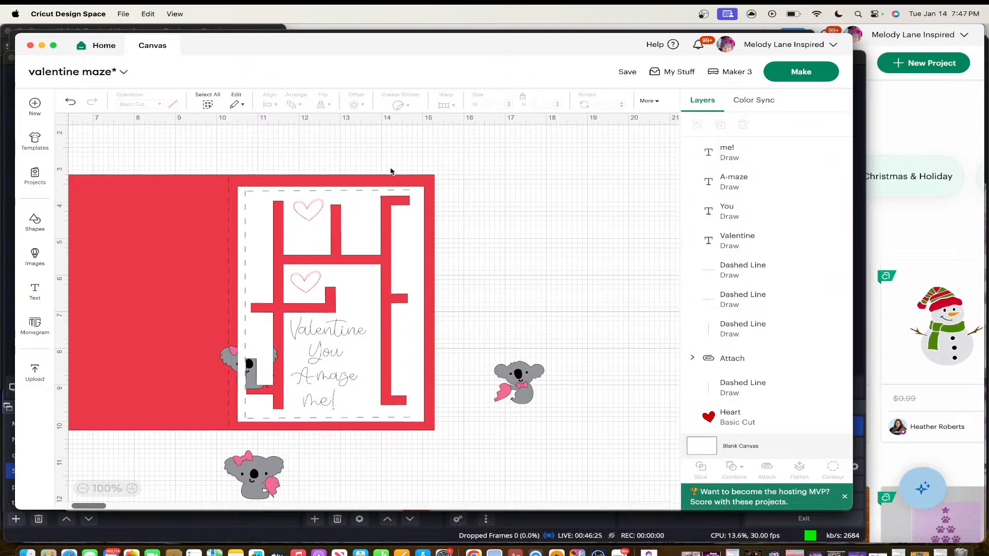
# Move the koala right of the card to the white panel's lower-right corner and bring it in front of the maze
pyautogui.moveTo(517, 380); pyautogui.dragTo(408, 395)
pyautogui.rightClick(472, 377)
pyautogui.click(507, 225)
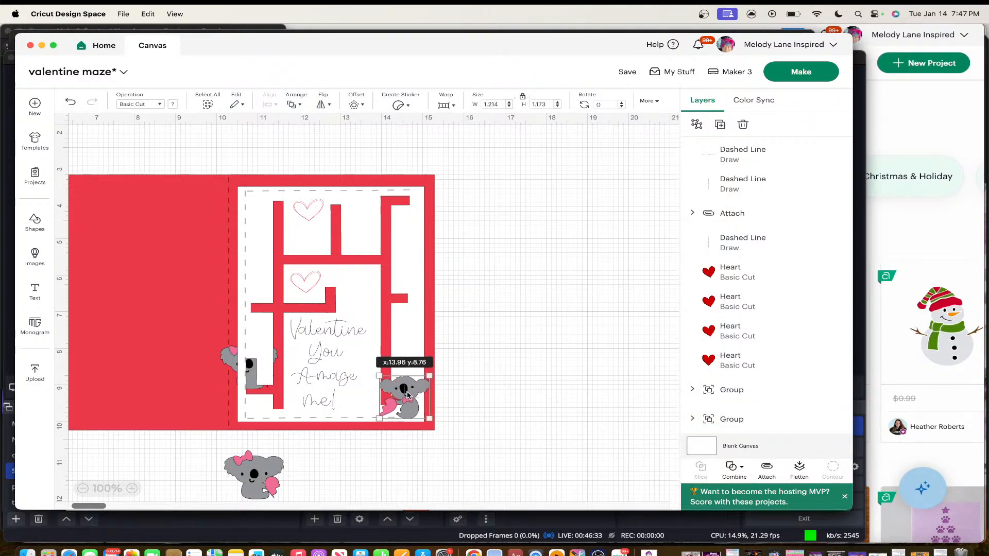
# Bring the pink-bow koala to the front, place it against the other koala in the white panel's lower-right corner, and save the project
pyautogui.click(229, 353)
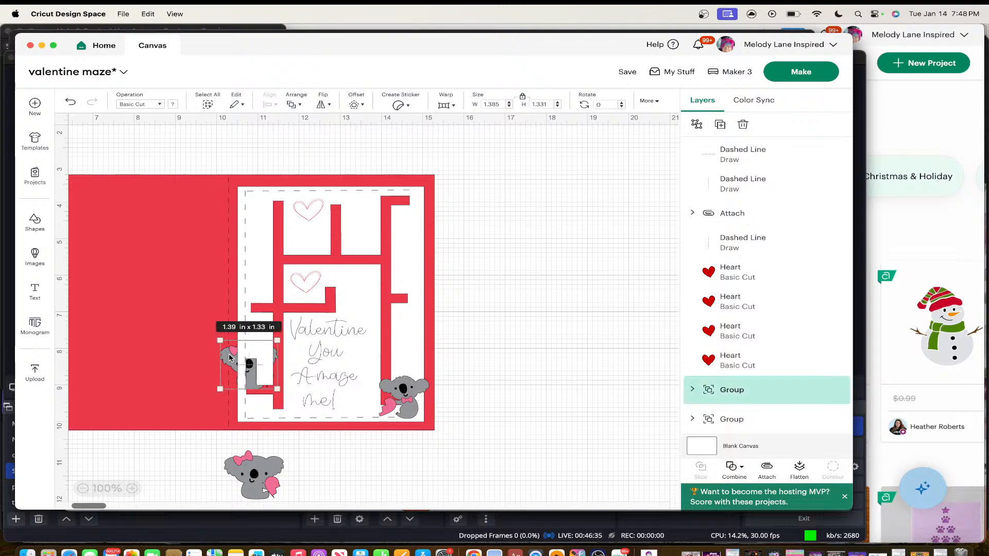
pyautogui.rightClick(229, 354)
pyautogui.click(263, 225)
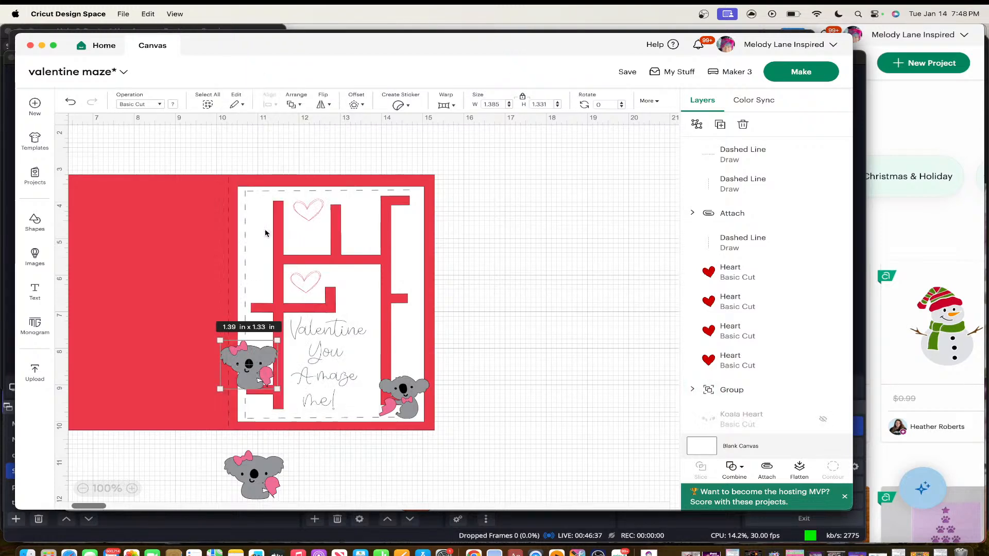
pyautogui.moveTo(248, 368); pyautogui.dragTo(363, 391)
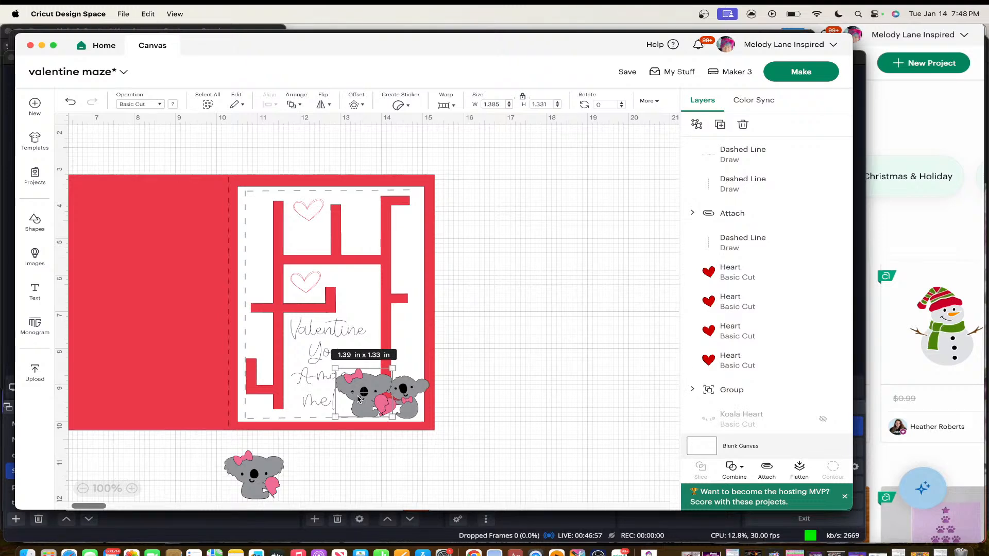
pyautogui.moveTo(359, 398)
pyautogui.mouseDown()
pyautogui.moveTo(347, 379)
pyautogui.moveTo(237, 361)
pyautogui.moveTo(264, 379)
pyautogui.moveTo(284, 270)
pyautogui.moveTo(374, 259)
pyautogui.moveTo(378, 404)
pyautogui.moveTo(367, 396)
pyautogui.mouseUp()
pyautogui.click(627, 72)
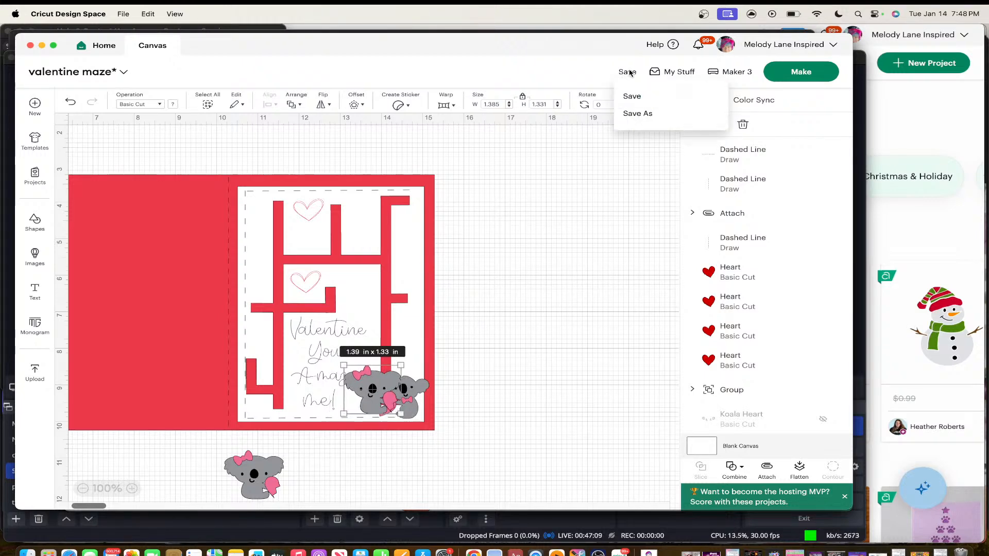
pyautogui.click(632, 96)
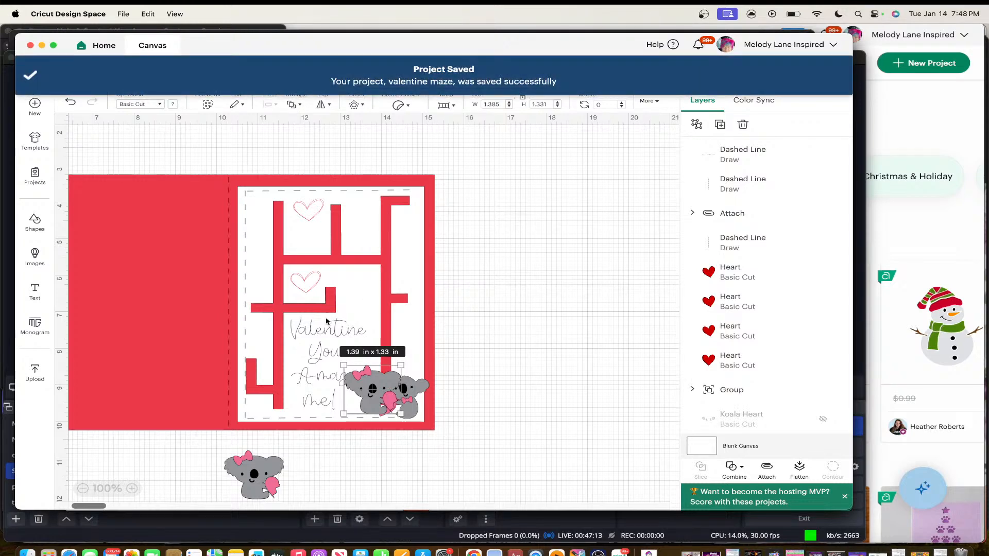
# Move the spare pink-bow koala from below the red card to the empty canvas right of it
pyautogui.scroll(-3, 326, 321)
pyautogui.click(262, 402)
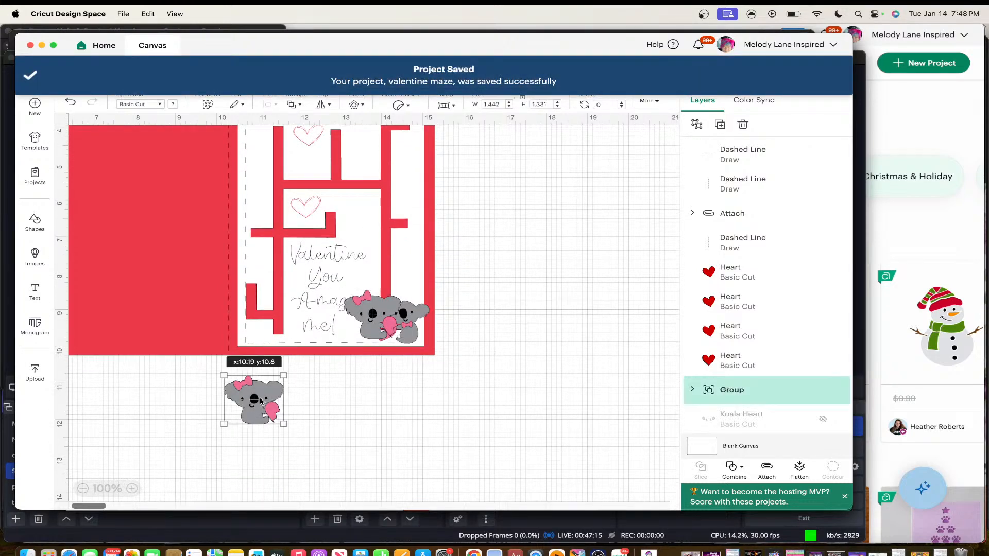
pyautogui.moveTo(261, 402); pyautogui.dragTo(569, 261)
# Find the hidden "card maze" group among the layers and make it visible on the canvas
pyautogui.scroll(-3, 742, 293)
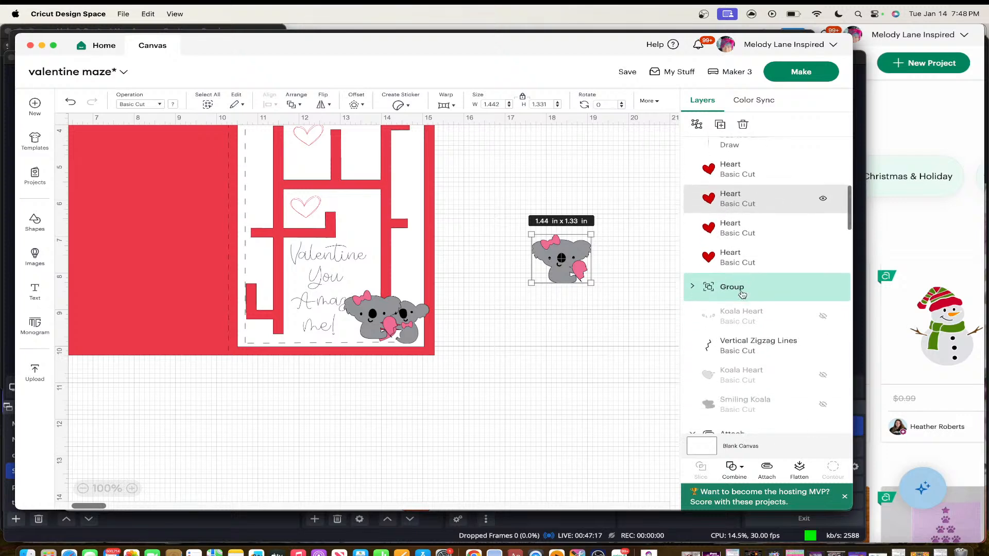
pyautogui.scroll(-4, 741, 294)
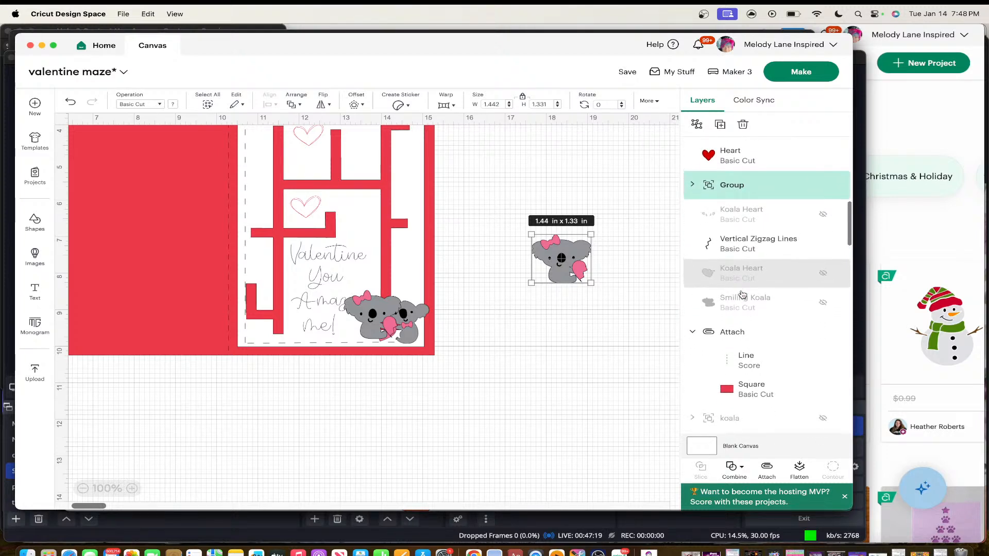
pyautogui.scroll(8, 743, 295)
pyautogui.scroll(5, 742, 294)
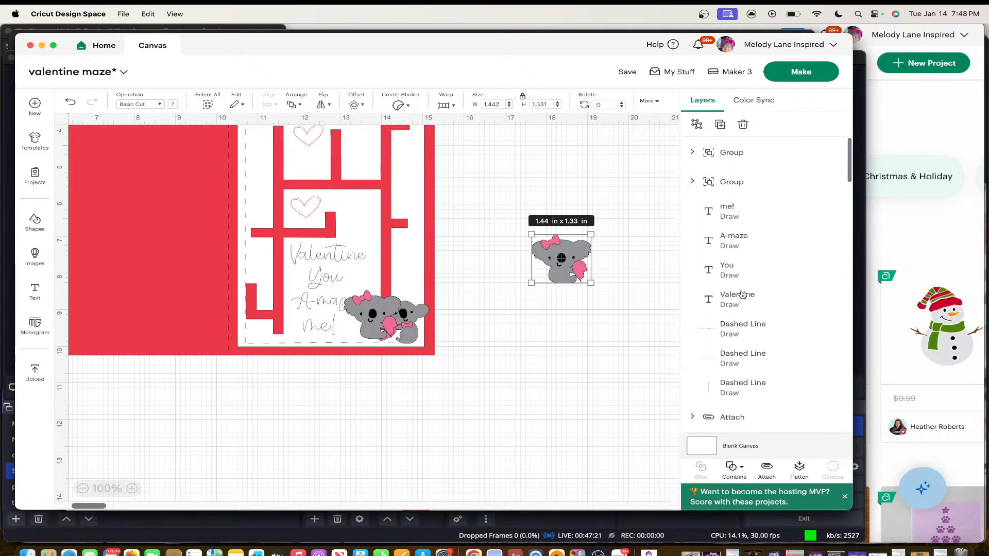
pyautogui.scroll(-10, 742, 294)
pyautogui.scroll(-3, 742, 295)
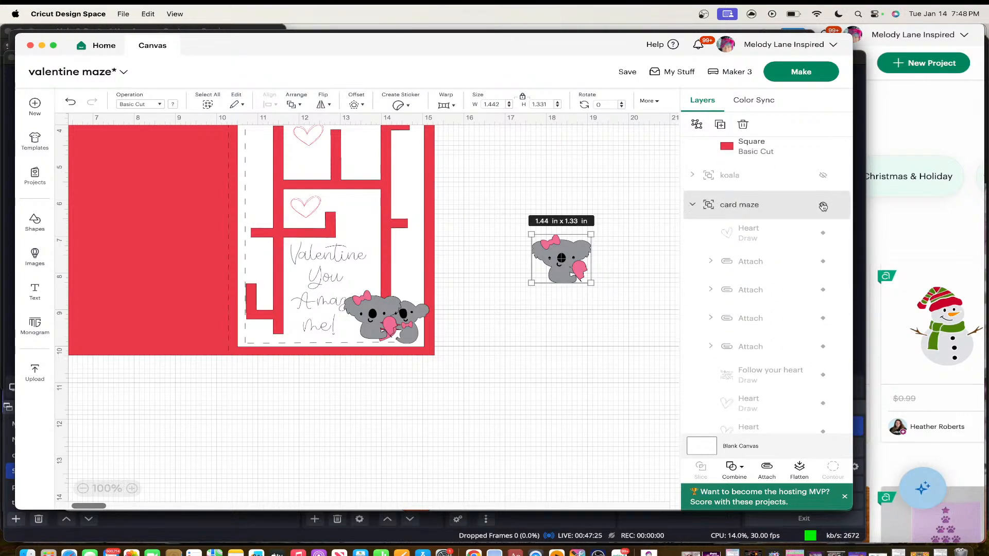
pyautogui.click(521, 326)
# Move the card maze group to the right and set the loose zigzag line aside on the empty canvas beyond it
pyautogui.scroll(-2, 444, 342)
pyautogui.scroll(-4, 444, 342)
pyautogui.hscroll(-6, 444, 342)
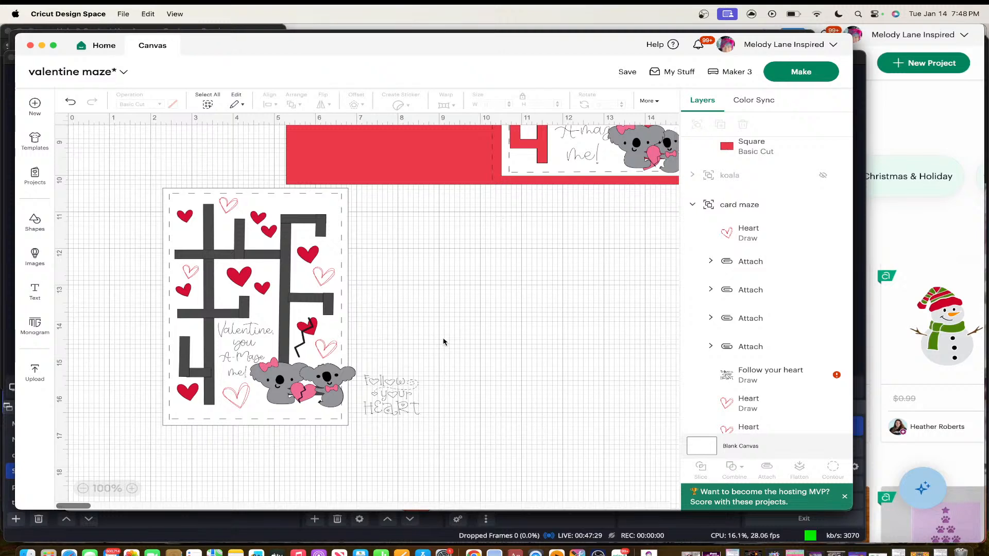
pyautogui.moveTo(393, 395); pyautogui.dragTo(591, 423)
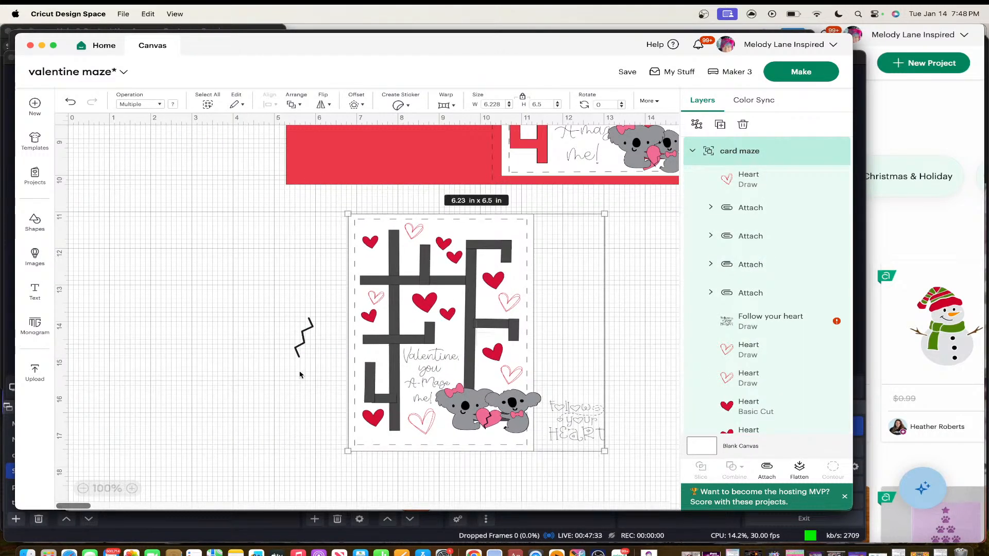
pyautogui.moveTo(297, 350); pyautogui.dragTo(613, 363)
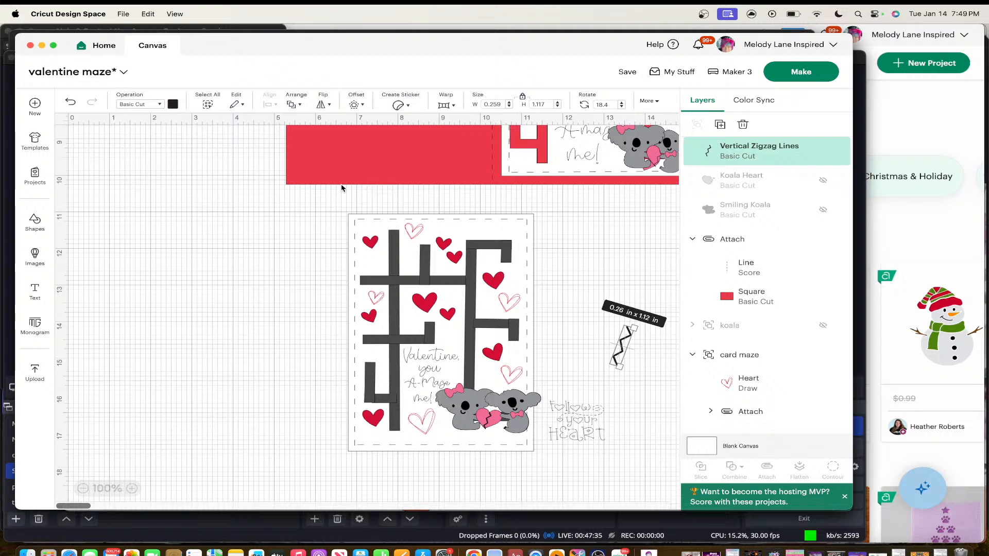
# Move the red card base down to the card maze design, send it to the back, and position its right half behind the white panel
pyautogui.moveTo(319, 135); pyautogui.dragTo(170, 428)
pyautogui.rightClick(396, 347)
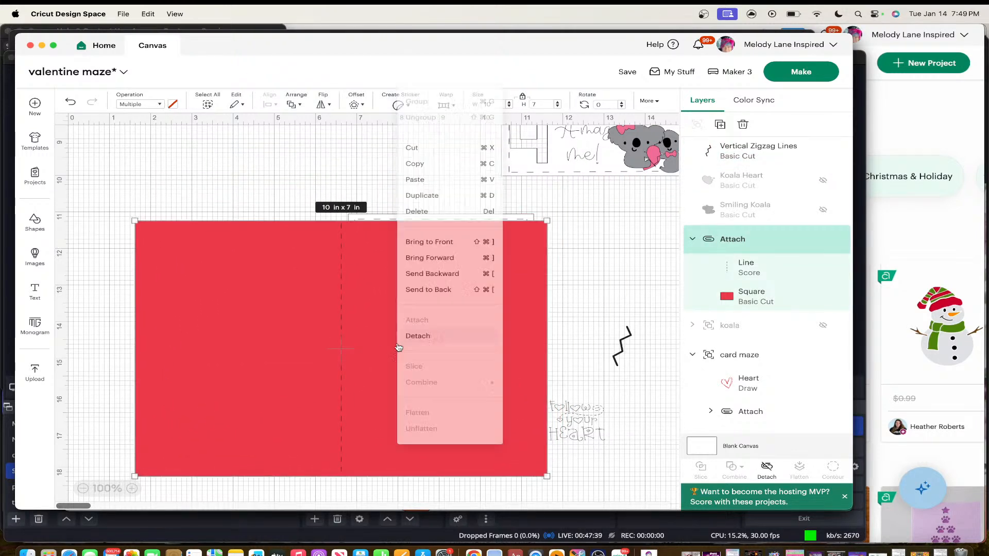
pyautogui.click(437, 282)
pyautogui.moveTo(294, 286); pyautogui.dragTo(287, 269)
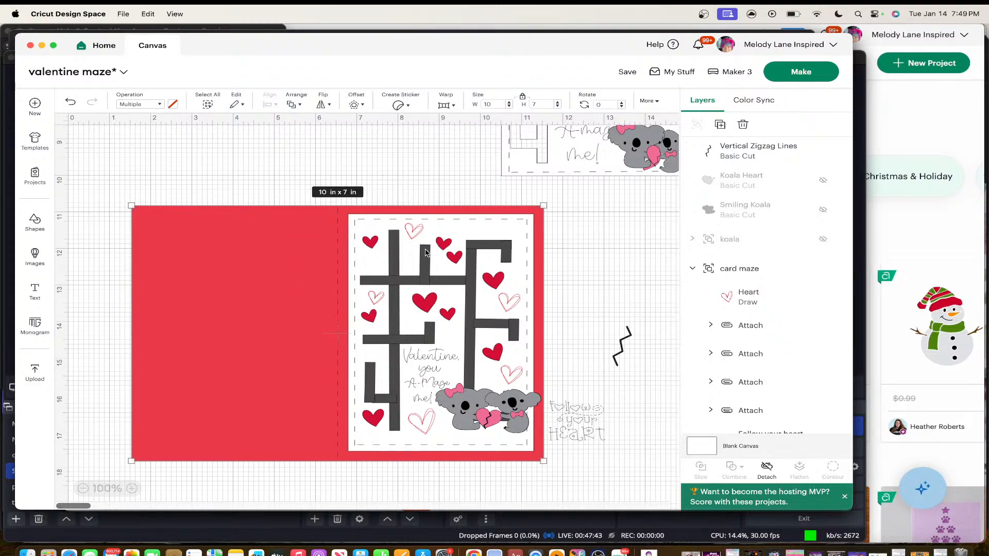
# Ungroup the card maze design and nudge its pink-bow koala slightly to the right
pyautogui.scroll(-3, 407, 274)
pyautogui.click(588, 382)
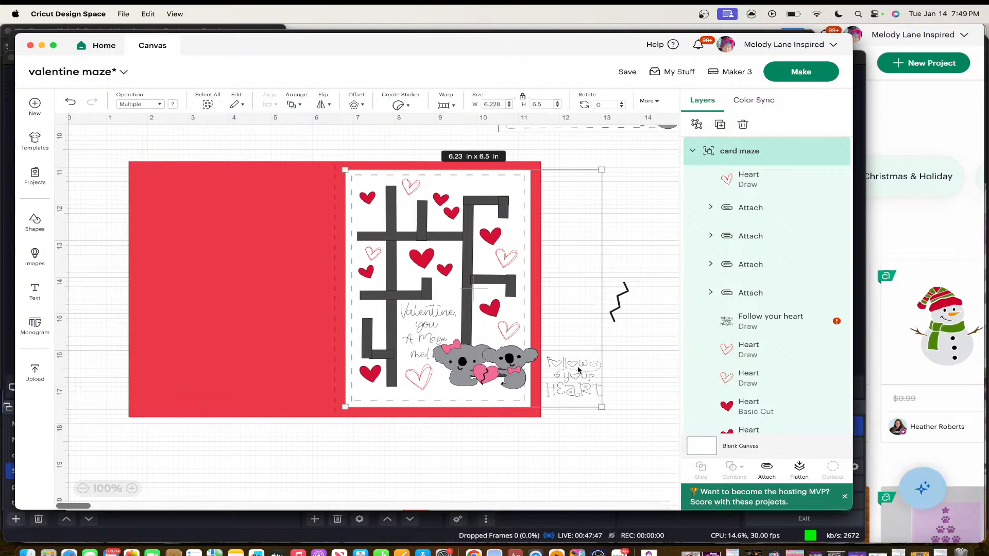
pyautogui.click(132, 489)
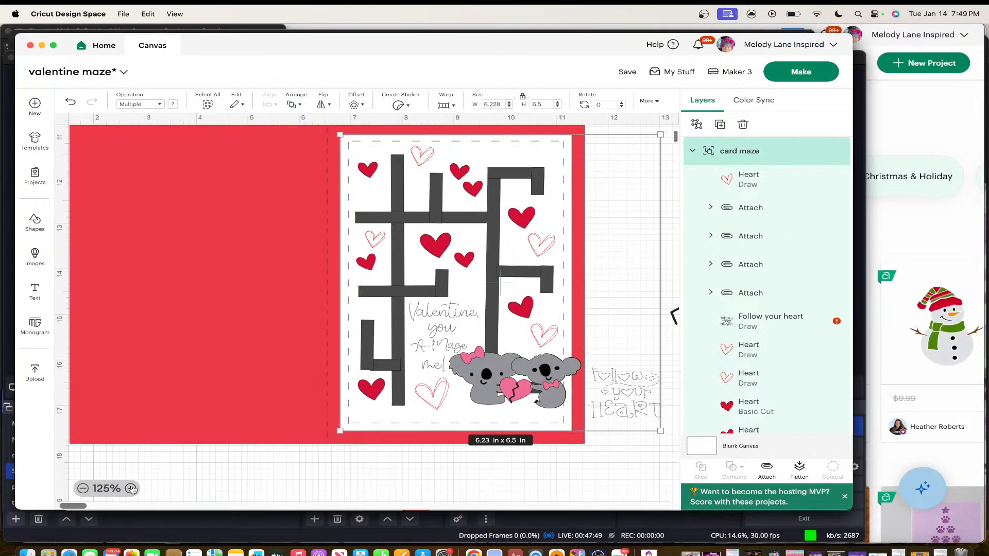
pyautogui.scroll(2, 340, 439)
pyautogui.hscroll(2, 340, 439)
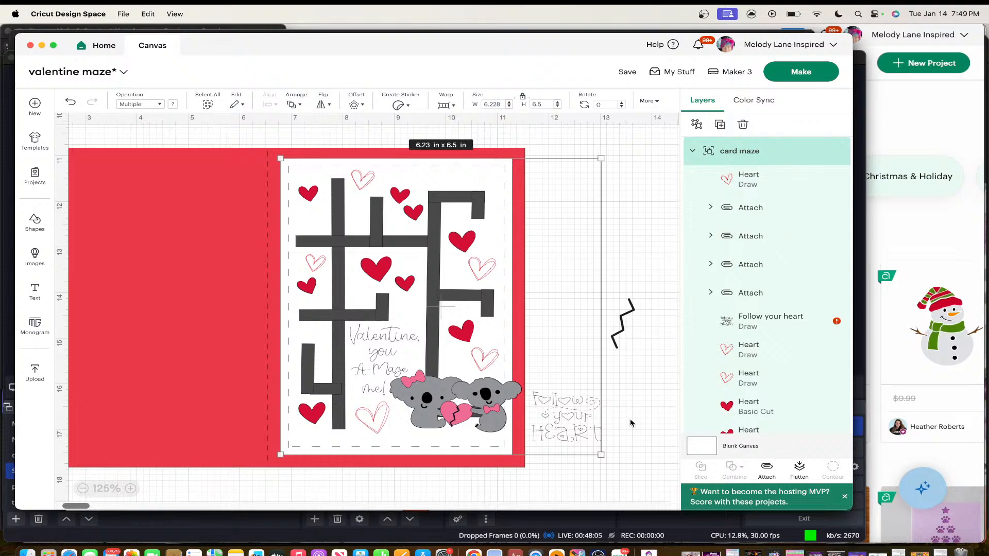
pyautogui.click(638, 395)
pyautogui.click(577, 419)
pyautogui.moveTo(490, 403); pyautogui.dragTo(491, 404)
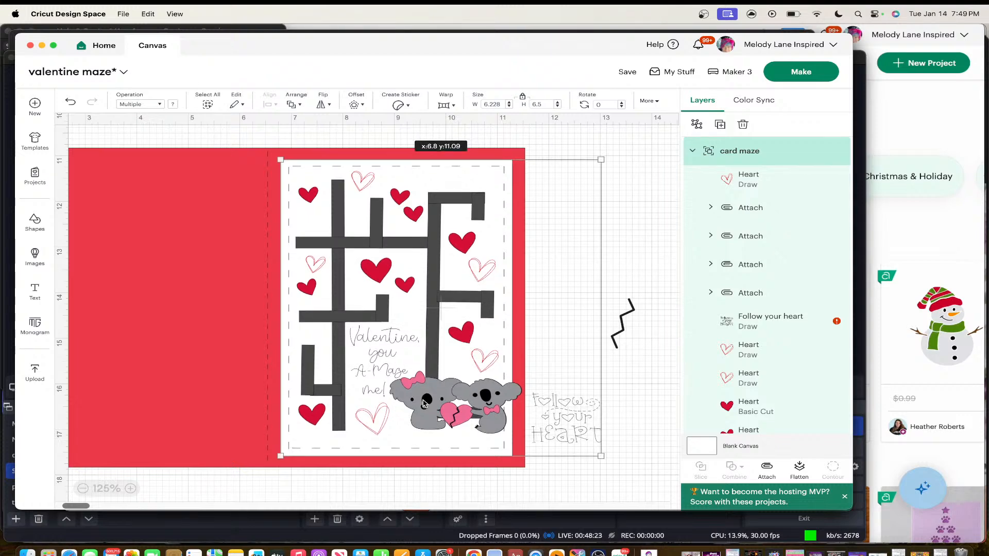
pyautogui.click(697, 124)
pyautogui.moveTo(428, 402)
pyautogui.mouseDown()
pyautogui.moveTo(428, 284)
pyautogui.moveTo(400, 240)
pyautogui.moveTo(317, 347)
pyautogui.moveTo(304, 350)
pyautogui.moveTo(316, 374)
pyautogui.moveTo(325, 271)
pyautogui.moveTo(391, 247)
pyautogui.moveTo(424, 246)
pyautogui.moveTo(431, 401)
pyautogui.mouseUp()
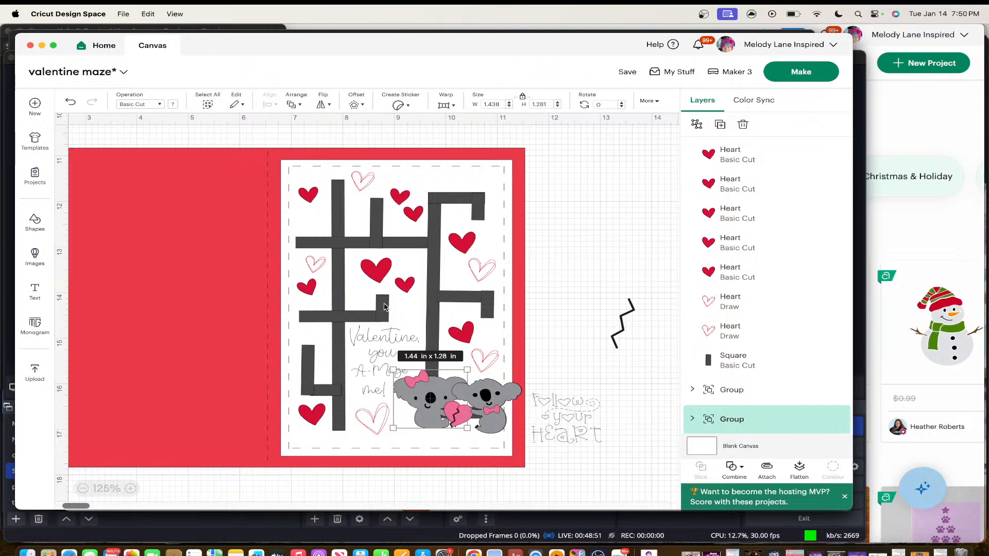
# Duplicate the 4.5 × 6.5 in white square from the attached dashed-border panel and move the copy below the red card
pyautogui.click(363, 165)
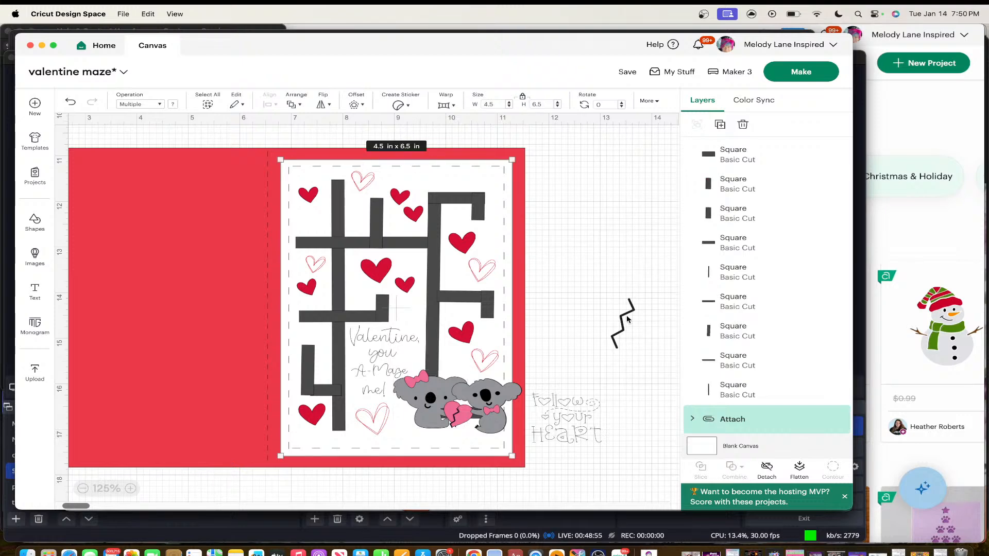
pyautogui.click(694, 419)
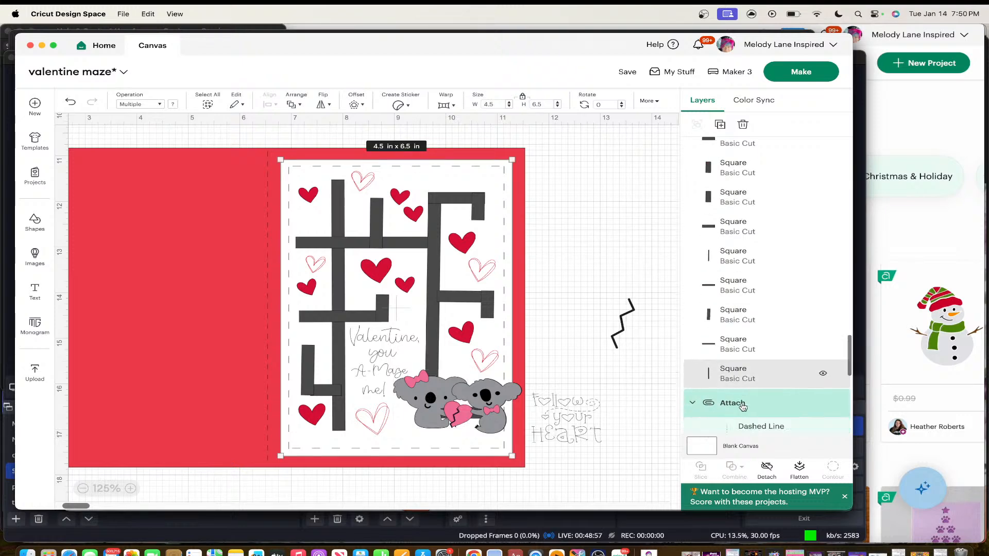
pyautogui.scroll(-4, 746, 385)
pyautogui.click(746, 385)
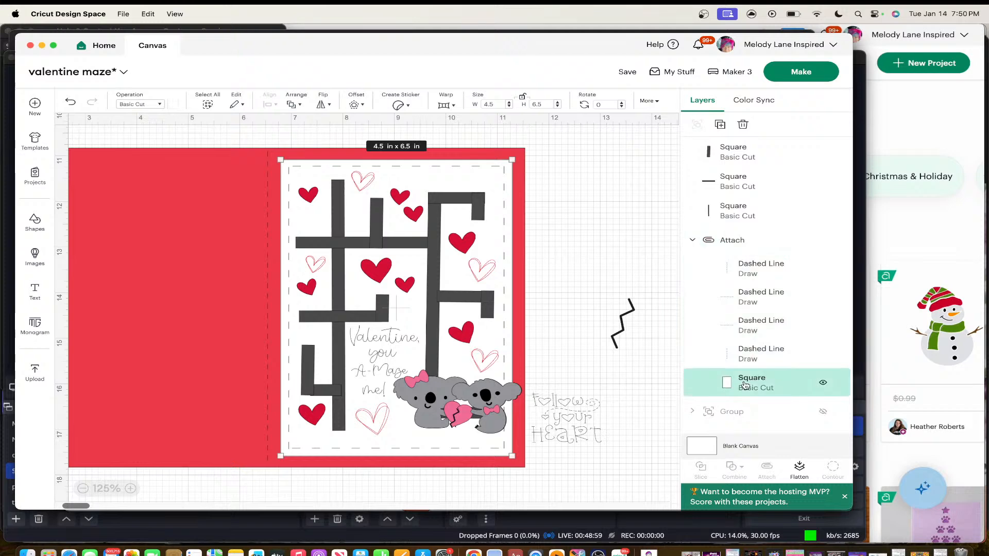
pyautogui.press('super+d')
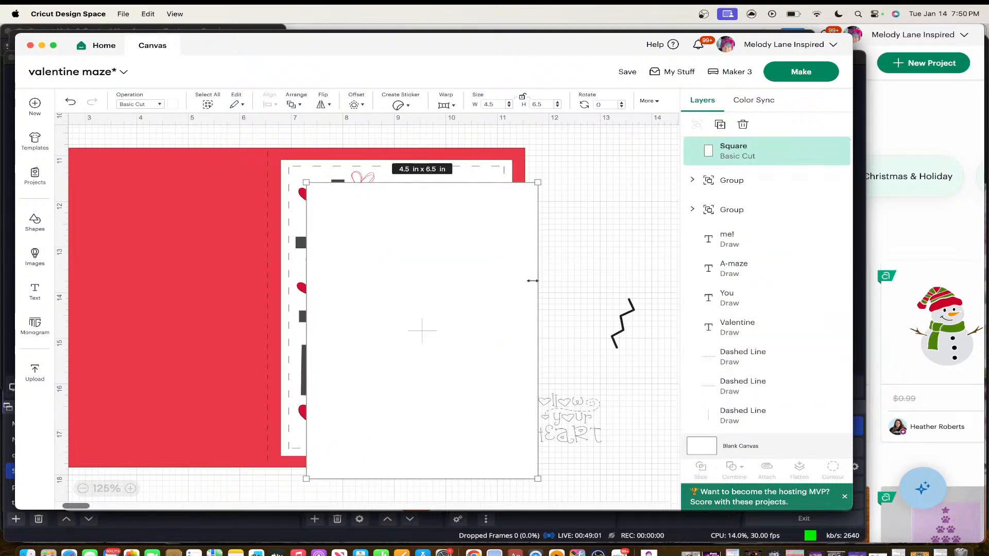
pyautogui.moveTo(458, 281); pyautogui.dragTo(412, 551)
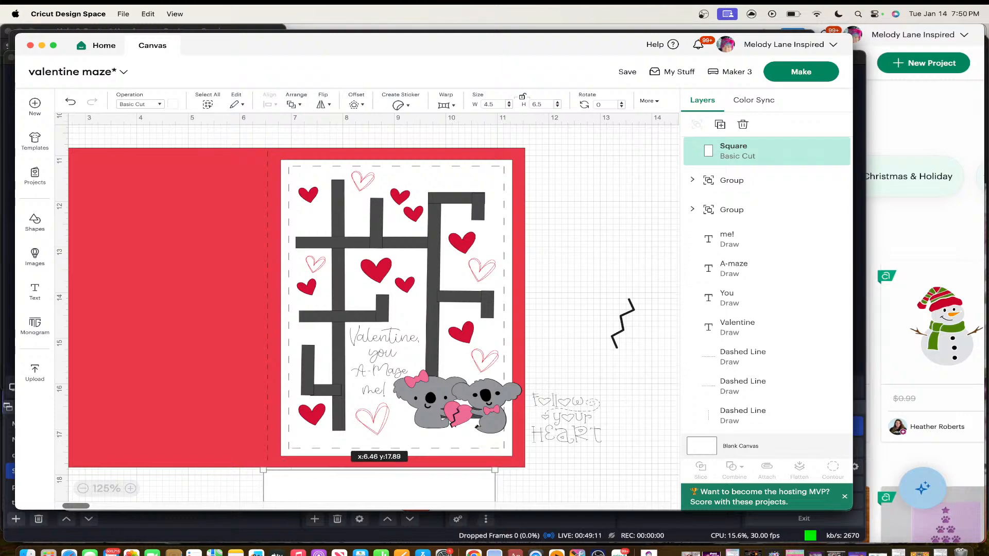
pyautogui.moveTo(419, 498); pyautogui.dragTo(430, 496)
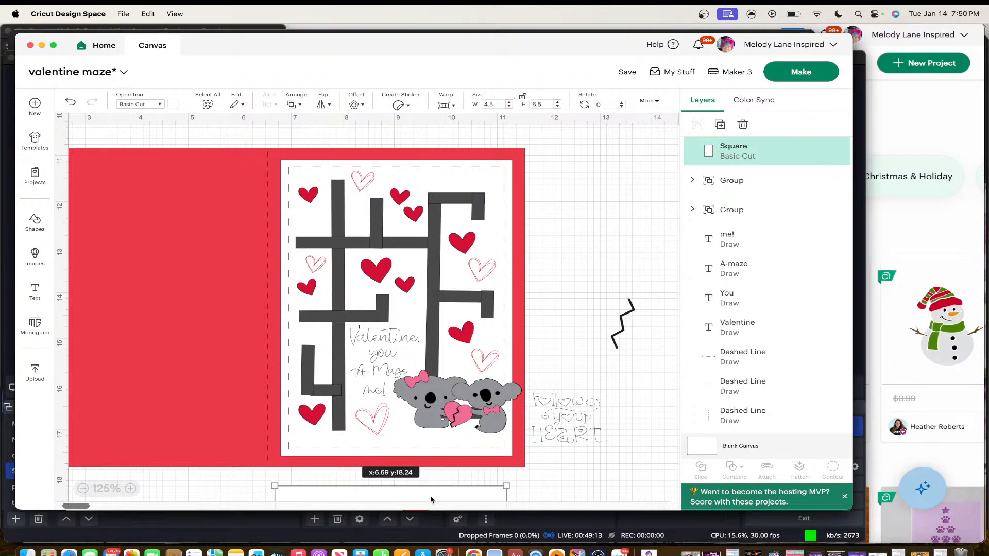
pyautogui.scroll(2, 474, 361)
pyautogui.scroll(6, 473, 361)
pyautogui.hscroll(4, 474, 361)
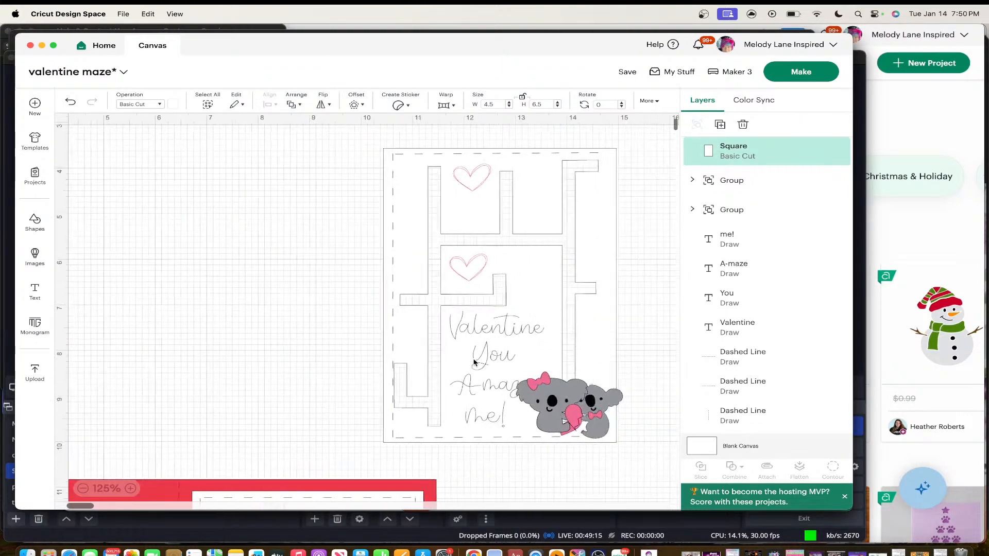
pyautogui.scroll(-1, 474, 362)
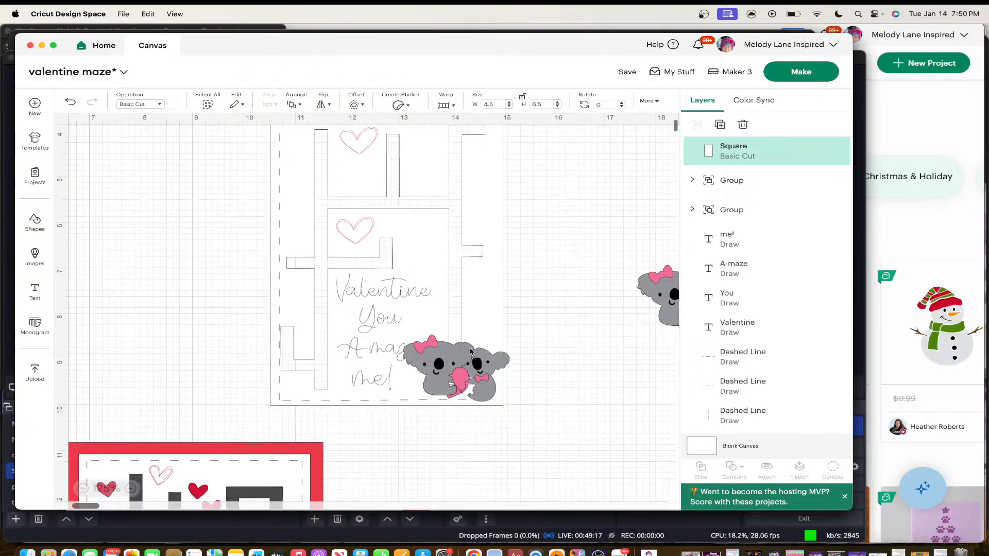
pyautogui.scroll(-6, 432, 299)
pyautogui.hscroll(-2, 432, 299)
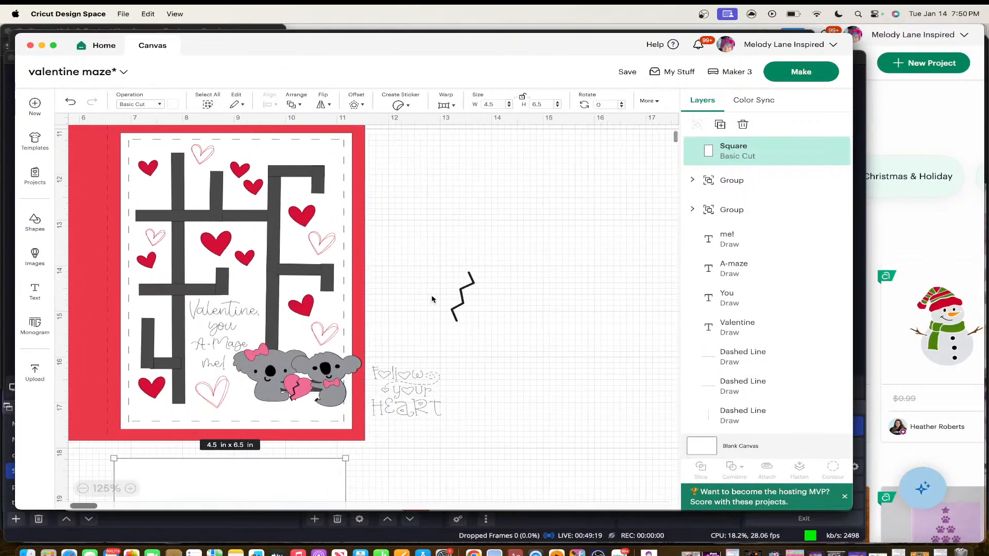
# Align the tops of the two dark bars forming the maze's upper-right hook and combine them into one shape
pyautogui.hscroll(-1, 431, 299)
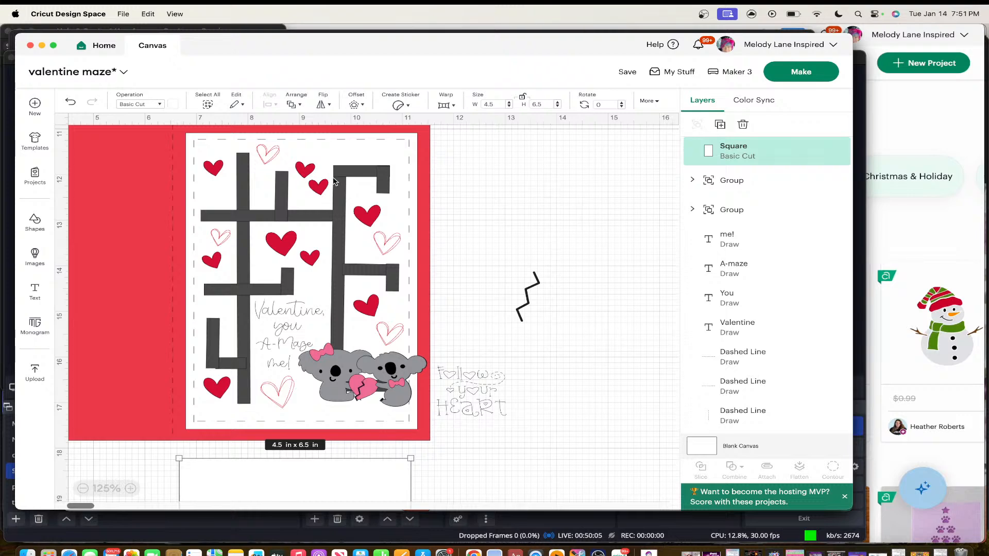
pyautogui.click(382, 174)
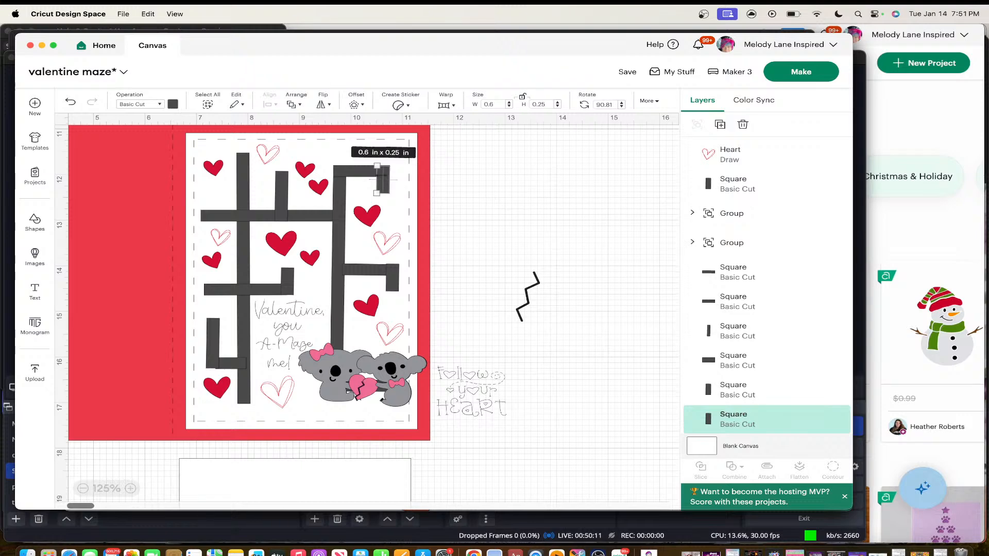
pyautogui.keyDown('shift'); pyautogui.click(357, 174); pyautogui.keyUp('shift')
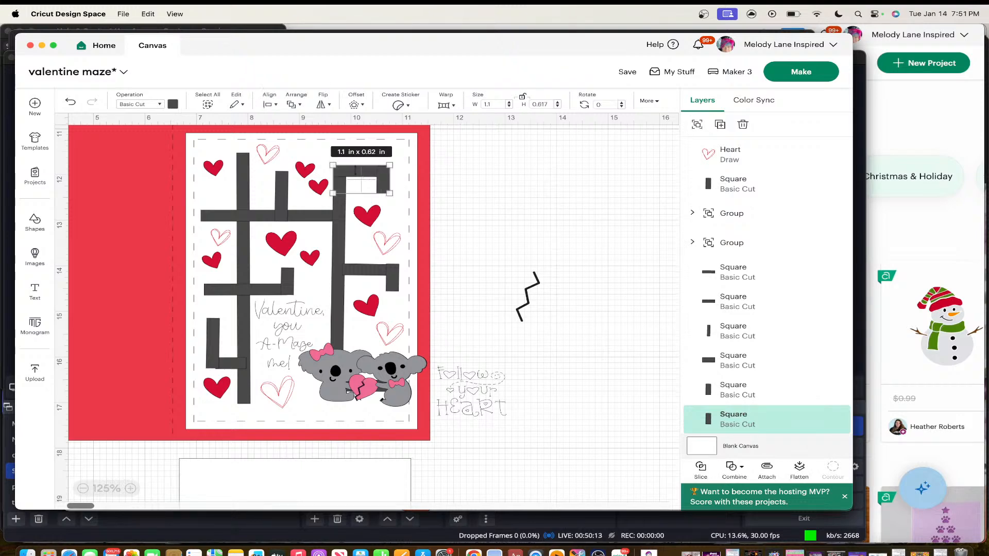
pyautogui.click(268, 106)
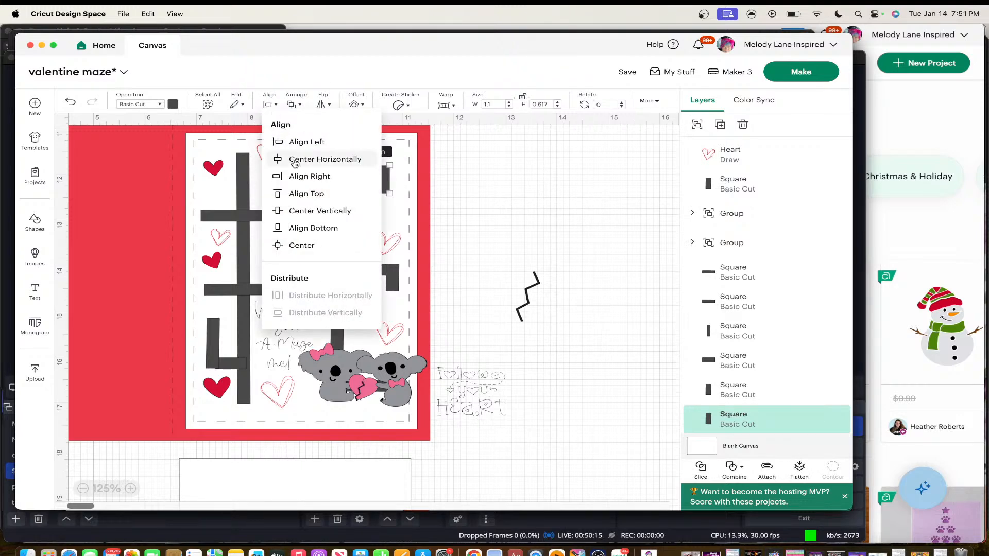
pyautogui.click(298, 194)
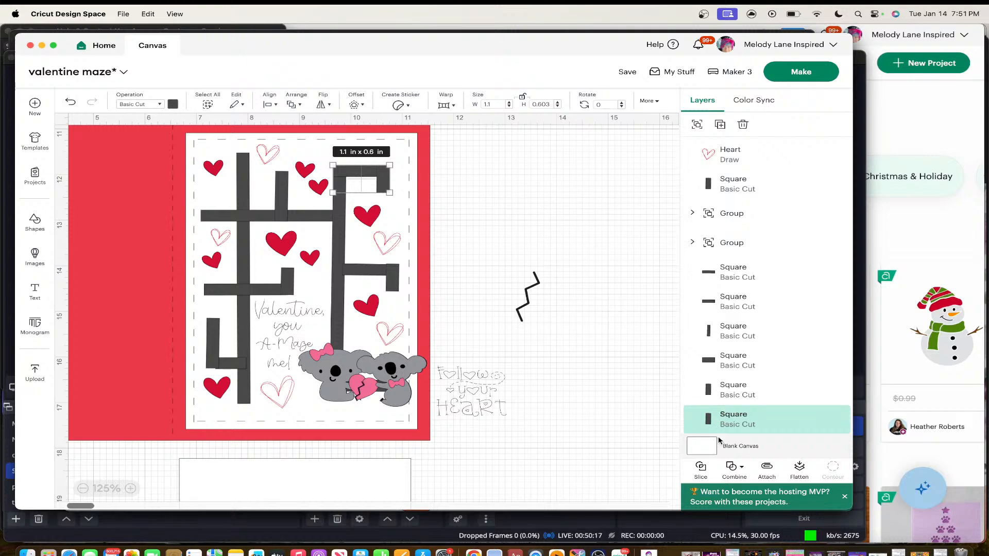
pyautogui.click(733, 469)
pyautogui.click(750, 359)
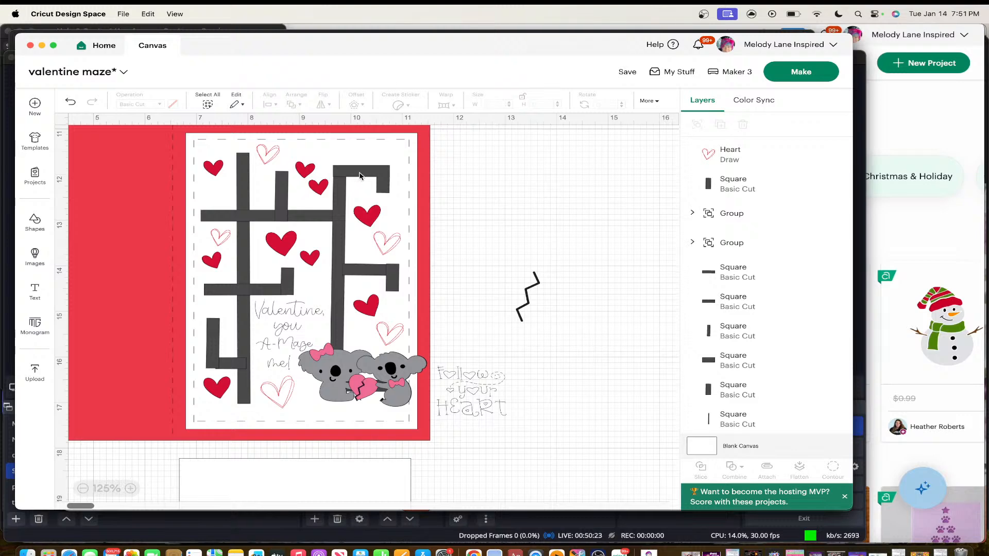
# Try left-aligning the welded upper-right hook with the maze's long right-hand vertical bar, and undo that alignment
pyautogui.click(359, 175)
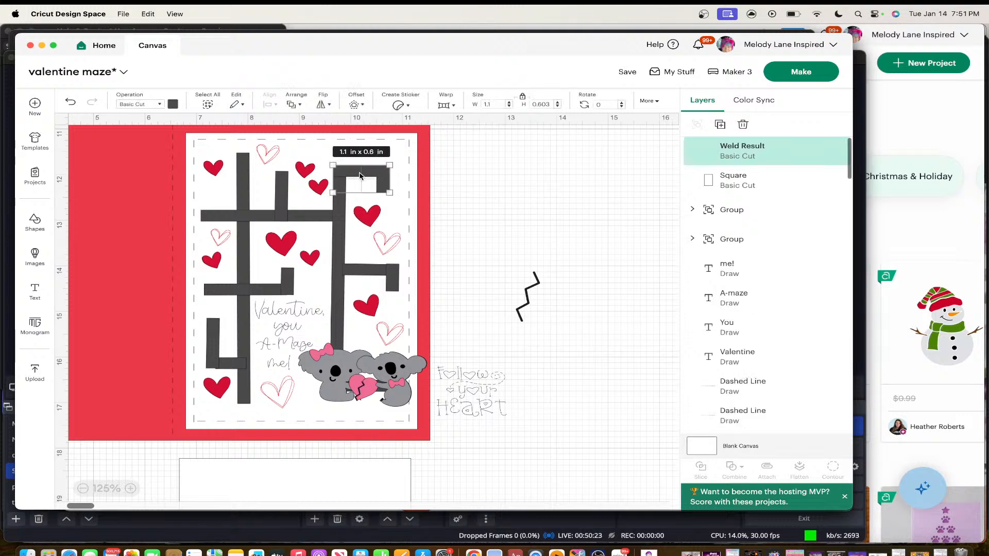
pyautogui.keyDown('shift'); pyautogui.click(343, 213); pyautogui.keyUp('shift')
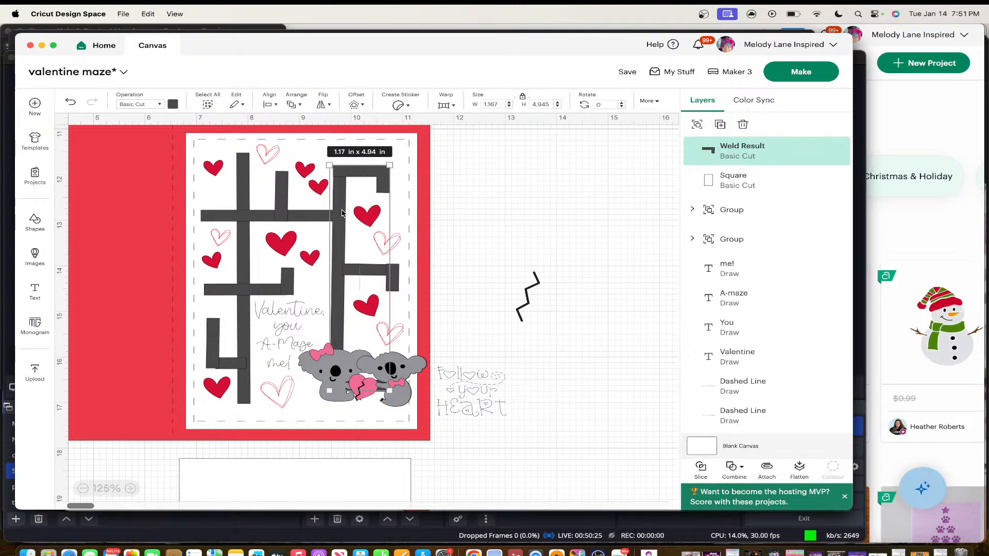
pyautogui.click(269, 105)
pyautogui.click(301, 144)
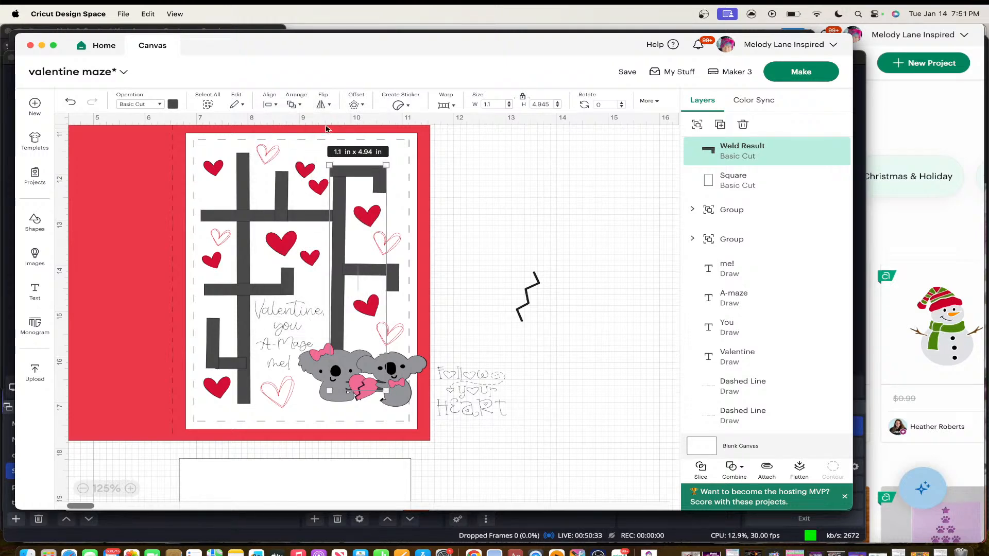
pyautogui.click(70, 103)
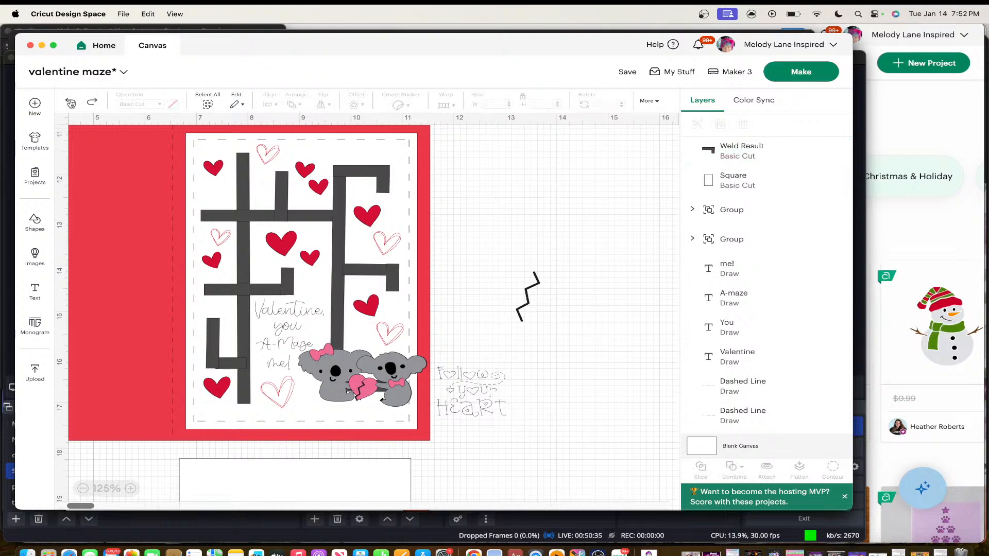
# Select the welded upper-right hook together with the long right-hand vertical bar of the maze
pyautogui.click(368, 176)
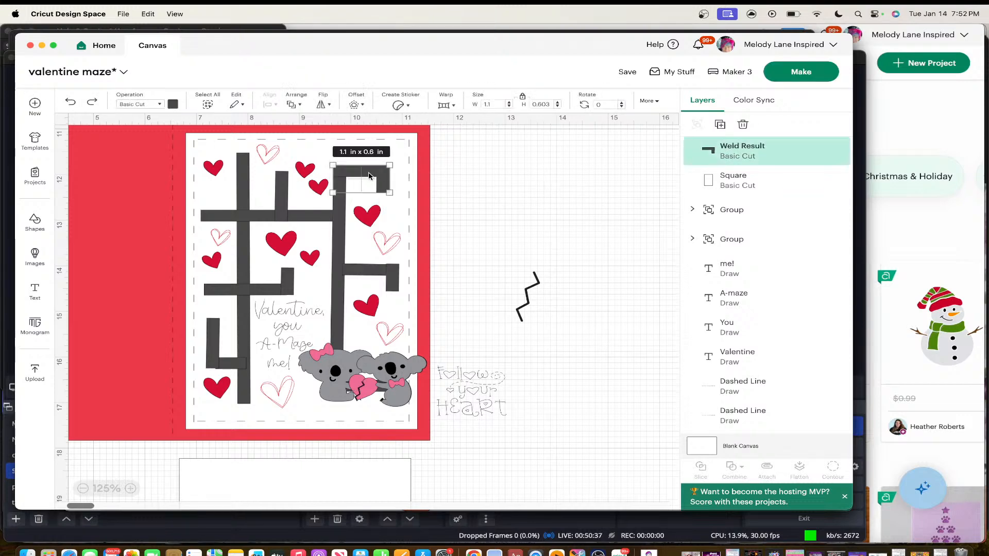
pyautogui.keyDown('shift'); pyautogui.click(341, 217); pyautogui.keyUp('shift')
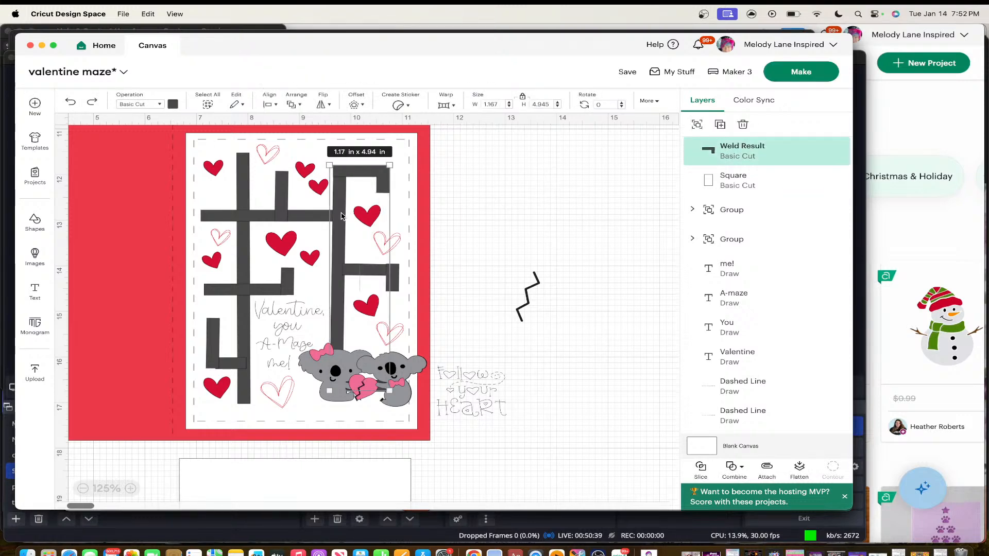